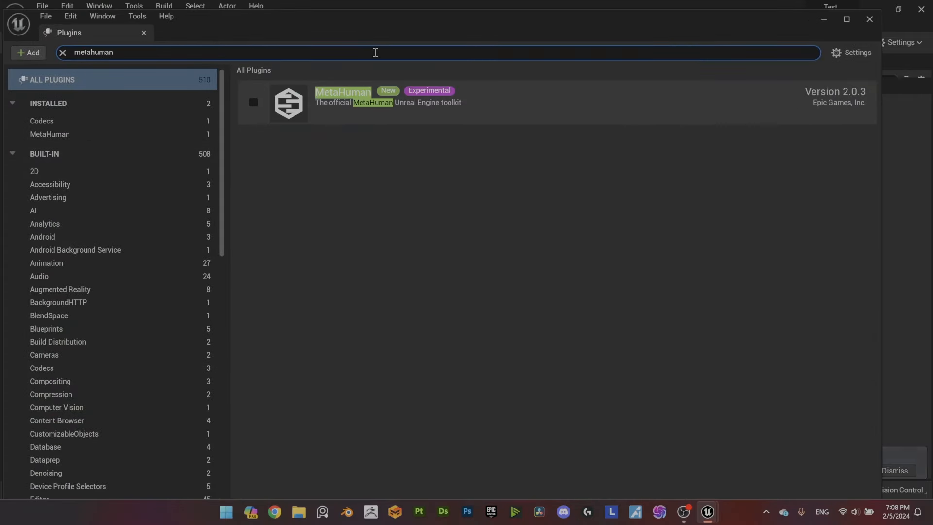
Step: Enable the experimental MetaHuman plugin and restart the editor
{"action": "left_click", "coordinate": [254, 102]}
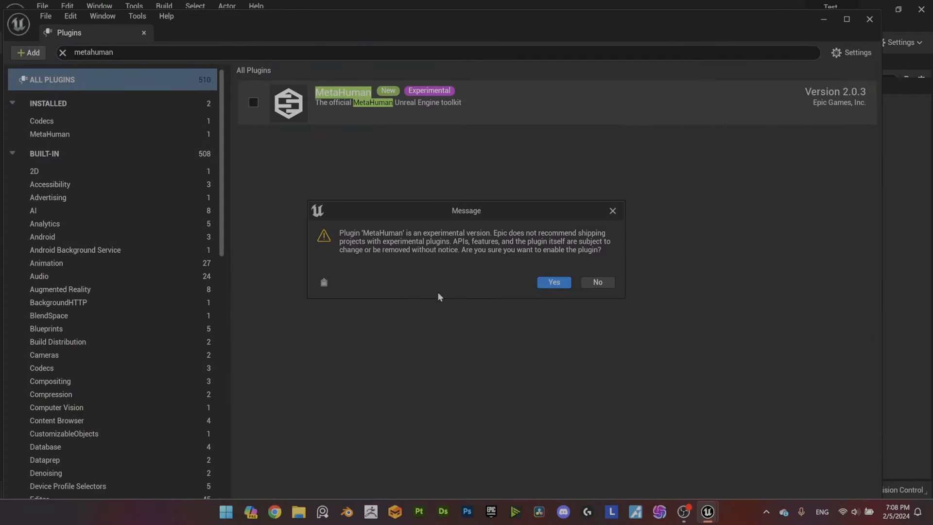
{"action": "left_click", "coordinate": [555, 283]}
{"action": "left_click", "coordinate": [810, 481]}
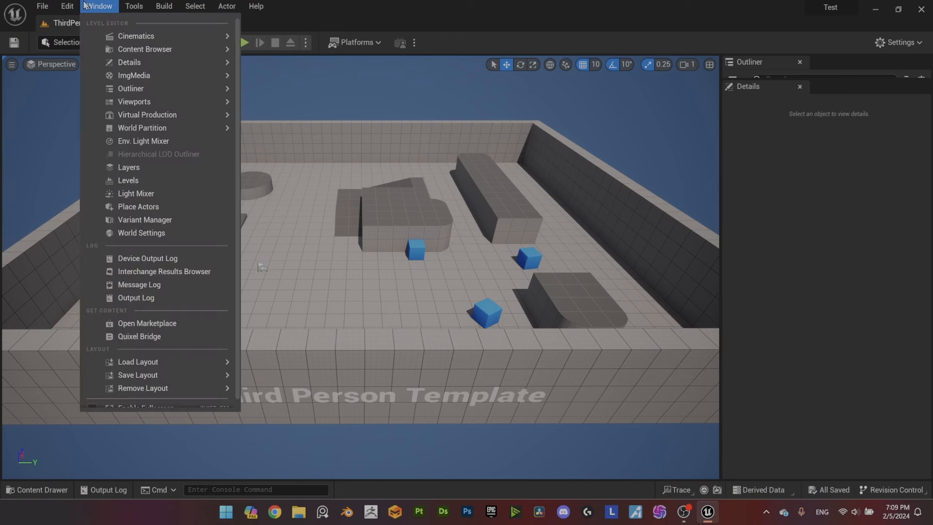
Step: Open Quixel Bridge, check the signed-in account and go to the MetaHumans library
{"action": "left_click", "coordinate": [148, 338]}
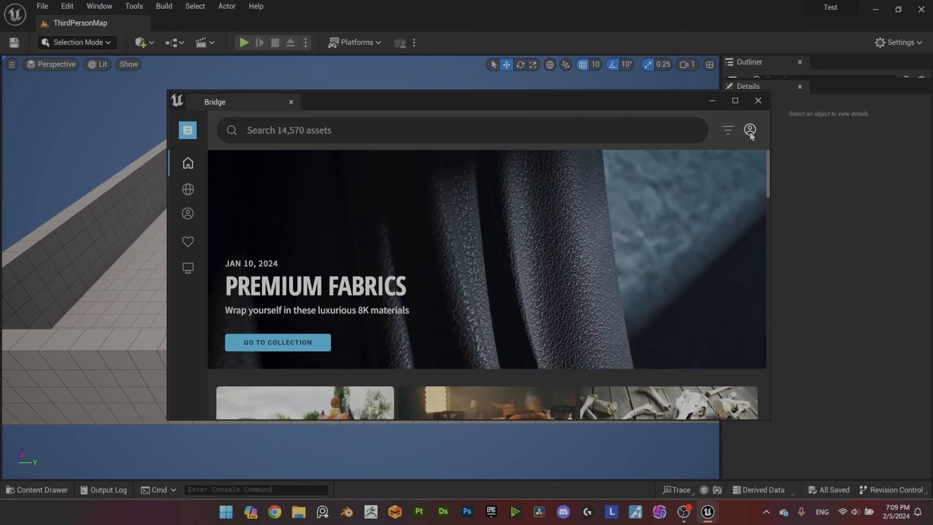
{"action": "left_click", "coordinate": [749, 130]}
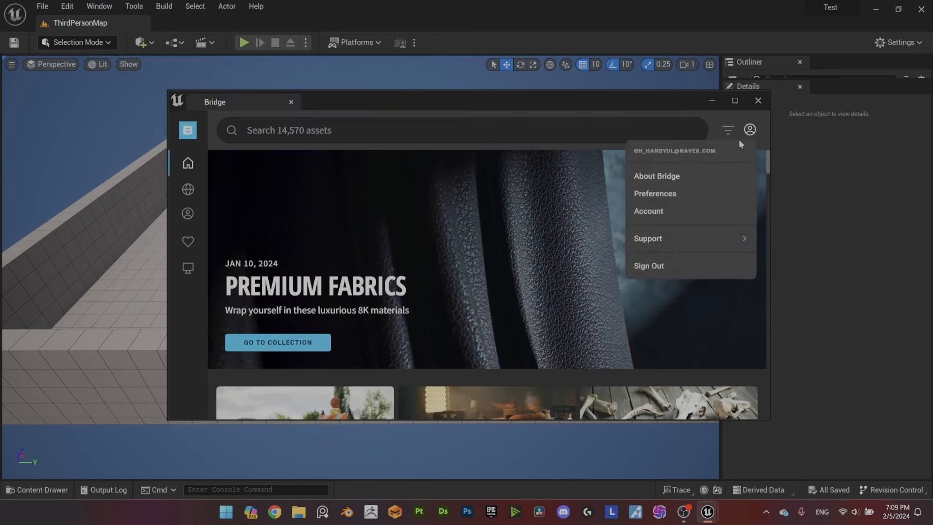
{"action": "left_click", "coordinate": [190, 216]}
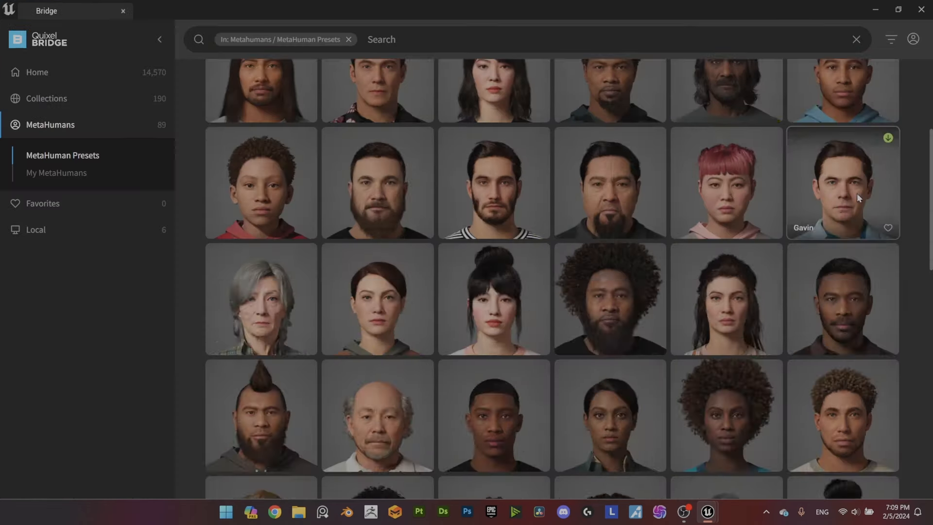
Step: Select the Bryan preset among the MetaHuman presets and start MetaHuman Creator from it
{"action": "scroll", "coordinate": [857, 194], "scroll_direction": "up", "scroll_amount": 5}
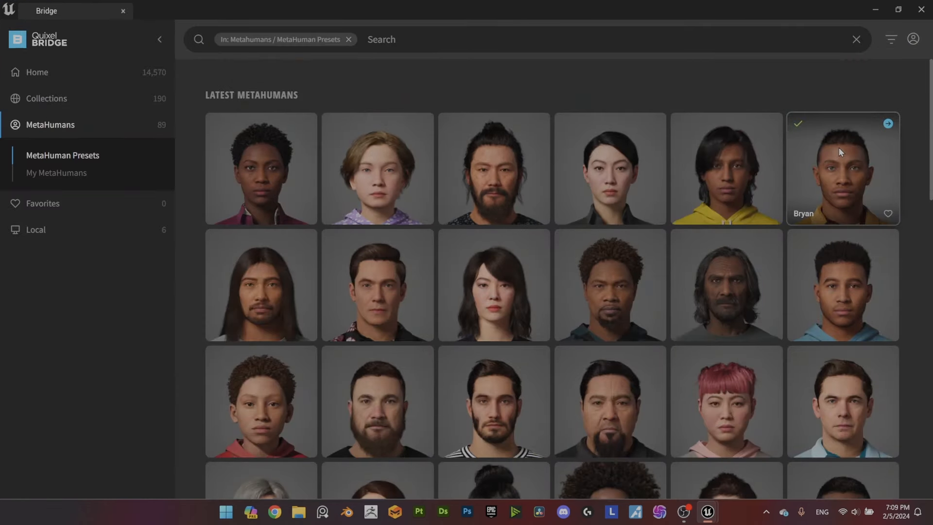
{"action": "left_click", "coordinate": [841, 152]}
{"action": "left_click", "coordinate": [869, 229]}
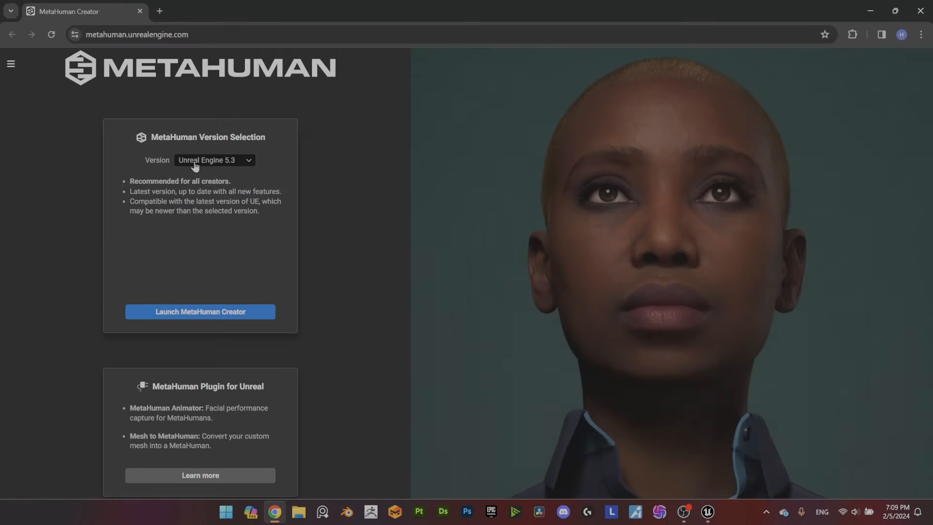
Step: Set the MetaHuman version to Unreal Engine 5.2 and launch MetaHuman Creator
{"action": "left_click", "coordinate": [195, 166]}
{"action": "left_click", "coordinate": [204, 193]}
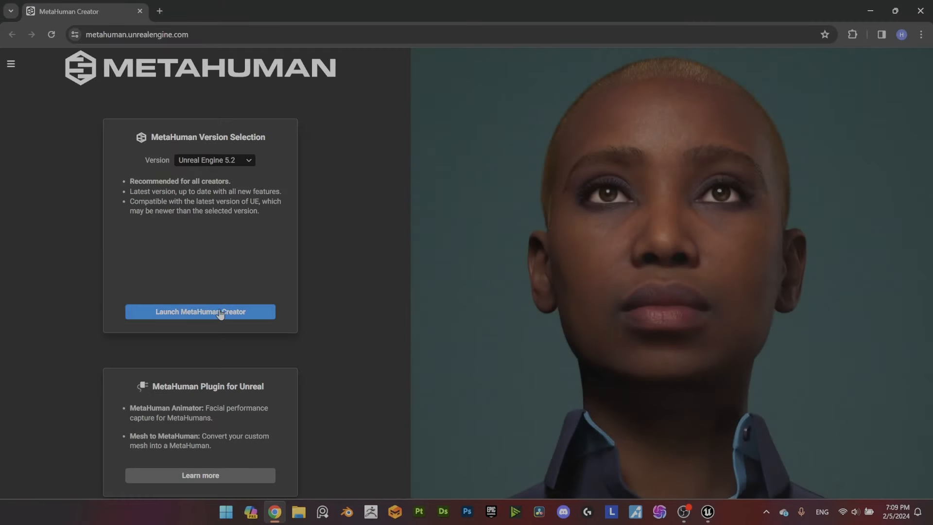
{"action": "left_click", "coordinate": [220, 313]}
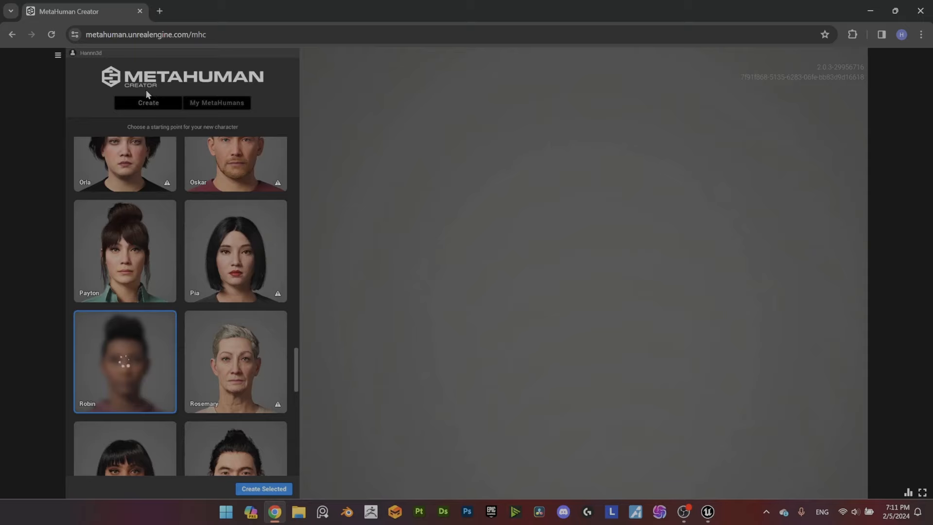
Step: Choose the Gavin preset as the starting character and change its skin color to a slightly different tone
{"action": "left_click_drag", "start_coordinate": [294, 351], "coordinate": [295, 272]}
{"action": "left_click", "coordinate": [253, 229]}
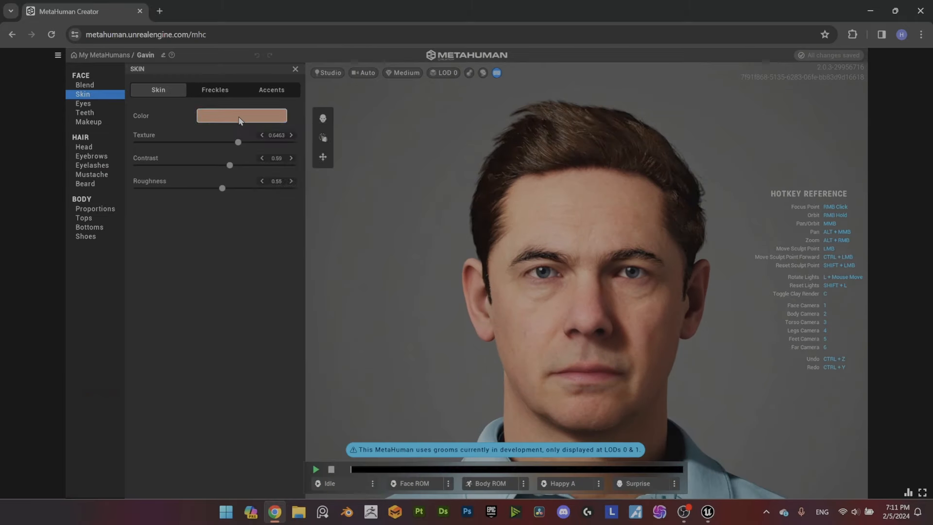
{"action": "left_click", "coordinate": [240, 117]}
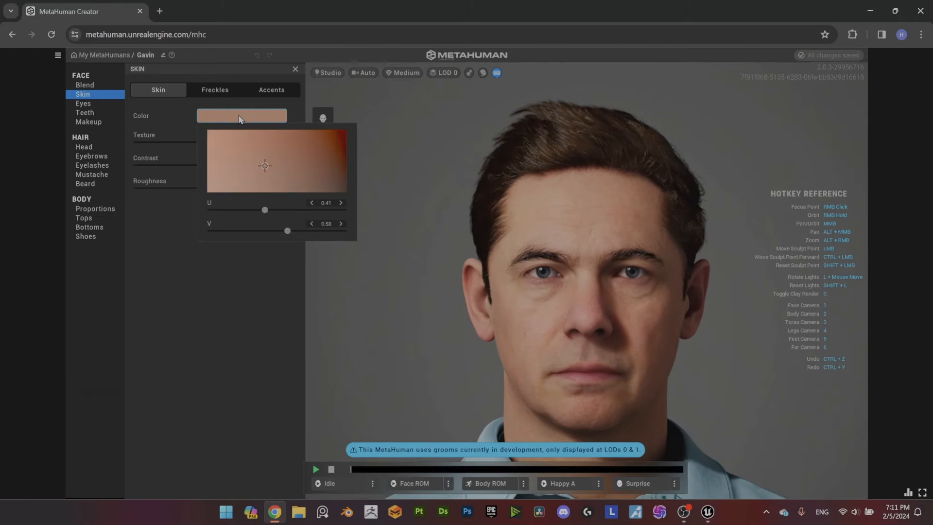
{"action": "left_click", "coordinate": [255, 166]}
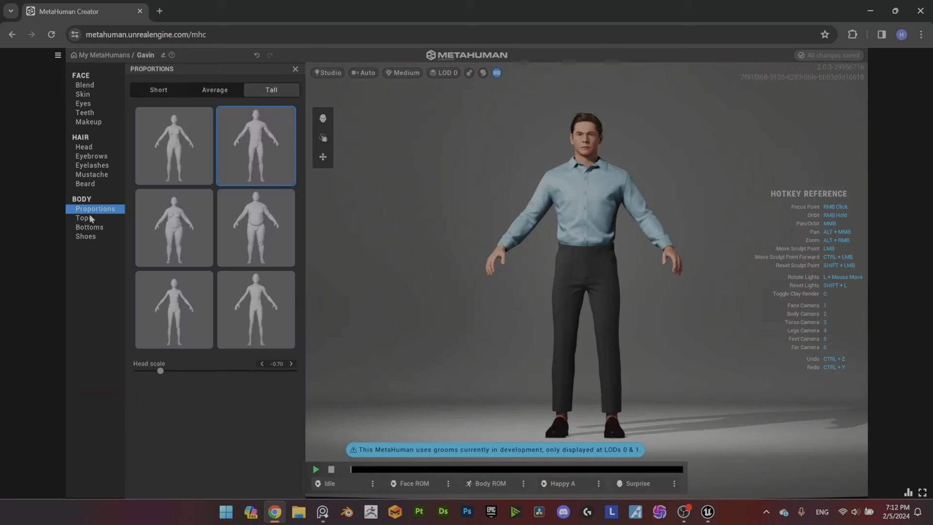
Step: Reduce the character's outfit to no top, no bottoms and flip-flops as shoes
{"action": "left_click", "coordinate": [85, 219]}
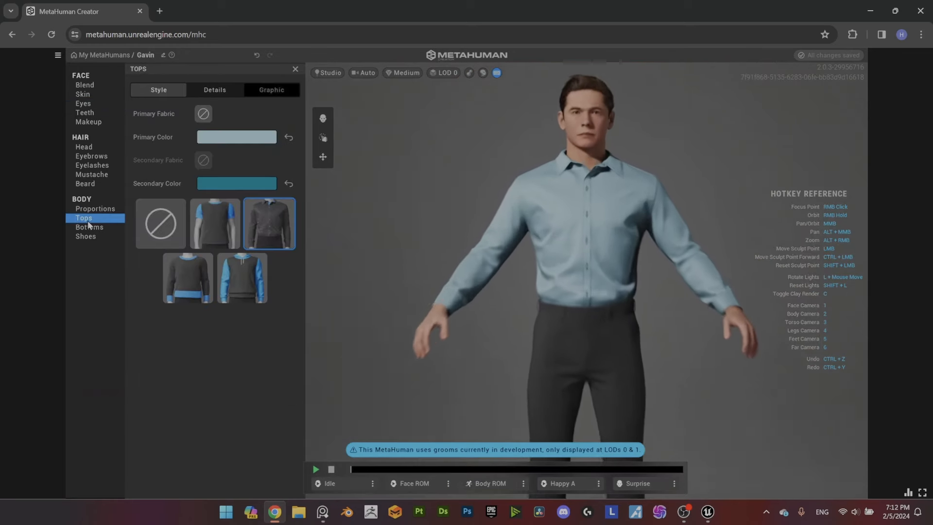
{"action": "left_click", "coordinate": [167, 224]}
{"action": "left_click", "coordinate": [97, 226]}
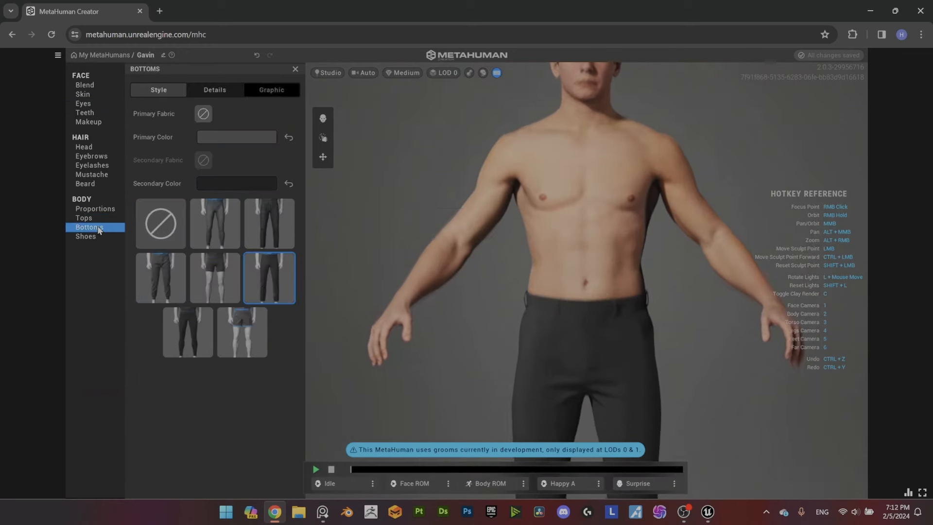
{"action": "left_click", "coordinate": [165, 220]}
{"action": "left_click", "coordinate": [106, 236]}
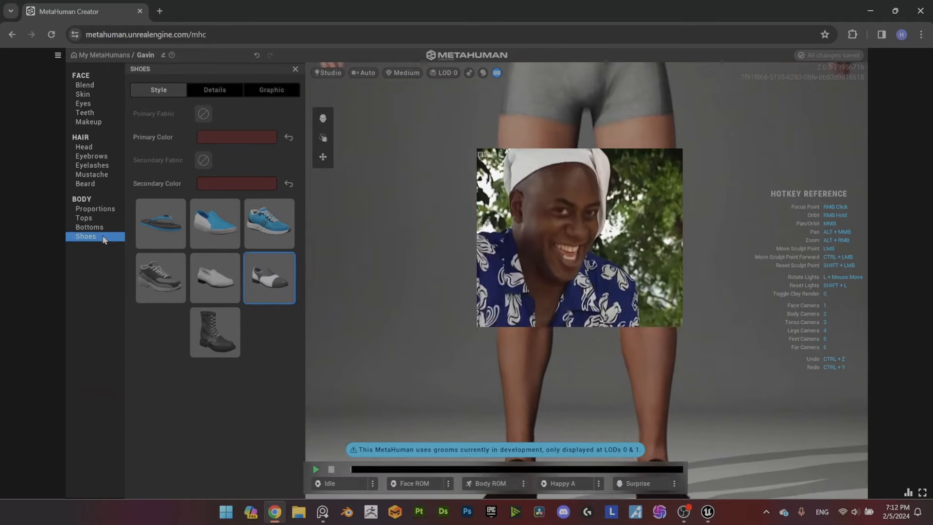
{"action": "left_click", "coordinate": [153, 220]}
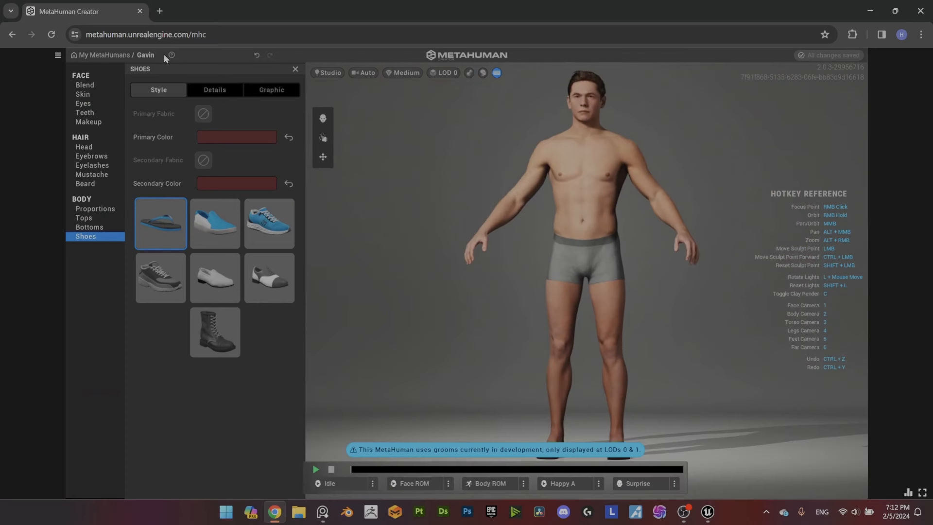
Step: Rename the MetaHuman Test_meta and leave the MetaHuman Creator site
{"action": "type", "text": "Test_meta"}
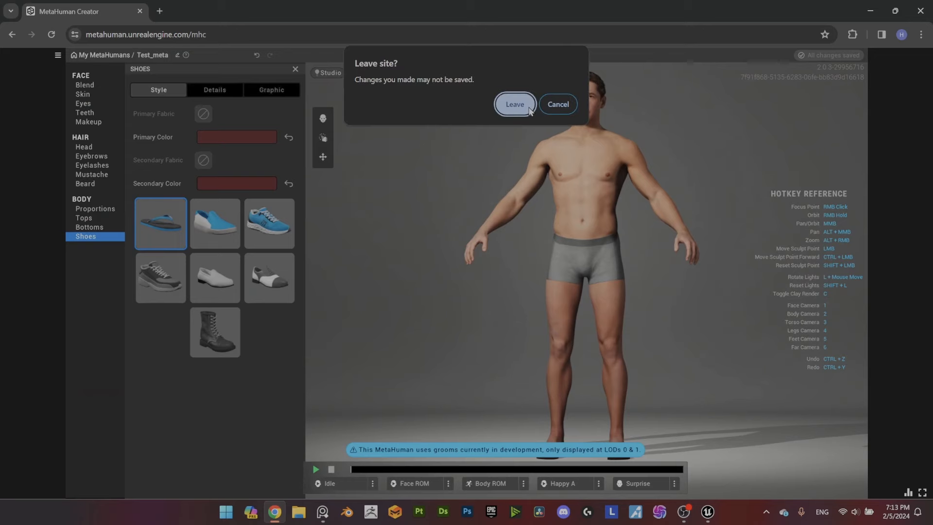
{"action": "left_click", "coordinate": [529, 108]}
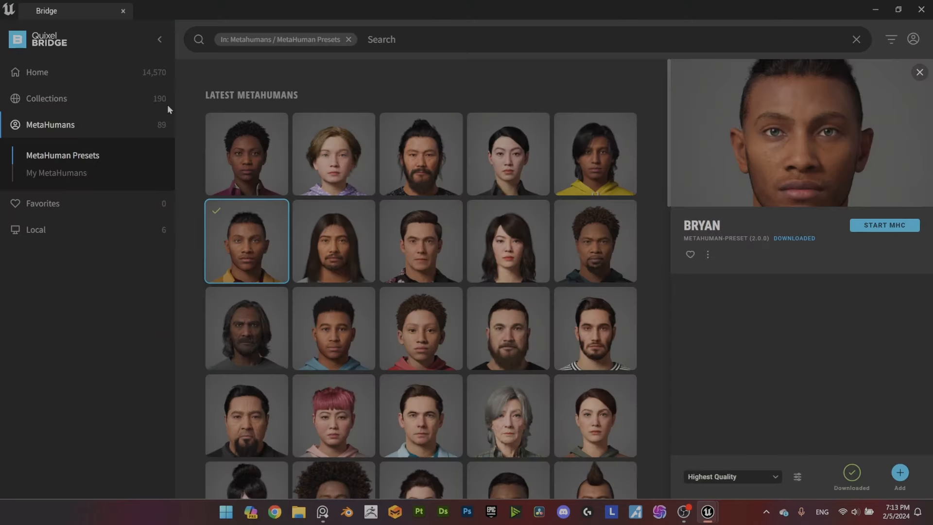
Step: Add the downloaded Test_Kazuya character from My MetaHumans in Quixel Bridge to the Unreal project
{"action": "left_click", "coordinate": [65, 175]}
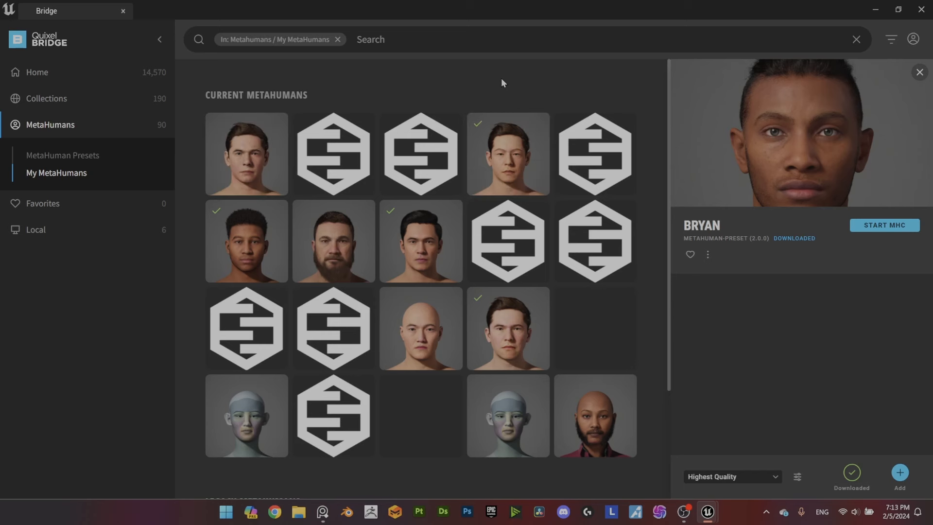
{"action": "left_click", "coordinate": [508, 155]}
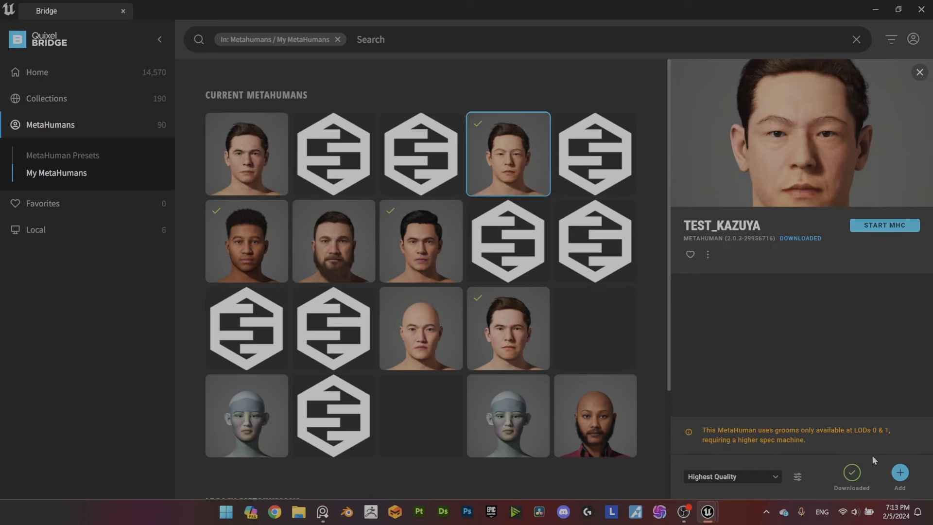
{"action": "left_click", "coordinate": [899, 473]}
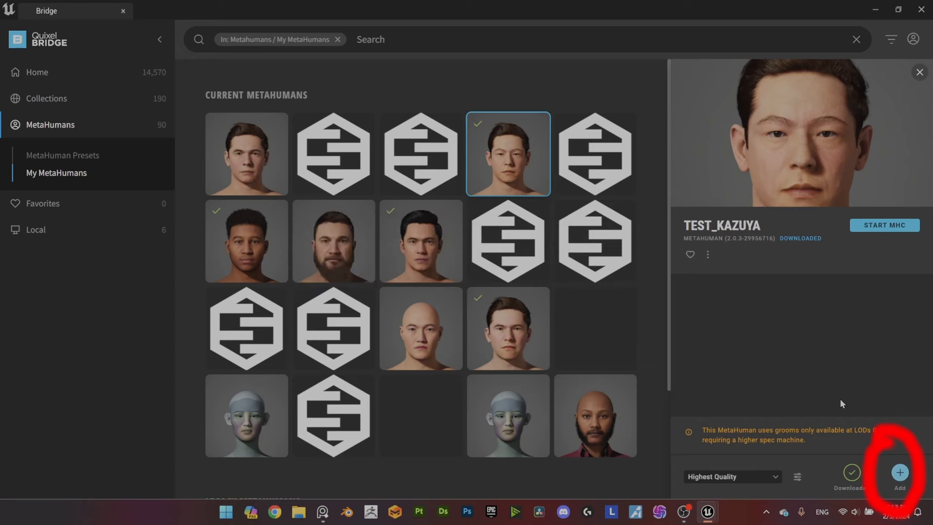
Step: Place the BP_Test_Kazuya blueprint from the MetaHumans/Test_Kazuya folder on the level floor
{"action": "left_click", "coordinate": [42, 490]}
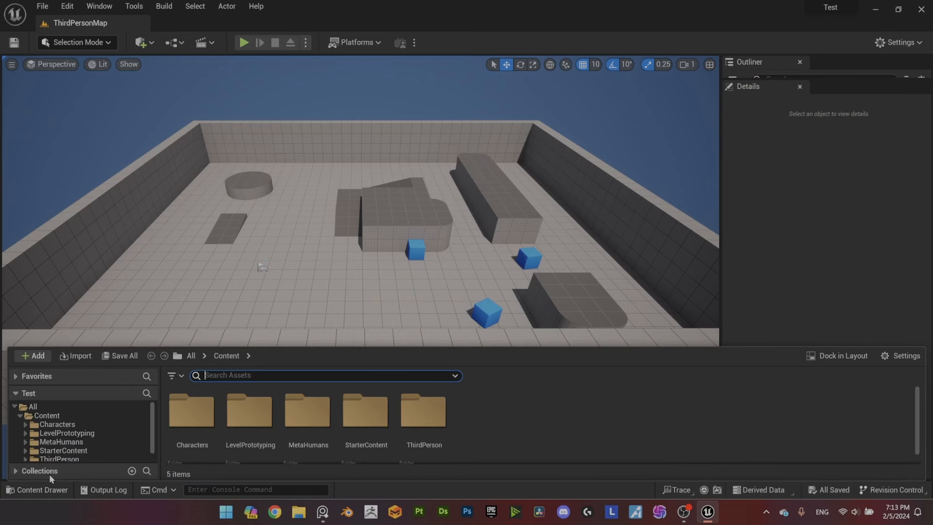
{"action": "left_click", "coordinate": [88, 424]}
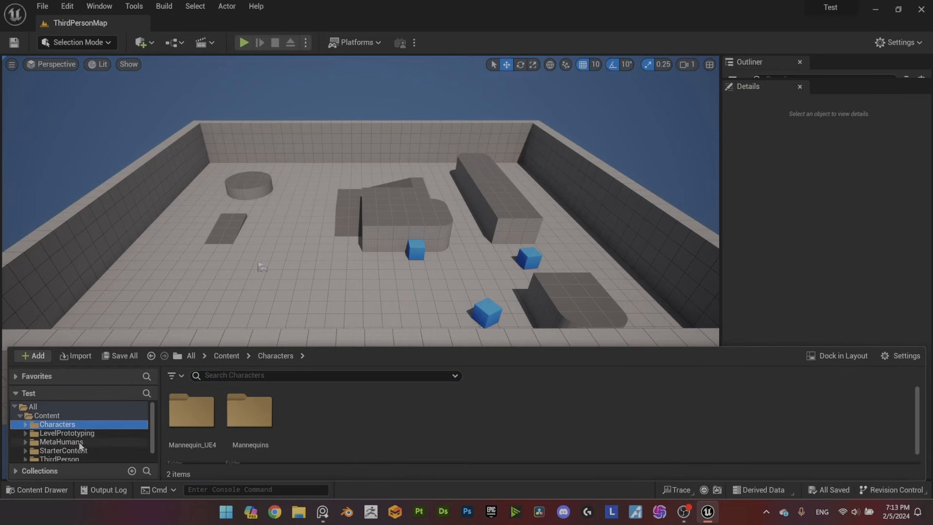
{"action": "left_click", "coordinate": [82, 442]}
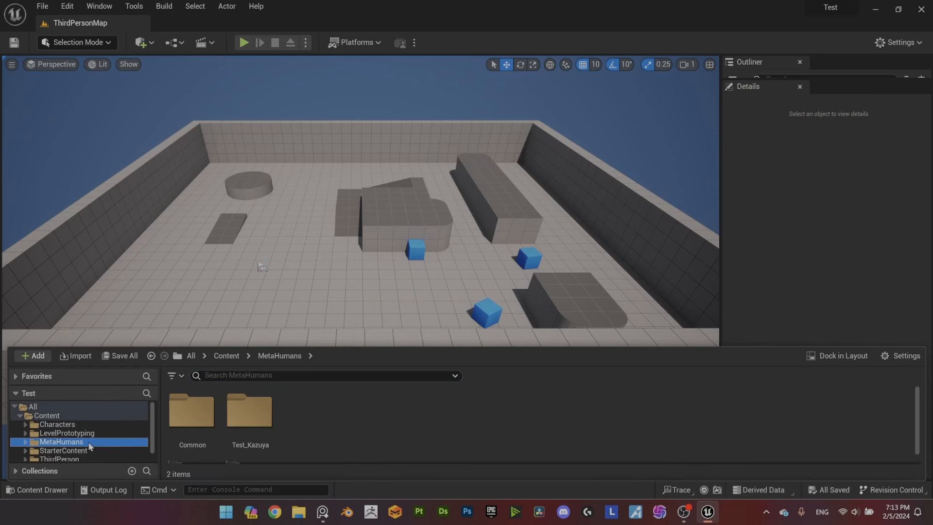
{"action": "double_click", "coordinate": [258, 413]}
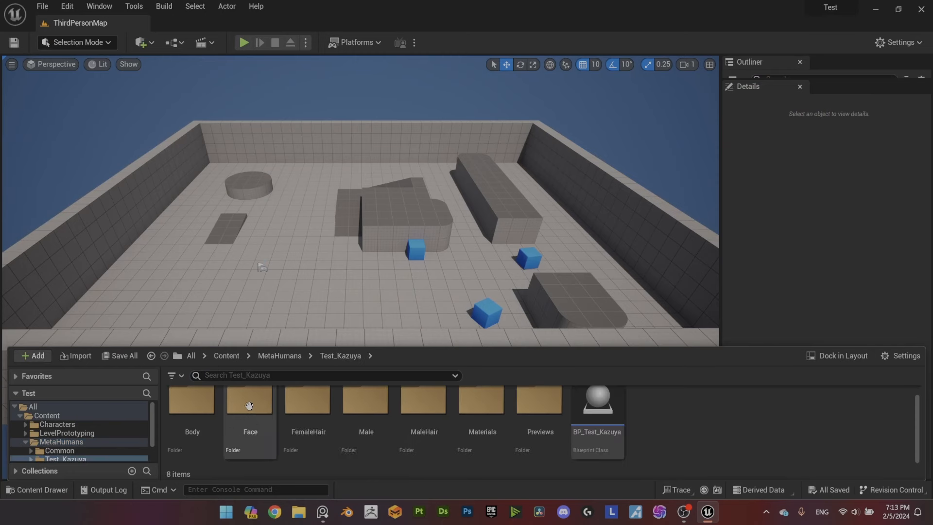
{"action": "left_click", "coordinate": [591, 419]}
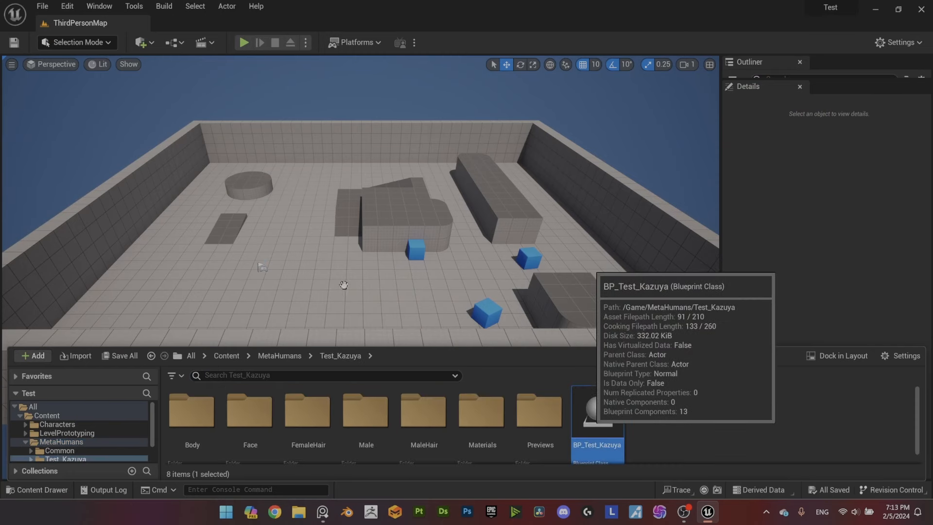
{"action": "left_click_drag", "start_coordinate": [591, 419], "coordinate": [323, 283]}
Step: Enable all missing project settings and plugins that the MetaHuman assets require, including Groom
{"action": "left_click", "coordinate": [768, 228]}
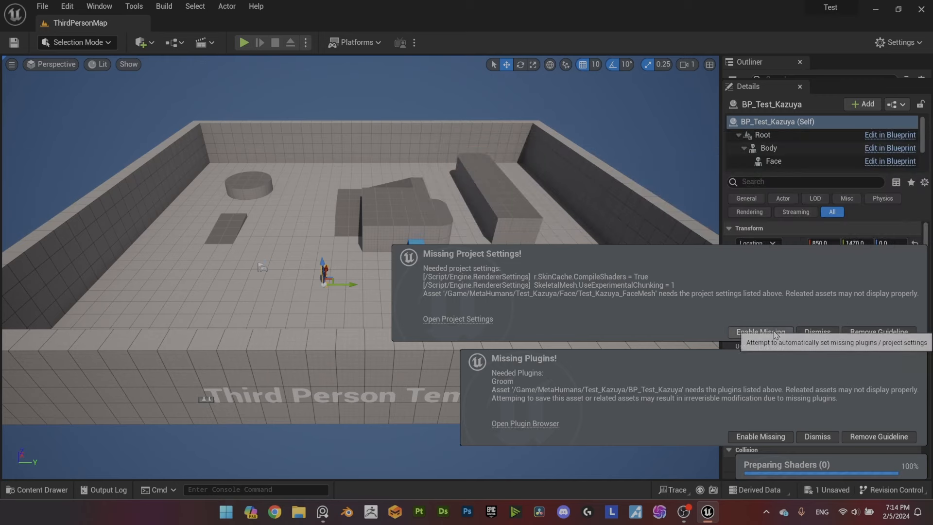
{"action": "left_click", "coordinate": [777, 331]}
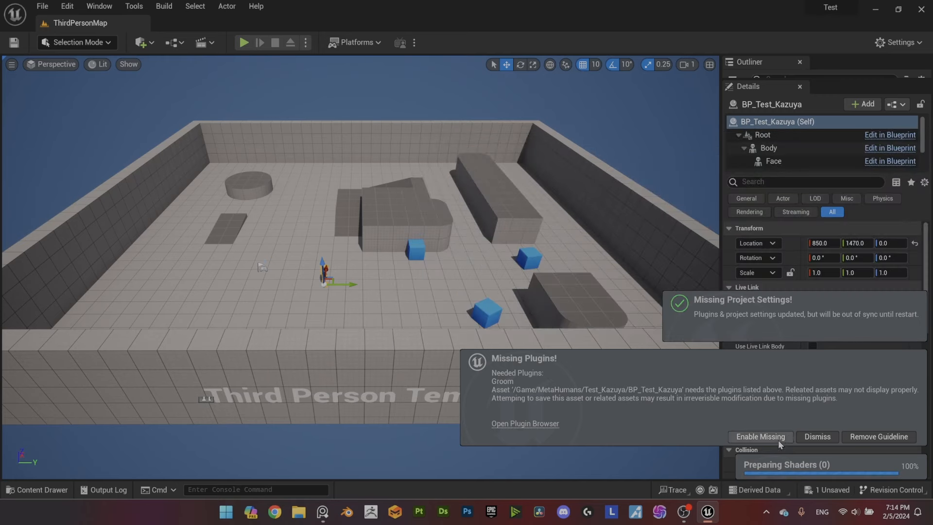
{"action": "left_click", "coordinate": [778, 439]}
Step: Locate the Body component's skeletal mesh m_tal_nrw_body in the project content and duplicate it as Kazuya_body
{"action": "left_click", "coordinate": [769, 148]}
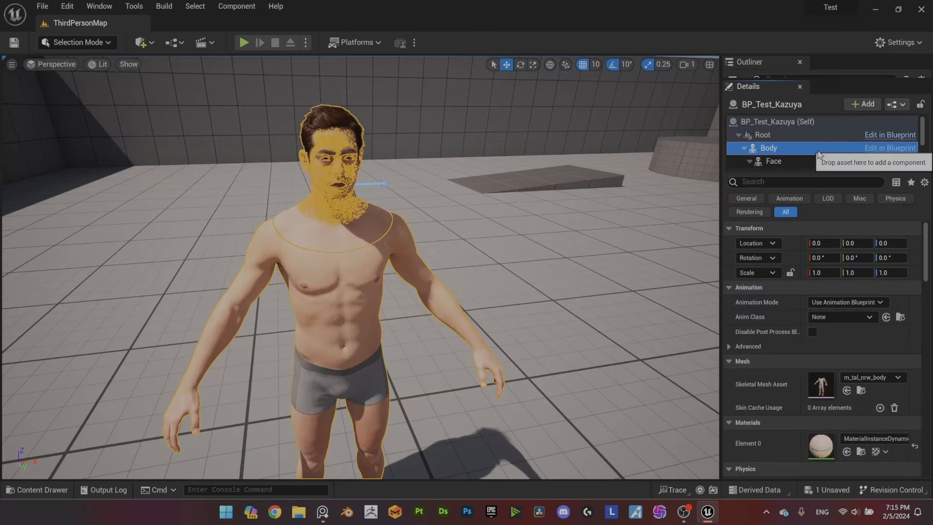
{"action": "left_click", "coordinate": [861, 391]}
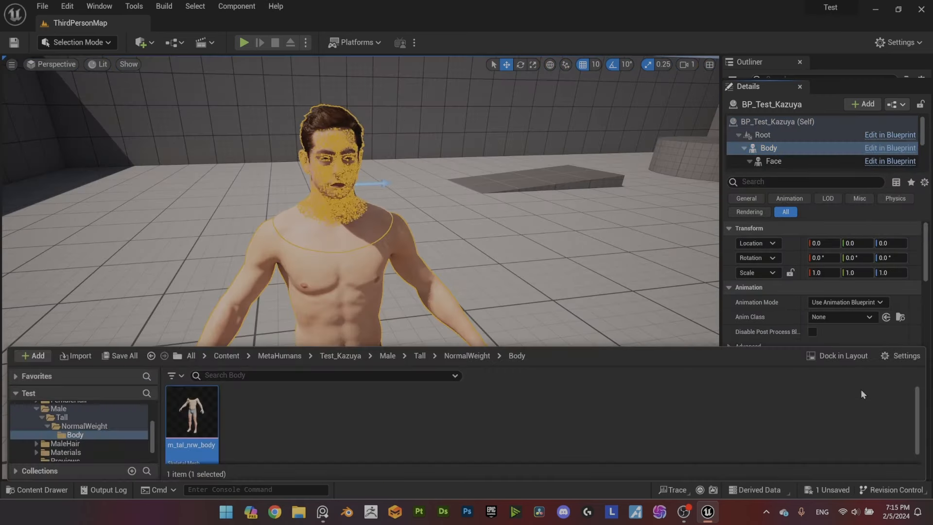
{"action": "right_click", "coordinate": [193, 400]}
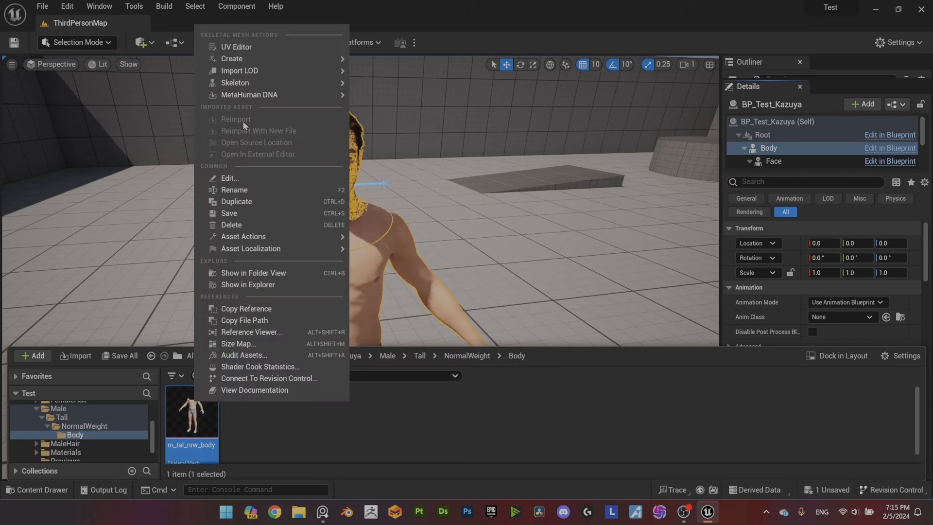
{"action": "left_click", "coordinate": [252, 202]}
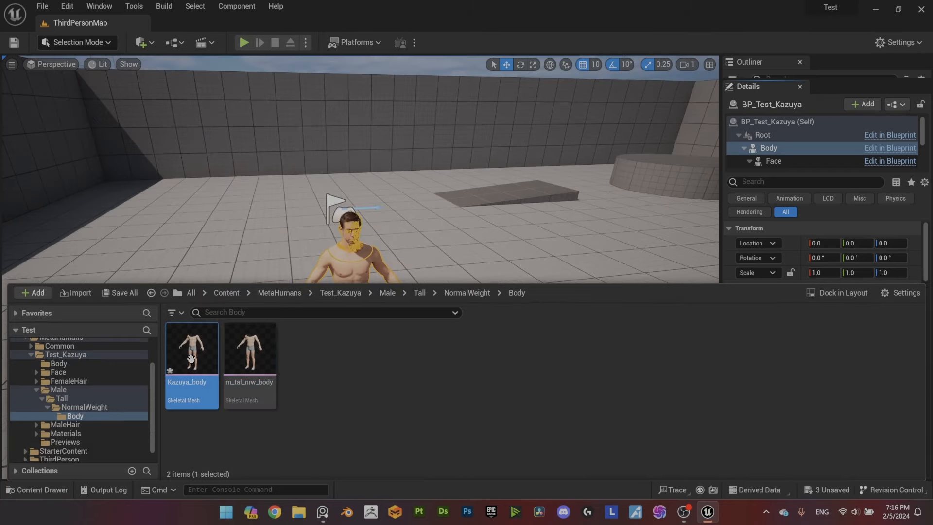
Step: Export the Kazuya_body skeletal mesh as an FBX file to the MetahumanKazuya folder on the desktop
{"action": "right_click", "coordinate": [191, 357]}
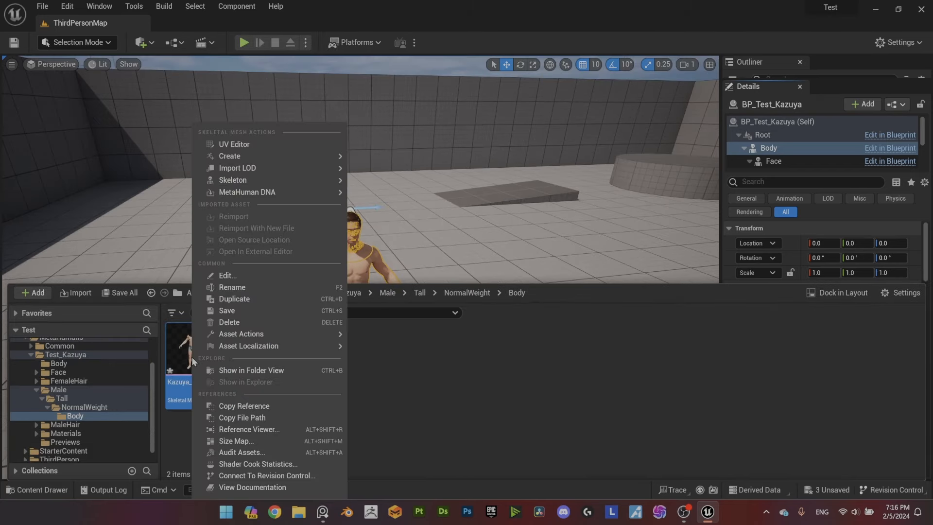
{"action": "mouse_move", "coordinate": [302, 334]}
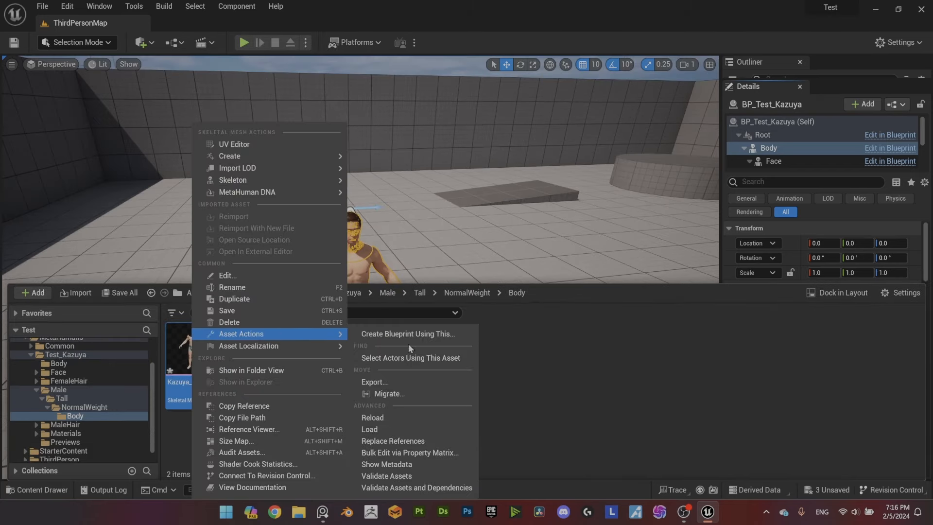
{"action": "left_click", "coordinate": [422, 384]}
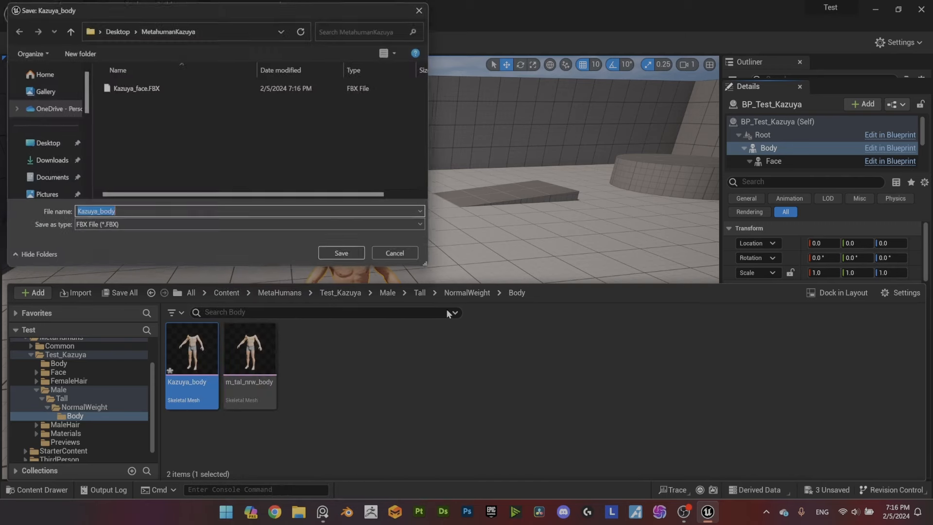
{"action": "left_click", "coordinate": [339, 252]}
{"action": "left_click", "coordinate": [525, 372]}
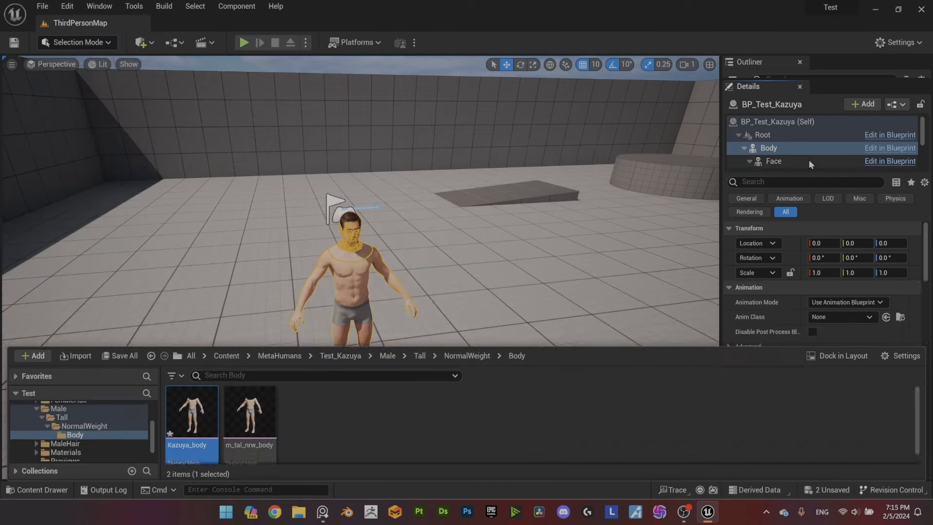
Step: Locate the Face component's skeletal mesh and export its Kazuya_face copy to the MetahumanKazuya folder with FBX 2013 compatibility
{"action": "left_click", "coordinate": [809, 159]}
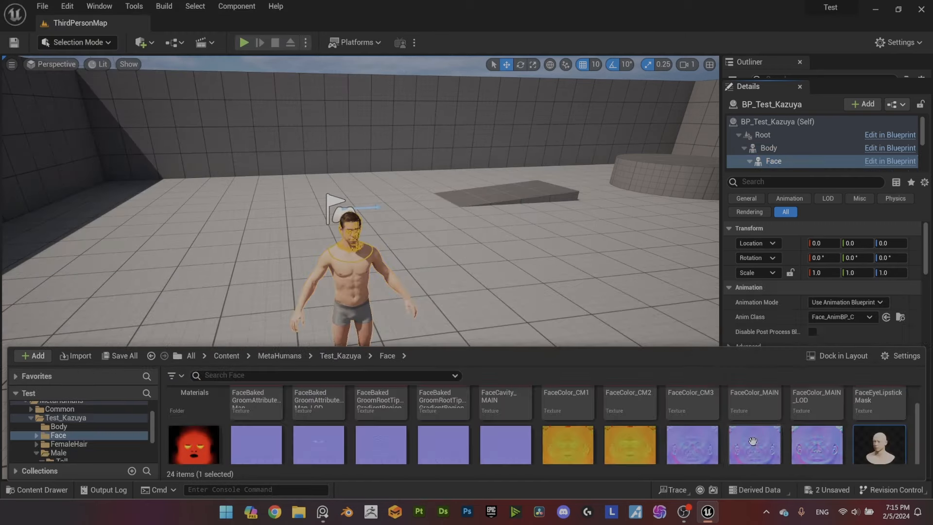
{"action": "right_click", "coordinate": [880, 432]}
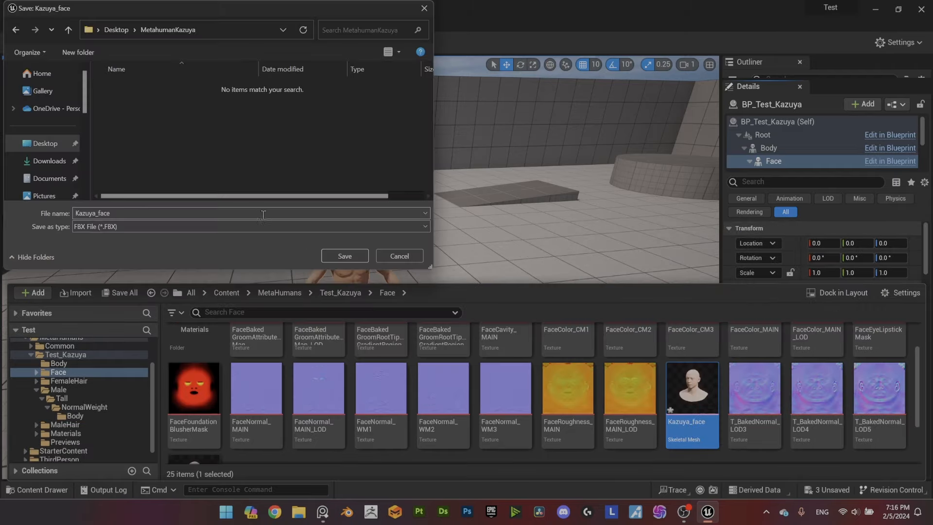
{"action": "left_click", "coordinate": [348, 255]}
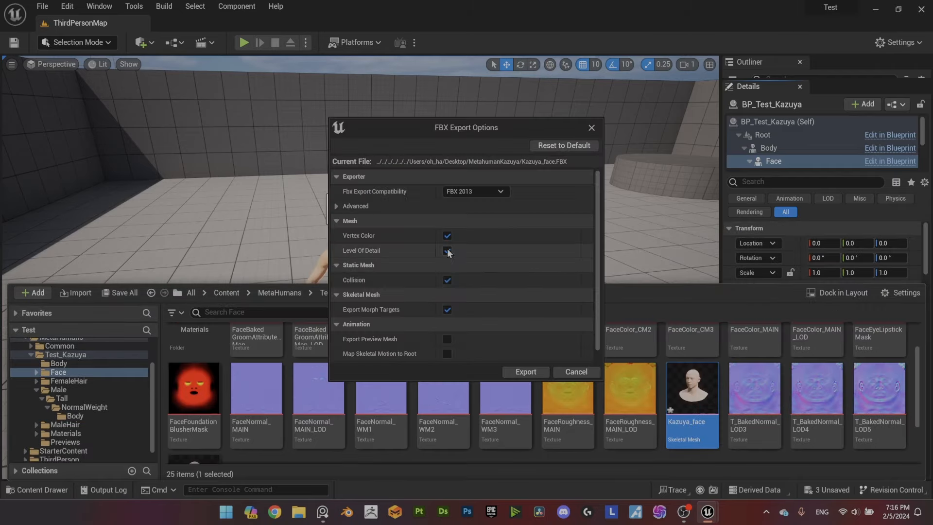
{"action": "left_click", "coordinate": [466, 371]}
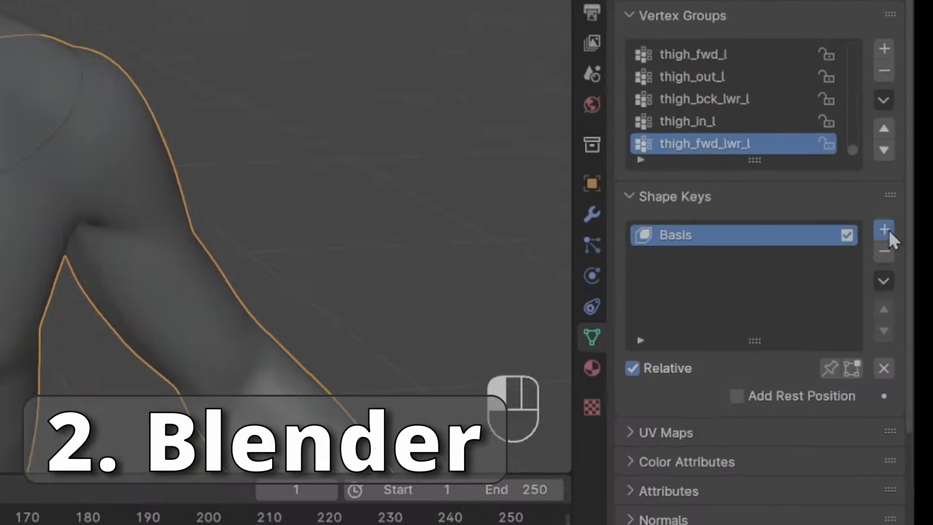
Step: In Blender, add a second shape key to the body mesh, name it Body_Morph and raise its value
{"action": "left_click", "coordinate": [886, 230]}
{"action": "double_click", "coordinate": [560, 190]}
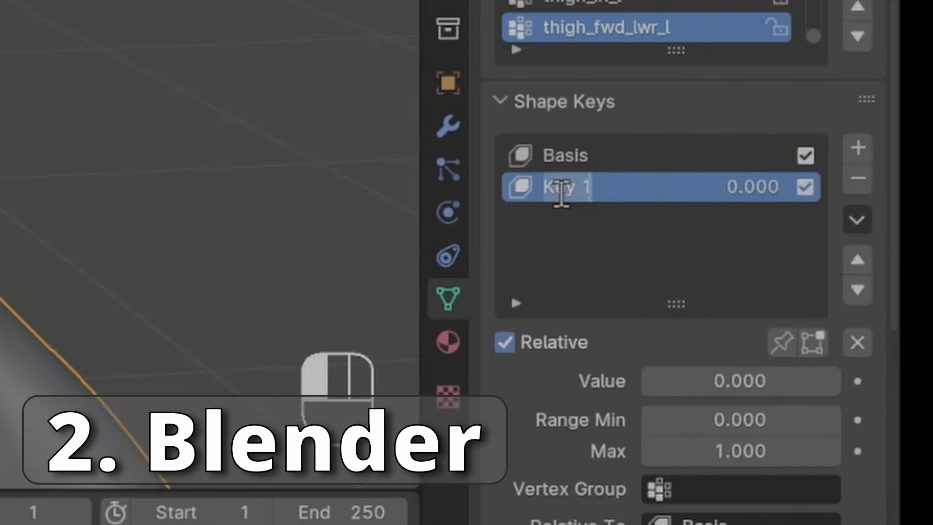
{"action": "type", "text": "Body_Morph"}
{"action": "key", "text": "Return"}
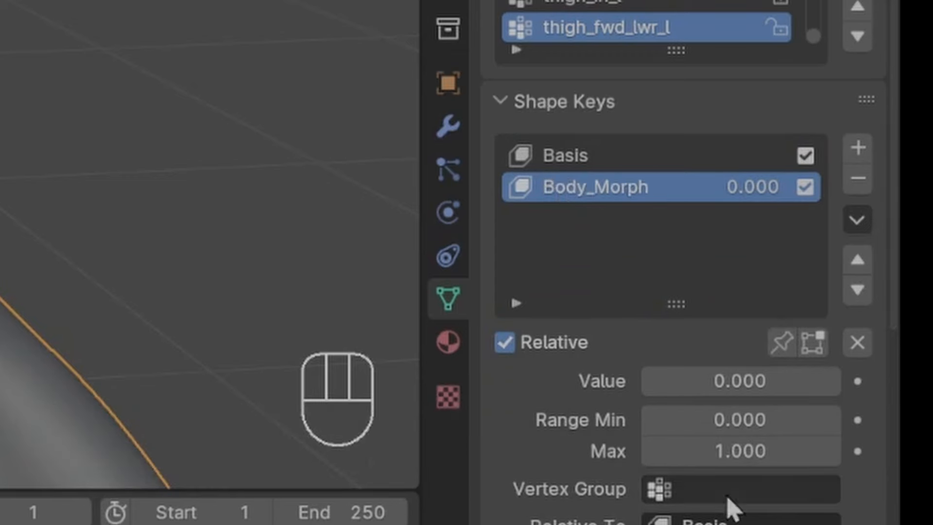
{"action": "left_click_drag", "start_coordinate": [719, 381], "coordinate": [826, 380]}
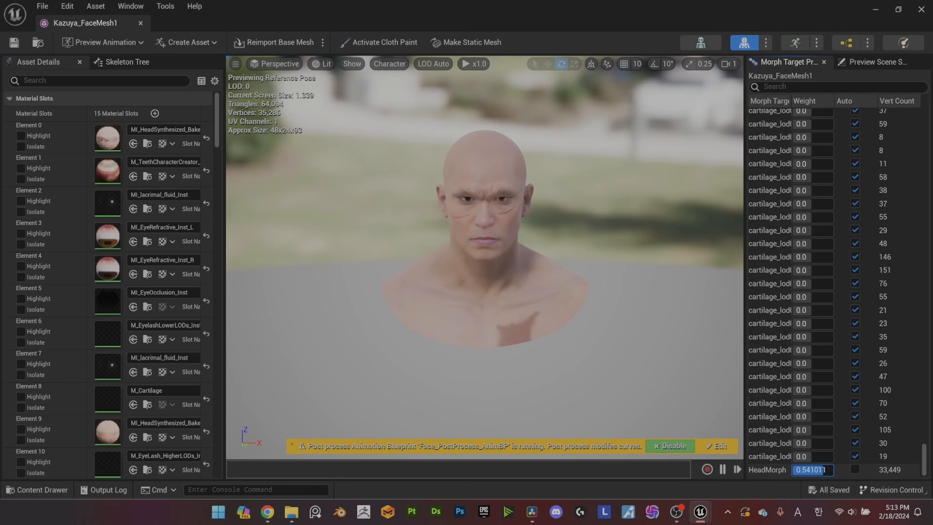
Step: In Unreal Engine, preview the HeadMorph morph target on Kazuya_FaceMesh1 by adjusting its weight
{"action": "mouse_move", "coordinate": [825, 470]}
{"action": "left_mouse_down"}
{"action": "mouse_move", "coordinate": [807, 469]}
{"action": "mouse_move", "coordinate": [833, 469]}
{"action": "mouse_move", "coordinate": [806, 470]}
{"action": "mouse_move", "coordinate": [830, 470]}
{"action": "left_mouse_up"}
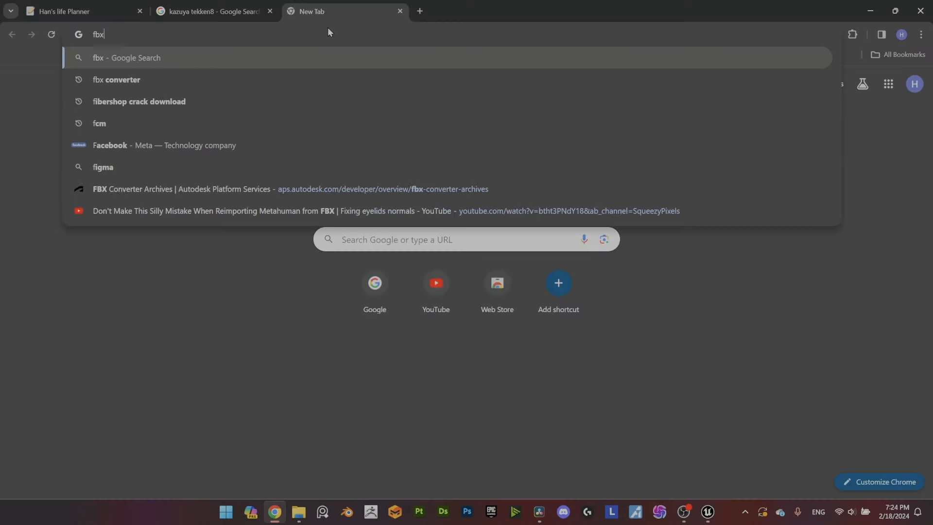
Step: Search the web for "fbx converter" and show the Windows downloads on Autodesk's FBX Converter Archives page
{"action": "type", "text": "converter"}
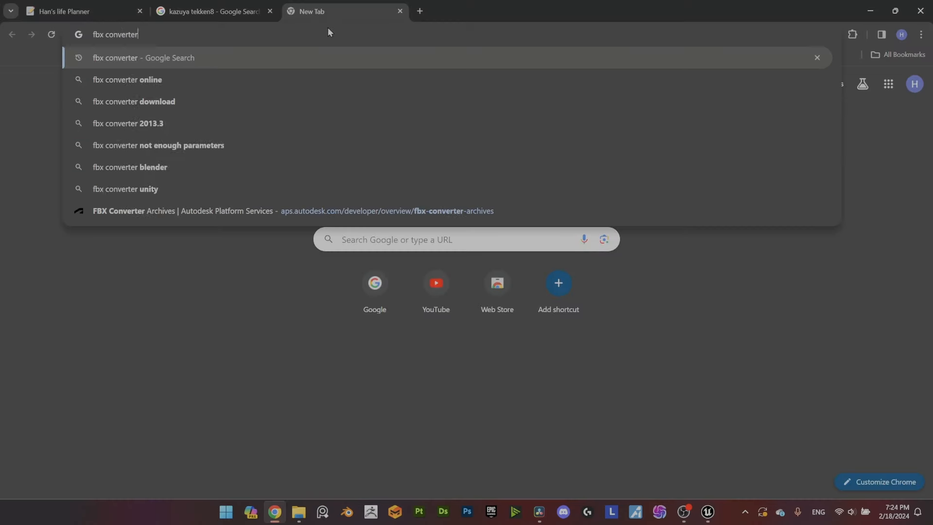
{"action": "key", "text": "Return"}
{"action": "left_click", "coordinate": [177, 180]}
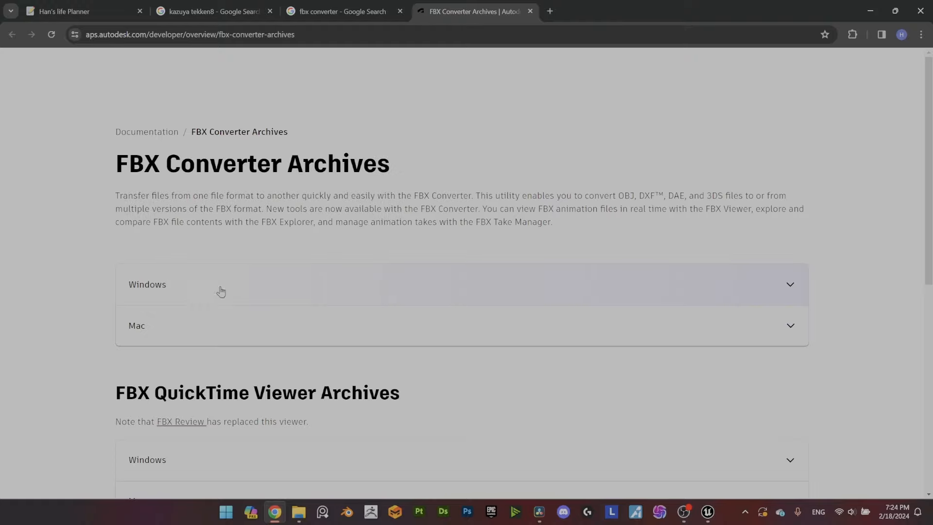
{"action": "left_click", "coordinate": [238, 288]}
{"action": "left_click_drag", "start_coordinate": [136, 344], "coordinate": [328, 339]}
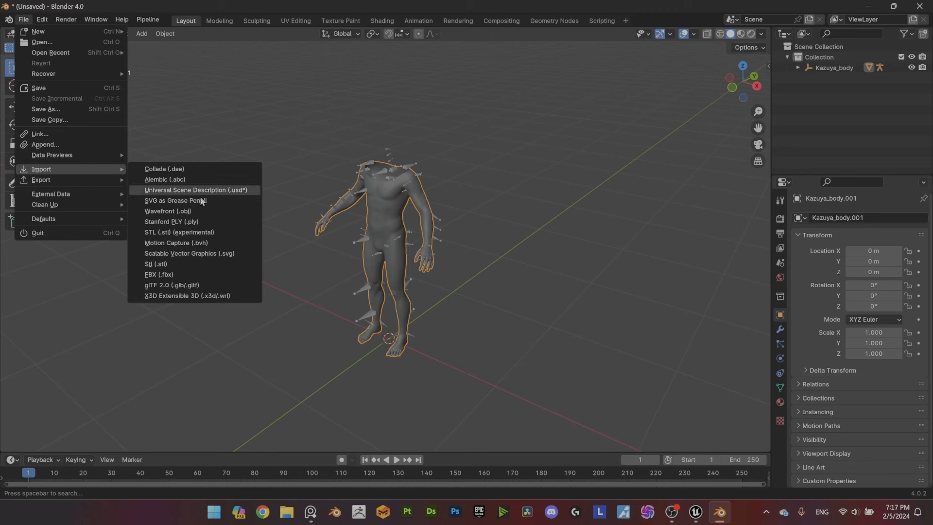
Step: In Blender, import the unconverted Kazuya_face FBX alongside the body and show the face mesh's object data properties
{"action": "left_click", "coordinate": [210, 277]}
{"action": "double_click", "coordinate": [415, 186]}
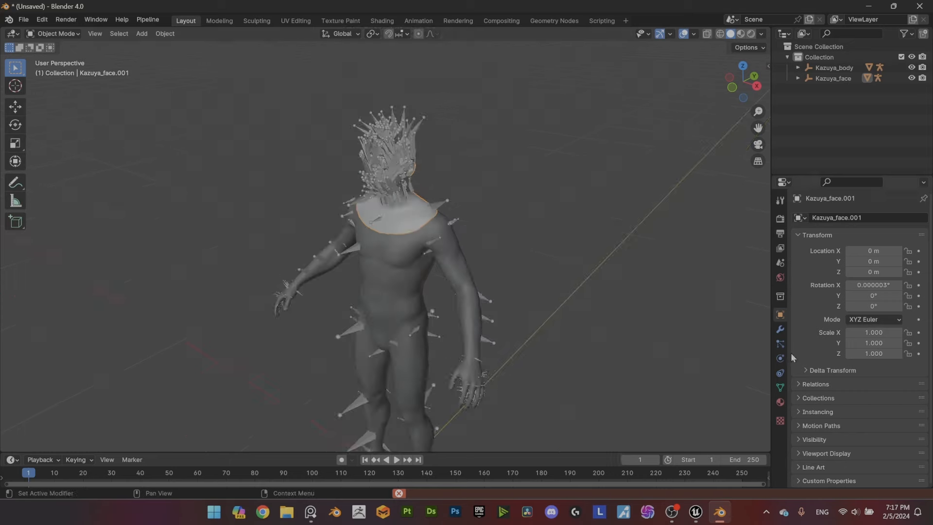
{"action": "left_click", "coordinate": [781, 388]}
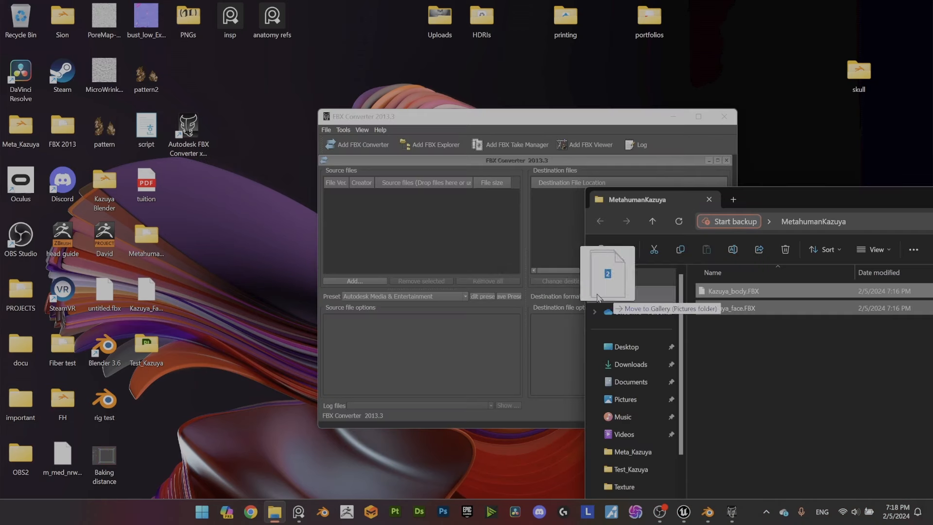
Step: Load Kazuya_body.FBX and Kazuya_face.FBX as source files in FBX Converter 2013.3 and convert them
{"action": "left_click_drag", "start_coordinate": [605, 271], "coordinate": [417, 229]}
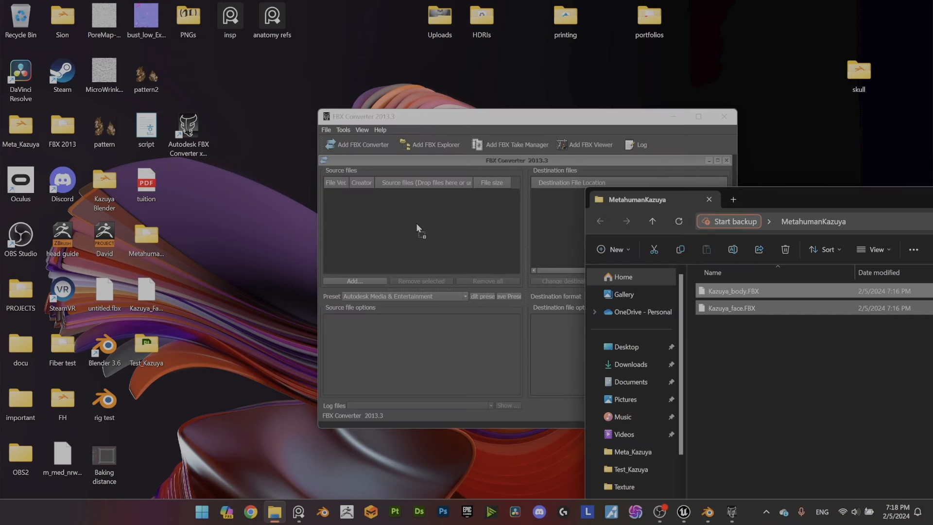
{"action": "left_click_drag", "start_coordinate": [486, 116], "coordinate": [351, 116]}
{"action": "left_click", "coordinate": [560, 405]}
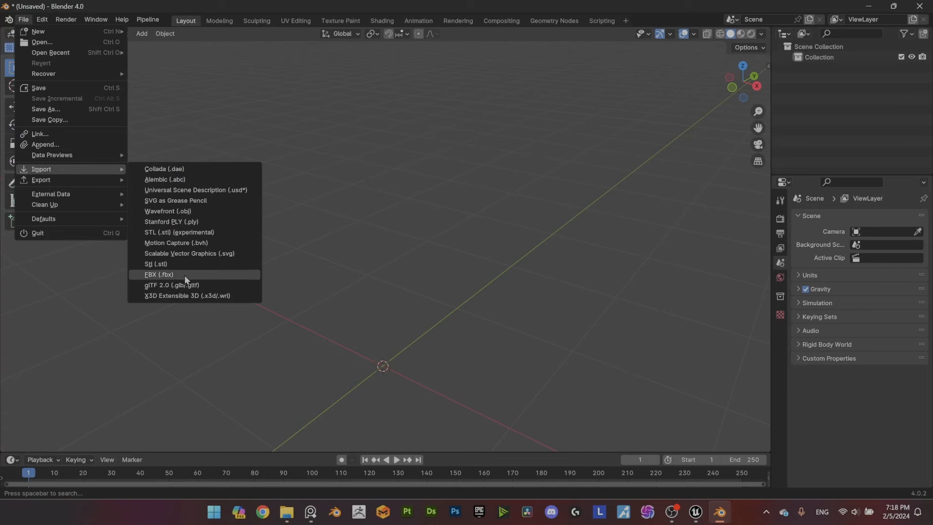
Step: In Blender, import the converted Kazuya_face.FBX from the FBX 2013 folder
{"action": "left_click", "coordinate": [184, 274]}
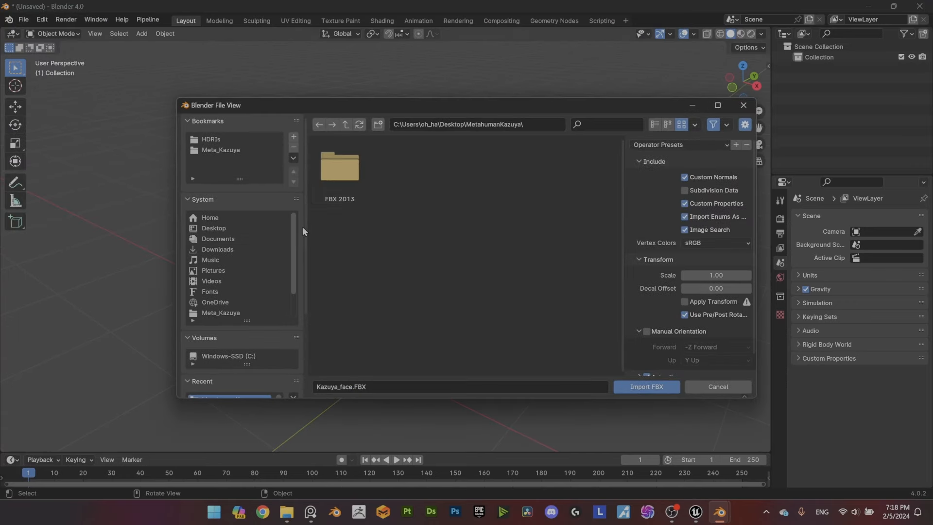
{"action": "double_click", "coordinate": [346, 190]}
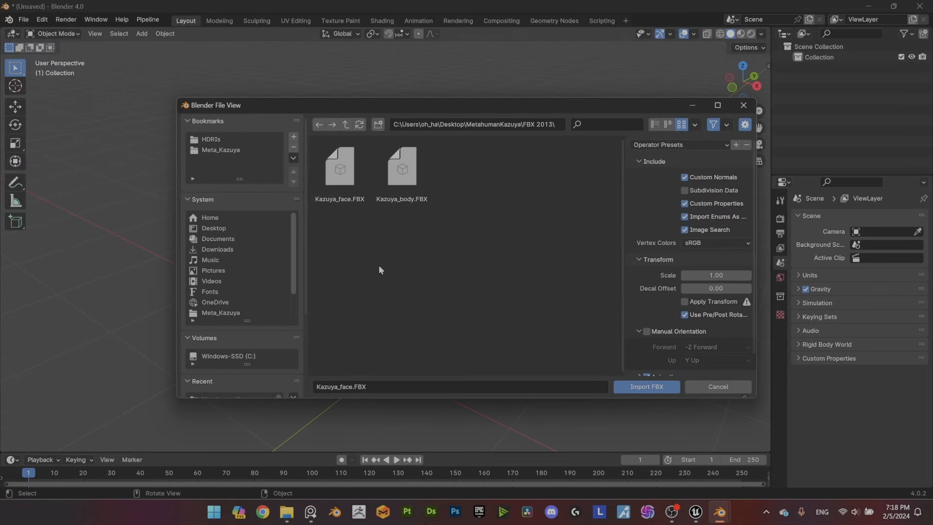
{"action": "double_click", "coordinate": [336, 168]}
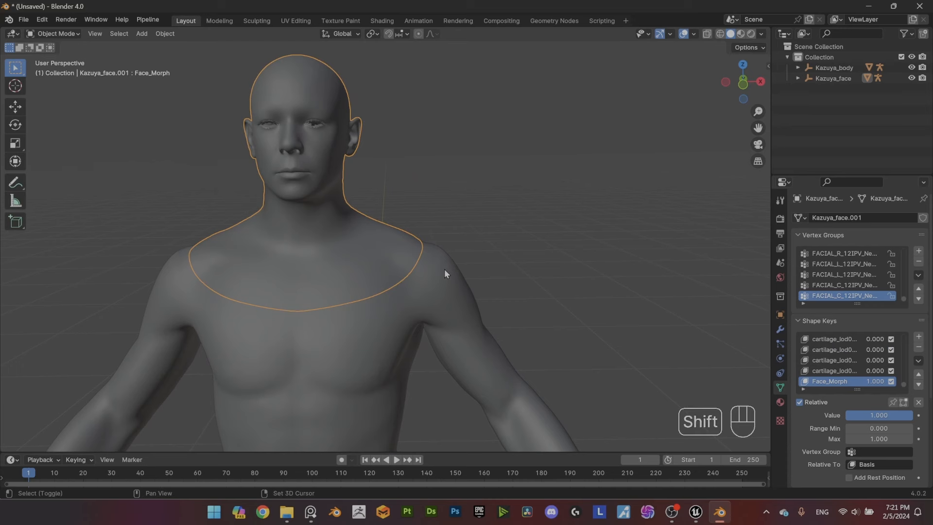
Step: Select the body mesh together with the face mesh and examine the seam at the shoulders
{"action": "left_click", "coordinate": [444, 269], "text": "shift"}
{"action": "scroll", "coordinate": [458, 258], "scroll_direction": "up", "scroll_amount": 5}
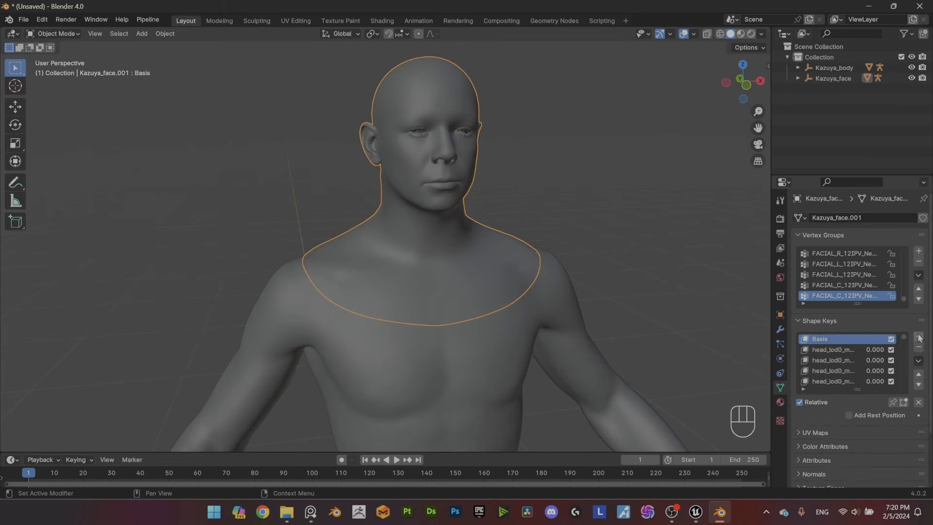
Step: Add a new shape key to the Kazuya_face mesh and name it Face_Morph
{"action": "left_click", "coordinate": [831, 381]}
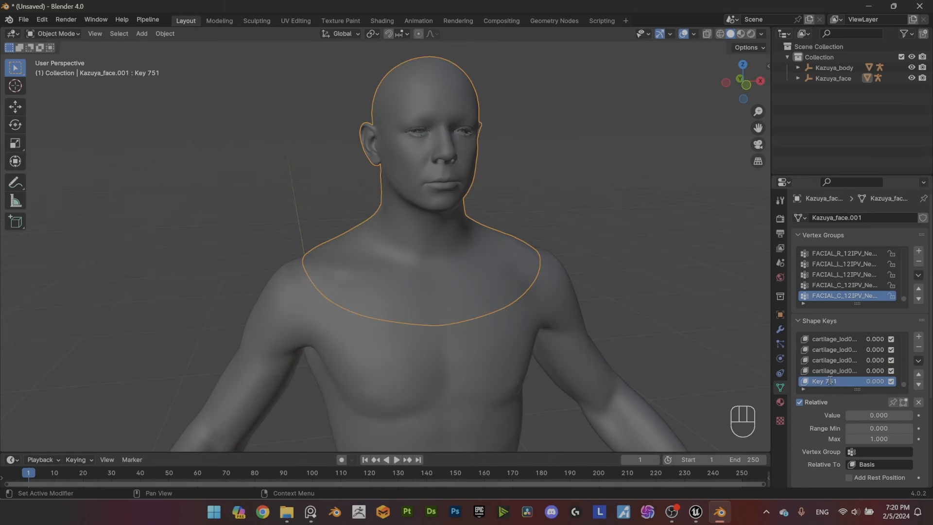
{"action": "type", "text": "Hea"}
{"action": "key", "text": "BackSpace"}
{"action": "key", "text": "BackSpace"}
{"action": "key", "text": "BackSpace"}
{"action": "type", "text": "Face_Morph"}
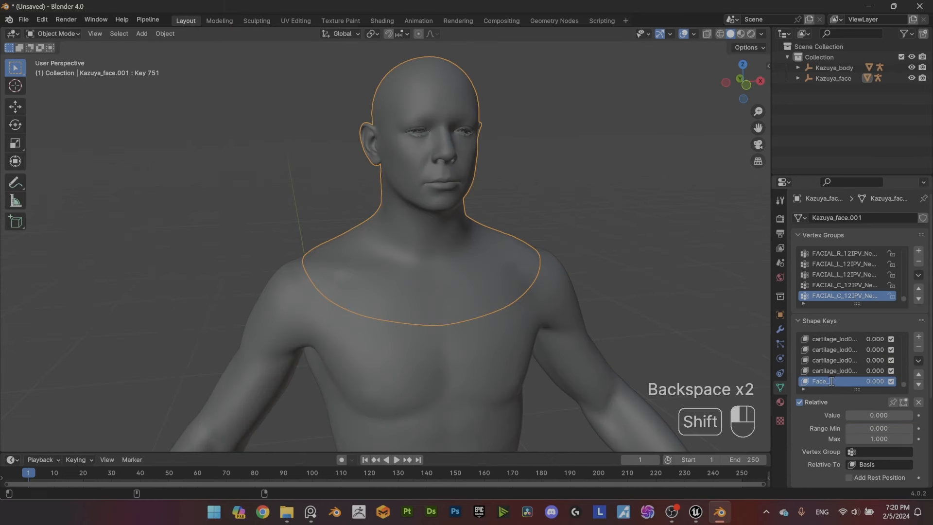
{"action": "key", "text": "Return"}
Step: Add a Basis shape key and a second one named Body_Morph to the Kazuya_body mesh
{"action": "left_click_drag", "start_coordinate": [527, 256], "coordinate": [487, 221], "text": "alt"}
{"action": "left_click", "coordinate": [555, 283]}
{"action": "left_click", "coordinate": [919, 336]}
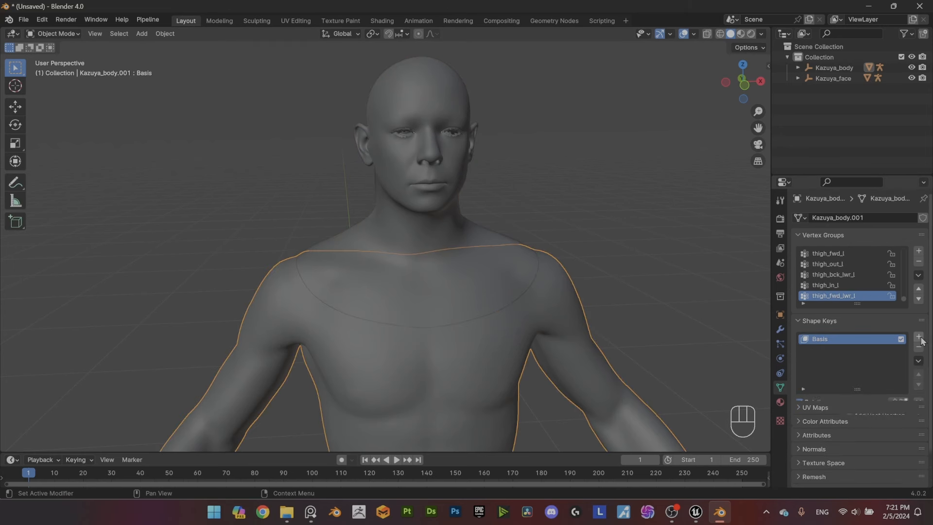
{"action": "left_click", "coordinate": [918, 336]}
{"action": "double_click", "coordinate": [818, 350]}
{"action": "type", "text": "Body_M"}
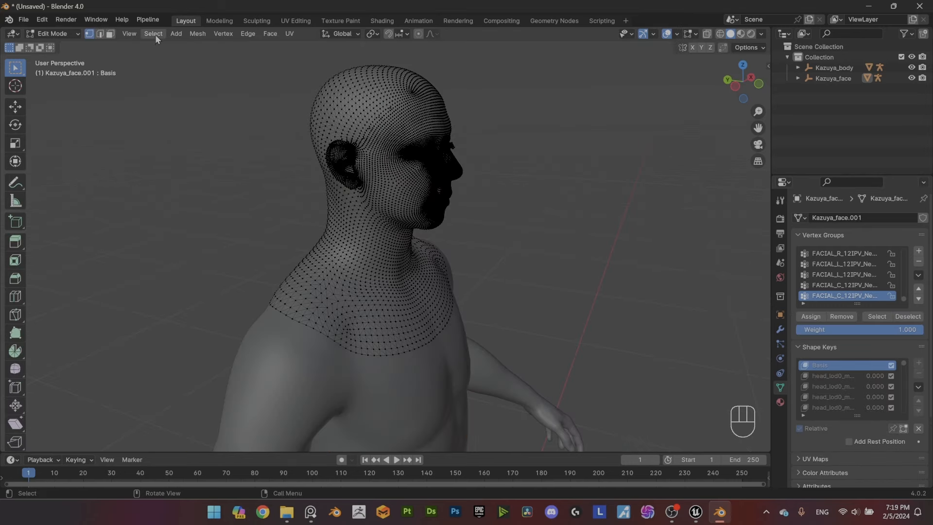
Step: Merge the face mesh's non-manifold seam vertices by distance, leaving out those around the eyes
{"action": "left_click", "coordinate": [153, 34]}
{"action": "mouse_move", "coordinate": [204, 169]}
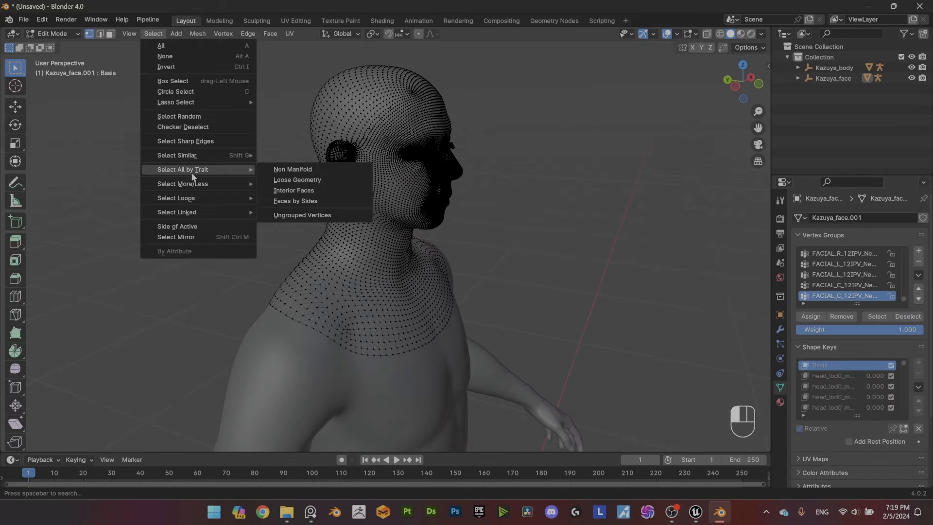
{"action": "left_click", "coordinate": [319, 169]}
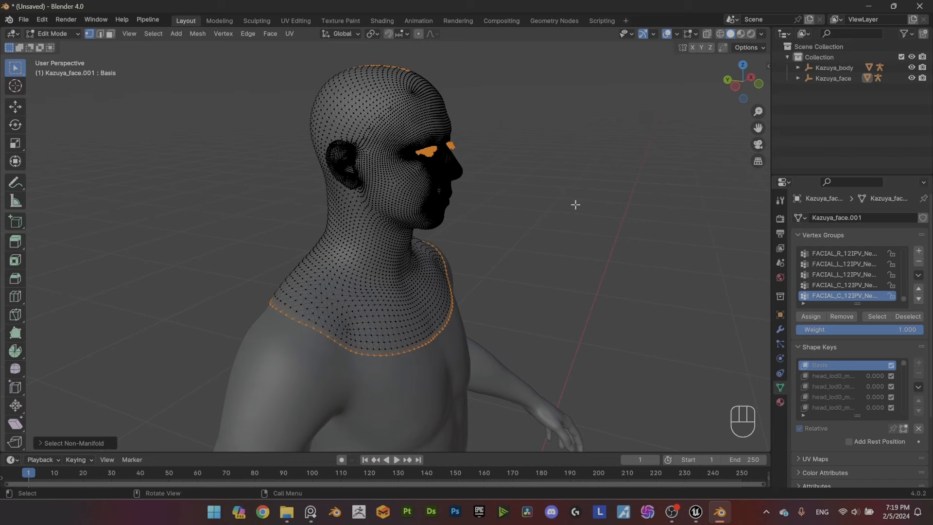
{"action": "key", "text": "alt+z"}
{"action": "middle_click_drag", "start_coordinate": [576, 204], "coordinate": [569, 154], "text": "alt"}
{"action": "left_click_drag", "start_coordinate": [535, 102], "coordinate": [393, 222], "text": "ctrl"}
{"action": "key", "text": "m"}
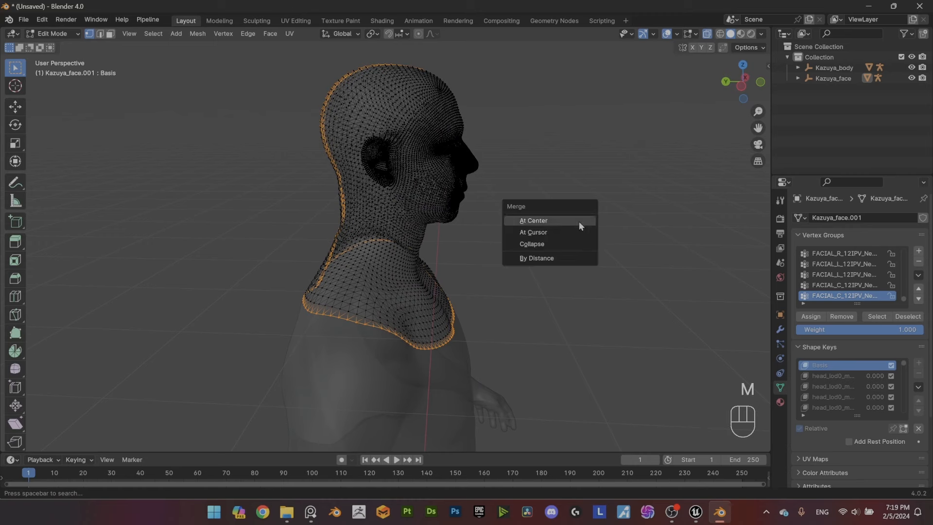
{"action": "left_click", "coordinate": [560, 261]}
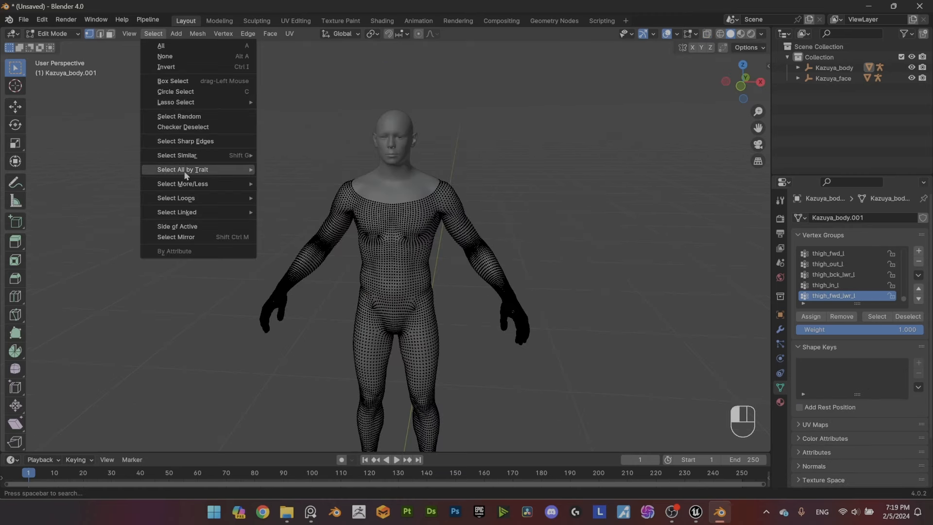
Step: Select all non-manifold vertices of the body mesh and merge them by distance
{"action": "mouse_move", "coordinate": [187, 170]}
{"action": "left_click", "coordinate": [291, 170]}
{"action": "left_click_drag", "start_coordinate": [287, 167], "coordinate": [463, 232], "text": "alt"}
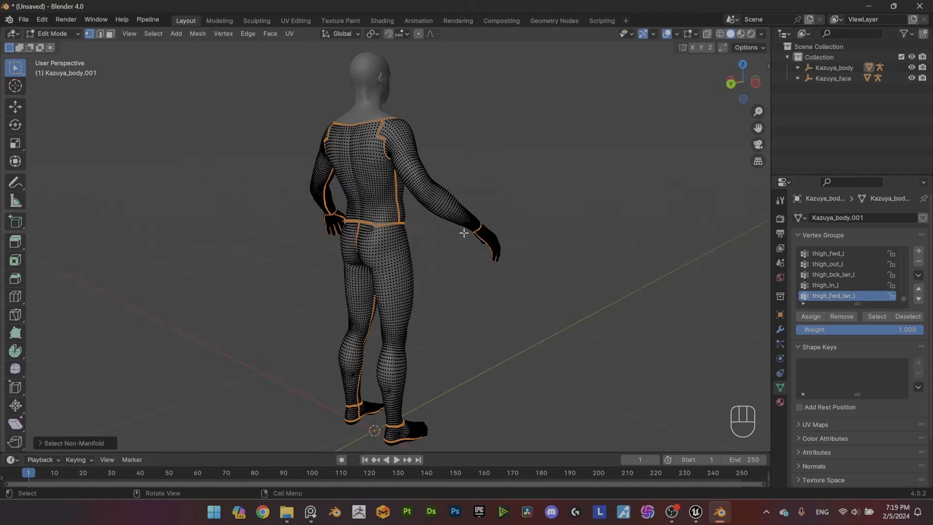
{"action": "key", "text": "m"}
{"action": "left_click", "coordinate": [463, 232]}
{"action": "left_click_drag", "start_coordinate": [579, 225], "coordinate": [530, 223], "text": "alt"}
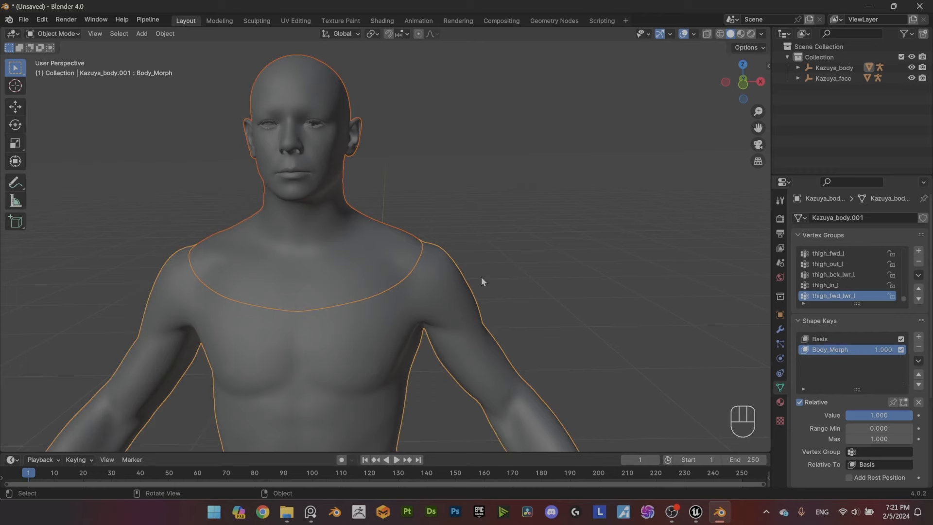
Step: Enter Edit Mode on the face and body meshes and turn on proportional editing at the shoulder seam
{"action": "scroll", "coordinate": [520, 284], "scroll_direction": "up", "scroll_amount": 5}
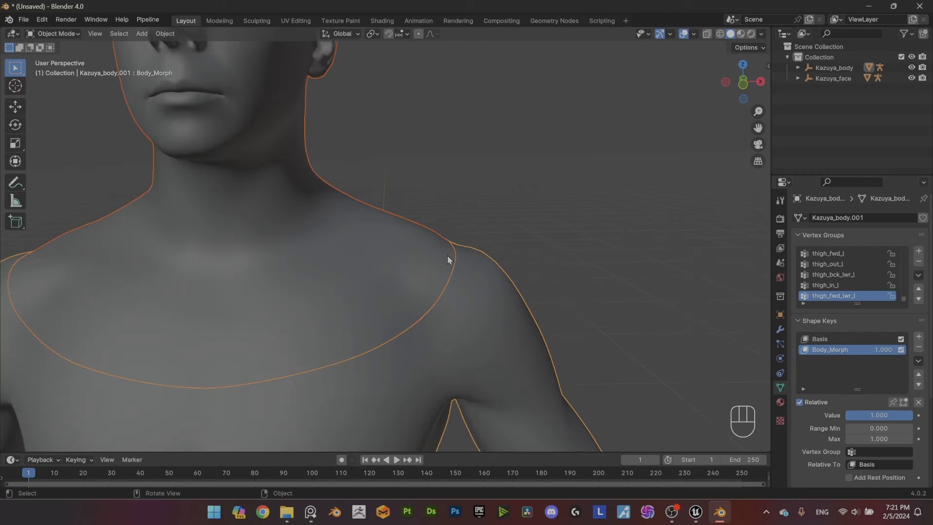
{"action": "key", "text": "Tab"}
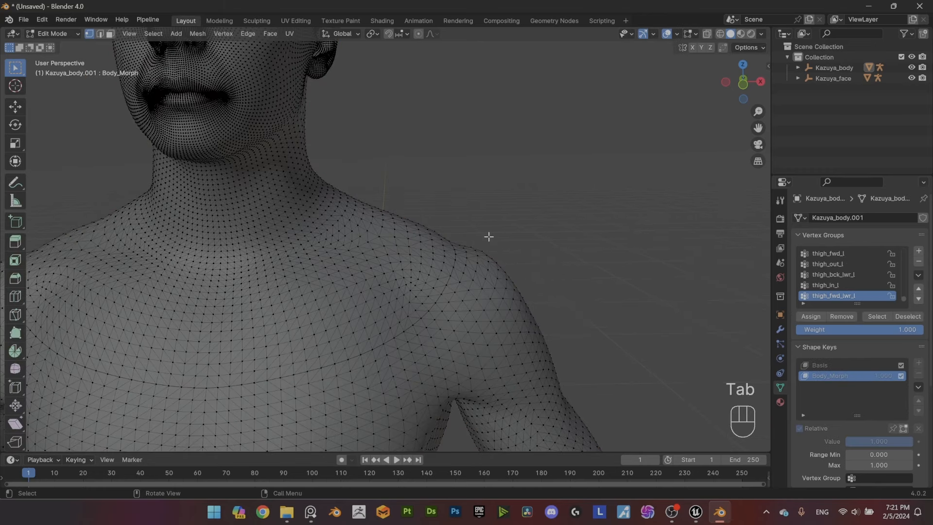
{"action": "scroll", "coordinate": [491, 236], "scroll_direction": "up", "scroll_amount": 4}
{"action": "scroll", "coordinate": [472, 207], "scroll_direction": "down", "scroll_amount": 5}
{"action": "key", "text": "o"}
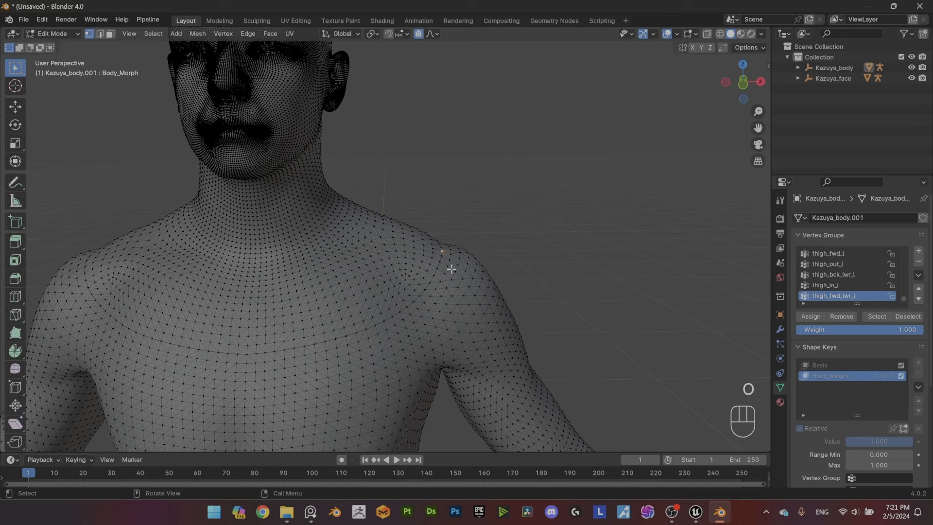
{"action": "scroll", "coordinate": [448, 264], "scroll_direction": "down", "scroll_amount": 5}
Step: Try to move a vertex on the shoulder seam with proportional editing, constrained to the Y axis, and undo the move
{"action": "key", "text": "g"}
{"action": "scroll", "coordinate": [454, 245], "scroll_direction": "up", "scroll_amount": 4}
{"action": "key", "text": "KP_1"}
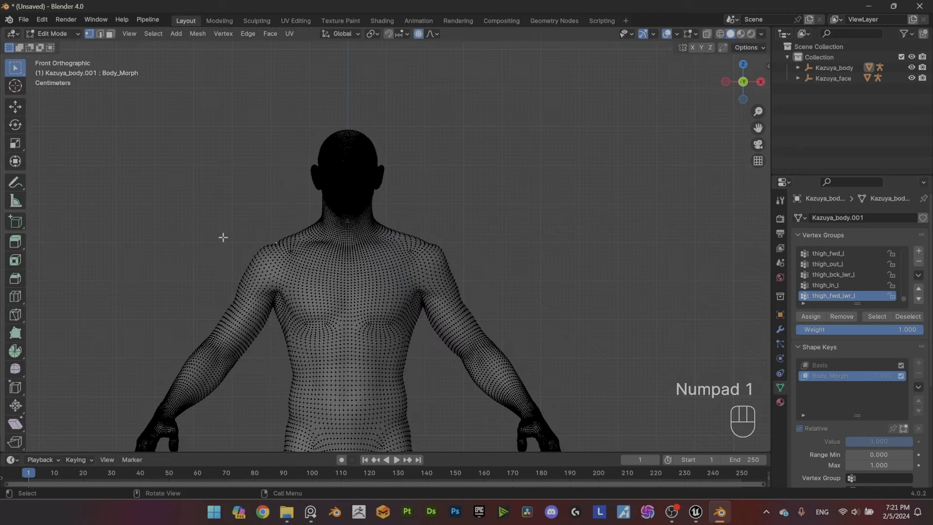
{"action": "key", "text": "g"}
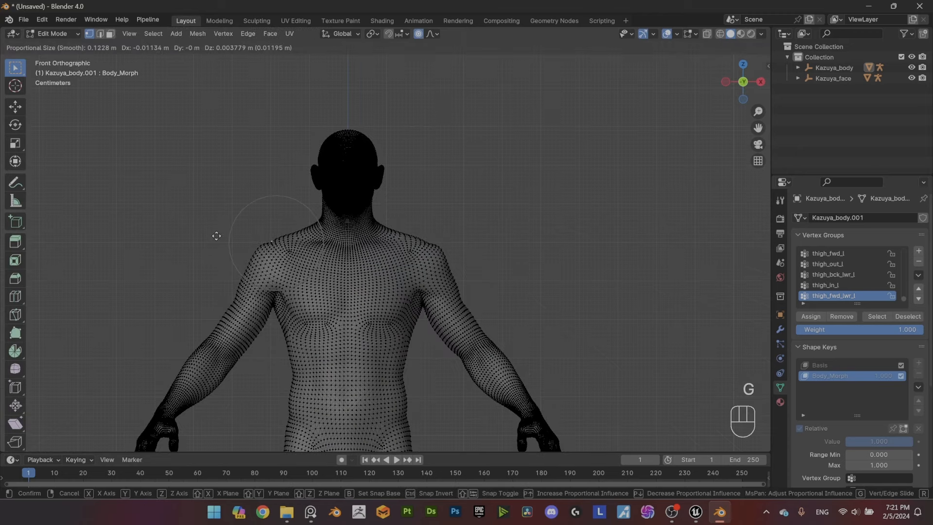
{"action": "middle_click_drag", "start_coordinate": [214, 235], "coordinate": [473, 281]}
{"action": "key", "text": "y"}
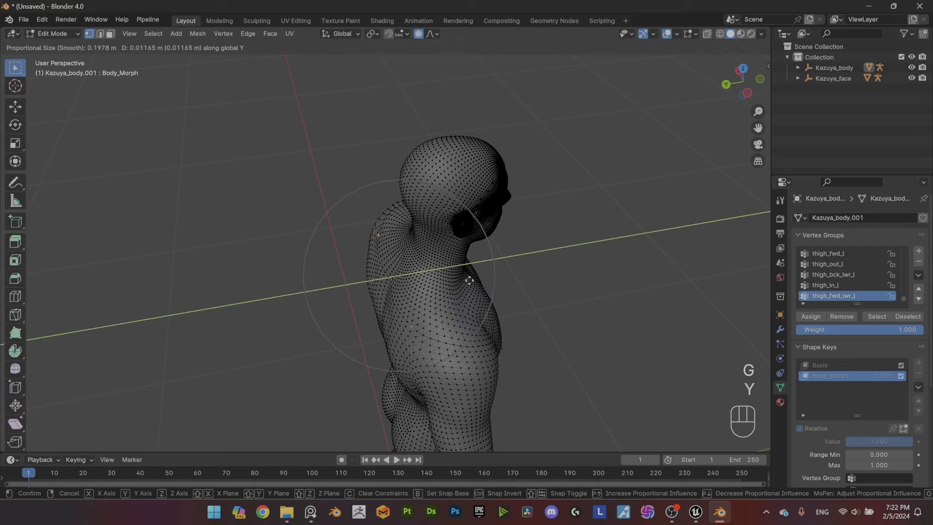
{"action": "left_click", "coordinate": [465, 281]}
{"action": "middle_click_drag", "start_coordinate": [425, 296], "coordinate": [531, 224], "text": "alt"}
{"action": "key", "text": "ctrl+z"}
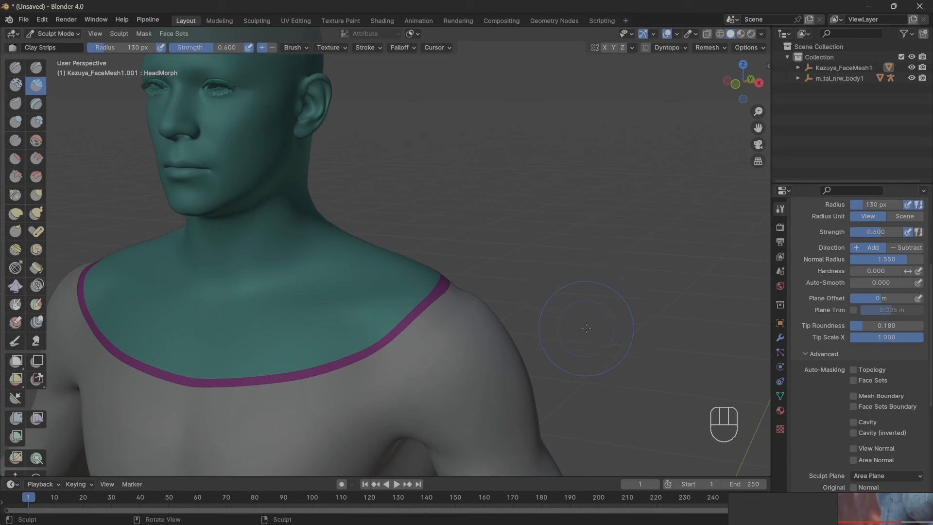
Step: Grow the face mesh's boundary edge selection by one ring and make a face set from it in Sculpt Mode
{"action": "scroll", "coordinate": [586, 326], "scroll_direction": "up", "scroll_amount": 2}
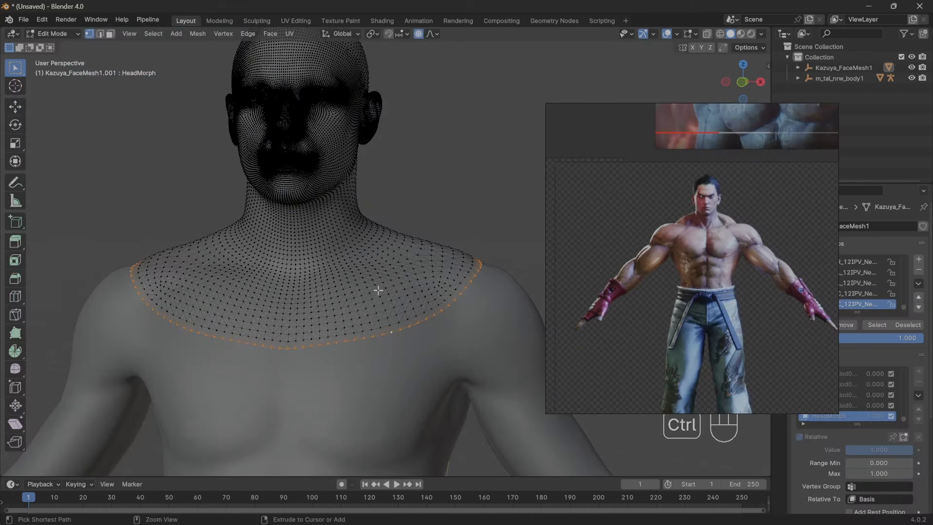
{"action": "key", "text": "ctrl+KP_Add"}
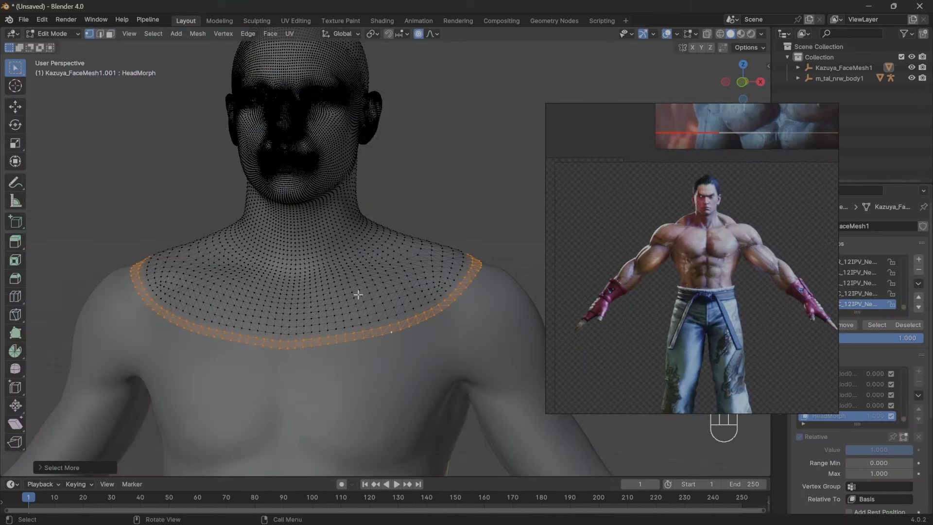
{"action": "key", "text": "ctrl+Tab"}
{"action": "left_click", "coordinate": [183, 34]}
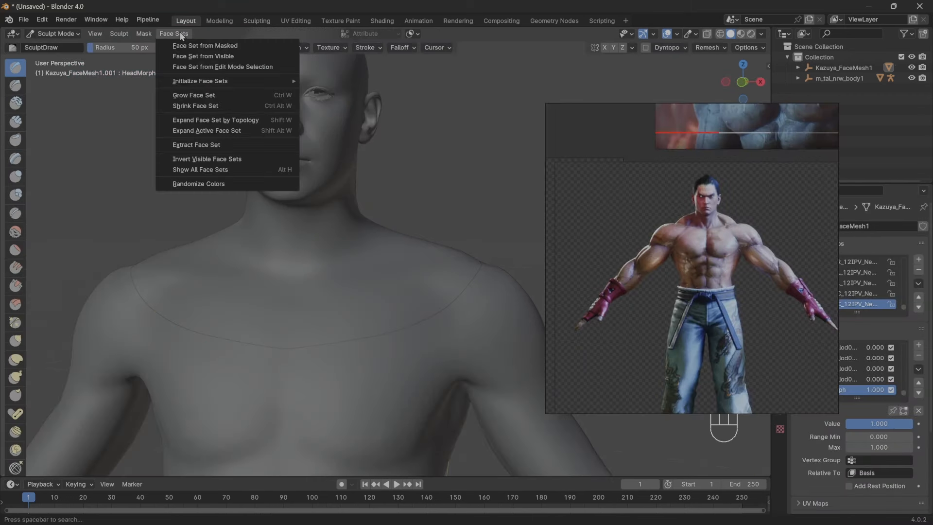
{"action": "left_click", "coordinate": [186, 67]}
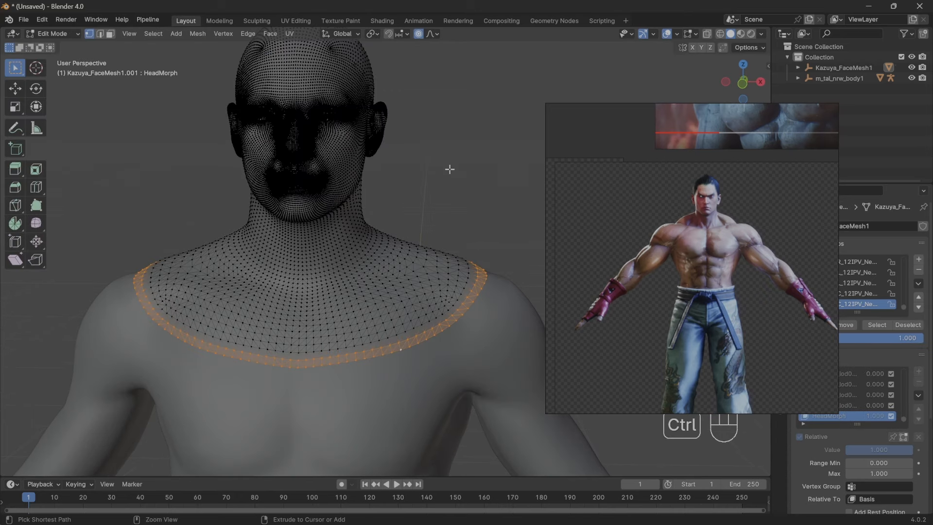
Step: Invert the selection on the face mesh, grow it by one ring, and make a second face set from it
{"action": "key", "text": "ctrl+i"}
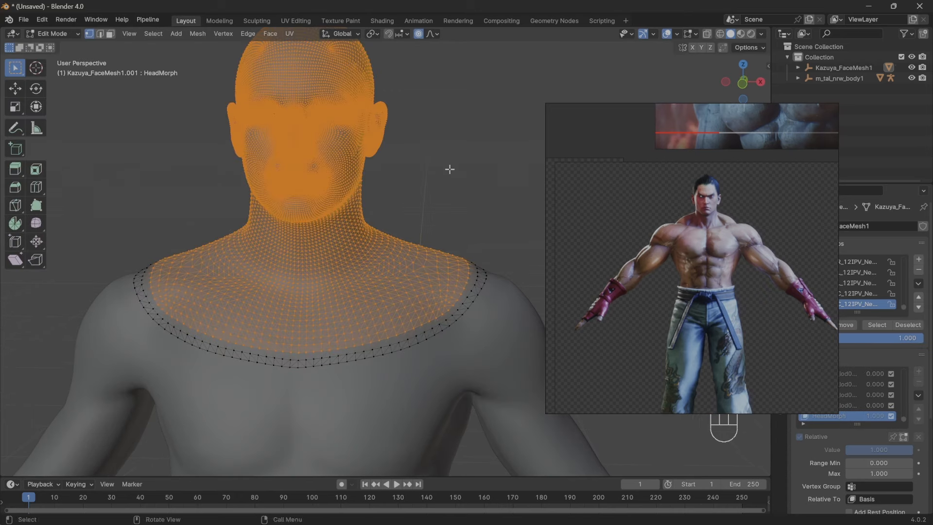
{"action": "key", "text": "ctrl+KP_Add"}
{"action": "key", "text": "Tab"}
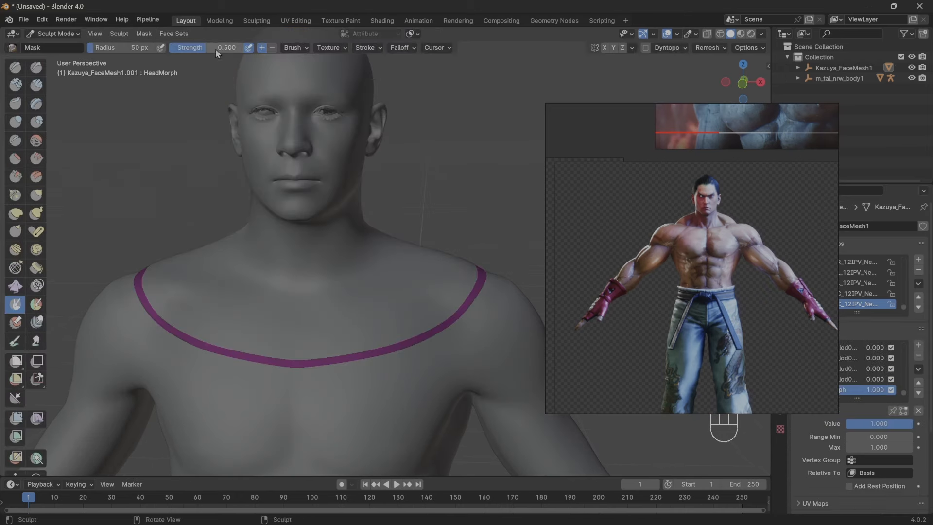
{"action": "left_click", "coordinate": [180, 34]}
{"action": "left_click", "coordinate": [188, 67]}
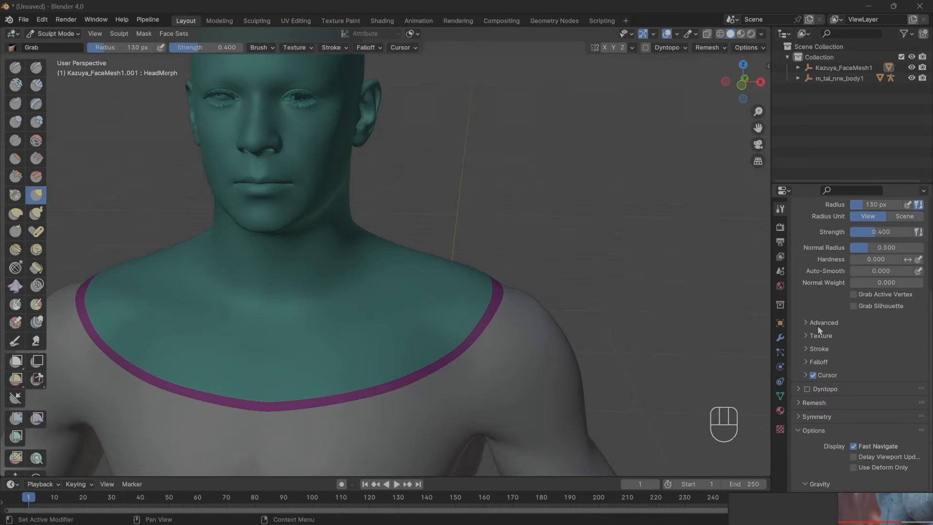
Step: Turn on Face Sets auto-masking for the Grab brush
{"action": "left_click", "coordinate": [822, 323]}
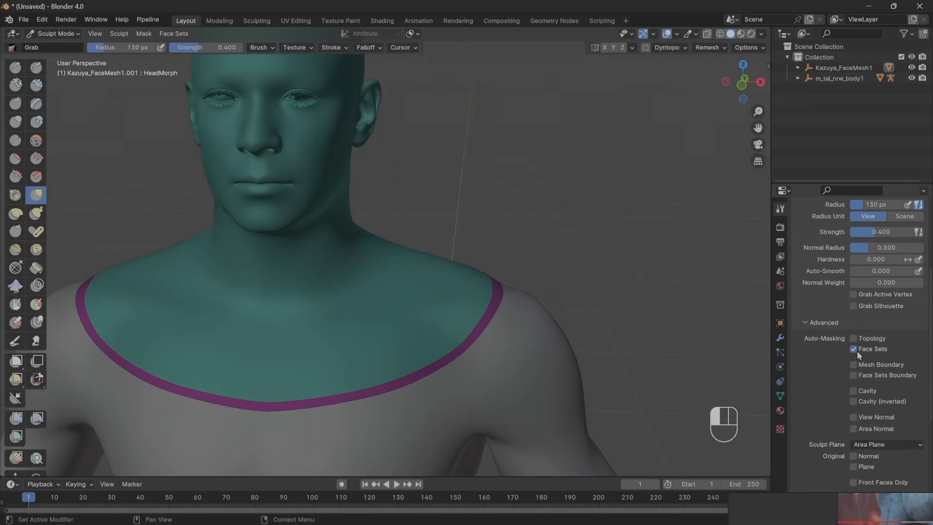
{"action": "middle_click_drag", "start_coordinate": [611, 308], "coordinate": [551, 312]}
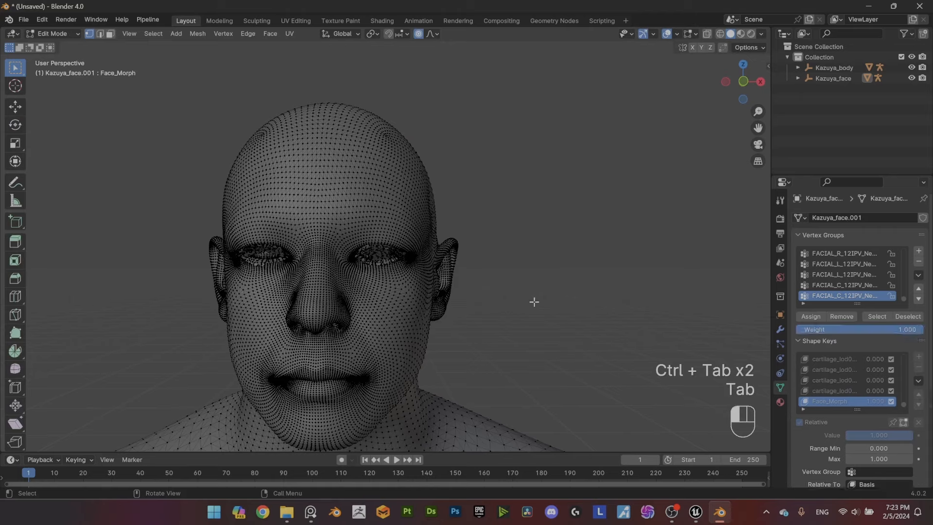
Step: Select both linked eyeballs in X-ray view and separate them from the Kazuya_face mesh as their own object
{"action": "key", "text": "alt+z"}
{"action": "middle_click_drag", "start_coordinate": [371, 308], "coordinate": [375, 300], "text": "ctrl"}
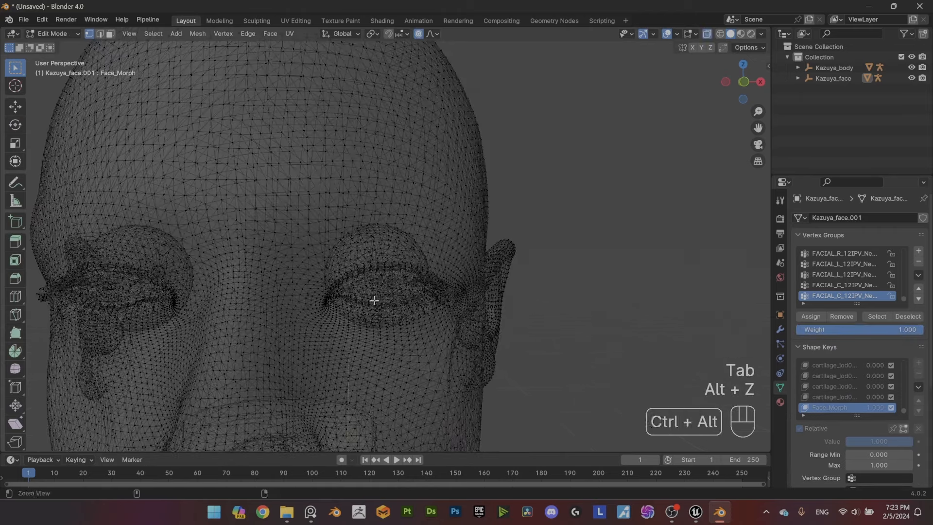
{"action": "key", "text": "p"}
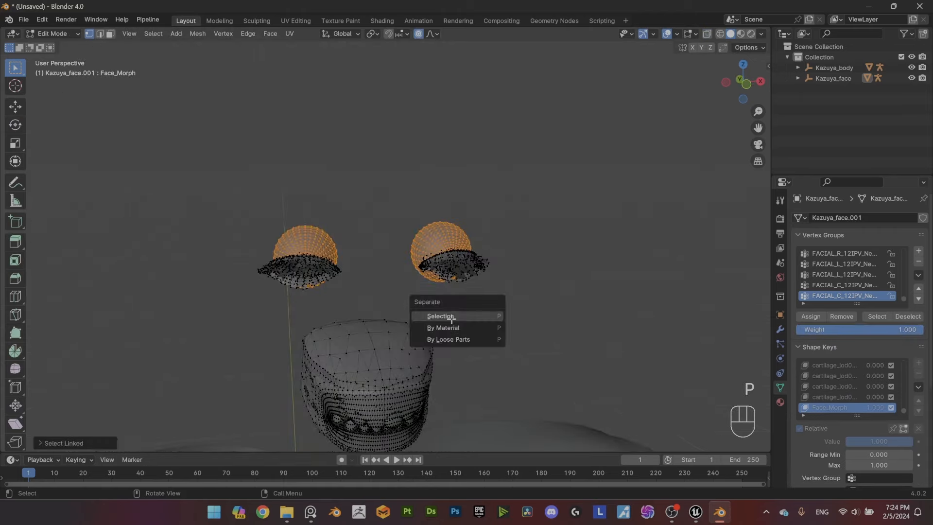
{"action": "left_click", "coordinate": [452, 317]}
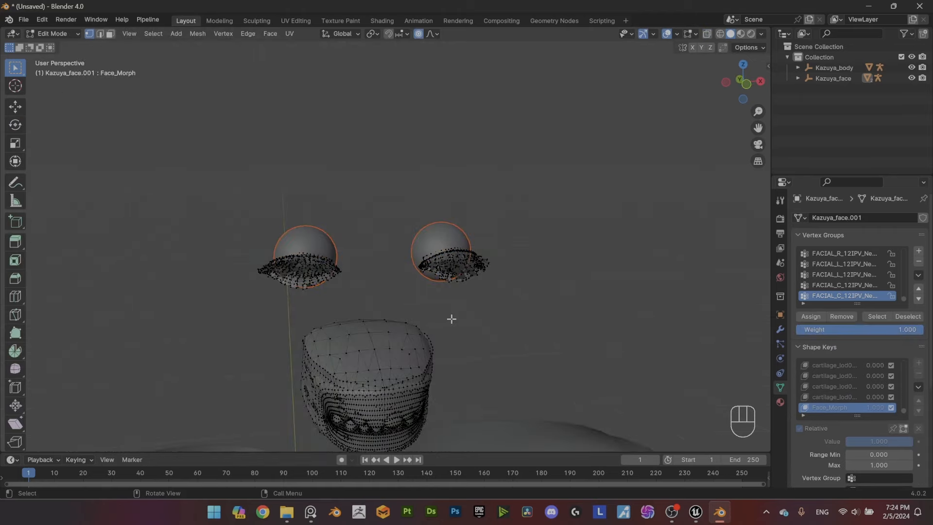
{"action": "key", "text": "Tab"}
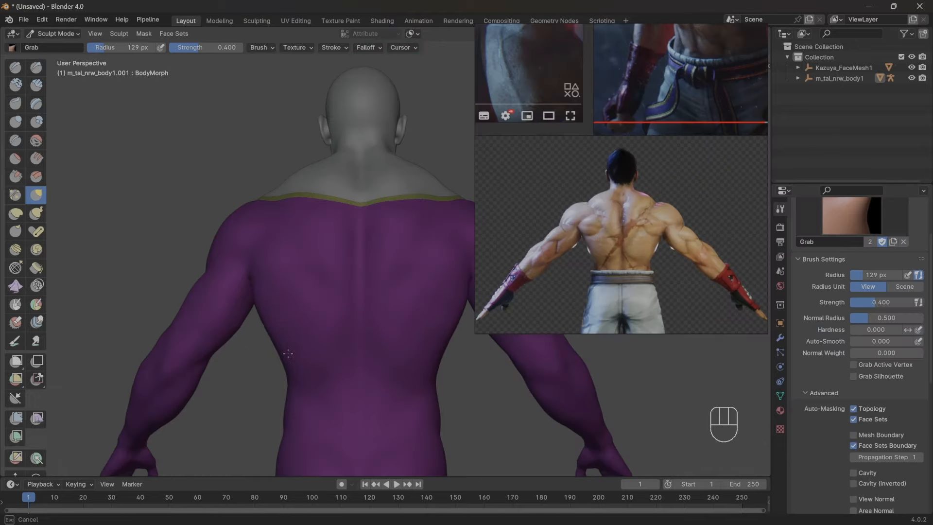
Step: Sculpt the body's back and the face around the nose with the Grab brush to match the reference images
{"action": "mouse_move", "coordinate": [270, 313]}
{"action": "middle_mouse_down"}
{"action": "mouse_move", "coordinate": [322, 394]}
{"action": "mouse_move", "coordinate": [418, 396]}
{"action": "middle_mouse_up"}
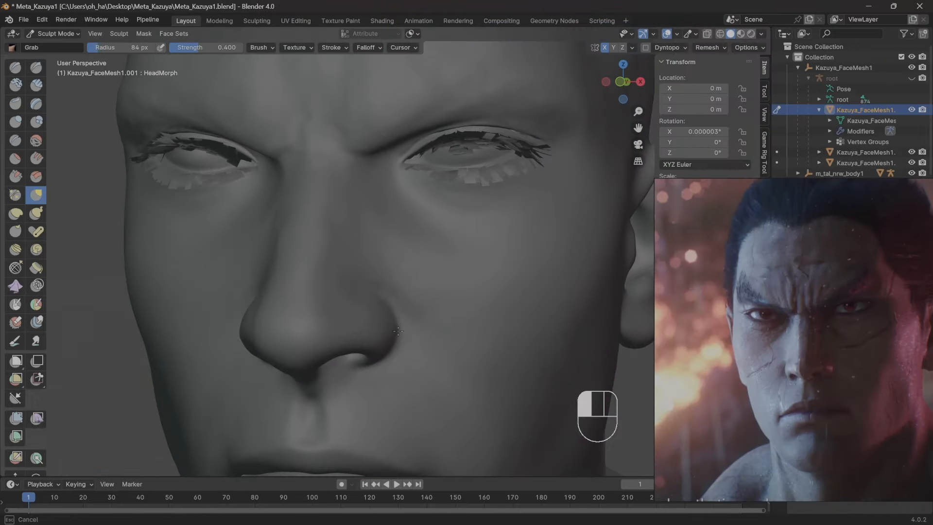
{"action": "middle_click_drag", "start_coordinate": [408, 325], "coordinate": [408, 340], "text": "ctrl+alt"}
{"action": "mouse_move", "coordinate": [408, 341]}
{"action": "middle_mouse_down", "text": "alt"}
{"action": "mouse_move", "coordinate": [510, 323]}
{"action": "mouse_move", "coordinate": [413, 330]}
{"action": "middle_mouse_up", "text": "alt"}
{"action": "key", "text": "d"}
{"action": "key", "text": "f"}
{"action": "key", "text": "f"}
{"action": "mouse_move", "coordinate": [418, 335]}
{"action": "middle_mouse_down", "text": "ctrl+alt"}
{"action": "mouse_move", "coordinate": [425, 326]}
{"action": "mouse_move", "coordinate": [423, 335]}
{"action": "mouse_move", "coordinate": [438, 330]}
{"action": "mouse_move", "coordinate": [433, 316]}
{"action": "middle_mouse_up", "text": "ctrl+alt"}
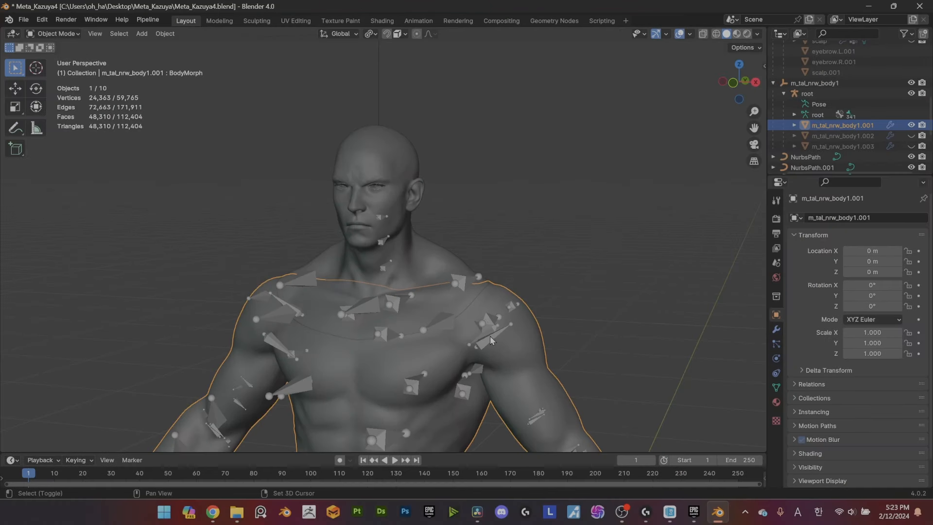
Step: Add the root armature to the selected body mesh and start an FBX export limited to the selected objects
{"action": "left_click", "coordinate": [490, 337], "text": "shift"}
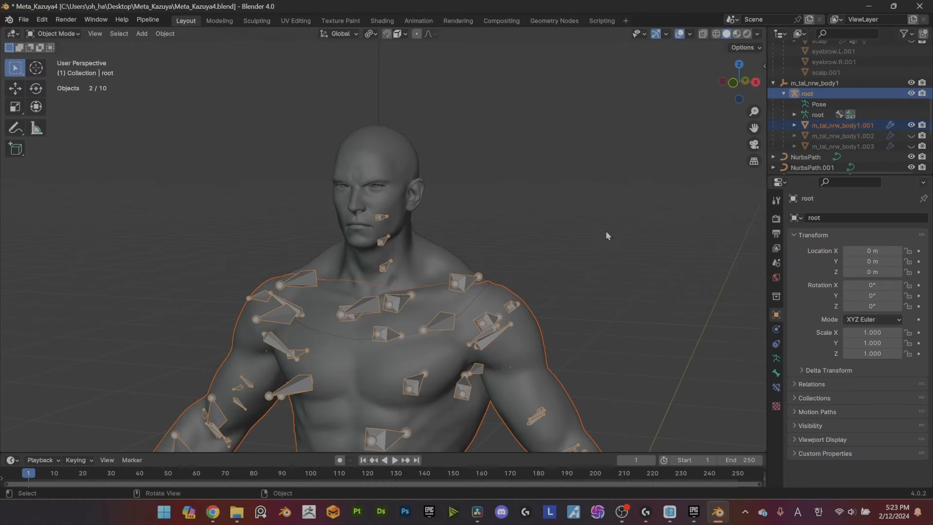
{"action": "left_click", "coordinate": [22, 20]}
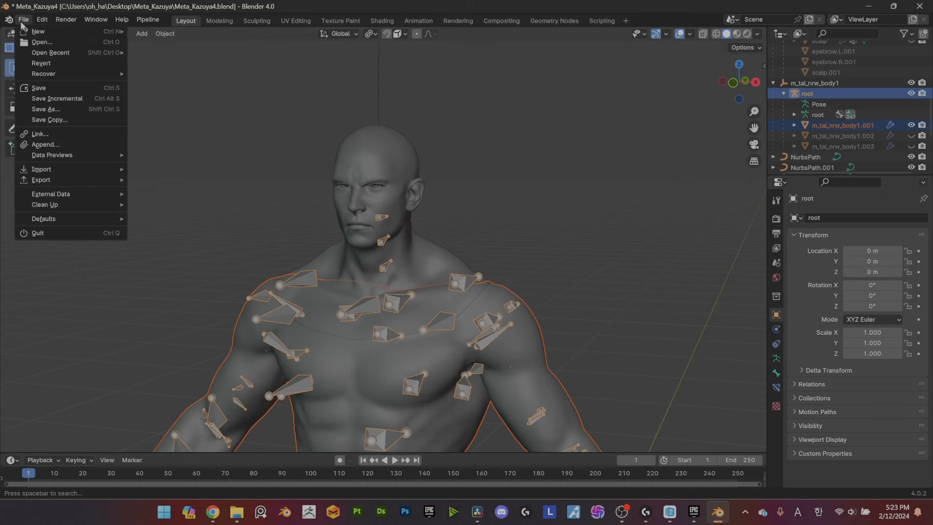
{"action": "mouse_move", "coordinate": [41, 180]}
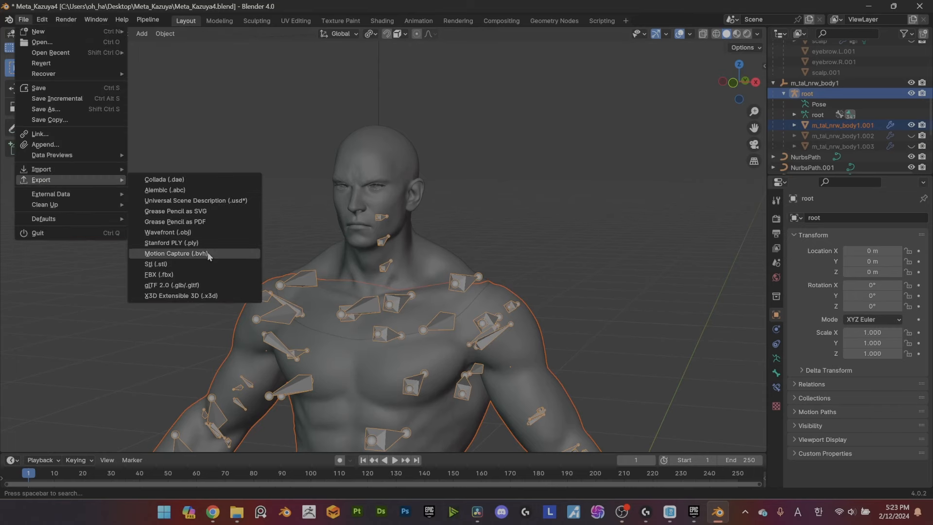
{"action": "left_click", "coordinate": [201, 273]}
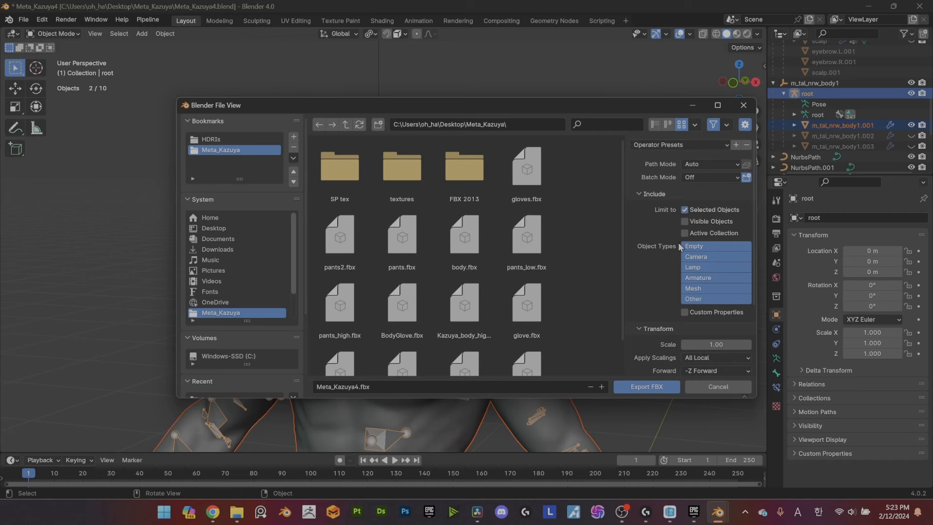
{"action": "scroll", "coordinate": [663, 295], "scroll_direction": "down", "scroll_amount": 5}
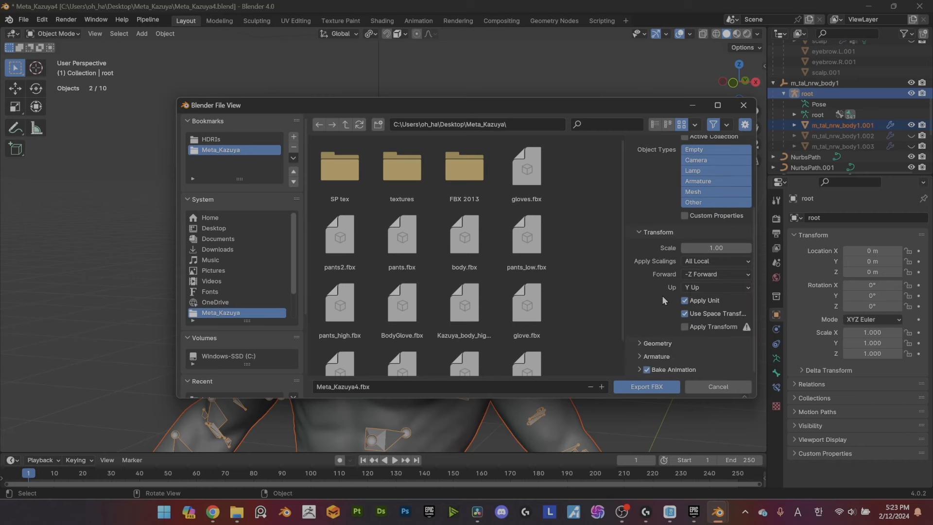
Step: Set the FBX export's geometry smoothing to Face and open the armature export options
{"action": "left_click", "coordinate": [657, 344]}
{"action": "scroll", "coordinate": [663, 321], "scroll_direction": "down", "scroll_amount": 4}
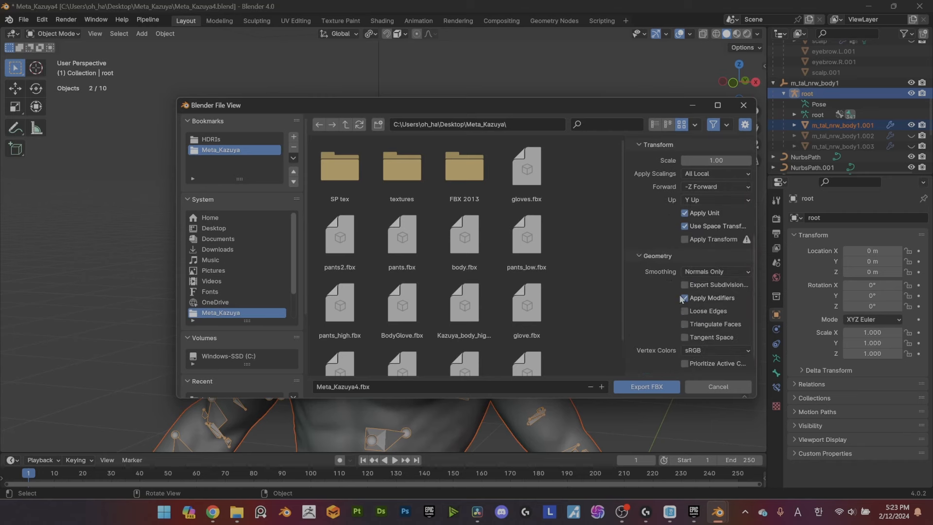
{"action": "scroll", "coordinate": [681, 296], "scroll_direction": "down", "scroll_amount": 1}
{"action": "left_click", "coordinate": [705, 247]}
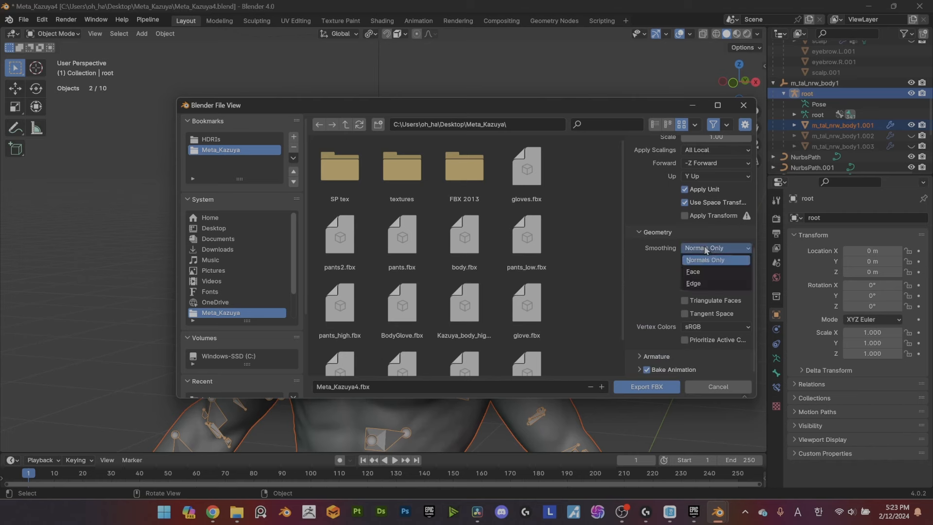
{"action": "left_click", "coordinate": [701, 270]}
{"action": "left_click", "coordinate": [658, 357]}
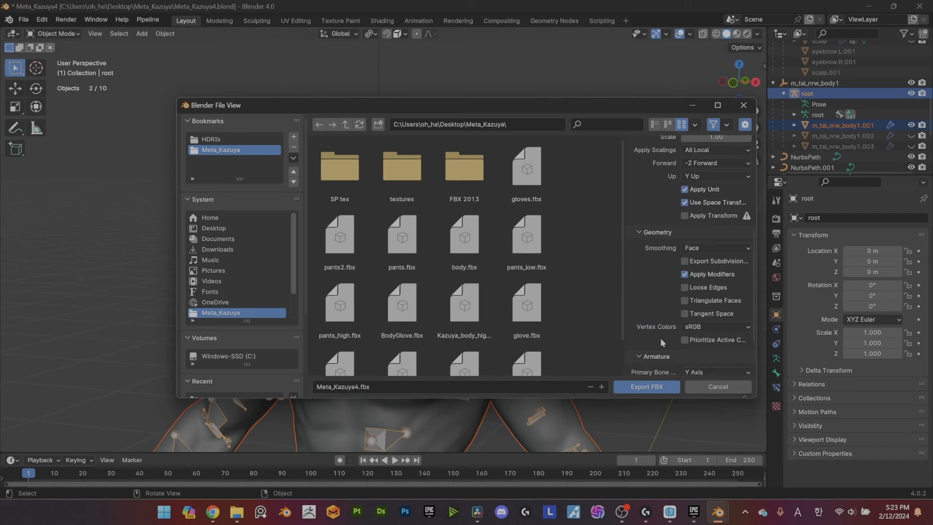
{"action": "scroll", "coordinate": [662, 331], "scroll_direction": "down", "scroll_amount": 3}
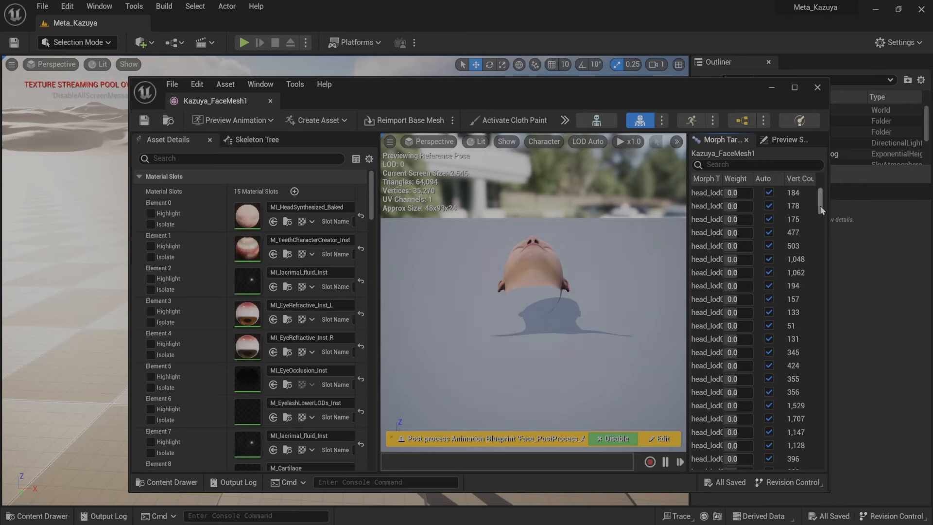
Step: Switch to Unreal Engine and set the HeadMorph morph target's weight to -1.0 on Kazuya_FaceMesh1
{"action": "left_click_drag", "start_coordinate": [821, 207], "coordinate": [825, 477]}
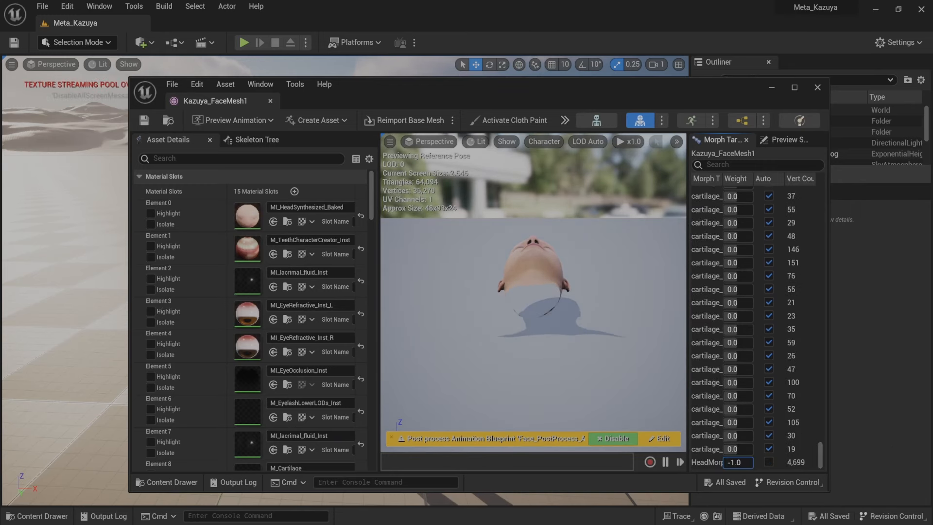
{"action": "mouse_move", "coordinate": [574, 249]}
{"action": "right_mouse_down"}
{"action": "mouse_move", "coordinate": [579, 263]}
{"action": "mouse_move", "coordinate": [562, 242]}
{"action": "right_mouse_up"}
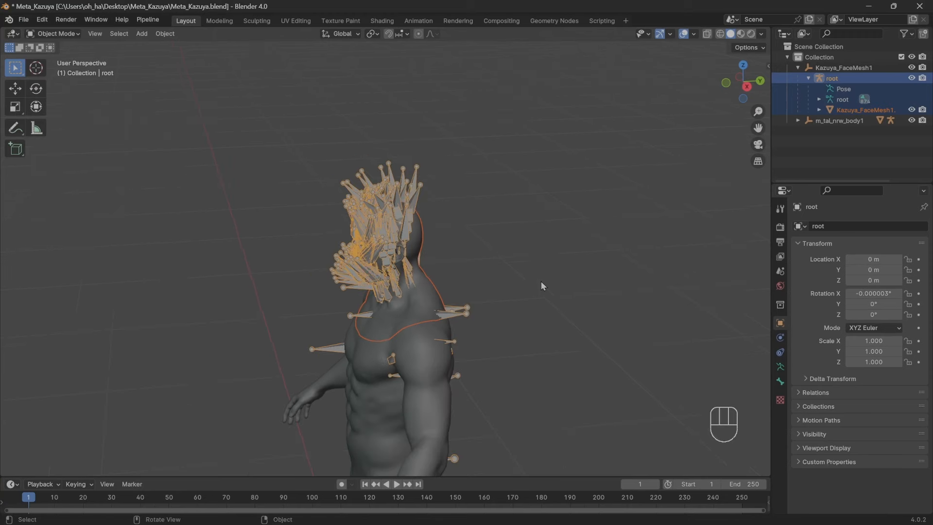
Step: Switch to Blender, rotate the face's root armature 90° about the global X axis and apply the rotation
{"action": "scroll", "coordinate": [484, 296], "scroll_direction": "down", "scroll_amount": 3}
{"action": "key", "text": "r"}
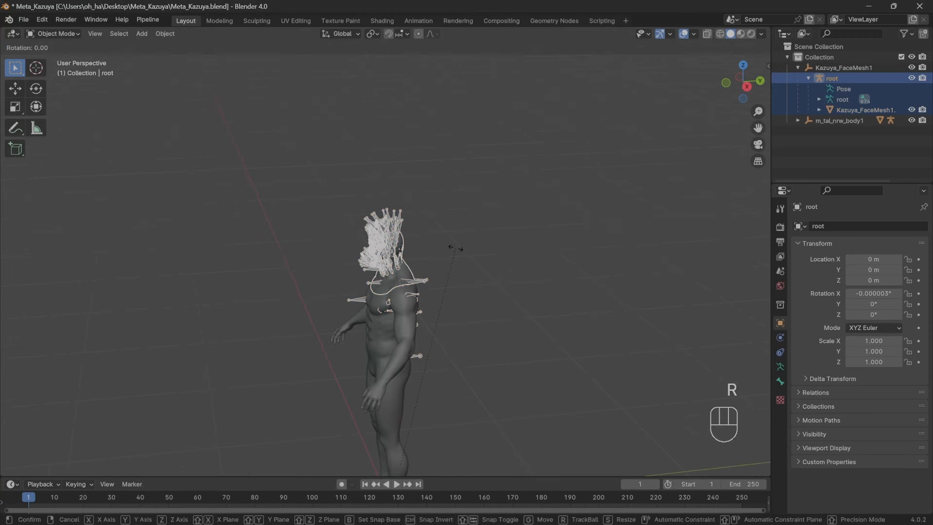
{"action": "type", "text": "x"}
{"action": "type", "text": "90"}
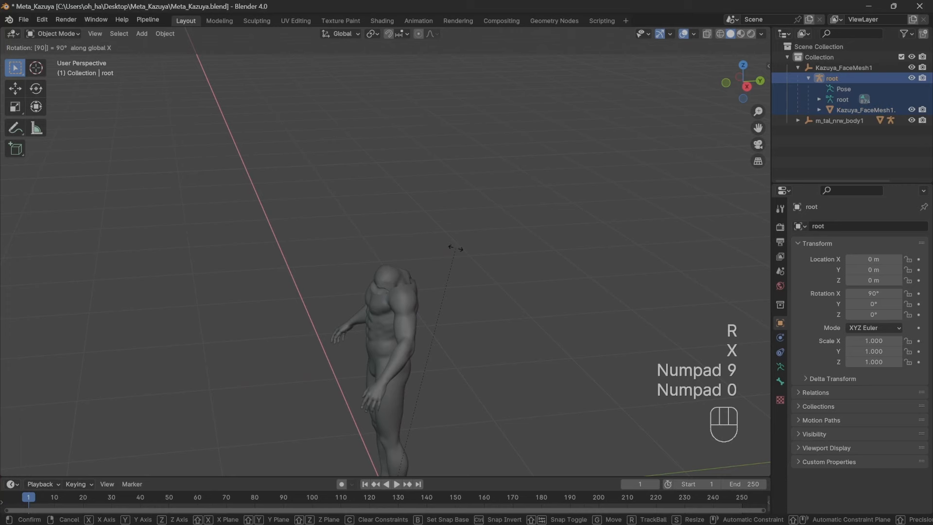
{"action": "key", "text": "KP_Enter"}
{"action": "middle_click_drag", "start_coordinate": [456, 249], "coordinate": [427, 264]}
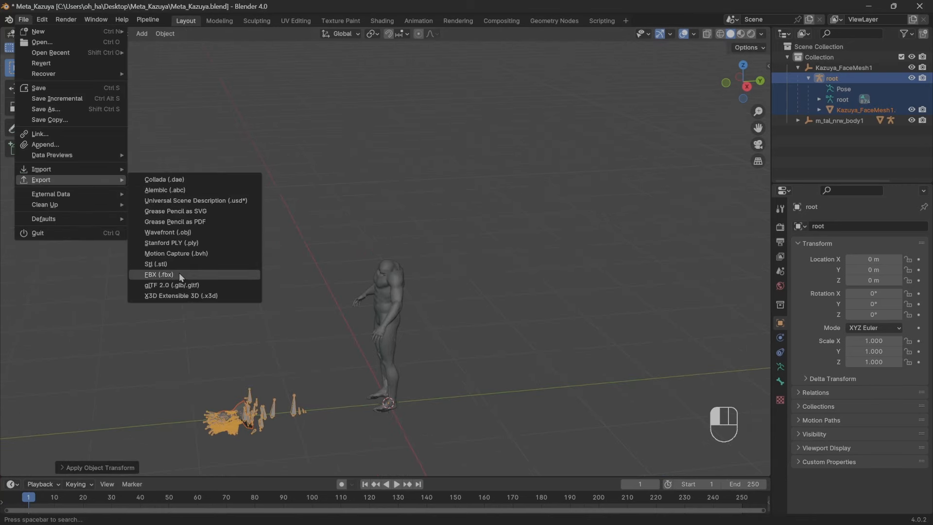
Step: Export the selected objects as Kazuya_FaceMesh1.fbx, then switch to Unreal Engine and browse the face mesh's morph target list
{"action": "left_click", "coordinate": [179, 274]}
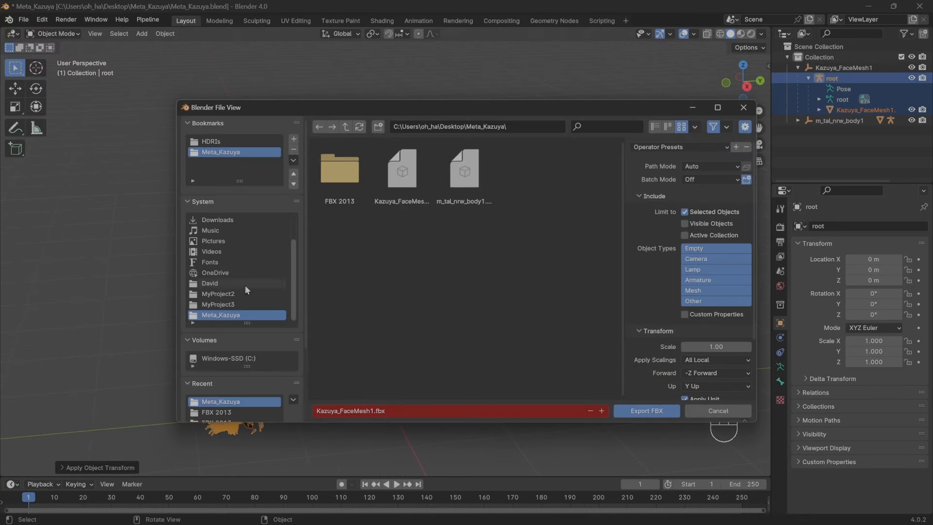
{"action": "left_click", "coordinate": [664, 414]}
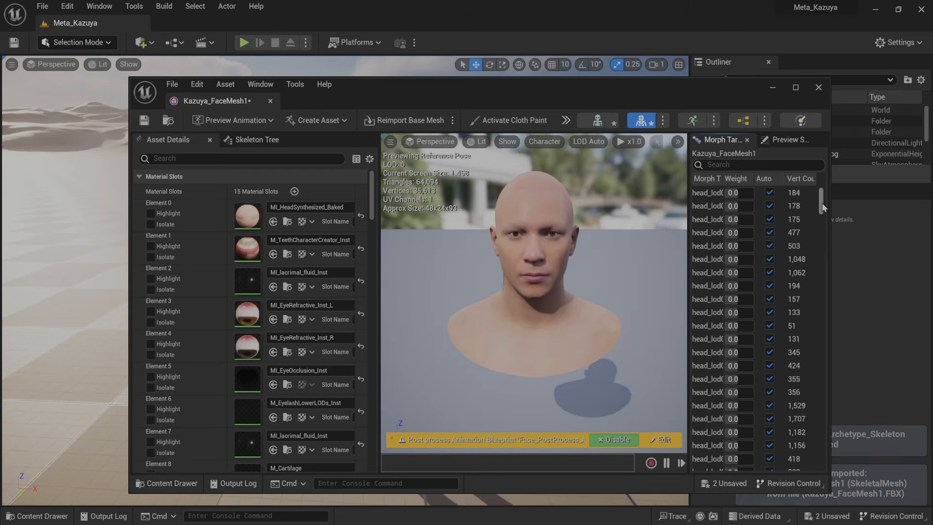
{"action": "left_click_drag", "start_coordinate": [823, 208], "coordinate": [832, 453]}
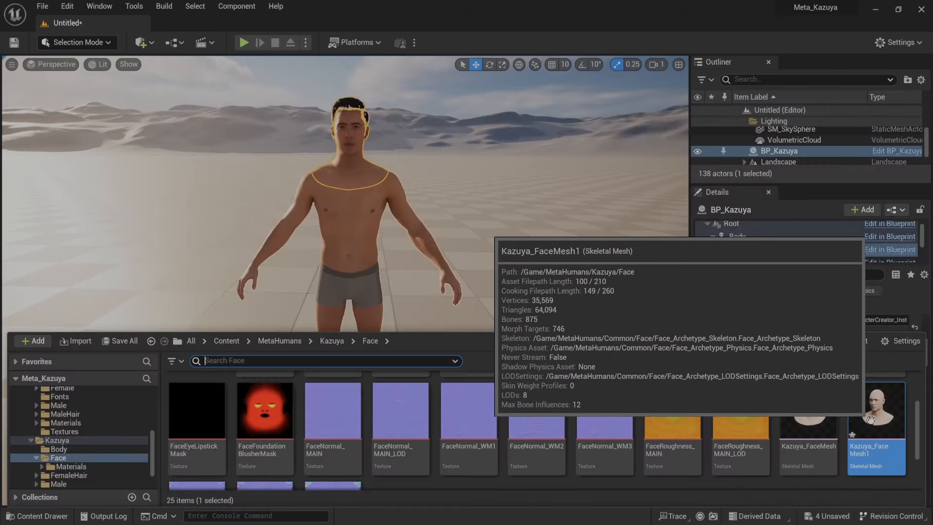
Step: Open the Kazuya_FaceMesh1 skeletal mesh, set its source file to Kazuya_FaceMesh1.FBX and save the asset
{"action": "double_click", "coordinate": [871, 420]}
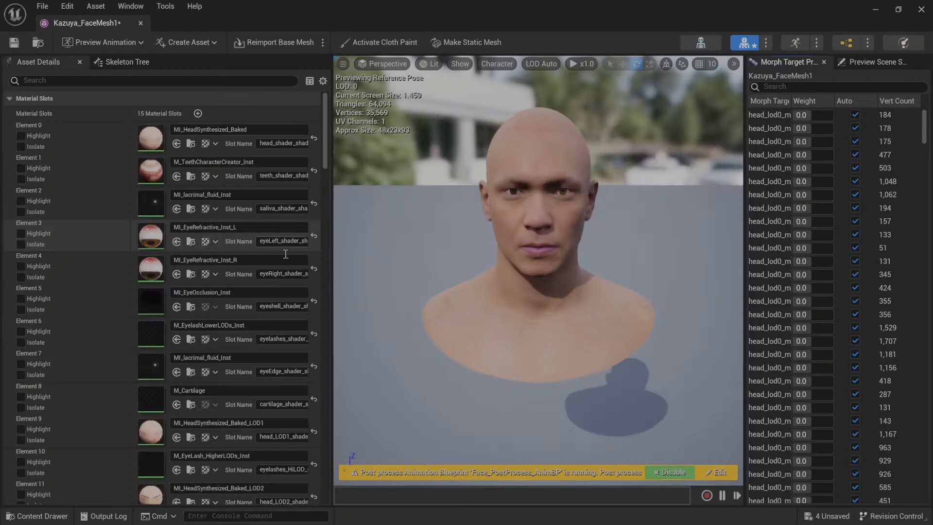
{"action": "scroll", "coordinate": [319, 431], "scroll_direction": "down", "scroll_amount": 10}
{"action": "scroll", "coordinate": [319, 431], "scroll_direction": "down", "scroll_amount": 4}
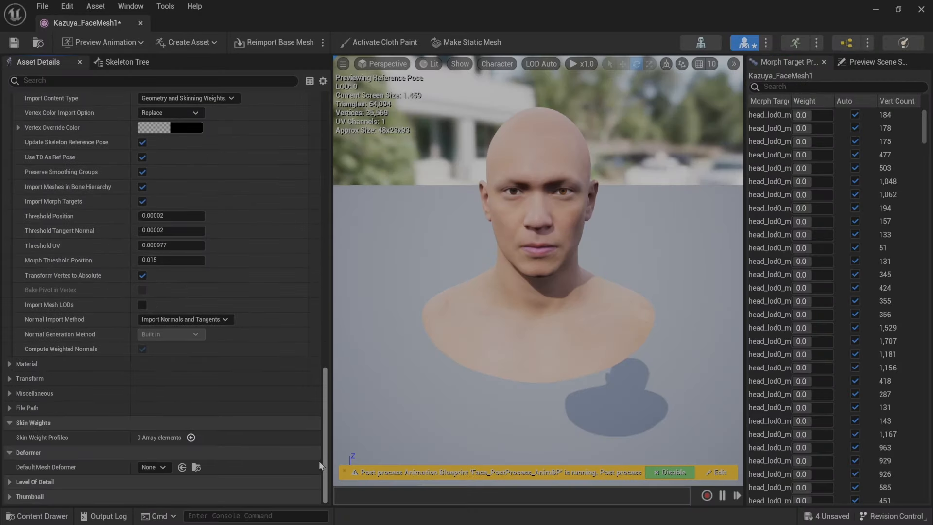
{"action": "left_click", "coordinate": [9, 408]}
{"action": "left_click", "coordinate": [282, 422]}
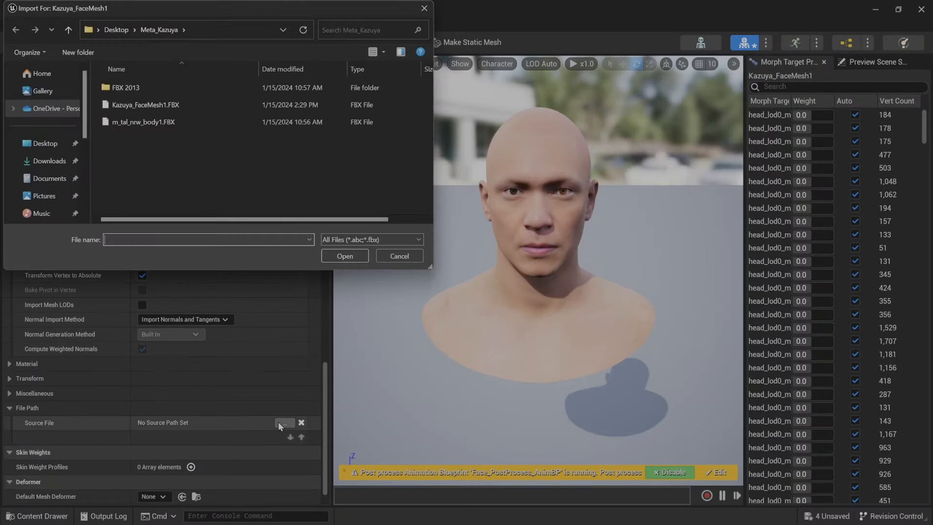
{"action": "left_click", "coordinate": [217, 109]}
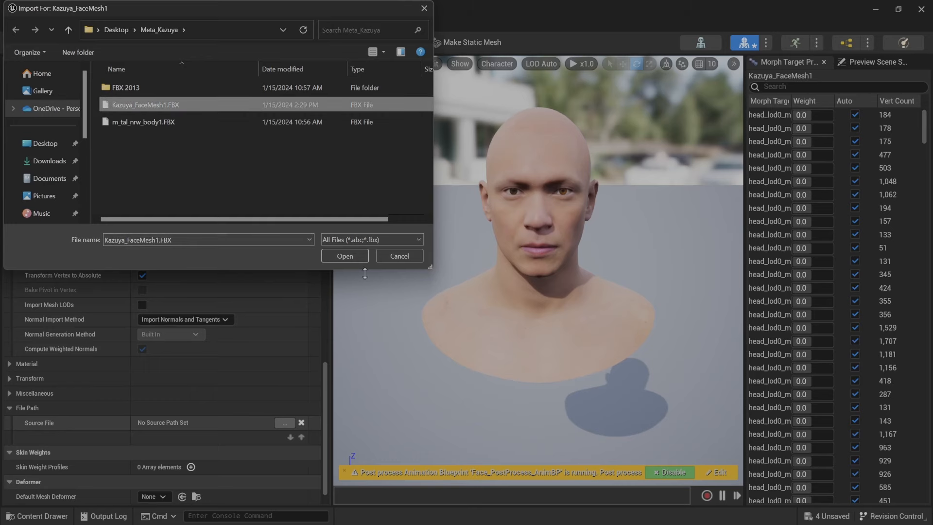
{"action": "left_click", "coordinate": [324, 255]}
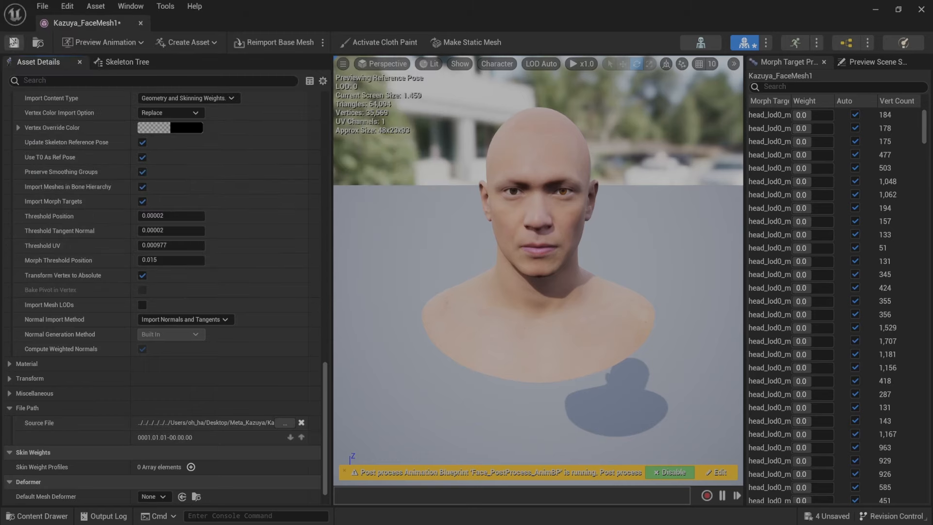
{"action": "left_click", "coordinate": [14, 42]}
{"action": "left_click", "coordinate": [876, 14]}
Step: Set the project's Default RHI for the Windows platform to Vulkan
{"action": "left_click", "coordinate": [36, 515]}
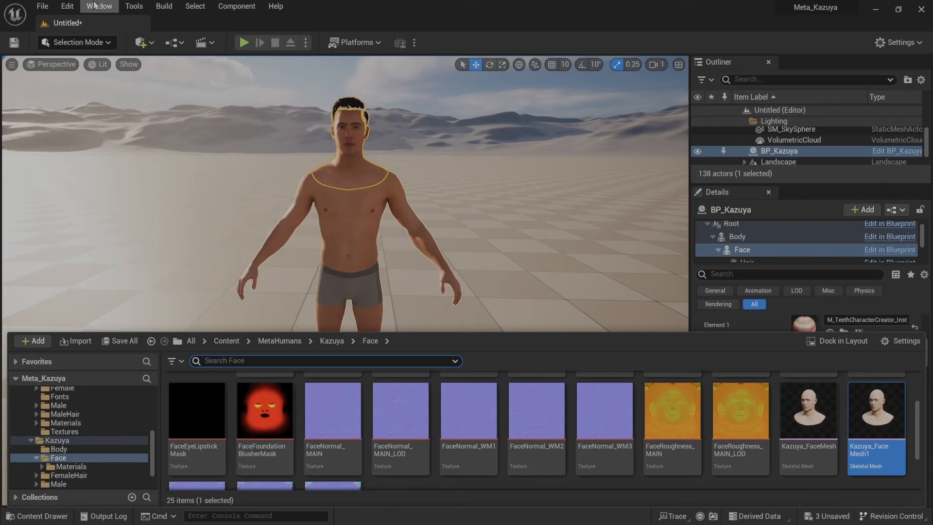
{"action": "left_click", "coordinate": [67, 6]}
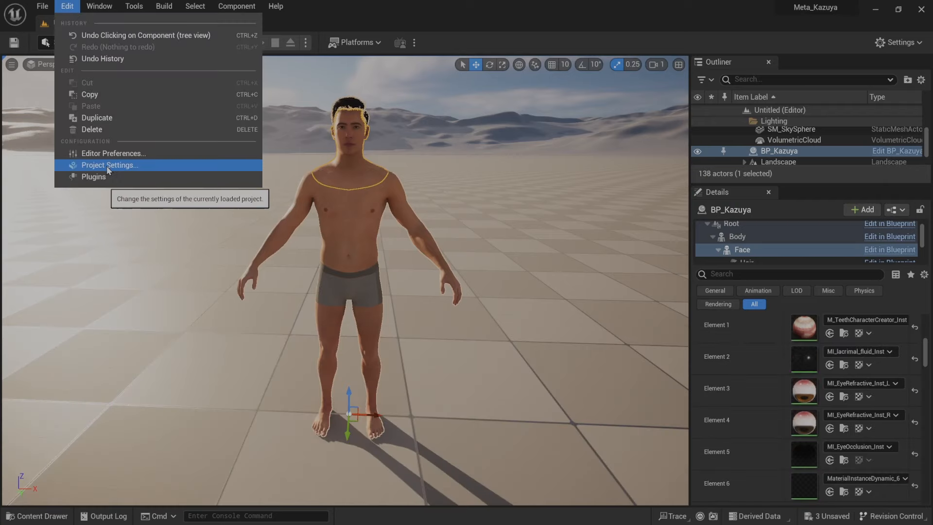
{"action": "left_click", "coordinate": [108, 165]}
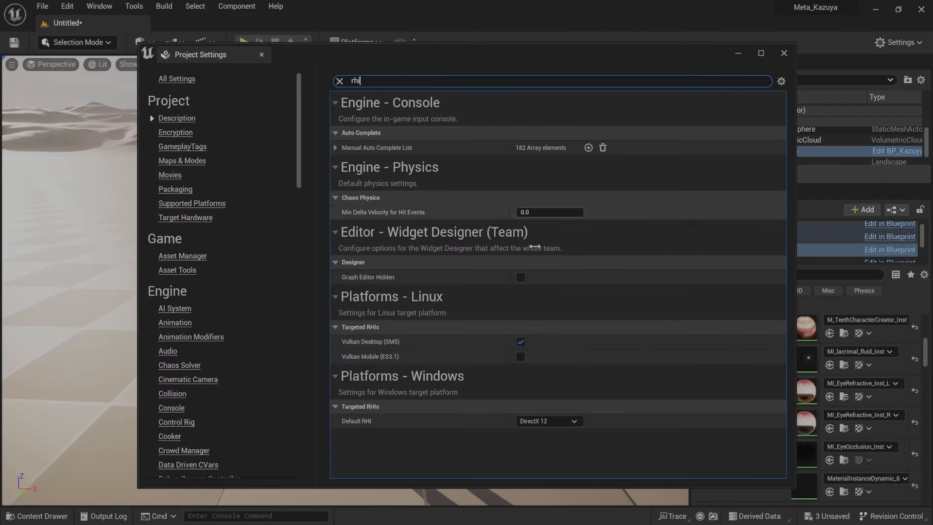
{"action": "left_click", "coordinate": [574, 422]}
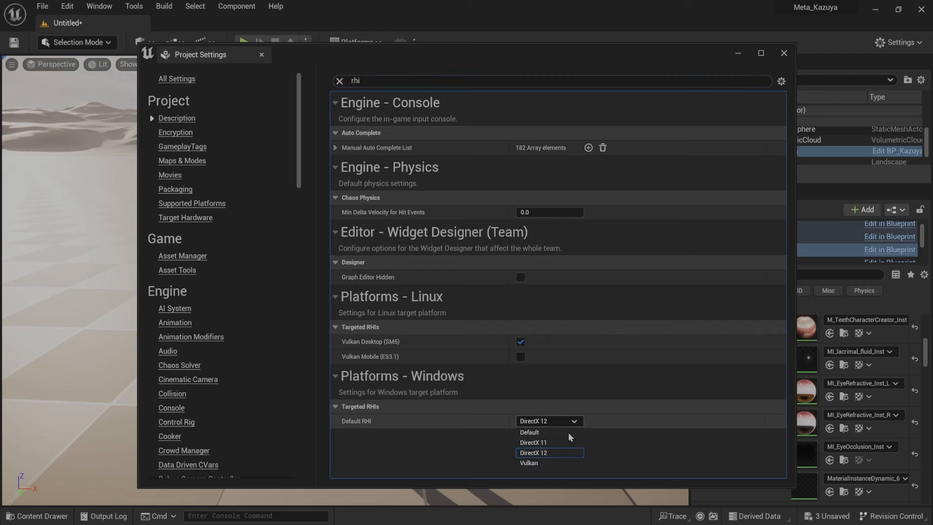
{"action": "left_click", "coordinate": [547, 467]}
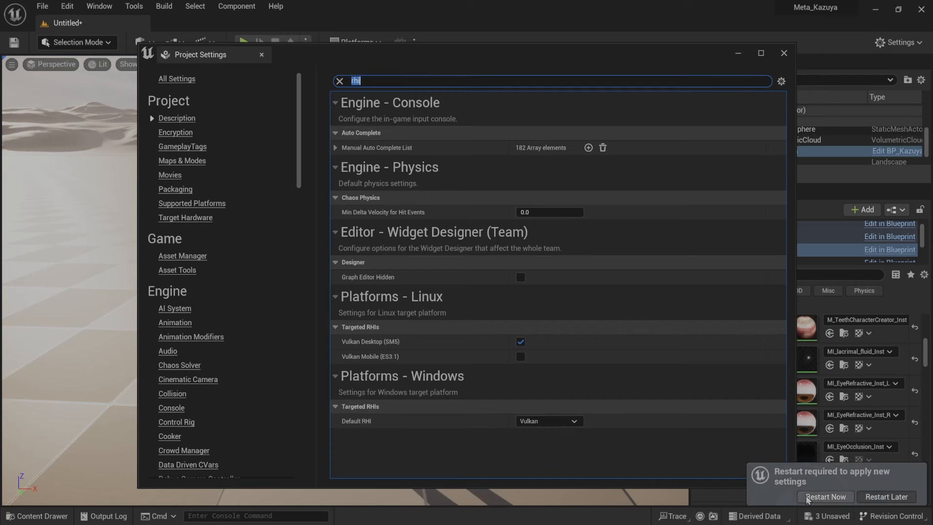
Step: Restart the editor to apply the new setting and save the level as Meta_Kazuya
{"action": "left_click", "coordinate": [808, 498]}
{"action": "left_click", "coordinate": [494, 389]}
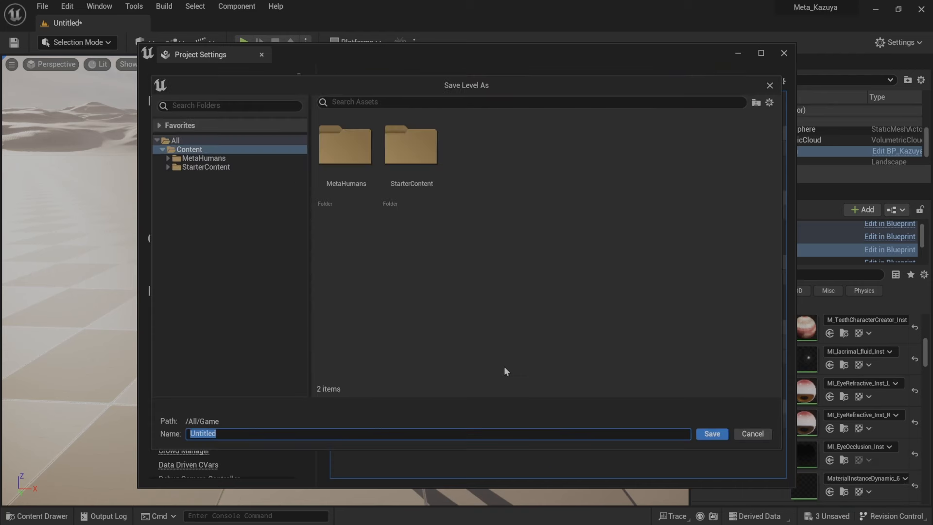
{"action": "type", "text": "Meta_Kazuya"}
{"action": "key", "text": "Return"}
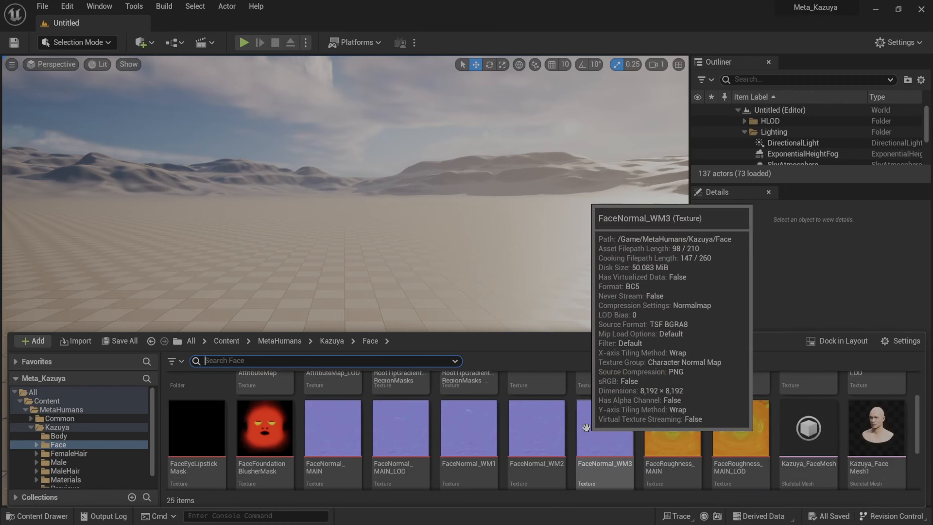
Step: Reimport the Kazuya_FaceMesh1 skeletal mesh from the Kazuya Face folder
{"action": "scroll", "coordinate": [588, 428], "scroll_direction": "down", "scroll_amount": 1, "text": "ctrl"}
{"action": "scroll", "coordinate": [587, 429], "scroll_direction": "up", "scroll_amount": 1, "text": "ctrl"}
{"action": "scroll", "coordinate": [766, 438], "scroll_direction": "down", "scroll_amount": 3}
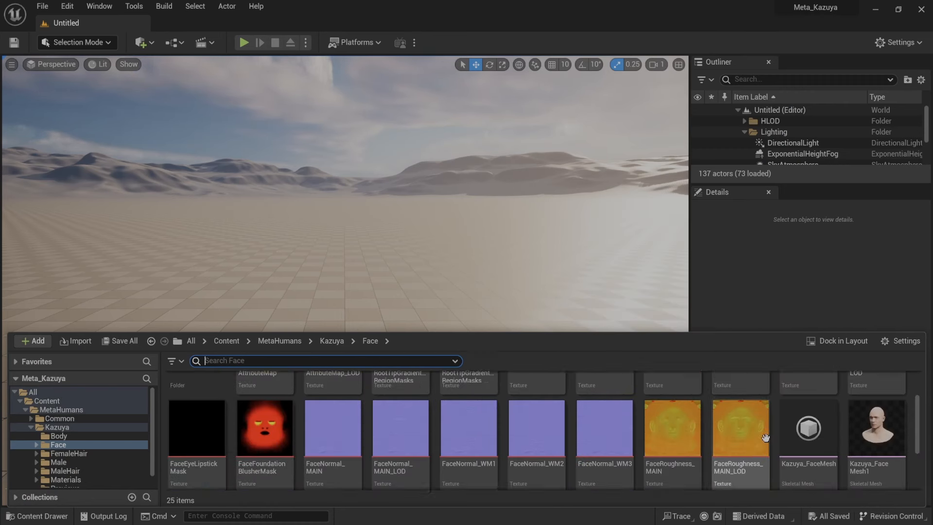
{"action": "scroll", "coordinate": [758, 439], "scroll_direction": "down", "scroll_amount": 2}
{"action": "scroll", "coordinate": [746, 440], "scroll_direction": "up", "scroll_amount": 2}
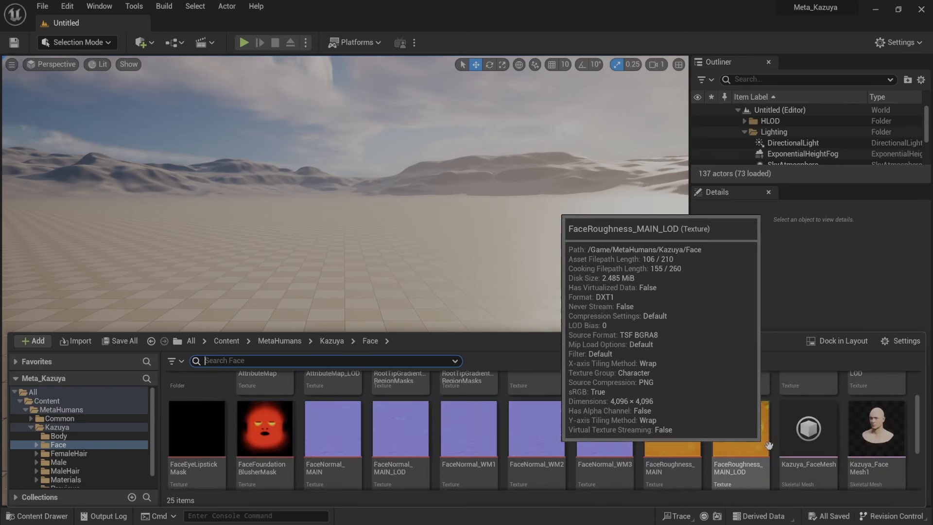
{"action": "left_click", "coordinate": [877, 433]}
{"action": "right_click", "coordinate": [877, 432]}
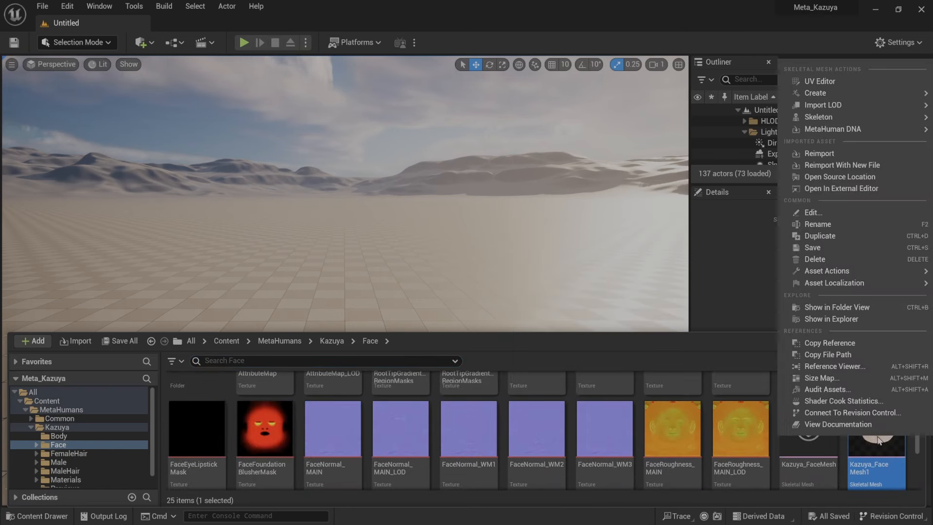
{"action": "left_click", "coordinate": [851, 152]}
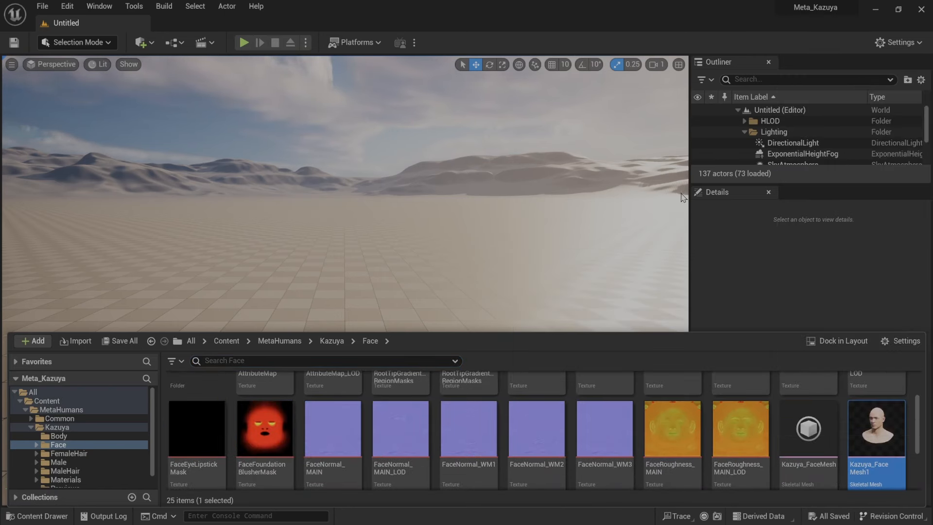
Step: Match the teeth, lacrimal fluid and left and right eye reimport materials to the teeth, saliva, eyeLeft and eyeRight shaders
{"action": "right_click", "coordinate": [493, 232]}
{"action": "left_click", "coordinate": [539, 252]}
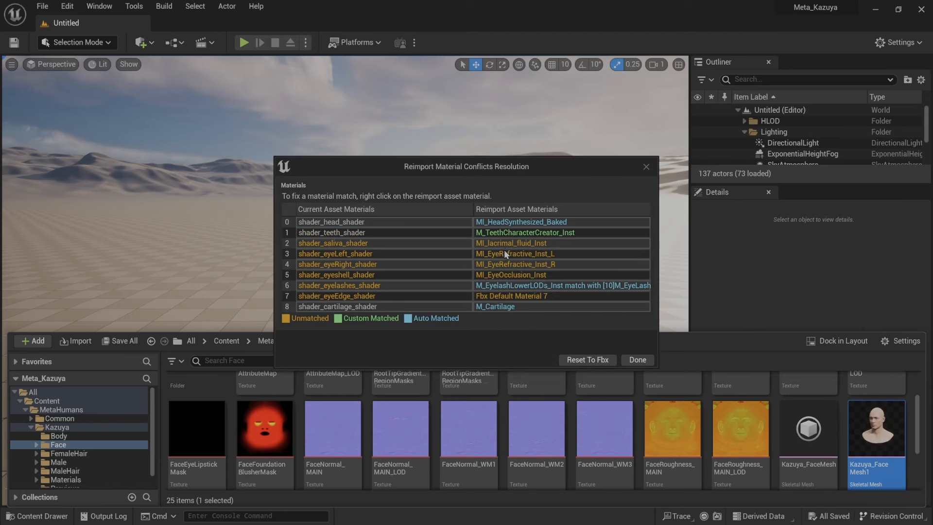
{"action": "right_click", "coordinate": [506, 244]}
{"action": "left_click", "coordinate": [515, 279]}
{"action": "right_click", "coordinate": [518, 258]}
{"action": "left_click", "coordinate": [564, 304]}
{"action": "right_click", "coordinate": [557, 264]}
{"action": "left_click", "coordinate": [578, 318]}
Step: Match MI_EyeOcclusion_Inst to the eyeshell shader and Fbx Default Material 7 to eyeEdge, fix the eyelashes match, and finish the reimport
{"action": "right_click", "coordinate": [544, 275]}
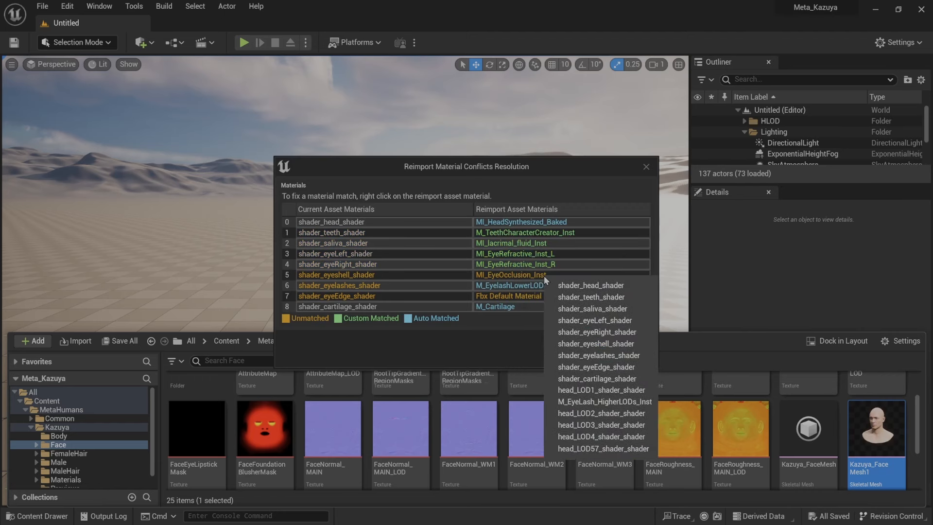
{"action": "left_click", "coordinate": [596, 344]}
{"action": "right_click", "coordinate": [533, 296]}
{"action": "left_click", "coordinate": [564, 390]}
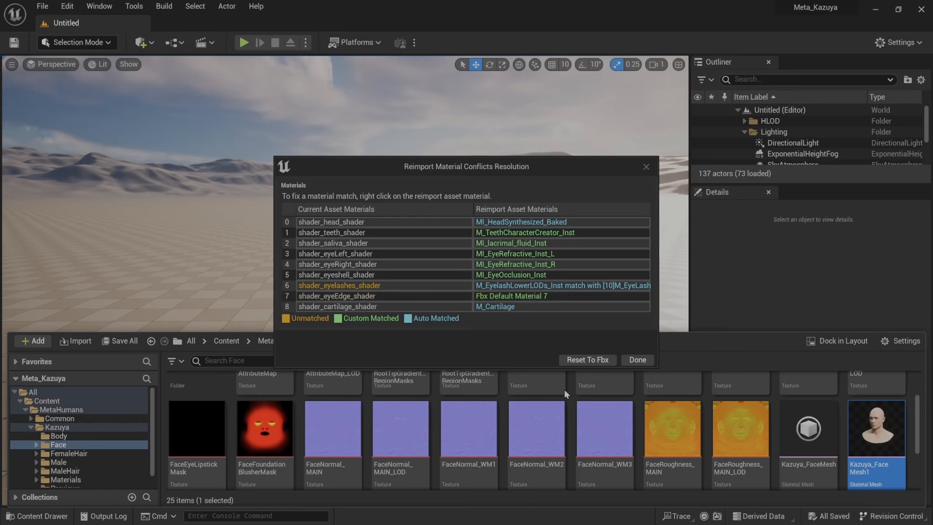
{"action": "right_click", "coordinate": [515, 285]}
{"action": "left_click", "coordinate": [565, 380]}
Step: Open the Meta_Kazuya level, saving the modified Face_Archetype_Skeleton and Kazuya_FaceMesh1 assets
{"action": "left_click", "coordinate": [44, 7]}
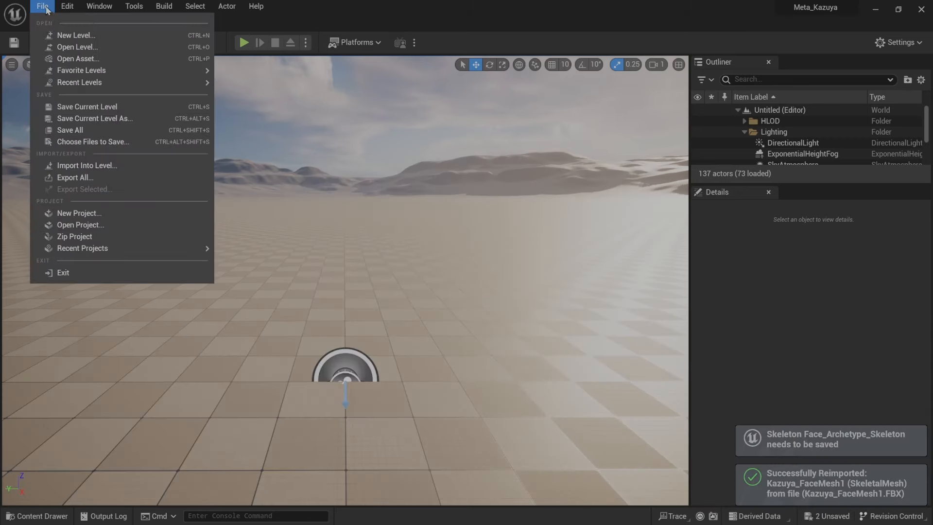
{"action": "left_click", "coordinate": [73, 47]}
{"action": "double_click", "coordinate": [494, 174]}
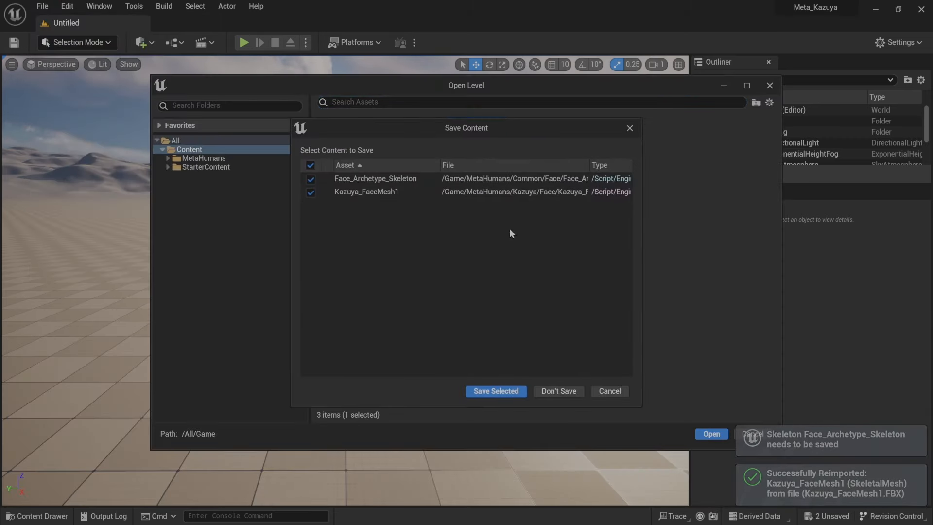
{"action": "left_click", "coordinate": [496, 391]}
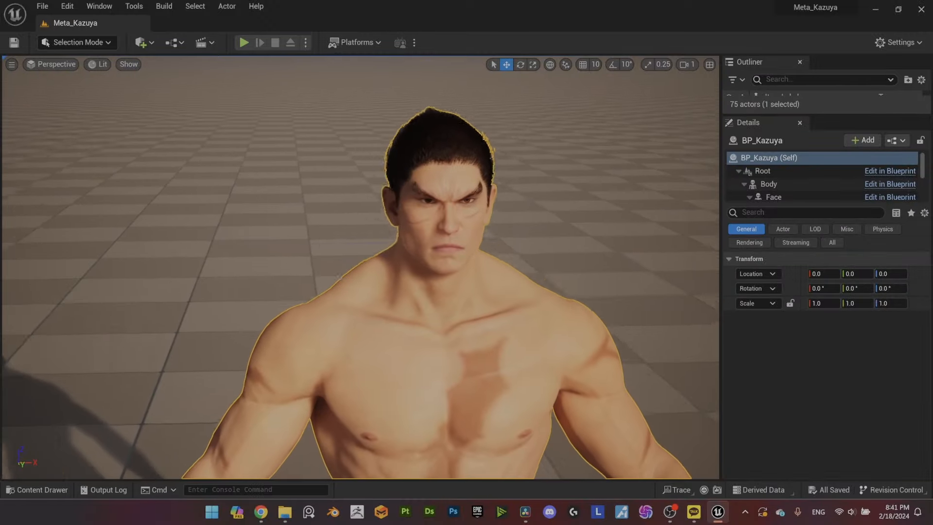
{"action": "left_click_drag", "start_coordinate": [359, 272], "coordinate": [282, 226], "text": "alt"}
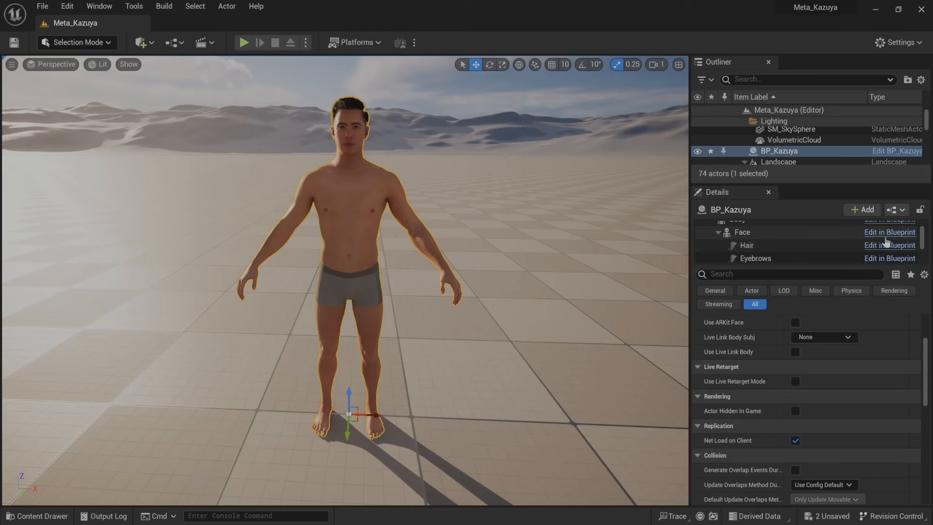
Step: Open the BP_Kazuya actor for editing in its Blueprint and show the Event Graph
{"action": "left_click", "coordinate": [888, 241]}
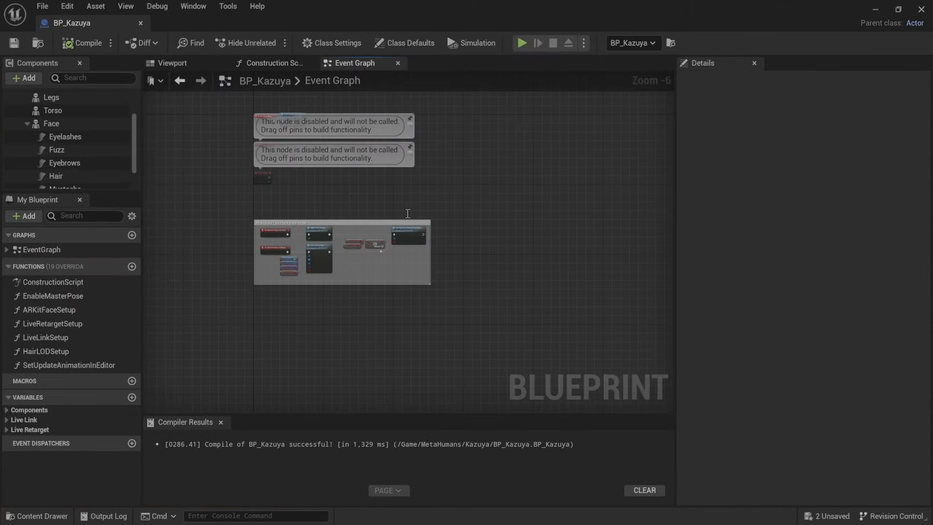
{"action": "left_click", "coordinate": [209, 63]}
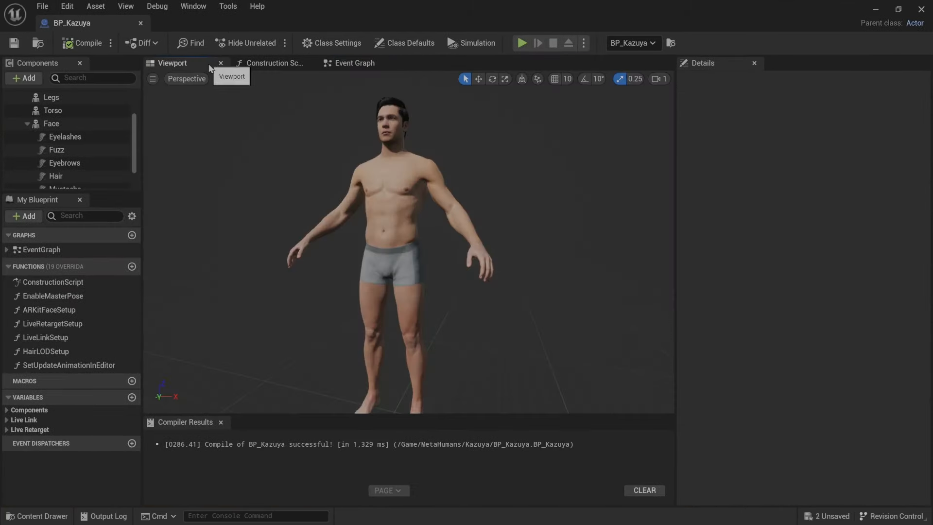
{"action": "left_click", "coordinate": [345, 63]}
Step: Add a Set Morph Target node for the Face after Set Update Animation in Editor and arrange it clear of the comment box
{"action": "scroll", "coordinate": [403, 229], "scroll_direction": "up", "scroll_amount": 5}
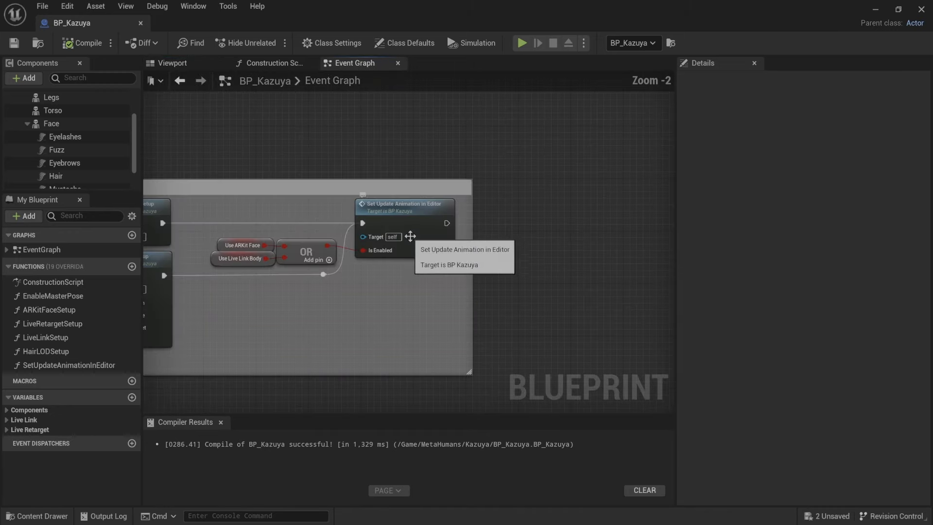
{"action": "scroll", "coordinate": [490, 209], "scroll_direction": "up", "scroll_amount": 1}
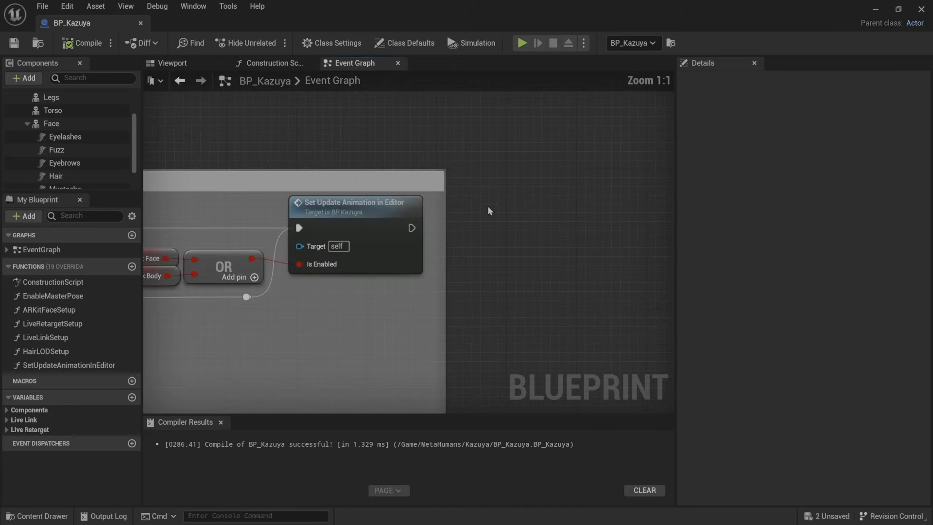
{"action": "left_click_drag", "start_coordinate": [412, 227], "coordinate": [509, 234]}
{"action": "left_click", "coordinate": [466, 233]}
{"action": "left_click_drag", "start_coordinate": [411, 228], "coordinate": [509, 237]}
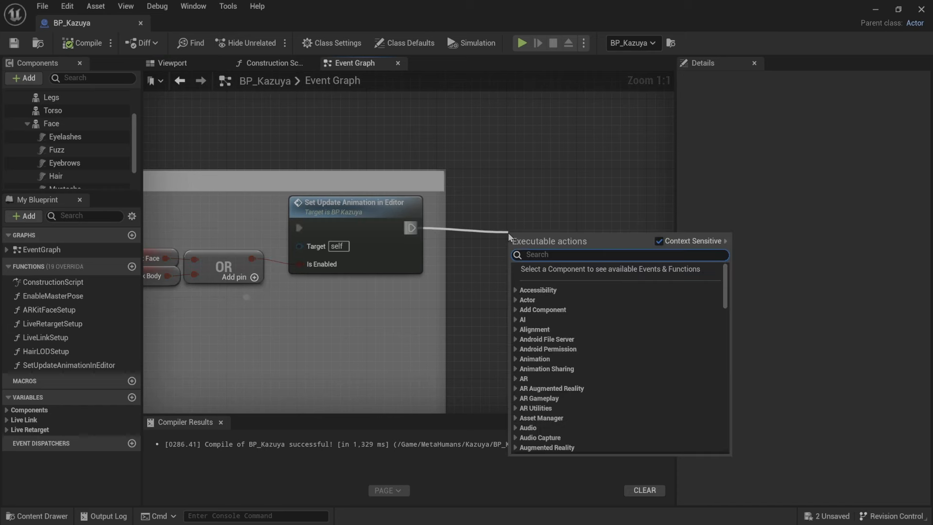
{"action": "type", "text": "set morph"}
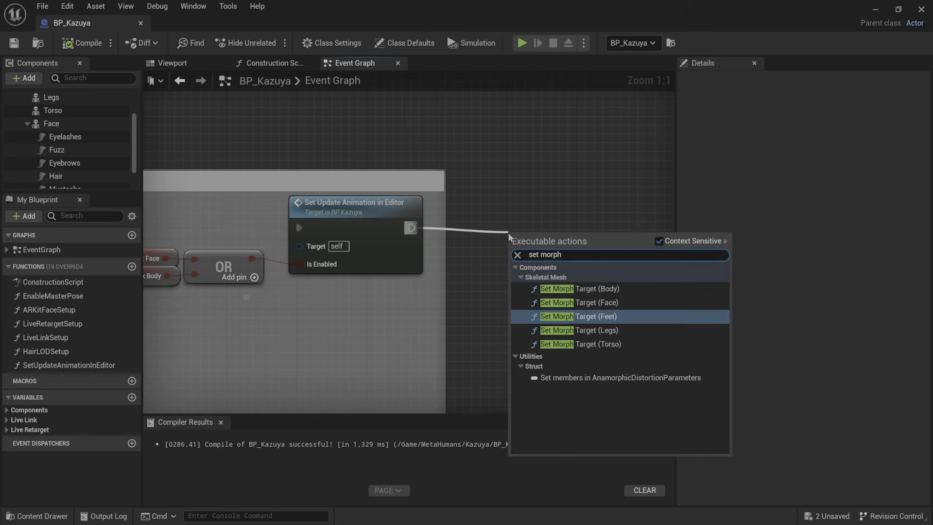
{"action": "left_click", "coordinate": [593, 303]}
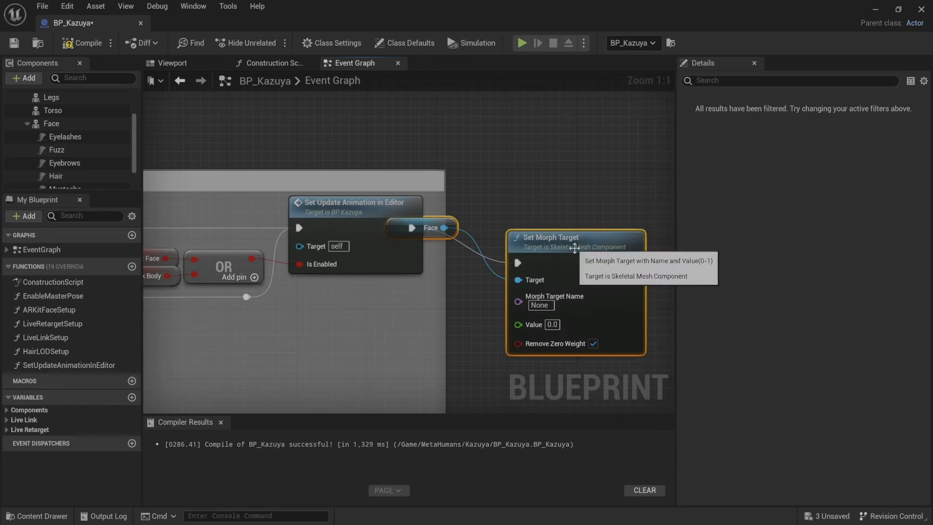
{"action": "right_click_drag", "start_coordinate": [564, 207], "coordinate": [499, 221]}
{"action": "left_click_drag", "start_coordinate": [500, 261], "coordinate": [602, 222]}
{"action": "left_click", "coordinate": [457, 318]}
{"action": "right_click_drag", "start_coordinate": [602, 176], "coordinate": [545, 169]}
Step: Set the new node's Morph Target Name to HeadMorph and its Value to 1.0
{"action": "left_click", "coordinate": [488, 278]}
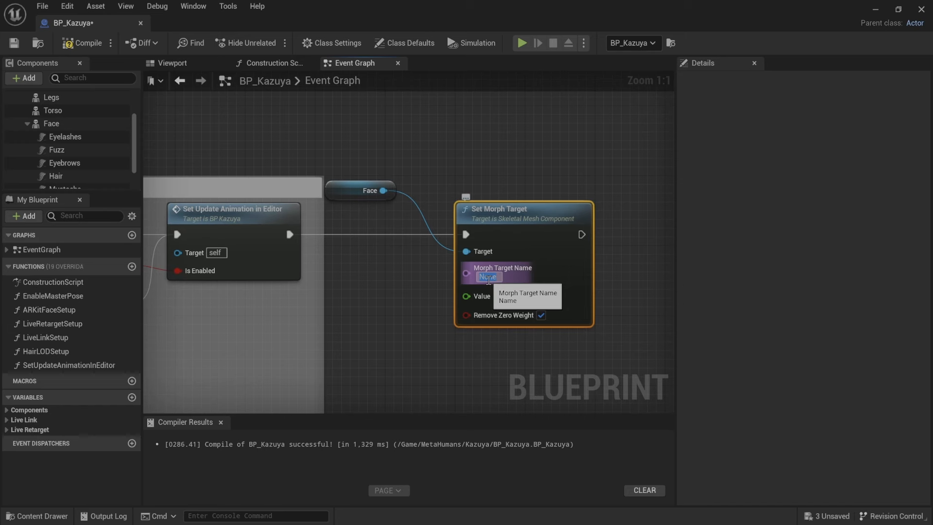
{"action": "type", "text": "HeadMorph"}
{"action": "key", "text": "Return"}
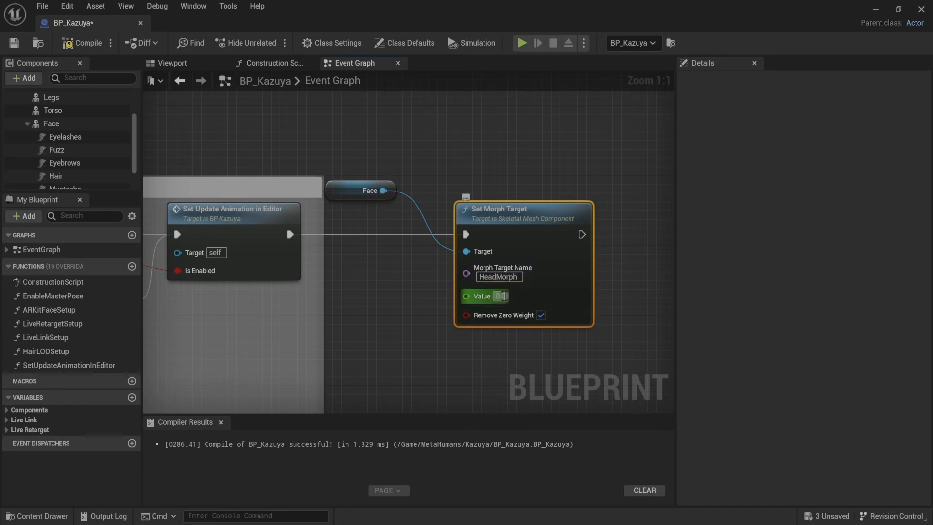
{"action": "left_click", "coordinate": [502, 297]}
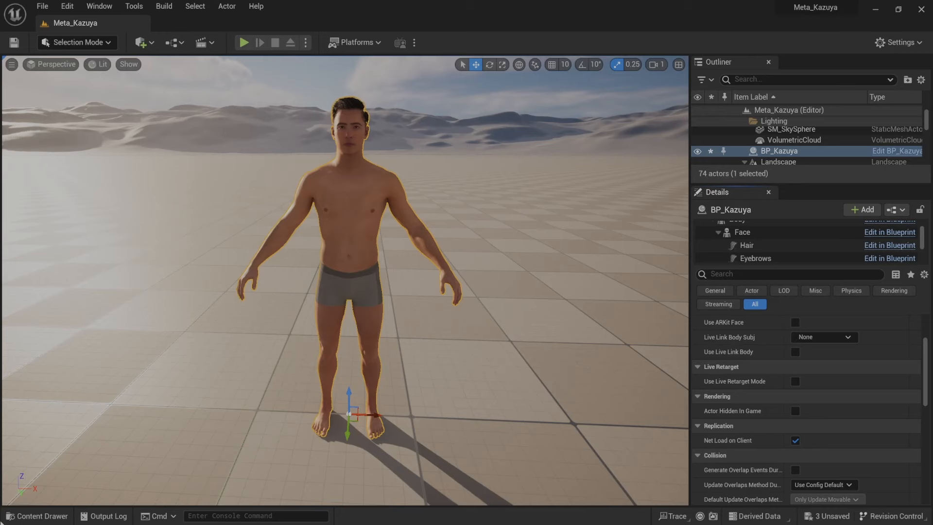
Step: Open the Kazuya_FaceMesh1 skeletal mesh from the Face folder and copy the name of its HeadMorph morph target
{"action": "left_click", "coordinate": [43, 517]}
{"action": "left_click", "coordinate": [867, 421]}
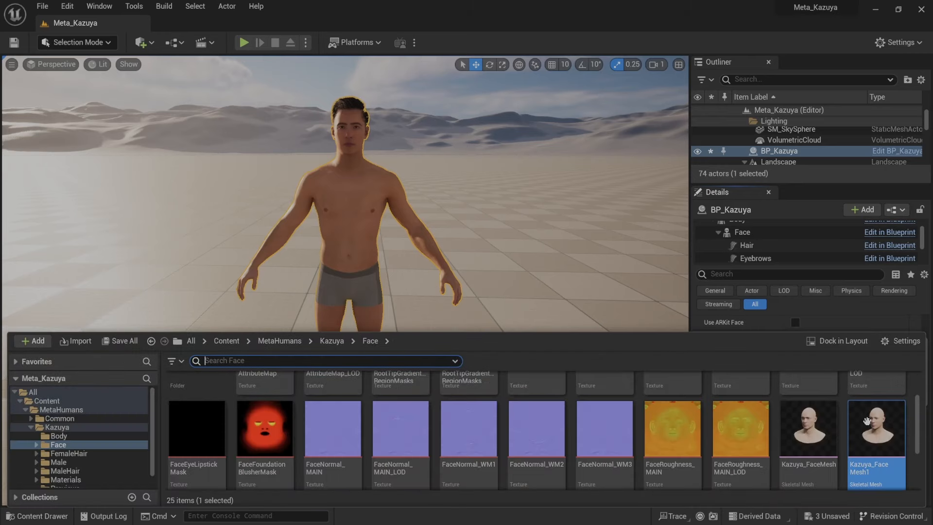
{"action": "double_click", "coordinate": [868, 421]}
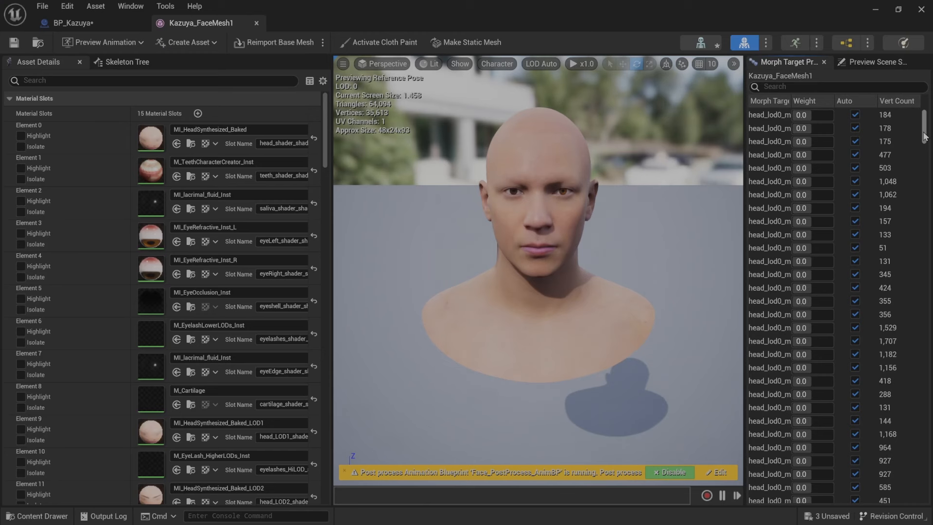
{"action": "left_click_drag", "start_coordinate": [925, 137], "coordinate": [910, 513]}
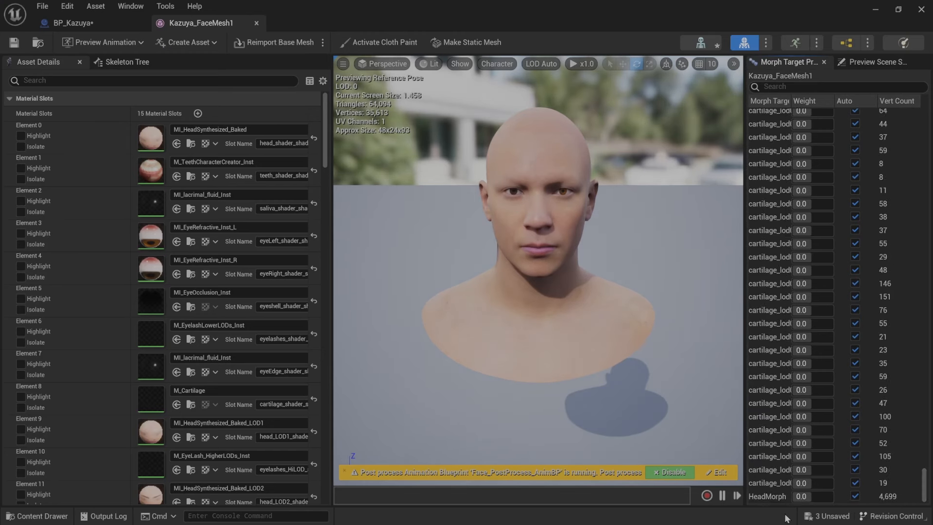
{"action": "left_click", "coordinate": [769, 498]}
{"action": "right_click", "coordinate": [769, 498]}
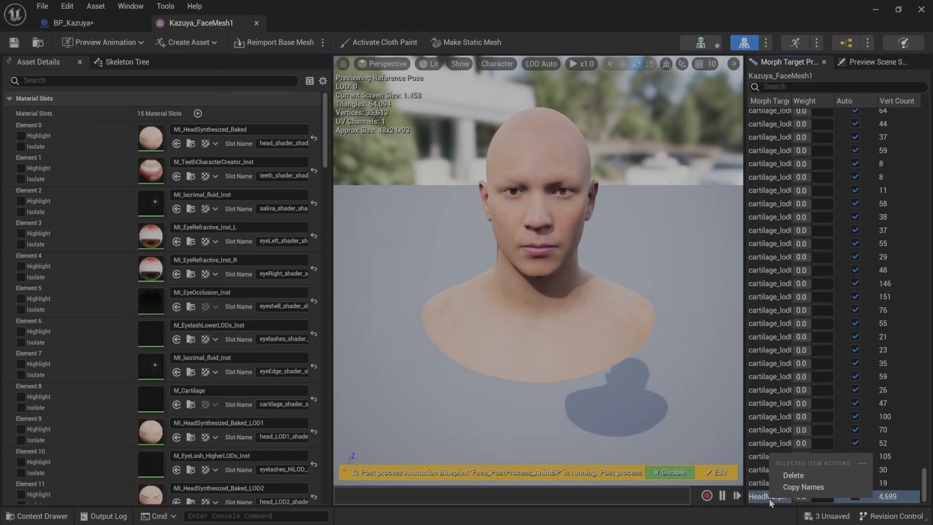
{"action": "left_click", "coordinate": [783, 488]}
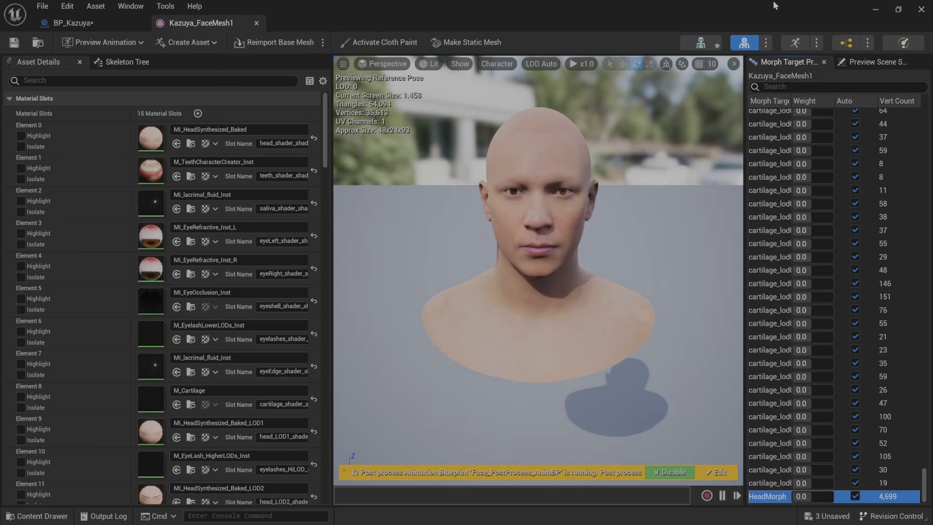
{"action": "left_click", "coordinate": [875, 10]}
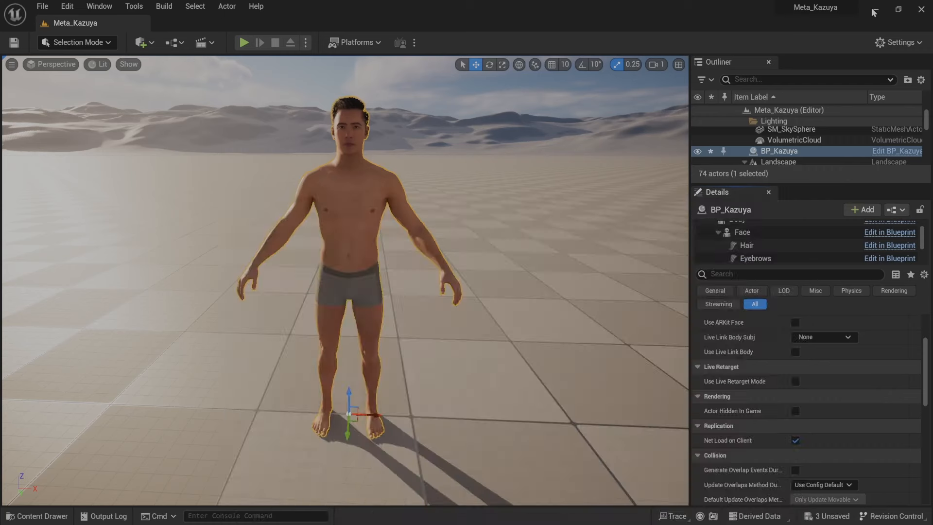
Step: Add a custom event named HeadMorph to the BP_Kazuya Event Graph and wire it into the Set Morph Target node
{"action": "left_click", "coordinate": [890, 235]}
{"action": "right_click", "coordinate": [381, 304]}
{"action": "type", "text": "morph target"}
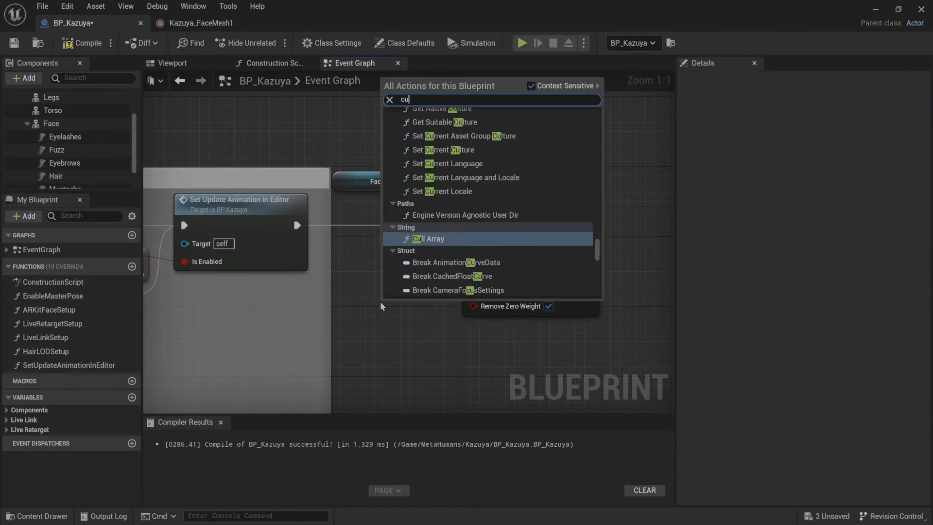
{"action": "key", "text": "Return"}
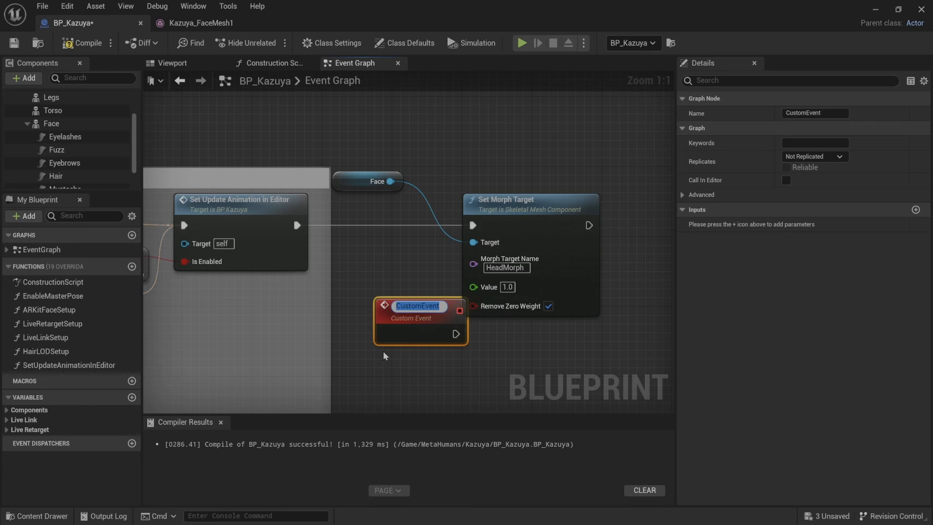
{"action": "type", "text": "HeadMorph"}
{"action": "key", "text": "Return"}
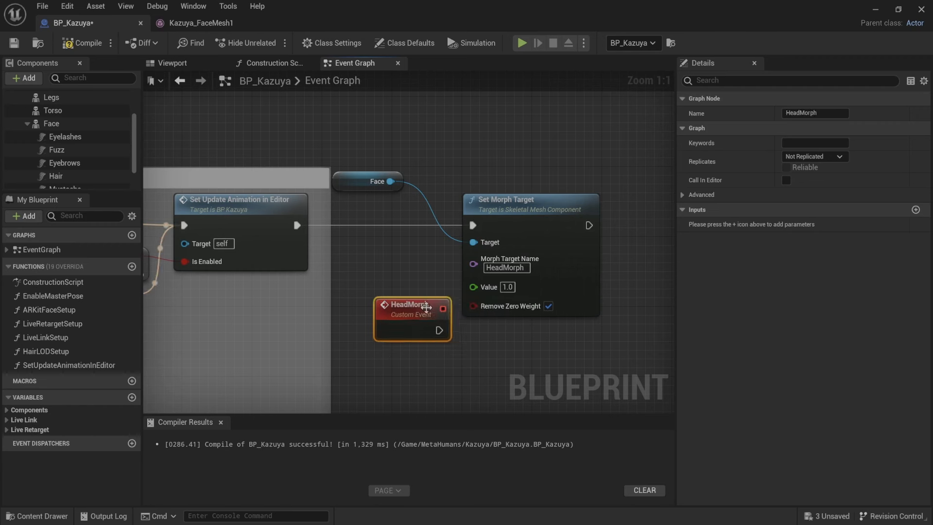
{"action": "left_click_drag", "start_coordinate": [426, 308], "coordinate": [472, 225]}
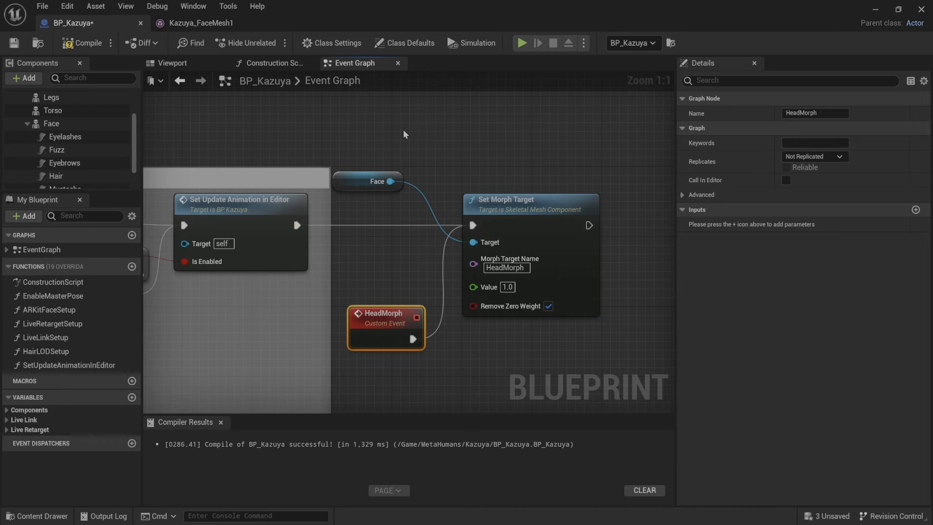
Step: In the Construction Script, add a Head Morph call after the final Set Anim Instance Class node for the Body
{"action": "left_click", "coordinate": [287, 65]}
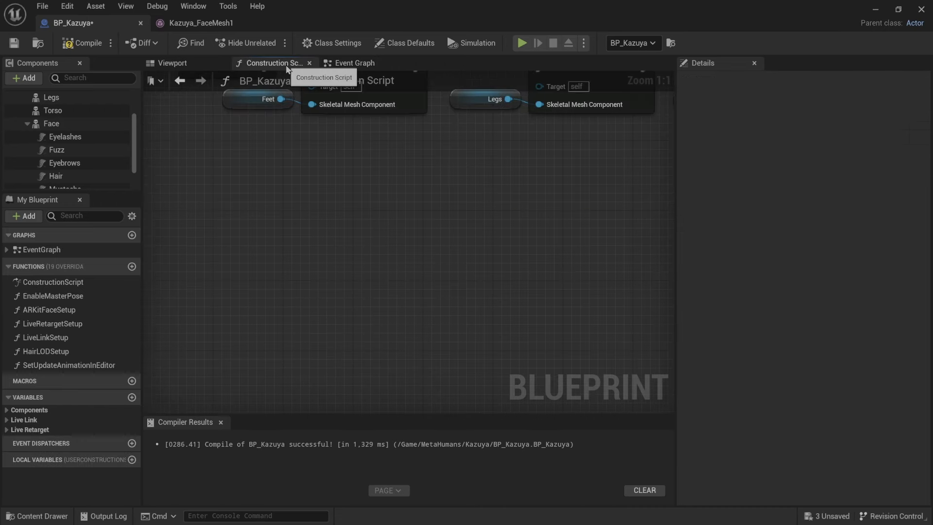
{"action": "scroll", "coordinate": [529, 200], "scroll_direction": "down", "scroll_amount": 6}
{"action": "right_click_drag", "start_coordinate": [591, 261], "coordinate": [195, 296]}
{"action": "right_click_drag", "start_coordinate": [628, 237], "coordinate": [521, 268]}
{"action": "scroll", "coordinate": [490, 263], "scroll_direction": "up", "scroll_amount": 6}
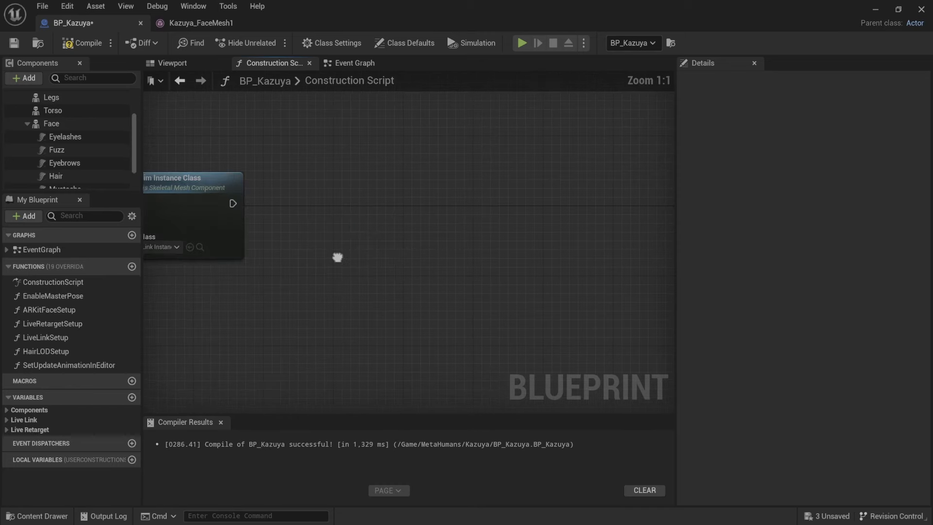
{"action": "right_click_drag", "start_coordinate": [337, 258], "coordinate": [502, 265]}
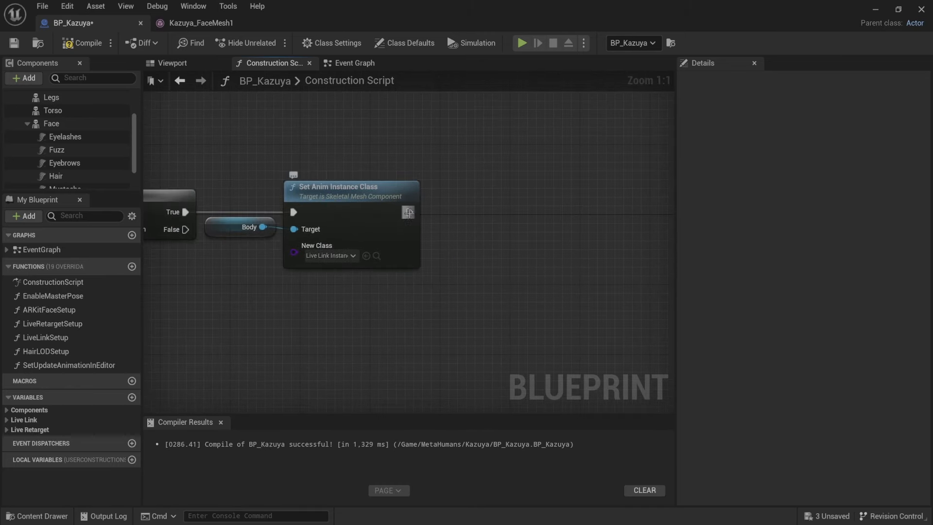
{"action": "left_click_drag", "start_coordinate": [409, 212], "coordinate": [484, 232]}
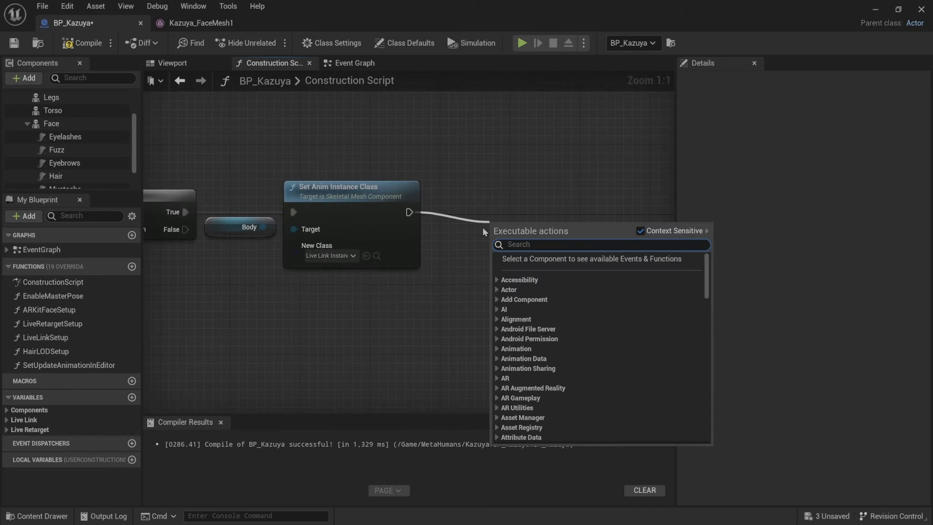
{"action": "type", "text": "Head"}
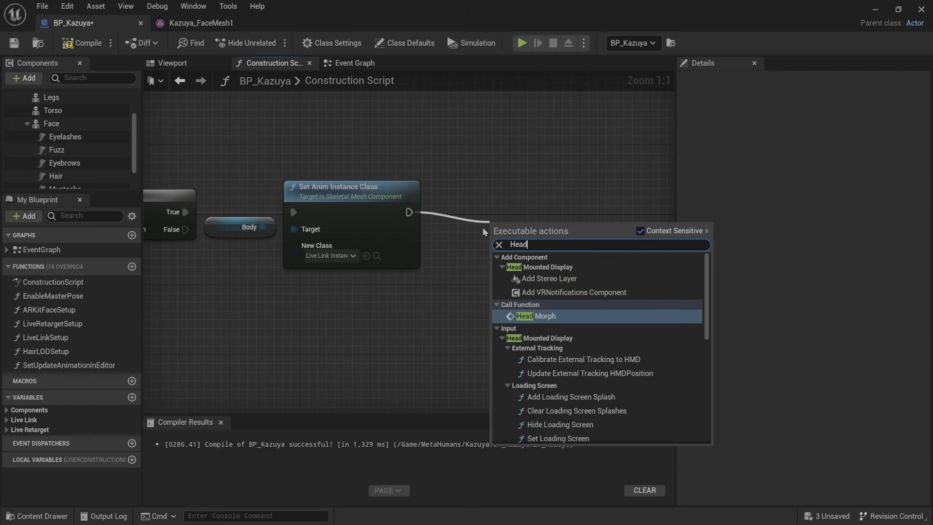
{"action": "key", "text": "Return"}
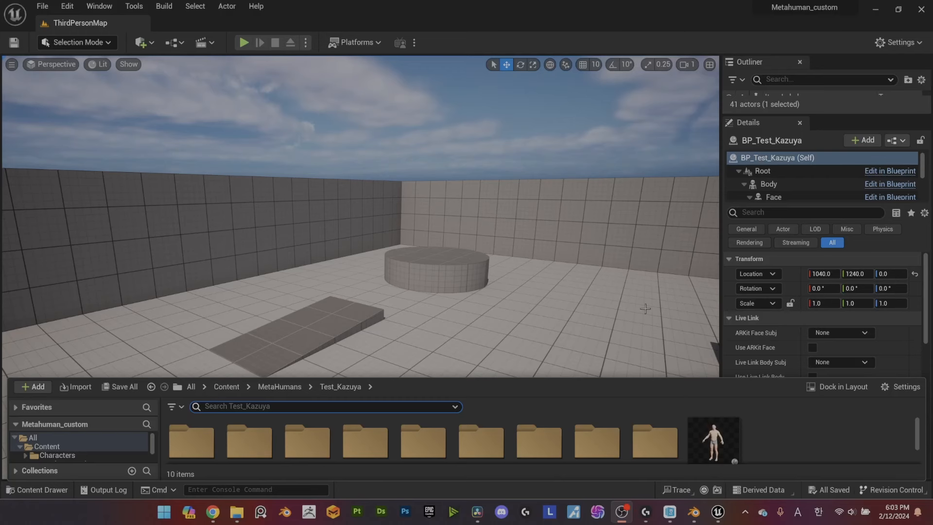
Step: In the Metahuman_custom project, assign the Kazuya_face skeletal mesh to the Face component of BP_Test_Kazuya
{"action": "left_click", "coordinate": [795, 171]}
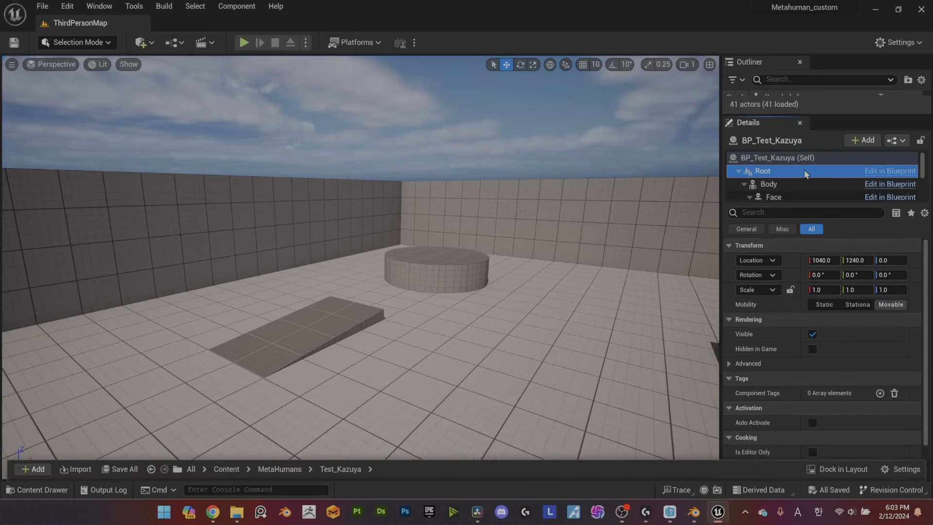
{"action": "left_click", "coordinate": [802, 184]}
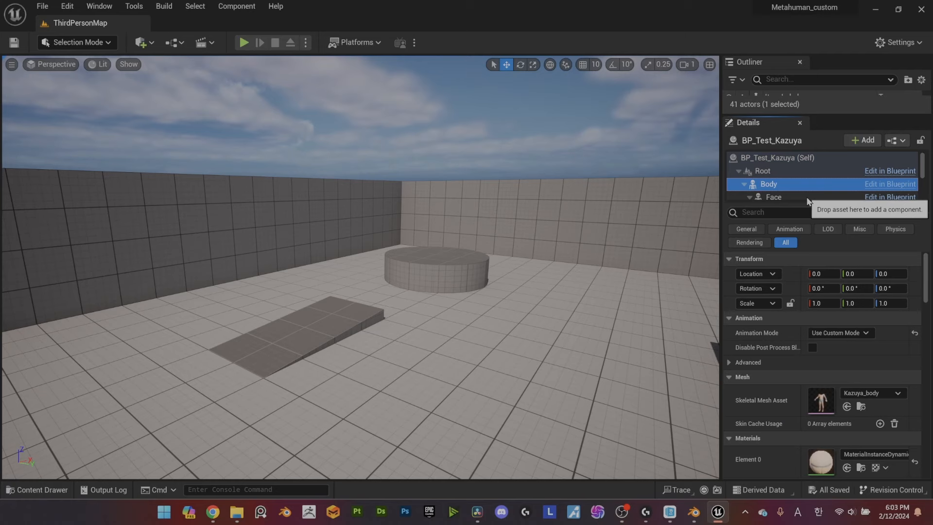
{"action": "left_click", "coordinate": [807, 198]}
{"action": "key", "text": "ctrl+space"}
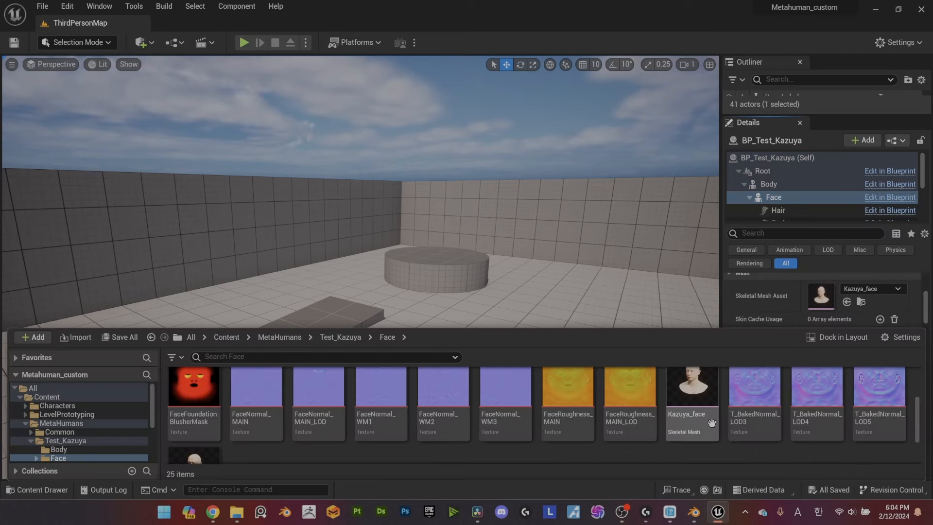
{"action": "scroll", "coordinate": [713, 427], "scroll_direction": "down", "scroll_amount": 2}
{"action": "scroll", "coordinate": [672, 447], "scroll_direction": "up", "scroll_amount": 2}
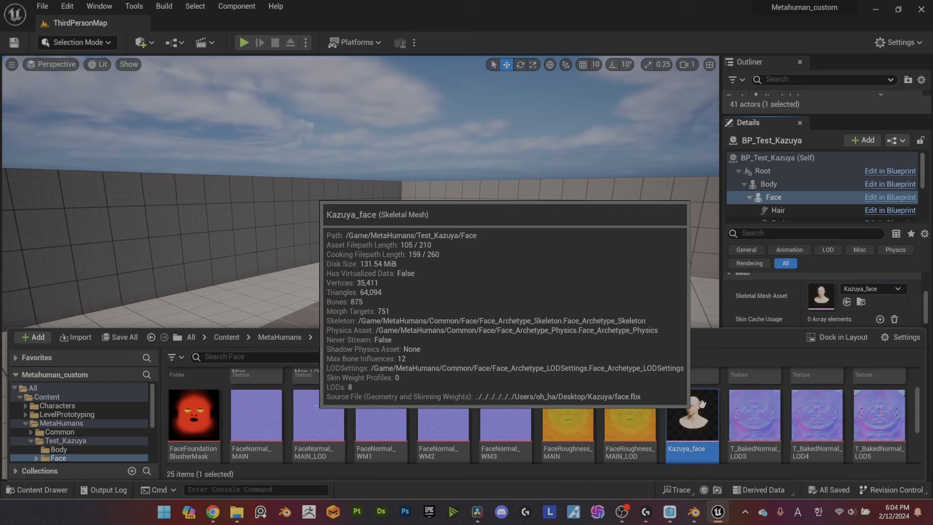
{"action": "left_click_drag", "start_coordinate": [694, 410], "coordinate": [821, 292]}
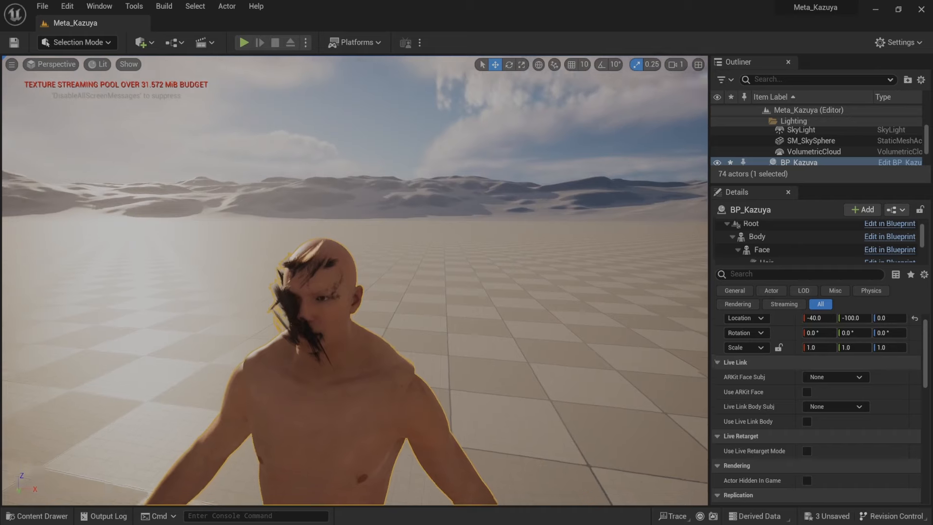
Step: From BP_Kazuya's Hair component, locate the Hair_S_Clean groom and create a groom binding for it targeting Kazuya_FaceMesh1
{"action": "right_click_drag", "start_coordinate": [415, 309], "coordinate": [418, 340]}
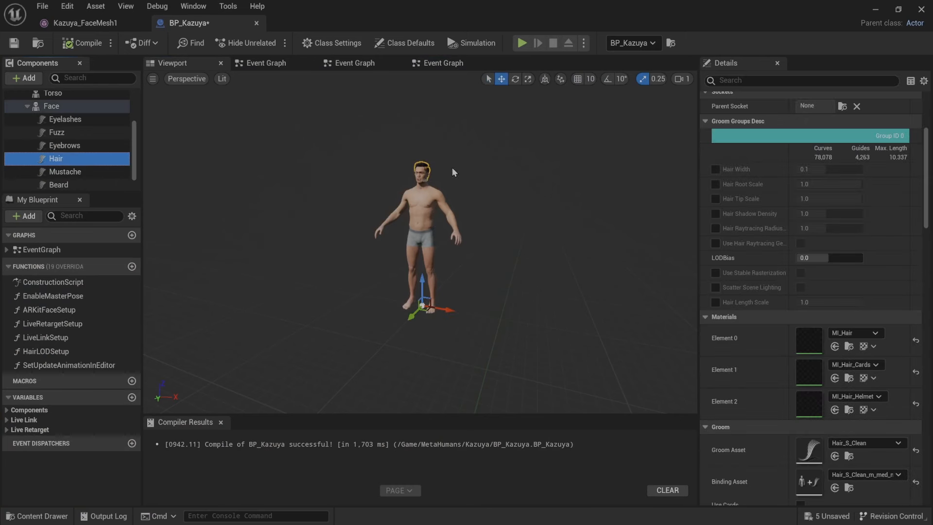
{"action": "right_click_drag", "start_coordinate": [420, 243], "coordinate": [420, 185]}
{"action": "right_click_drag", "start_coordinate": [471, 145], "coordinate": [493, 124]}
{"action": "scroll", "coordinate": [873, 298], "scroll_direction": "down", "scroll_amount": 2}
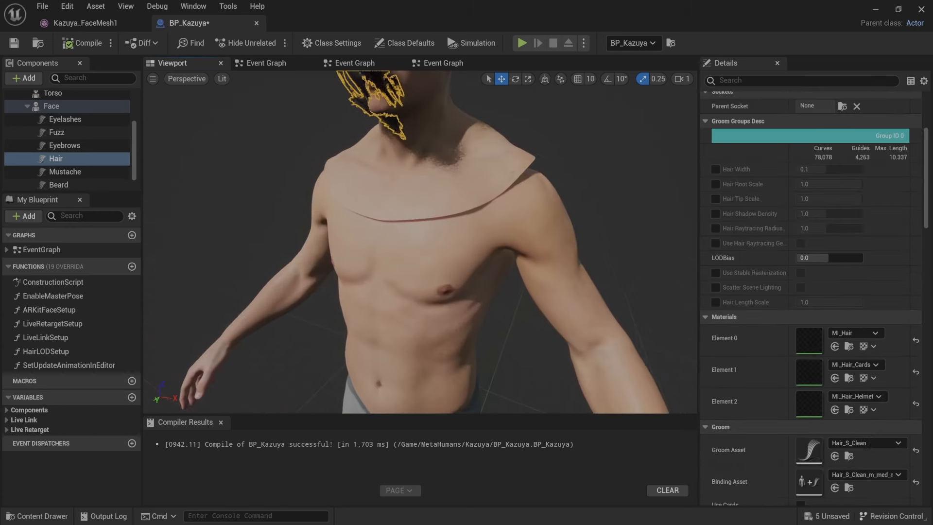
{"action": "mouse_move", "coordinate": [493, 129]}
{"action": "right_mouse_down"}
{"action": "mouse_move", "coordinate": [492, 115]}
{"action": "mouse_move", "coordinate": [492, 123]}
{"action": "right_mouse_up"}
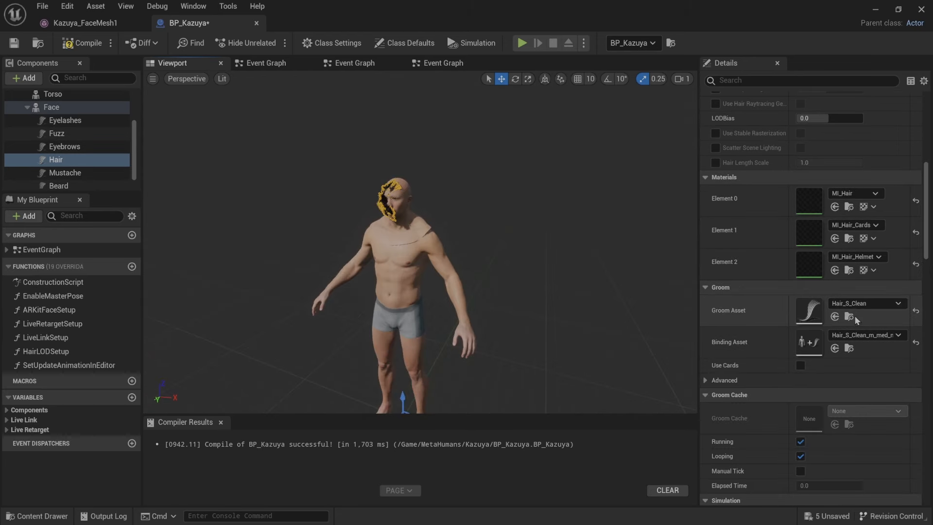
{"action": "left_click", "coordinate": [849, 316]}
{"action": "right_click", "coordinate": [387, 406]}
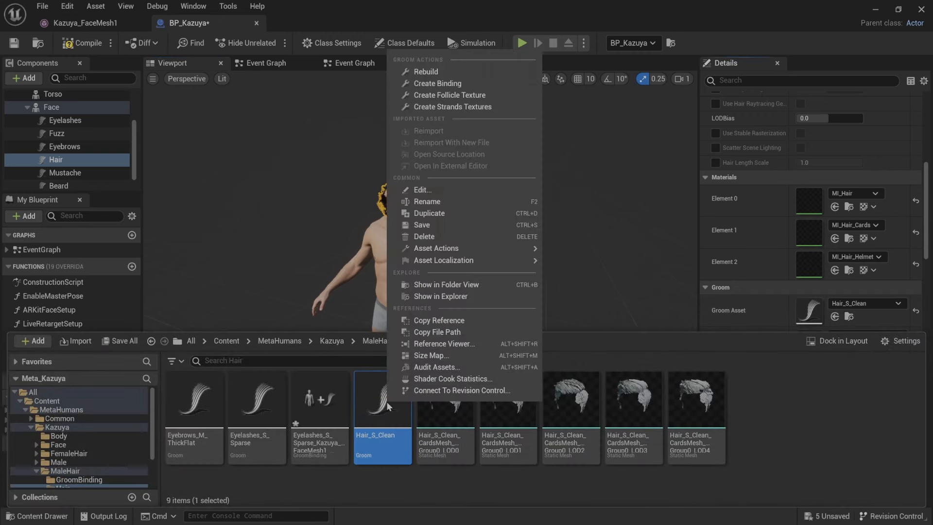
{"action": "left_click", "coordinate": [483, 84]}
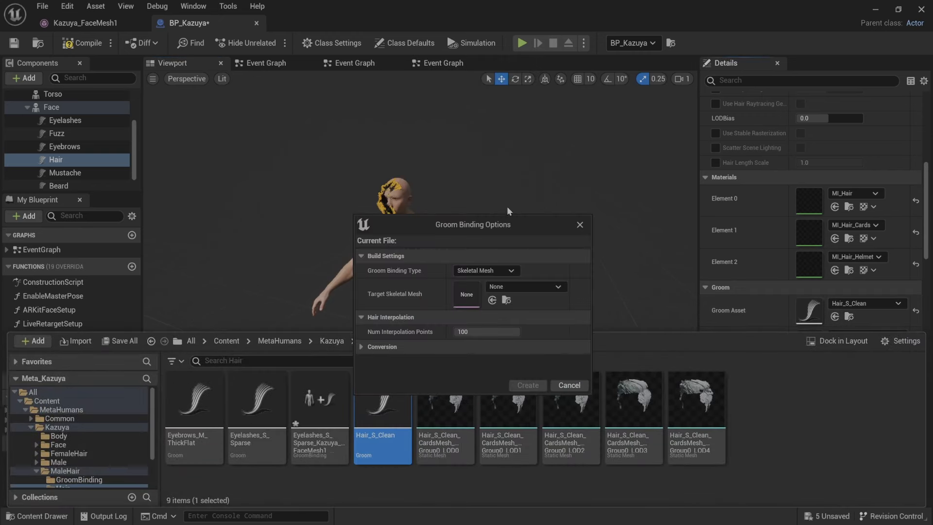
{"action": "left_click", "coordinate": [527, 286]}
{"action": "scroll", "coordinate": [583, 204], "scroll_direction": "down", "scroll_amount": 3}
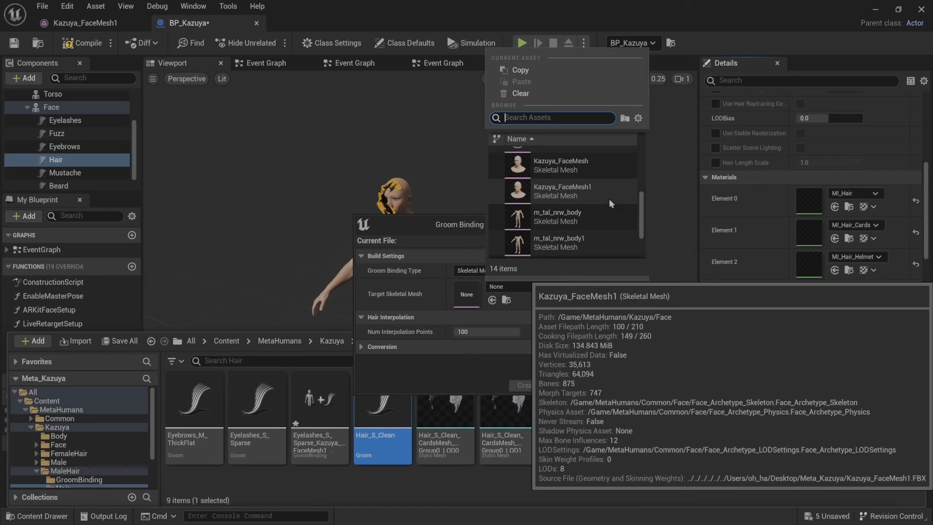
{"action": "left_click", "coordinate": [583, 191]}
{"action": "left_click", "coordinate": [520, 386]}
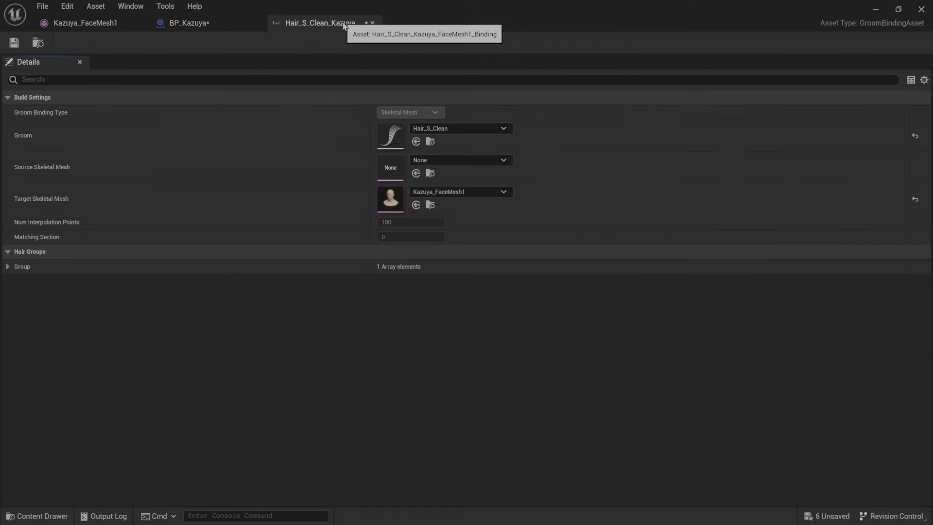
{"action": "left_click", "coordinate": [372, 23]}
Step: Assign the new Hair_S_Clean Kazuya_FaceMesh1 binding to BP_Kazuya's Hair component and compile the Blueprint
{"action": "left_click", "coordinate": [895, 336]}
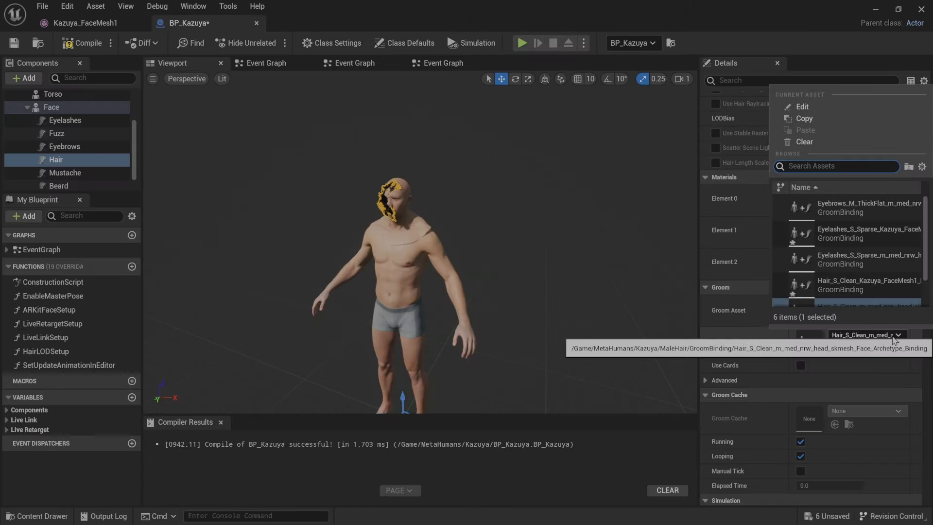
{"action": "left_click", "coordinate": [889, 284]}
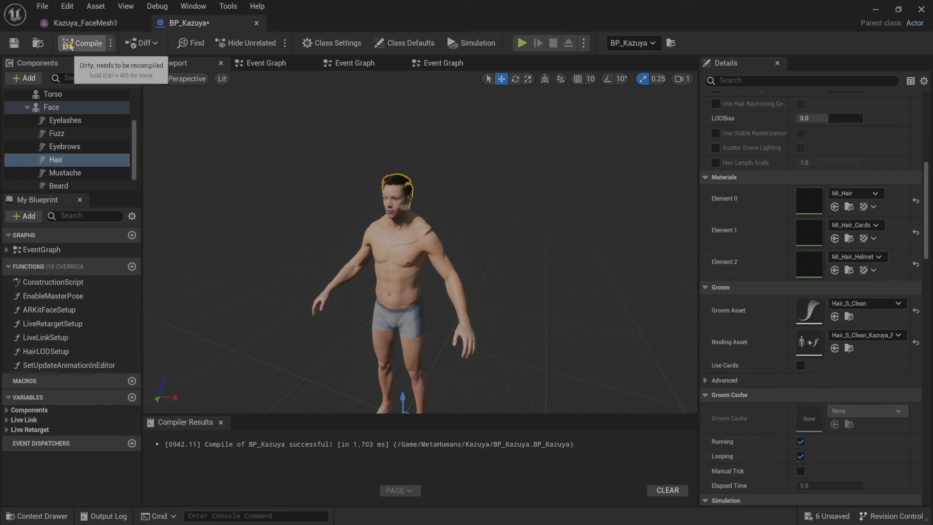
{"action": "left_click", "coordinate": [71, 47]}
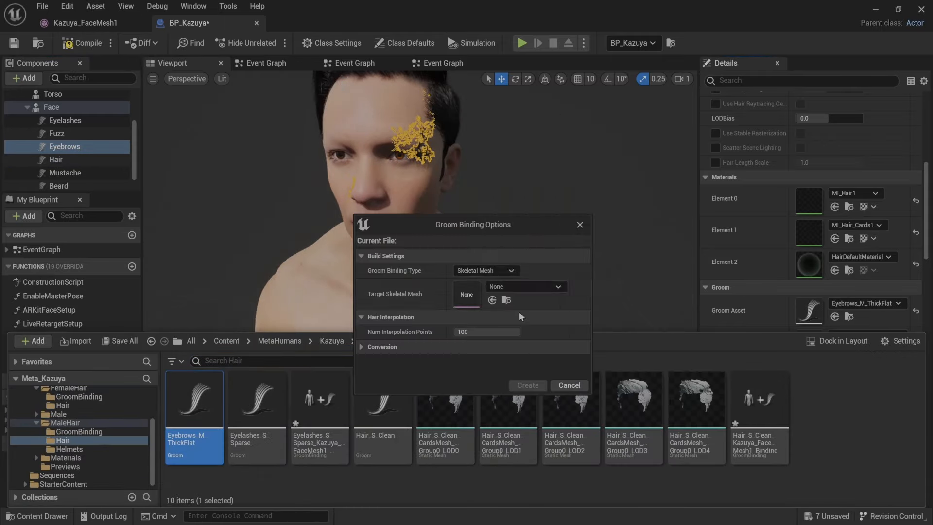
Step: Create a Kazuya_FaceMesh1 groom binding for Eyebrows_M_ThickFlat and assign it to the Eyebrows component
{"action": "left_click", "coordinate": [525, 287]}
{"action": "left_click", "coordinate": [546, 244]}
{"action": "left_click", "coordinate": [528, 385]}
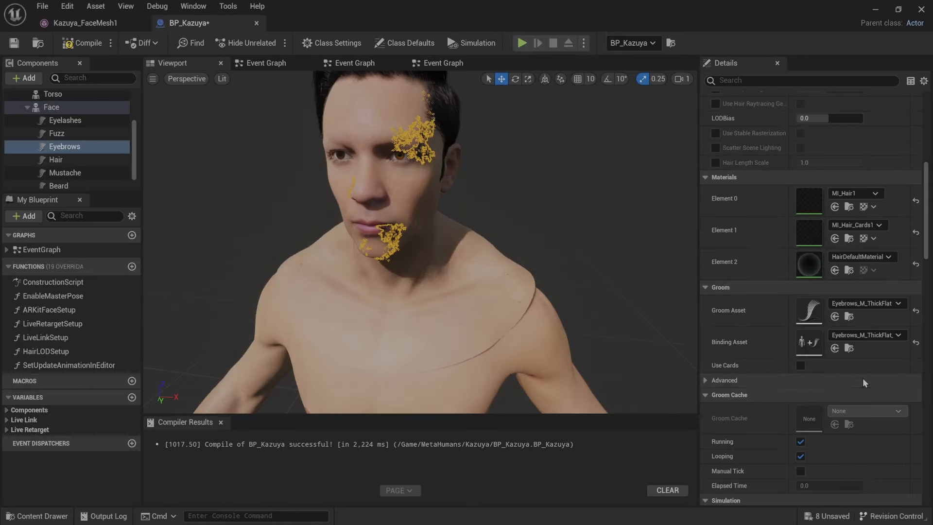
{"action": "left_click", "coordinate": [866, 335]}
{"action": "left_click", "coordinate": [836, 246]}
{"action": "left_click", "coordinate": [56, 159]}
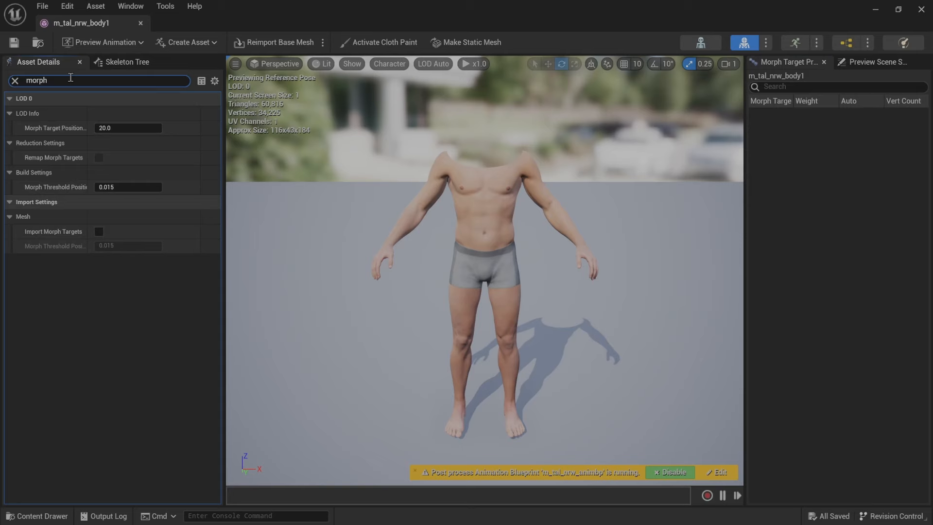
Step: Enable Import Morph Targets on the m_tal_nrw_body1 skeletal mesh, save it, and reimport the mesh from the Body folder
{"action": "left_click", "coordinate": [99, 232]}
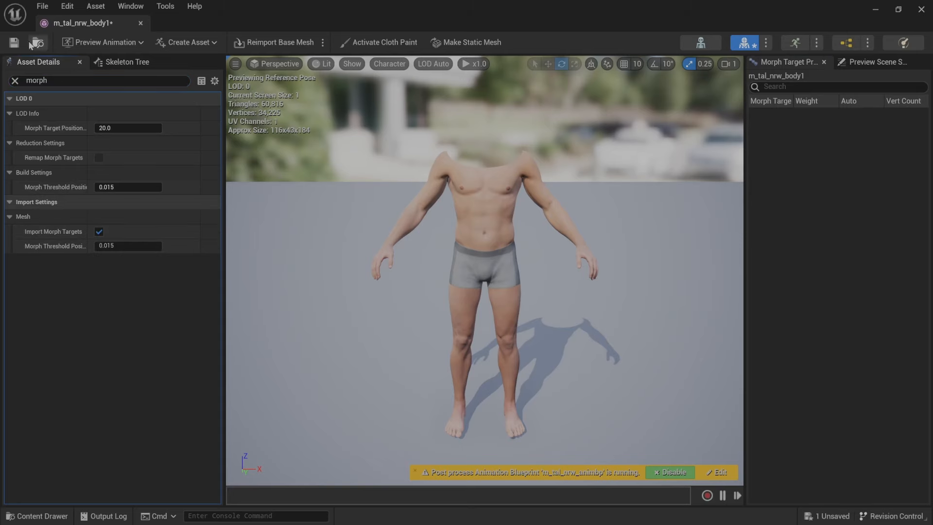
{"action": "left_click", "coordinate": [14, 42]}
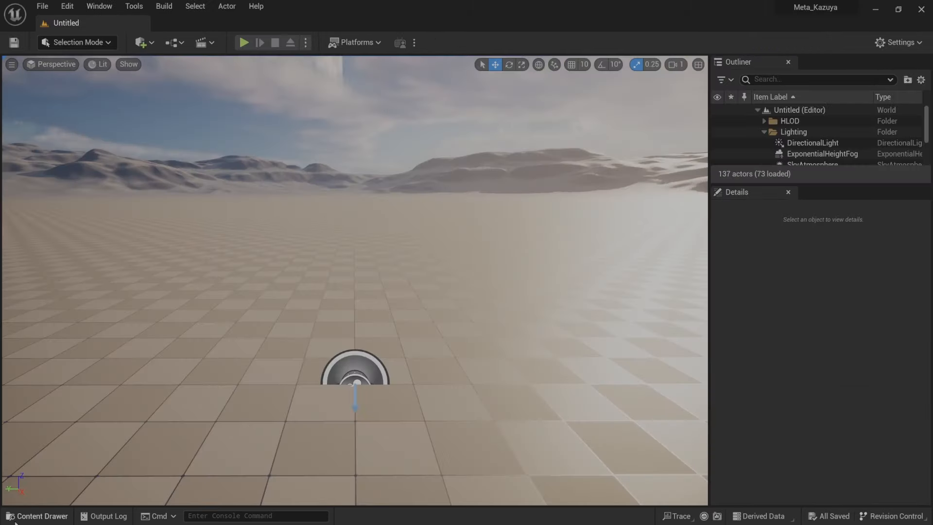
{"action": "left_click", "coordinate": [15, 522]}
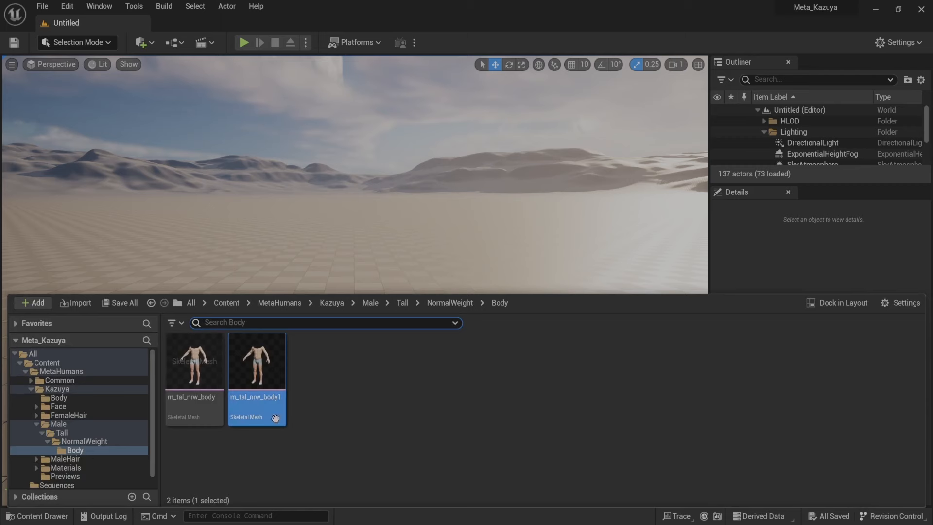
{"action": "right_click", "coordinate": [267, 365]}
{"action": "left_click", "coordinate": [320, 243]}
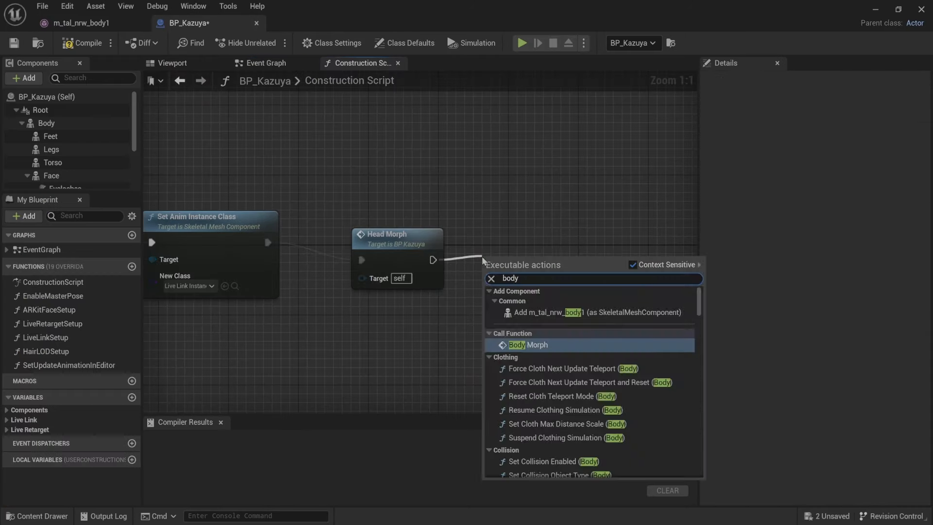
Step: Add a Body Morph call after the Head Morph node in BP_Kazuya's Construction Script
{"action": "key", "text": "Return"}
{"action": "left_click_drag", "start_coordinate": [483, 257], "coordinate": [483, 230]}
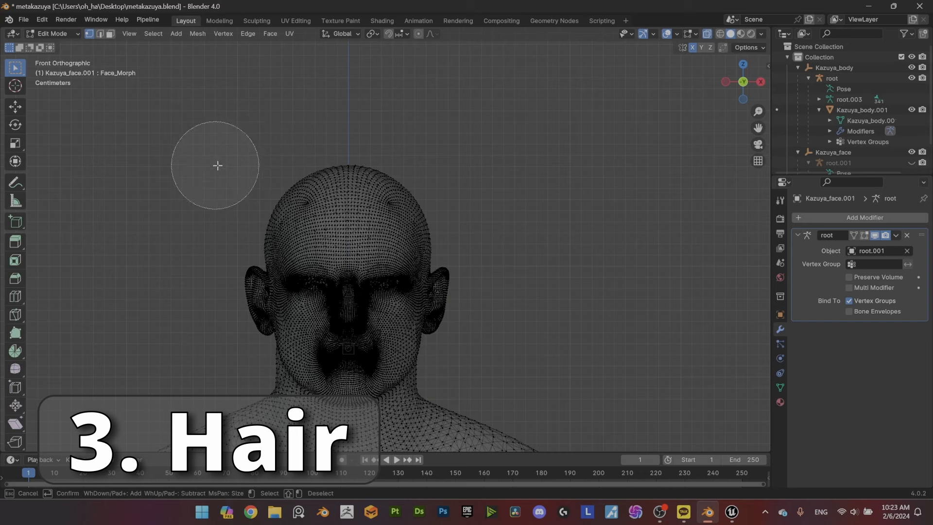
Step: In Blender, select the scalp vertices of Kazuya_face.001, duplicate them, and separate the selection into its own object
{"action": "left_click_drag", "start_coordinate": [217, 166], "coordinate": [548, 175]}
{"action": "key", "text": "Return"}
{"action": "key", "text": "KP_3"}
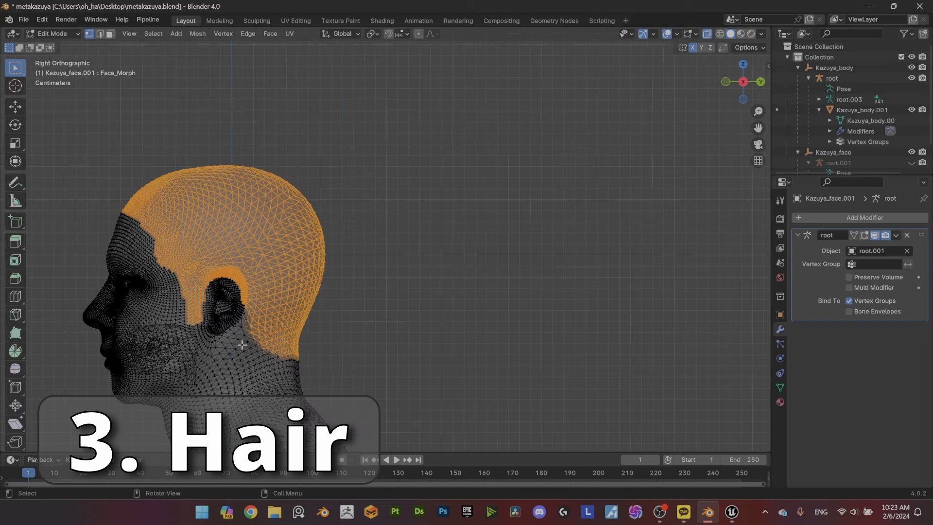
{"action": "key", "text": "KP_1"}
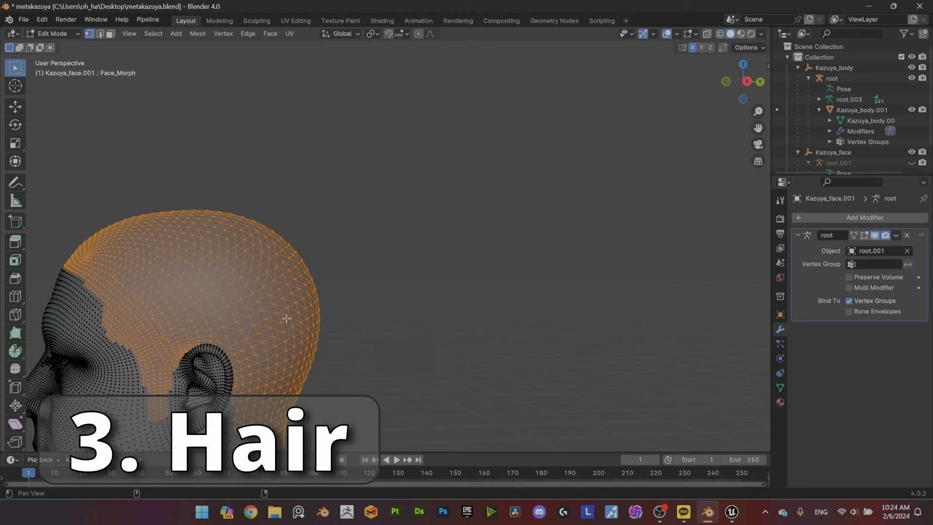
{"action": "middle_click_drag", "start_coordinate": [285, 319], "coordinate": [329, 283], "text": "shift"}
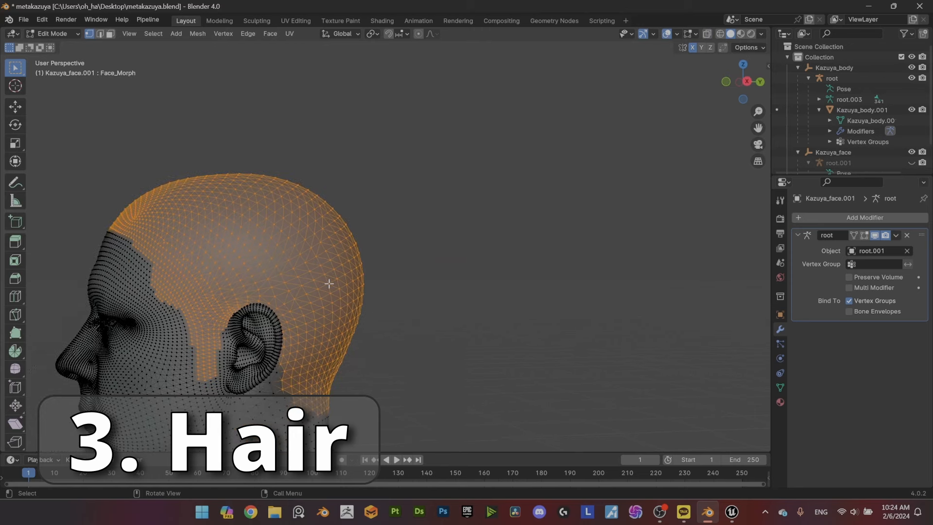
{"action": "key", "text": "KP_3"}
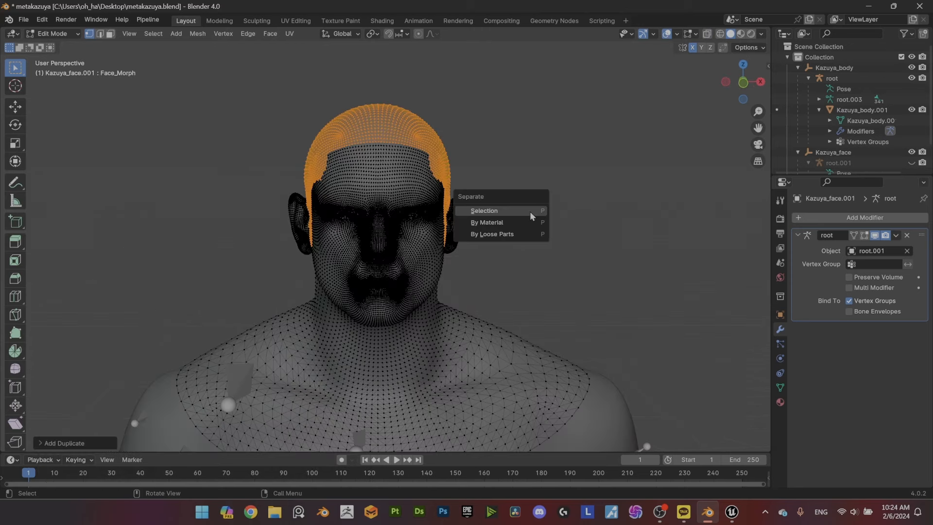
{"action": "left_click", "coordinate": [529, 211]}
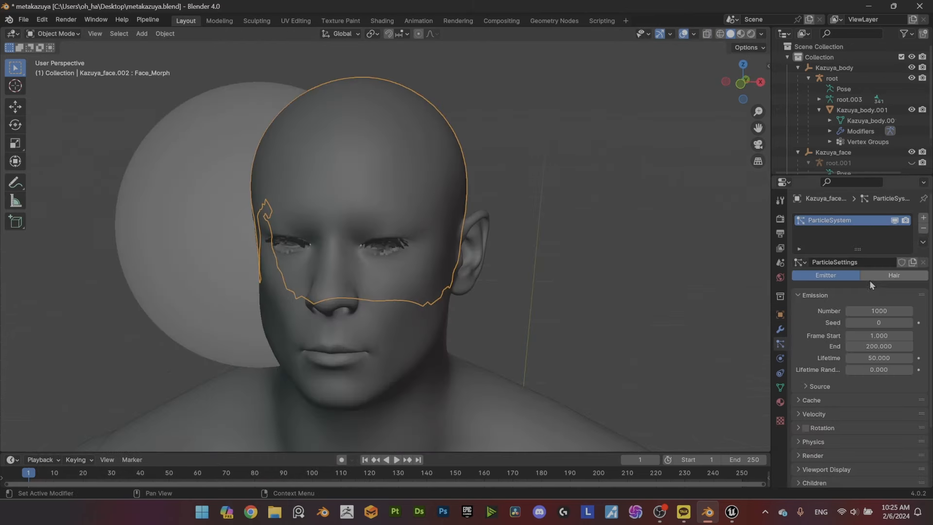
Step: Turn the scalp's particle system into hair about 0.06 m long and comb the strands down along the head
{"action": "left_click", "coordinate": [876, 276]}
{"action": "scroll", "coordinate": [666, 288], "scroll_direction": "down", "scroll_amount": 5}
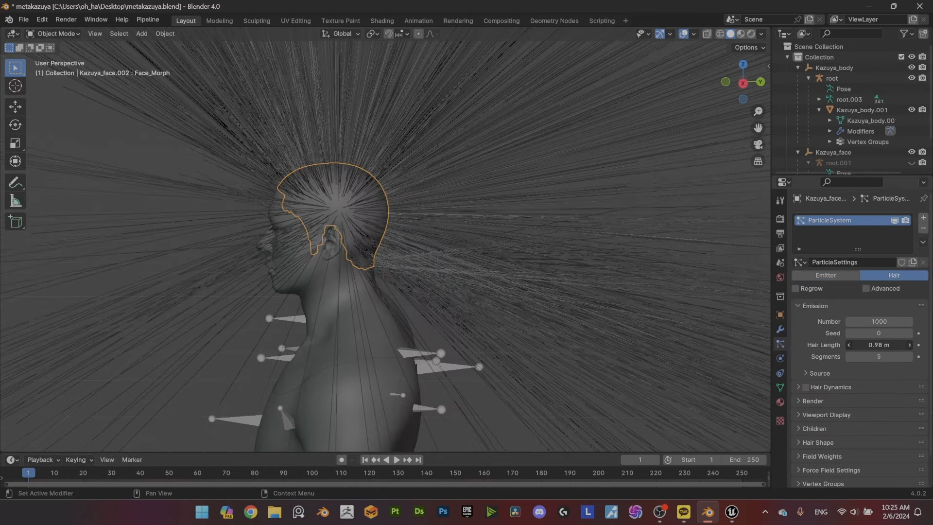
{"action": "left_click_drag", "start_coordinate": [880, 345], "coordinate": [836, 344]}
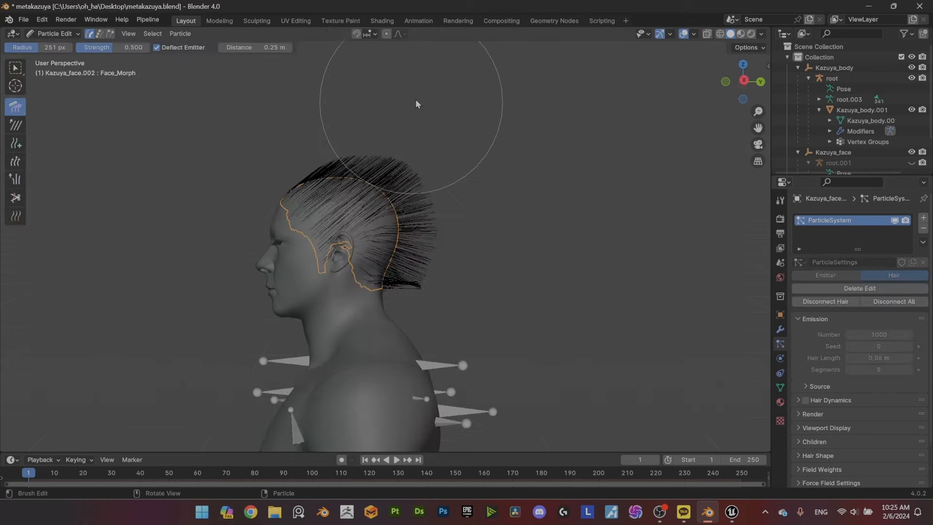
{"action": "left_click_drag", "start_coordinate": [416, 101], "coordinate": [344, 318]}
{"action": "left_click_drag", "start_coordinate": [375, 346], "coordinate": [389, 271]}
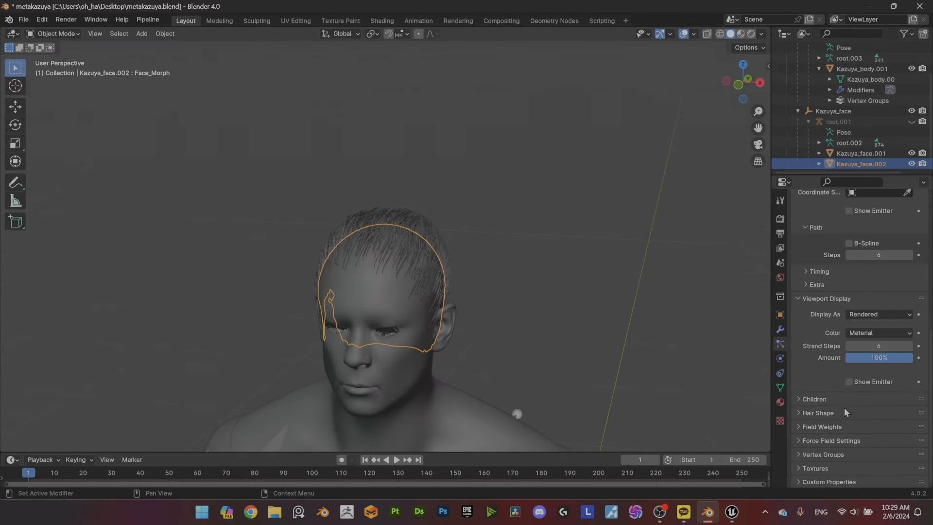
Step: Give the scalp hair interpolated children and set their display and render amounts to 2
{"action": "left_click", "coordinate": [845, 396]}
{"action": "scroll", "coordinate": [844, 396], "scroll_direction": "down", "scroll_amount": 1}
{"action": "left_click", "coordinate": [893, 394]}
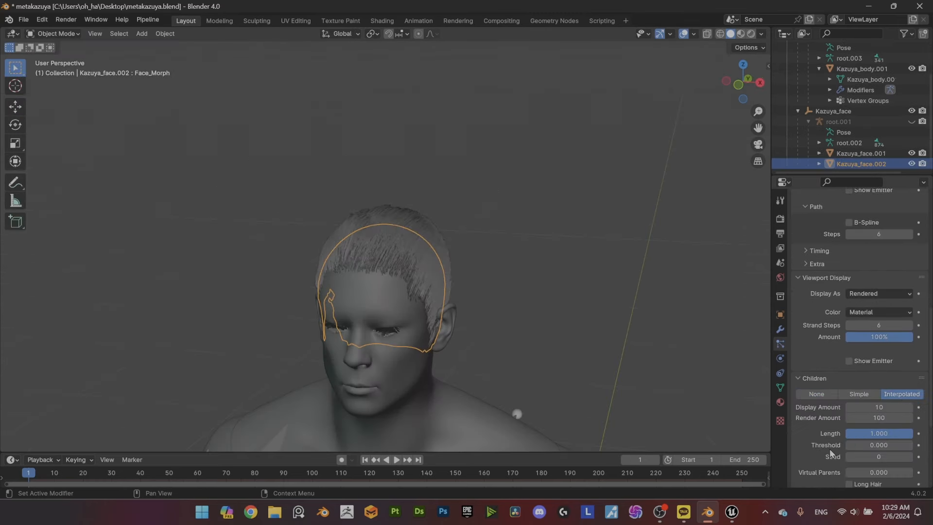
{"action": "scroll", "coordinate": [432, 288], "scroll_direction": "up", "scroll_amount": 3}
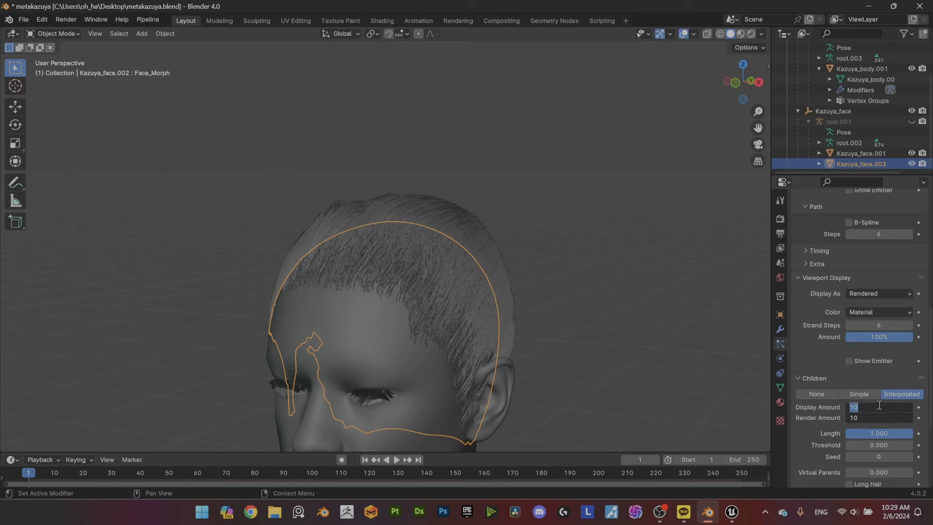
{"action": "left_click", "coordinate": [879, 407]}
{"action": "type", "text": "2"}
{"action": "key", "text": "Return"}
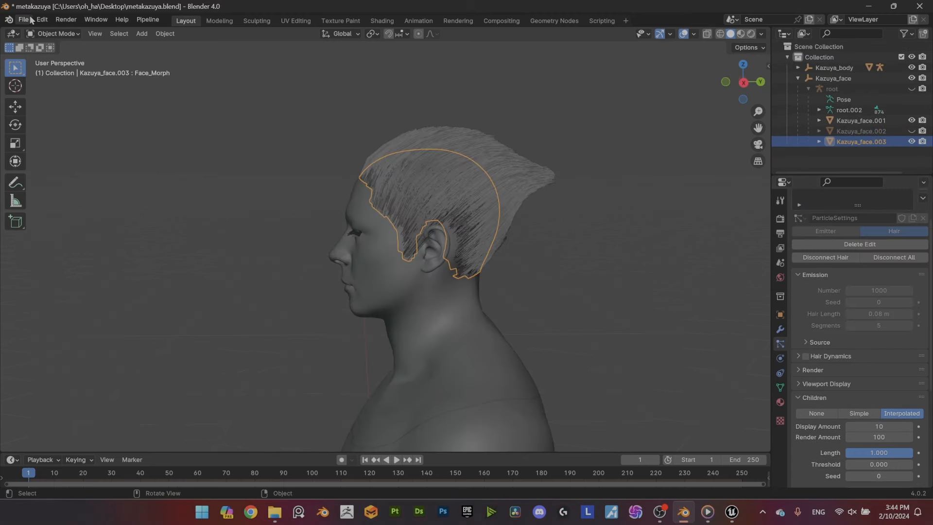
Step: Set up an Alembic export of the Kazuya_face.003 hair with the scale at 100 and the end frame at 1
{"action": "left_click", "coordinate": [24, 19]}
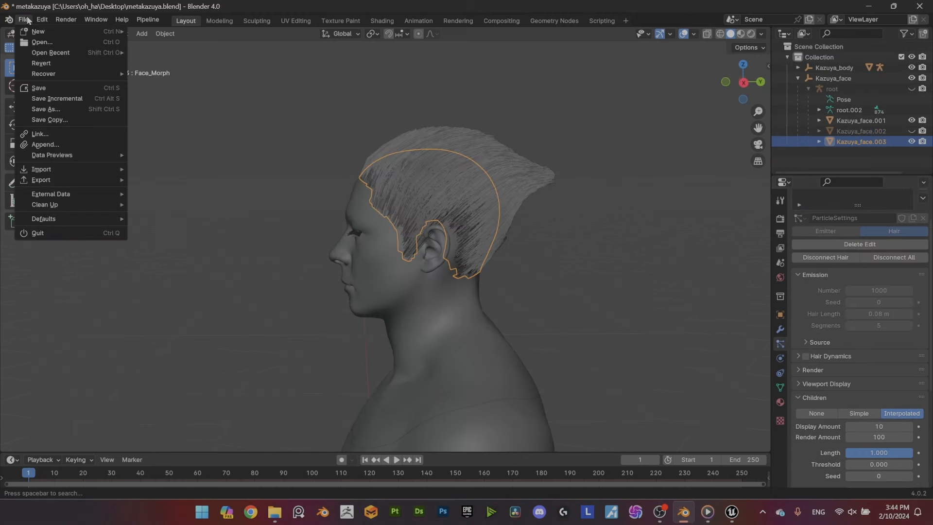
{"action": "mouse_move", "coordinate": [45, 181]}
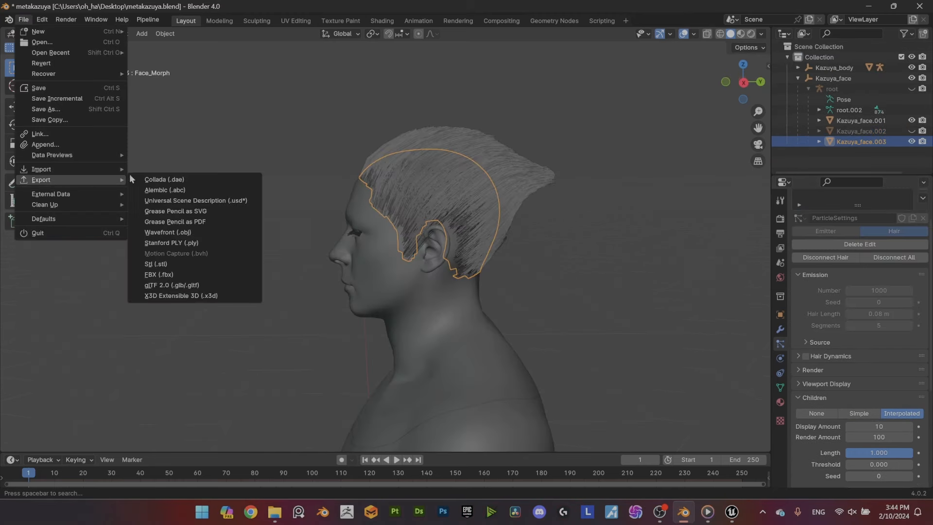
{"action": "left_click", "coordinate": [189, 190]}
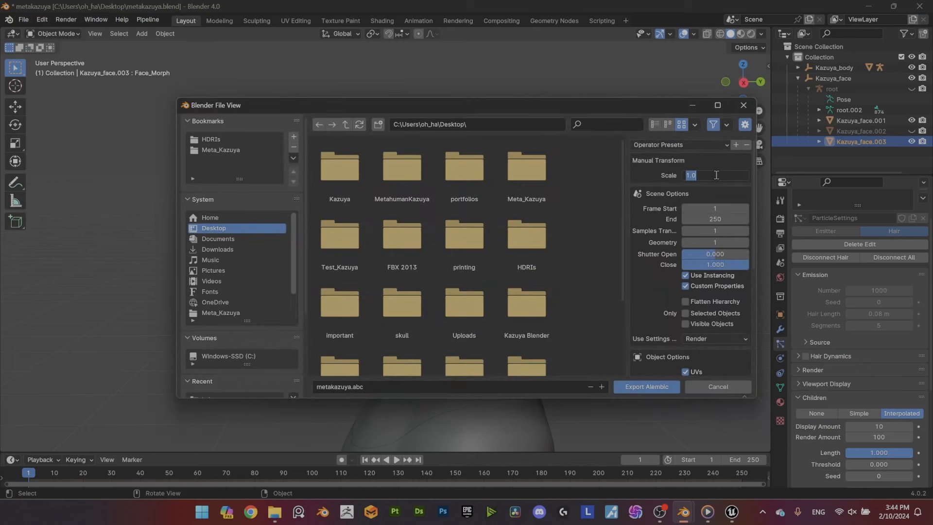
{"action": "key", "text": "Tab"}
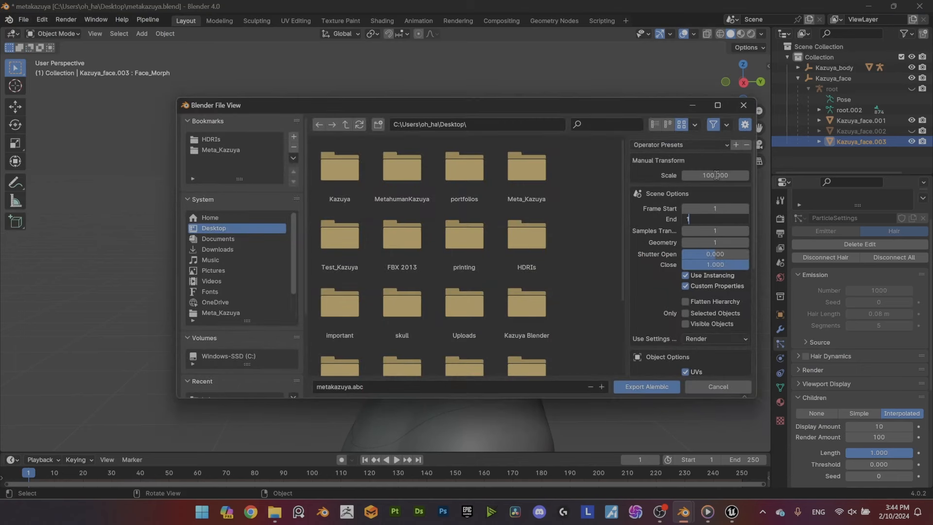
{"action": "key", "text": "Return"}
{"action": "scroll", "coordinate": [741, 326], "scroll_direction": "down", "scroll_amount": 5}
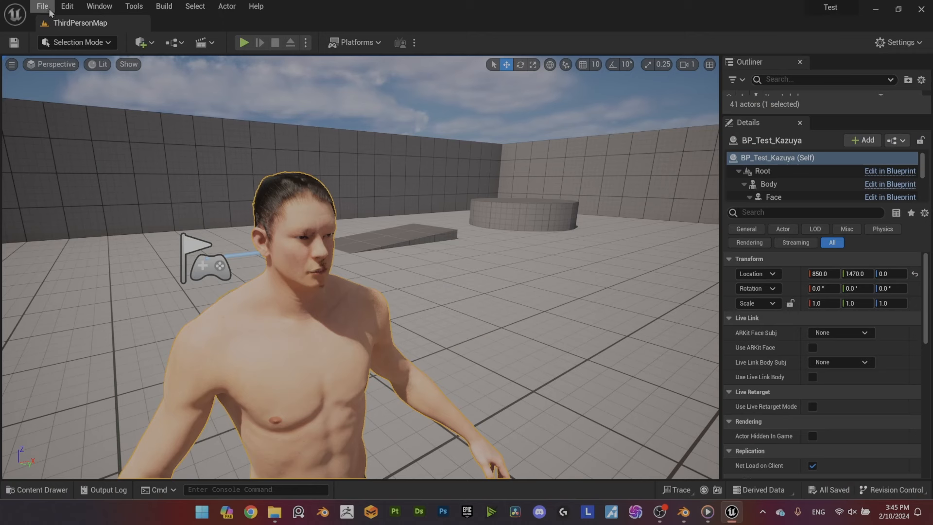
Step: Switch to the Test project in Unreal and open the plugins browser
{"action": "left_click", "coordinate": [67, 6]}
{"action": "left_click", "coordinate": [94, 176]}
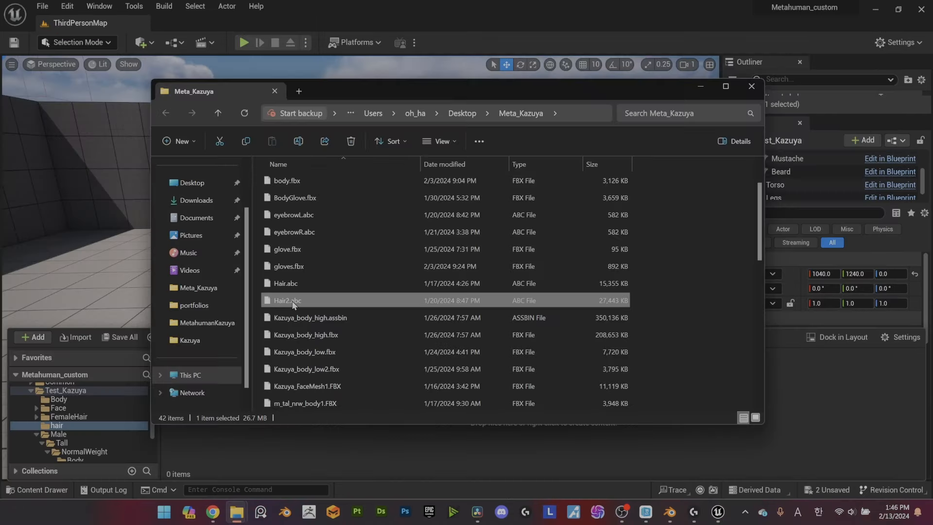
Step: Import Hair2.abc as a groom into the hair folder with the X rotation at 90 and the Y scale at -1
{"action": "left_click", "coordinate": [702, 86]}
{"action": "left_click", "coordinate": [492, 288]}
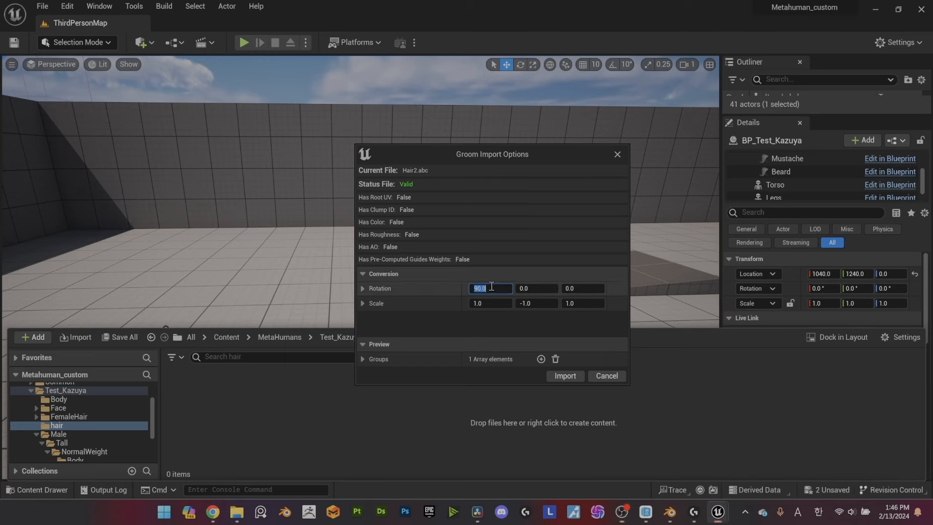
{"action": "left_click", "coordinate": [536, 302]}
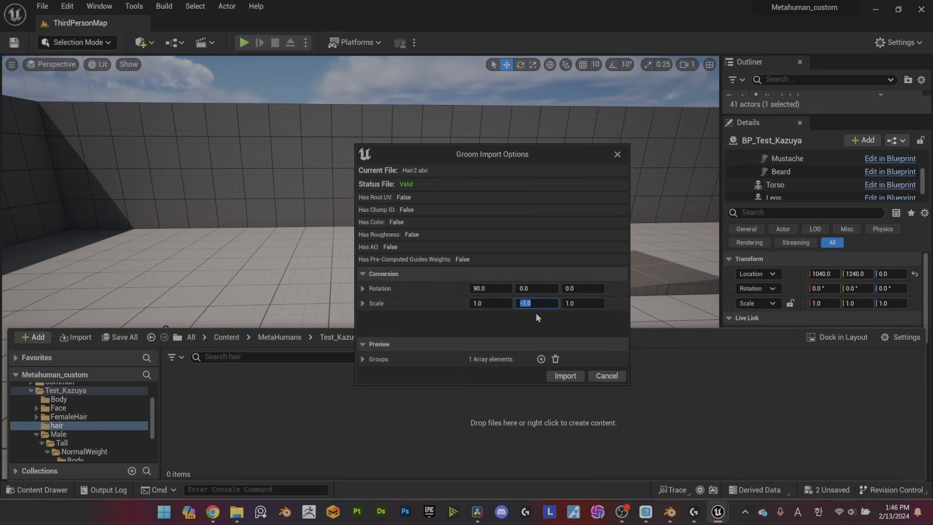
{"action": "left_click", "coordinate": [566, 376]}
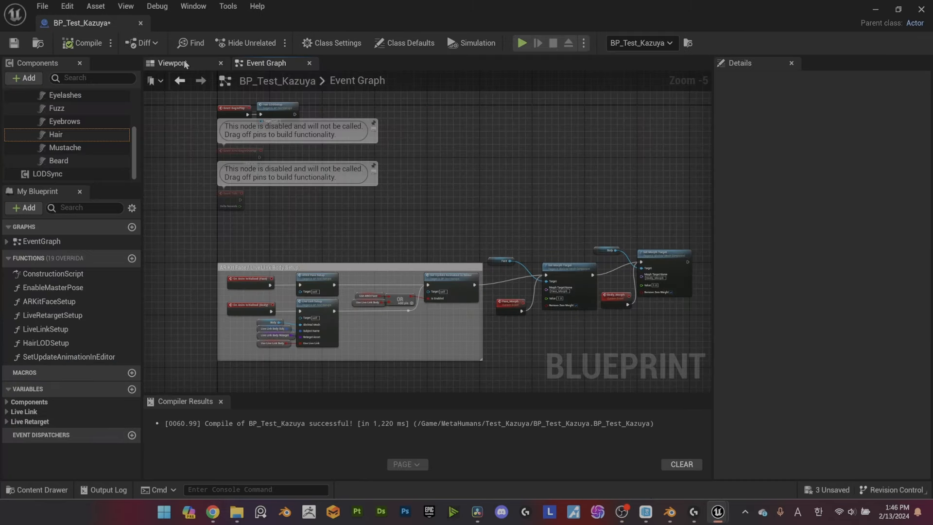
Step: Assign the Hair2 groom to the Hair component of BP_Test_Kazuya
{"action": "left_click", "coordinate": [183, 66]}
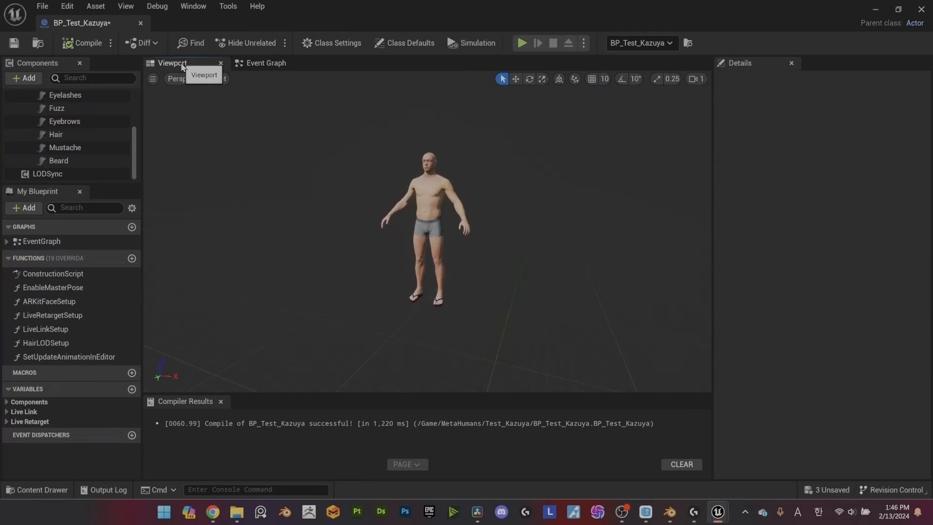
{"action": "left_click", "coordinate": [56, 134]}
{"action": "left_click", "coordinate": [42, 490]}
{"action": "left_click_drag", "start_coordinate": [192, 411], "coordinate": [812, 297]}
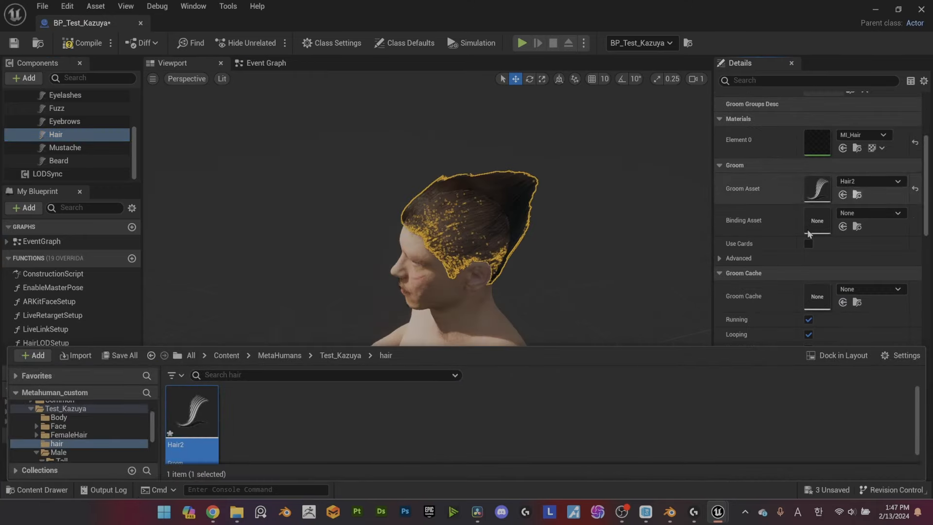
Step: Create a binding for the Hair2 groom with Kazuya_face as the target skeletal mesh and close its editor
{"action": "right_click", "coordinate": [172, 417]}
{"action": "left_click", "coordinate": [233, 106]}
{"action": "left_click", "coordinate": [526, 274]}
{"action": "scroll", "coordinate": [598, 197], "scroll_direction": "down", "scroll_amount": 5}
{"action": "scroll", "coordinate": [597, 197], "scroll_direction": "up", "scroll_amount": 1}
{"action": "left_click", "coordinate": [589, 170]}
{"action": "left_click", "coordinate": [529, 372]}
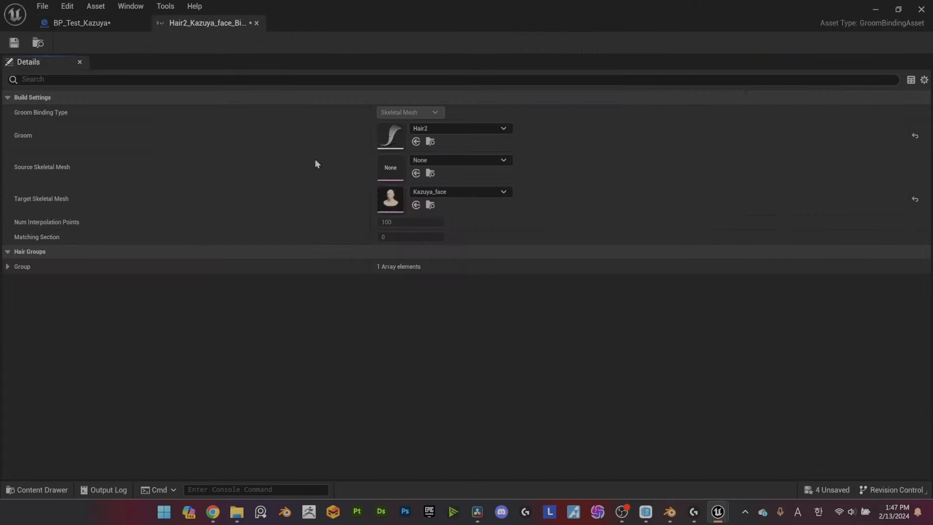
{"action": "left_click", "coordinate": [260, 24]}
Step: Assign the new Hair2 binding to the Hair component and compile the blueprint
{"action": "left_click", "coordinate": [43, 489]}
{"action": "left_click_drag", "start_coordinate": [250, 412], "coordinate": [843, 231]}
{"action": "left_click", "coordinate": [82, 43]}
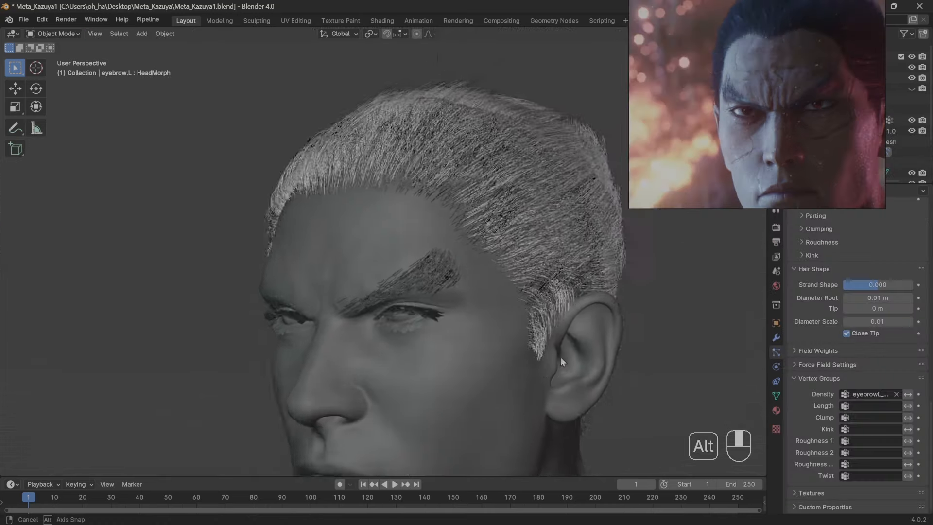
{"action": "left_click_drag", "start_coordinate": [561, 357], "coordinate": [576, 326], "text": "alt"}
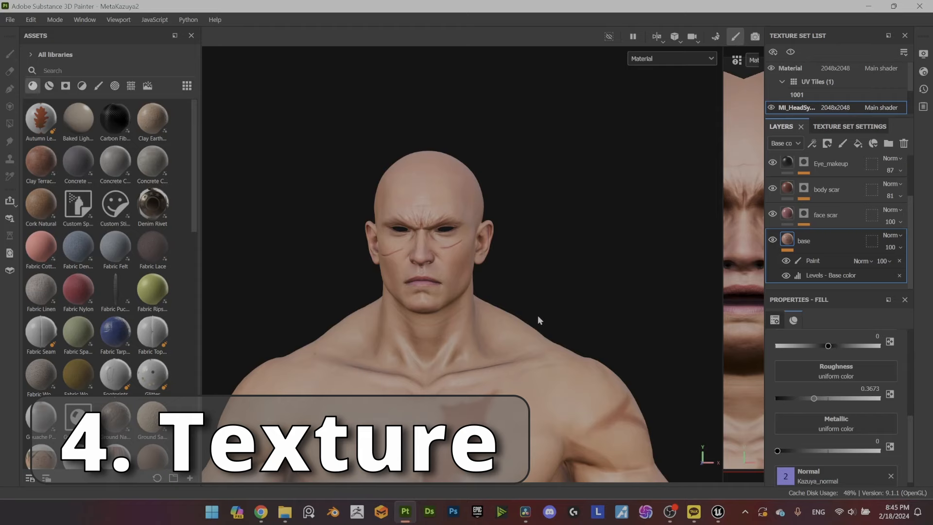
{"action": "mouse_move", "coordinate": [537, 315]}
{"action": "left_mouse_down", "text": "alt"}
{"action": "mouse_move", "coordinate": [445, 309]}
{"action": "mouse_move", "coordinate": [438, 298]}
{"action": "mouse_move", "coordinate": [614, 315]}
{"action": "mouse_move", "coordinate": [471, 328]}
{"action": "left_mouse_up", "text": "alt"}
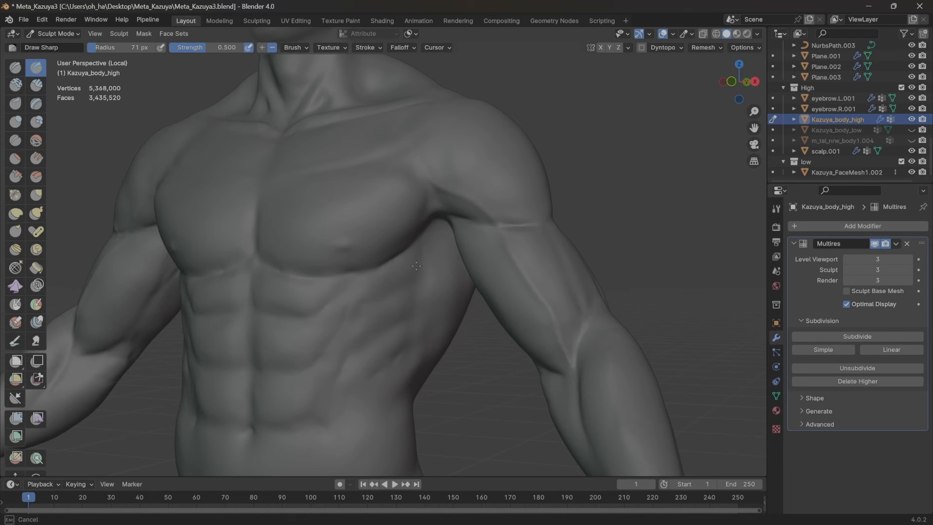
{"action": "middle_click_drag", "start_coordinate": [318, 347], "coordinate": [369, 338]}
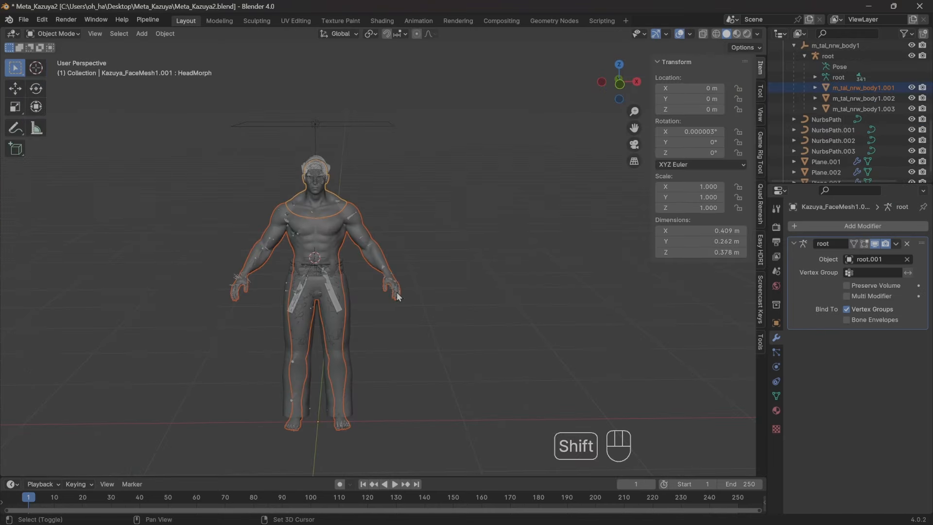
Step: Duplicate the selected face and body meshes and clear the parent of the duplicates
{"action": "key", "text": "shift+d"}
{"action": "key", "text": "x"}
{"action": "key", "text": "alt+p"}
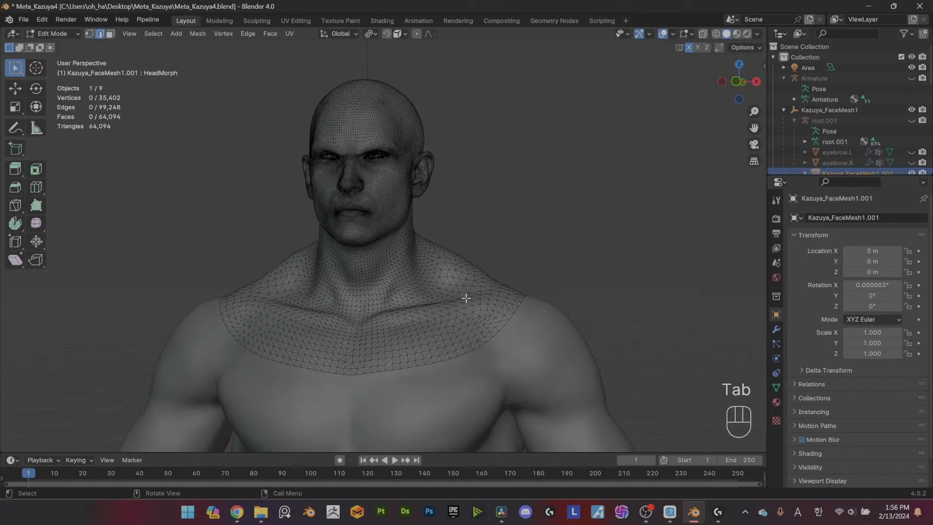
Step: Separate the connected head skin from Kazuya_FaceMesh1.001 into its own object and hide the remaining face parts
{"action": "key", "text": "l"}
{"action": "key", "text": "p"}
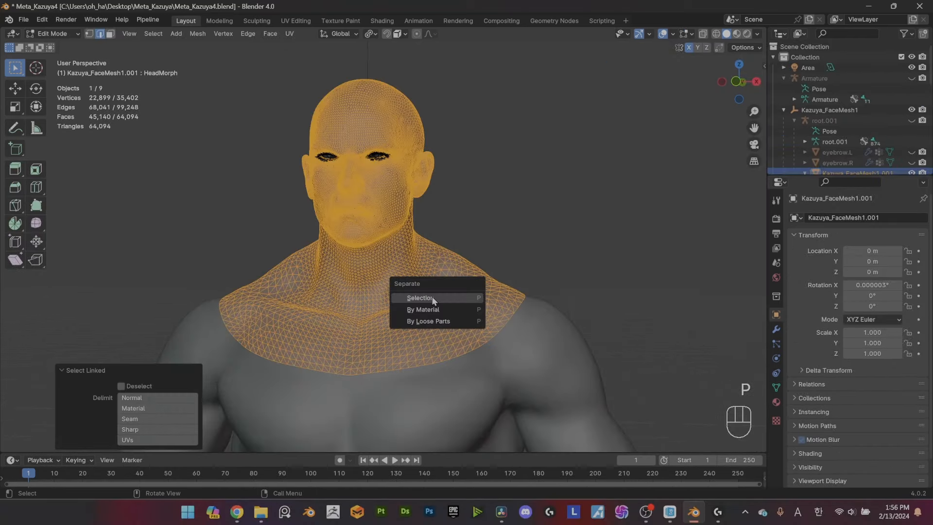
{"action": "left_click", "coordinate": [421, 297]}
{"action": "key", "text": "Tab"}
{"action": "key", "text": "h"}
{"action": "key", "text": "alt+h"}
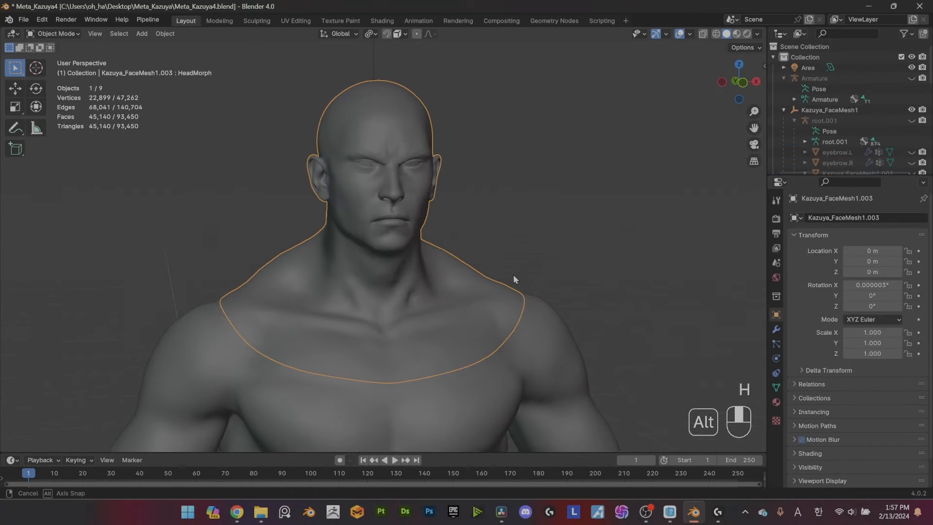
{"action": "middle_click_drag", "start_coordinate": [514, 274], "coordinate": [532, 290]}
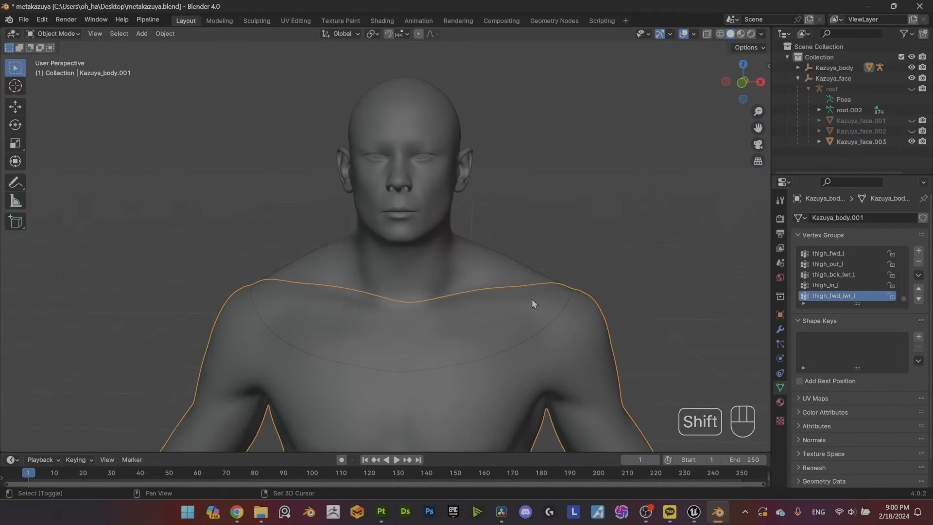
Step: Join the body mesh into the Kazuya_face.003 head mesh
{"action": "left_click", "coordinate": [531, 299], "text": "shift"}
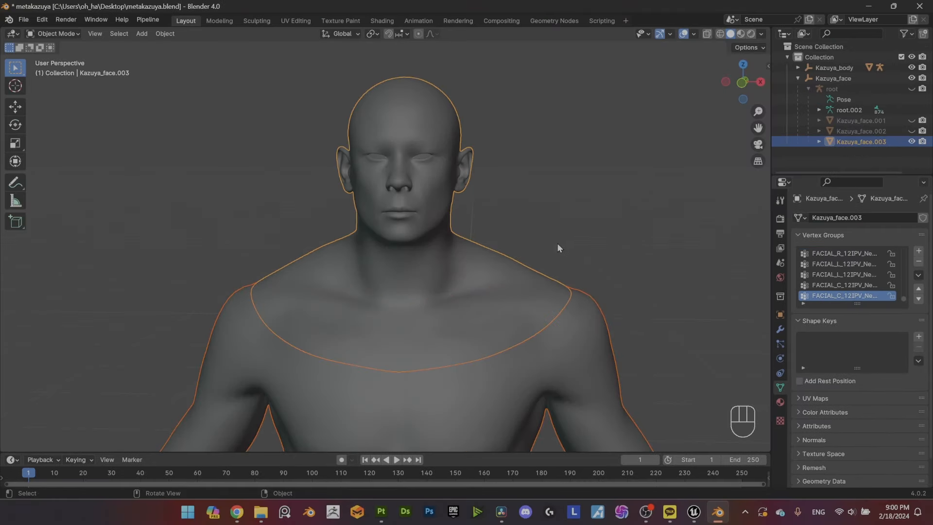
{"action": "key", "text": "ctrl+j"}
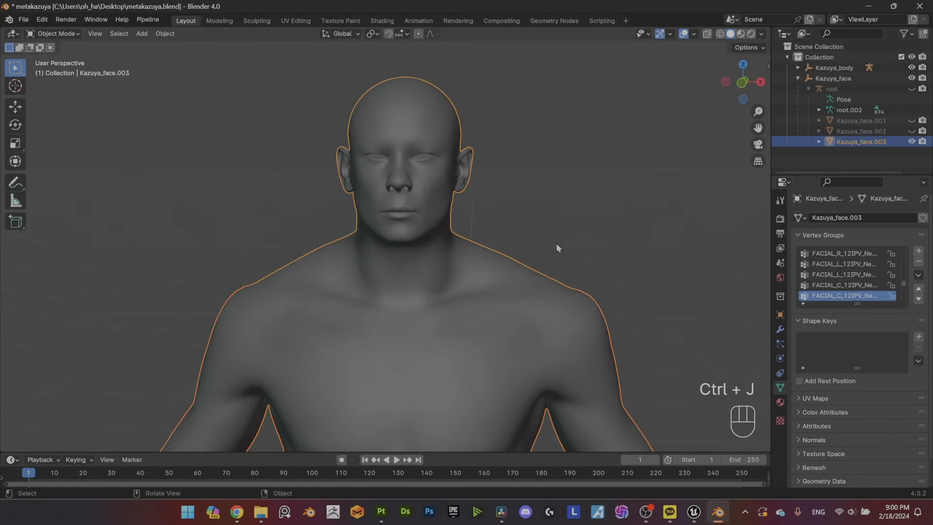
Step: Merge the overlapping vertices across the whole joined mesh and remove its unused material slots
{"action": "key", "text": "Tab"}
{"action": "left_click_drag", "start_coordinate": [557, 223], "coordinate": [579, 228], "text": "alt"}
{"action": "key", "text": "a"}
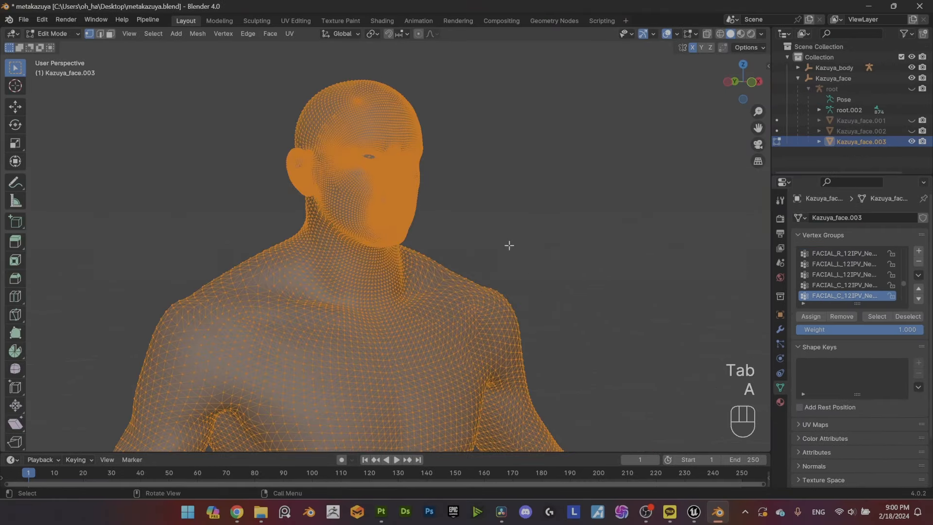
{"action": "key", "text": "m"}
{"action": "left_click", "coordinate": [464, 283]}
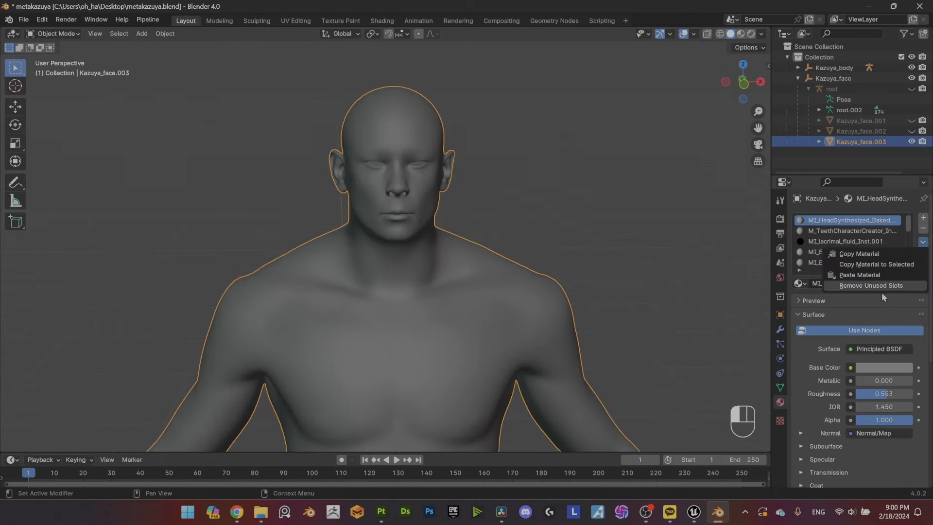
{"action": "left_click", "coordinate": [861, 285]}
Step: Add a Multiresolution modifier to m_tal_nrw_body1.005 and subdivide it twice
{"action": "left_click", "coordinate": [850, 230]}
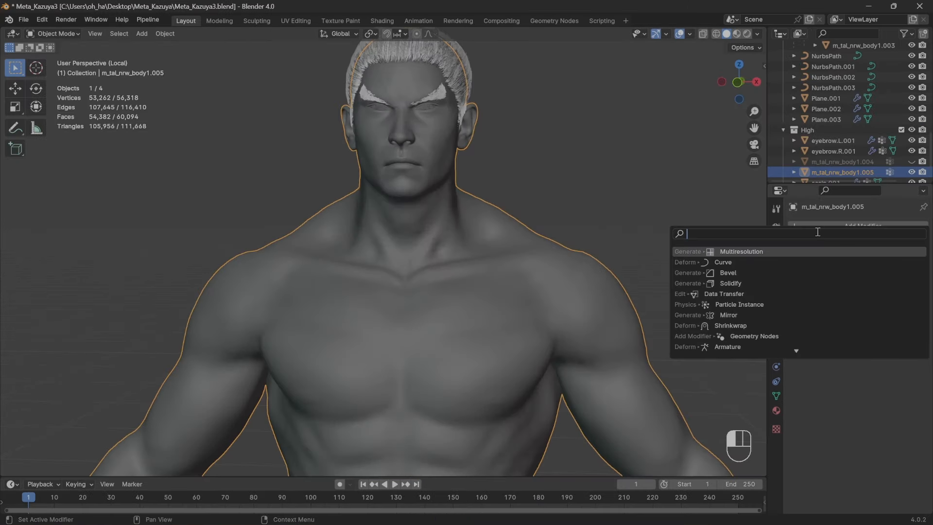
{"action": "key", "text": "Return"}
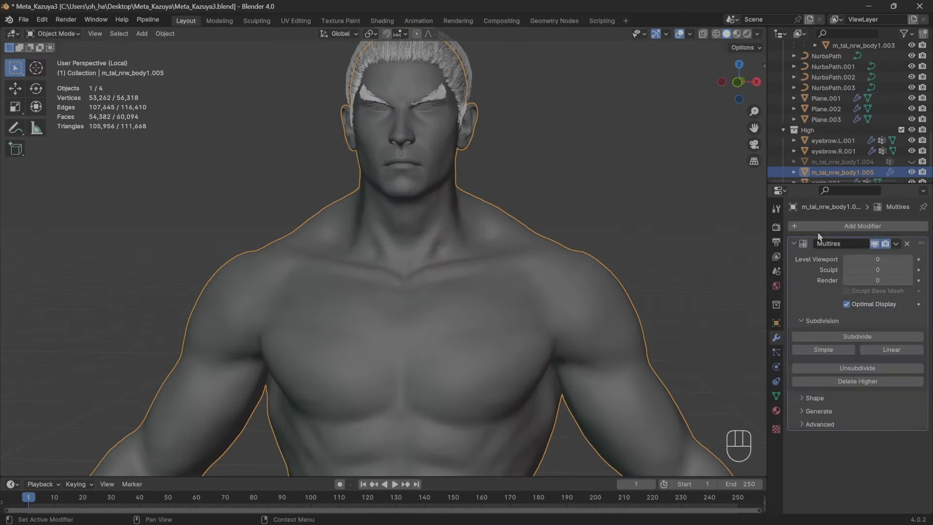
{"action": "left_click", "coordinate": [858, 337]}
{"action": "left_click", "coordinate": [860, 335]}
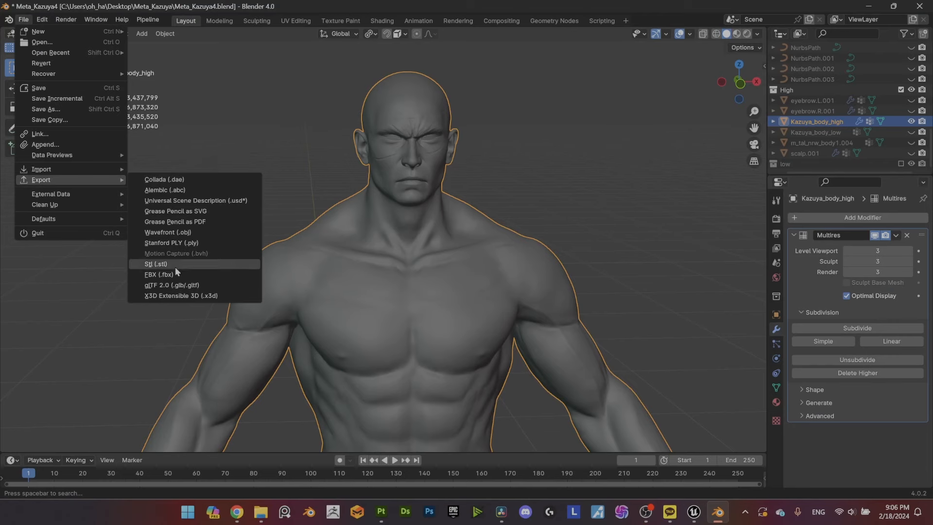
Step: Set up an FBX export of Kazuya_body_high limited to selected objects, with Apply Modifiers enabled
{"action": "left_click", "coordinate": [174, 271]}
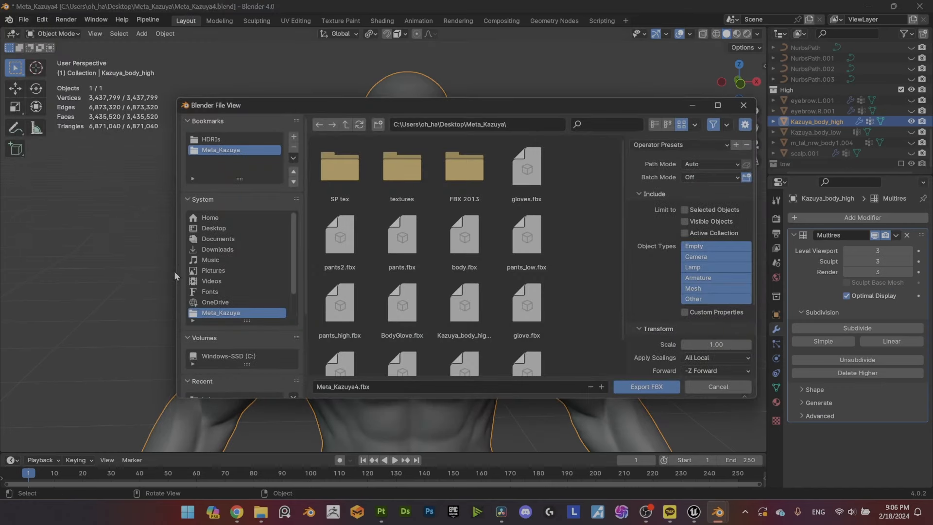
{"action": "left_click", "coordinate": [706, 209]}
{"action": "scroll", "coordinate": [700, 243], "scroll_direction": "down", "scroll_amount": 9}
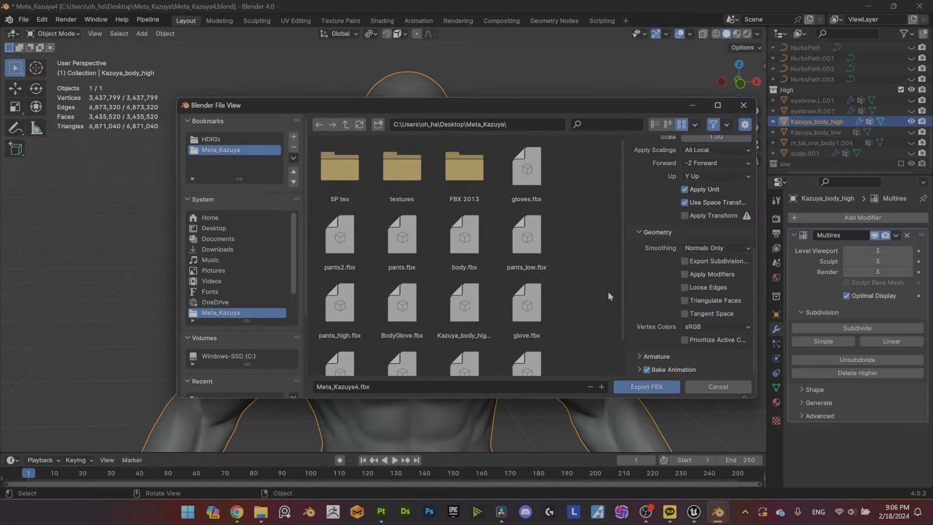
{"action": "scroll", "coordinate": [603, 292], "scroll_direction": "down", "scroll_amount": 2}
{"action": "left_click", "coordinate": [402, 336]}
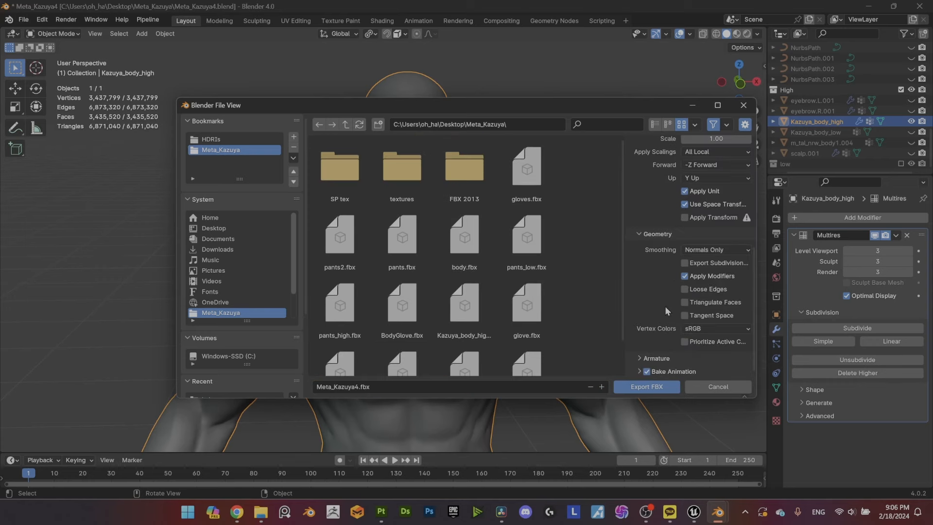
{"action": "scroll", "coordinate": [465, 292], "scroll_direction": "down", "scroll_amount": 2}
{"action": "left_click", "coordinate": [465, 268]}
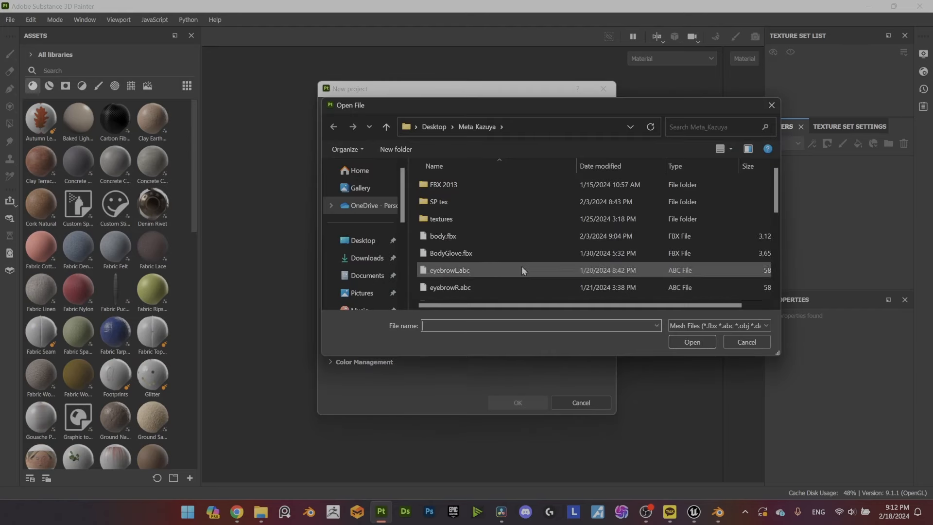
Step: Create a Substance 3D Painter project from Kazuya_body_low2.fbx using the Unreal Engine 4 template, 2048 resolution and the UV tile workflow
{"action": "scroll", "coordinate": [522, 268], "scroll_direction": "down", "scroll_amount": 2}
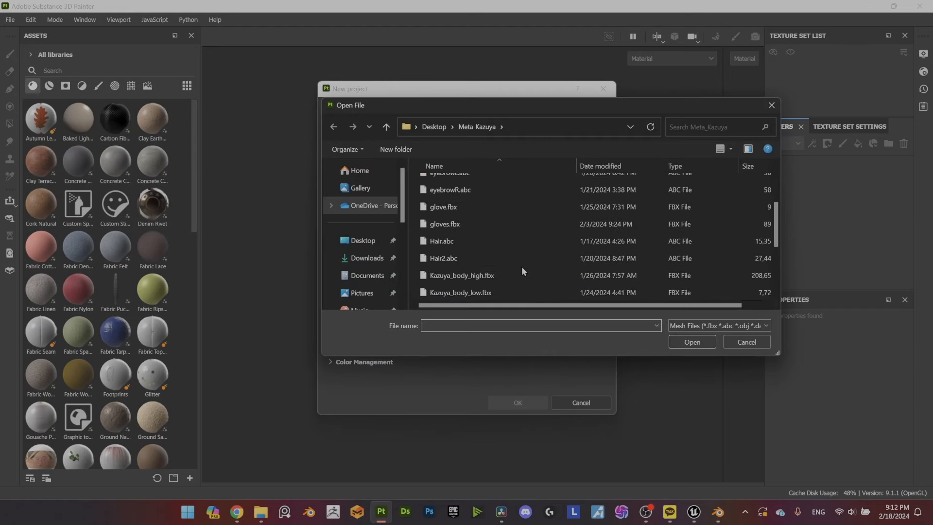
{"action": "double_click", "coordinate": [518, 259]}
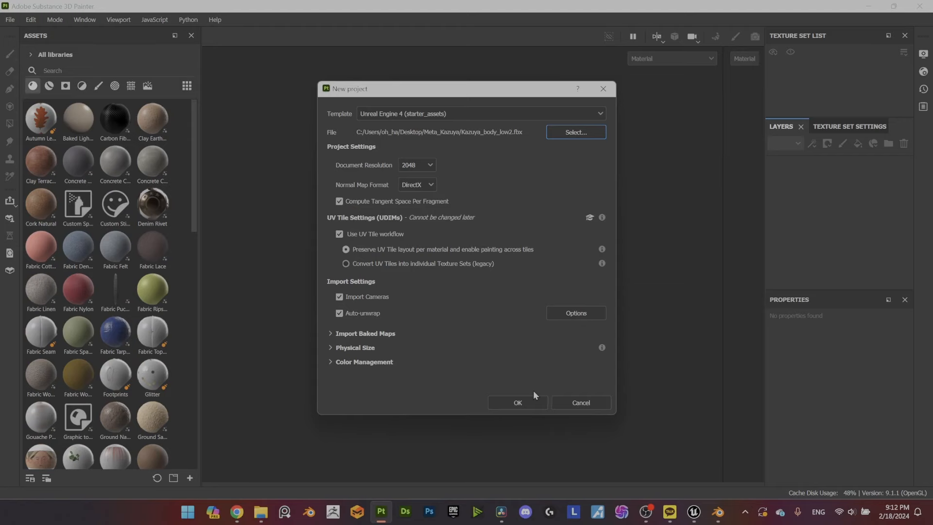
{"action": "left_click", "coordinate": [517, 402]}
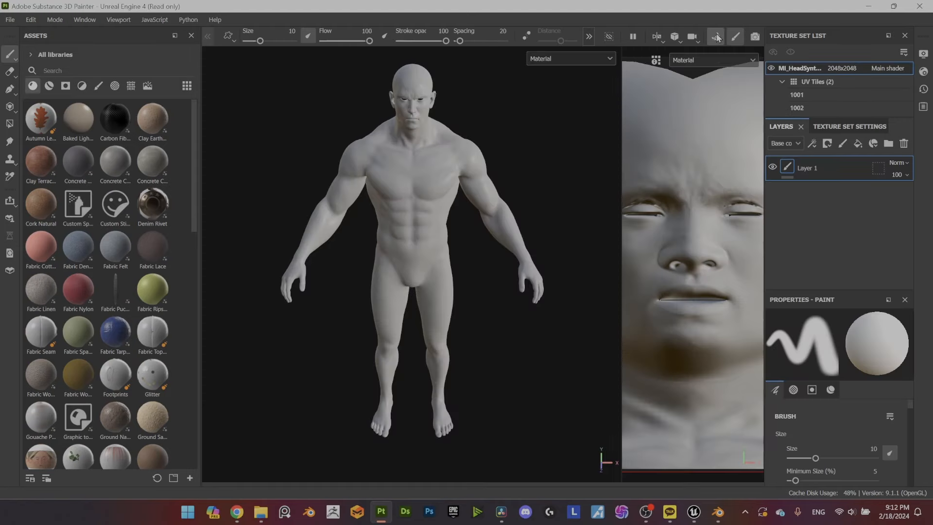
Step: Load the high-poly body as the high definition mesh and bake the selected mesh maps
{"action": "left_click", "coordinate": [715, 36]}
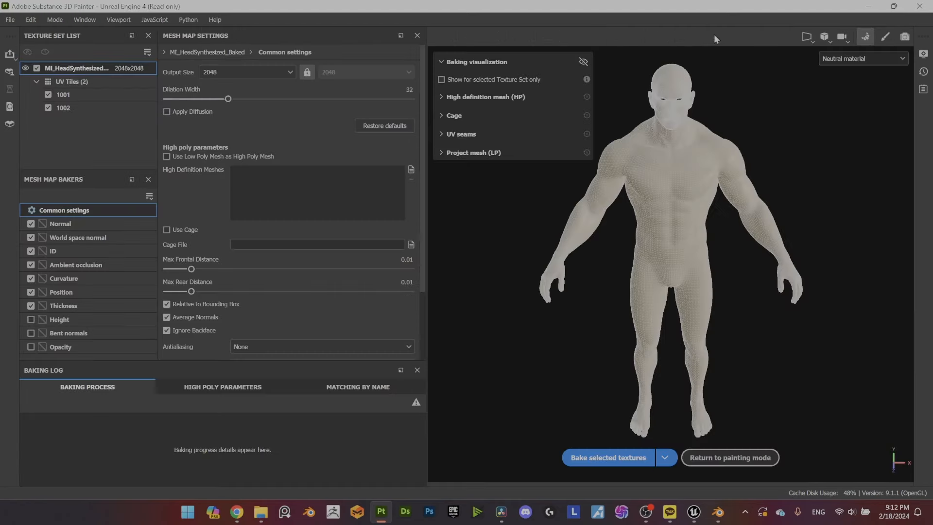
{"action": "left_click", "coordinate": [411, 169]}
{"action": "double_click", "coordinate": [195, 141]}
{"action": "left_click", "coordinate": [608, 457]}
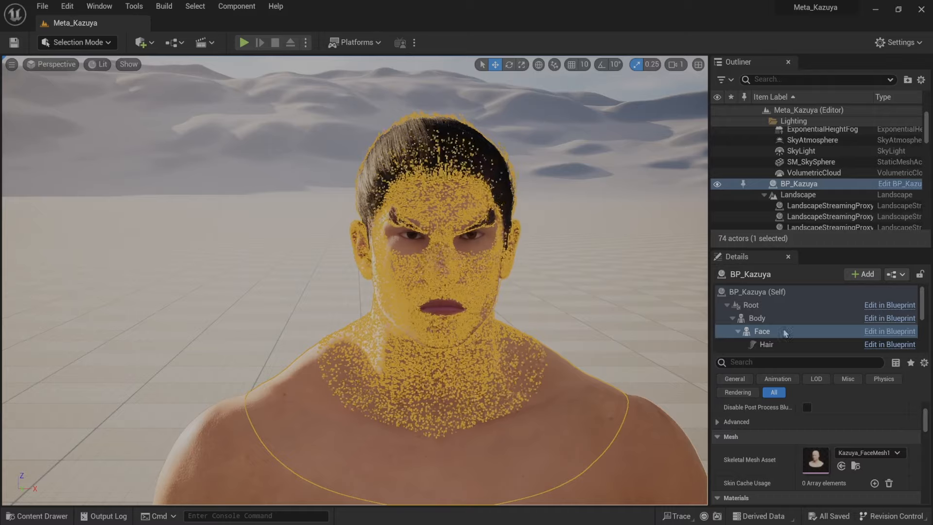
Step: In the Unreal Meta_Kazuya project, open BP_Kazuya's m_tal_nrw_body1 body mesh and its M_BodySynthesized material
{"action": "left_click", "coordinate": [758, 318]}
{"action": "double_click", "coordinate": [835, 430]}
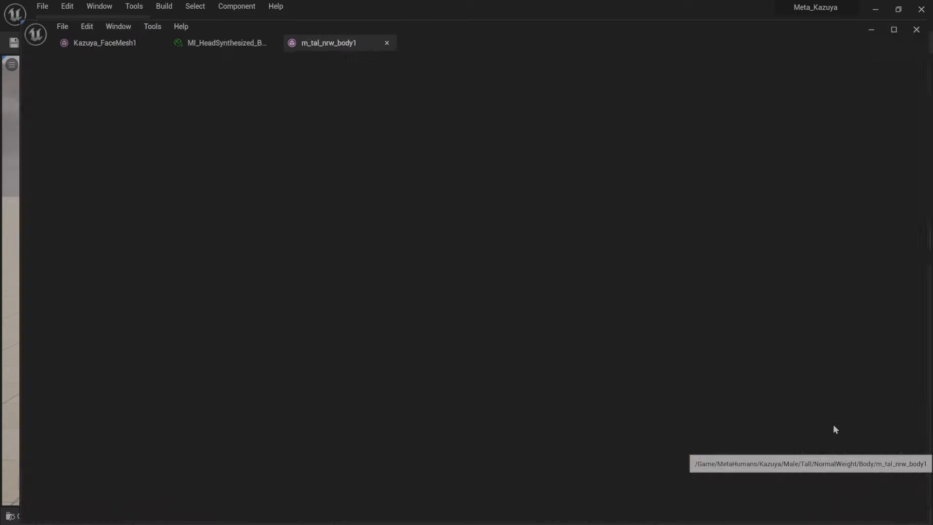
{"action": "double_click", "coordinate": [117, 149]}
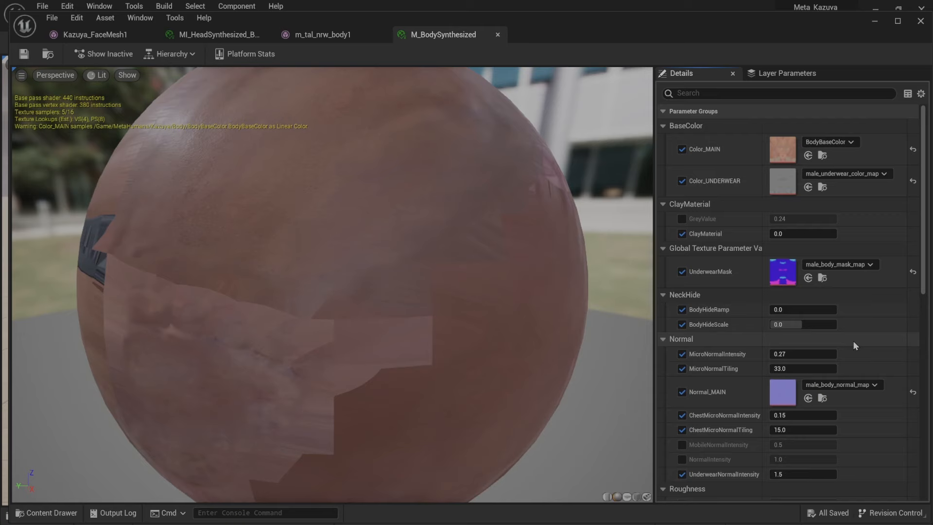
Step: Locate the material's BodyBaseColor and male_body_normal_map textures in the content folders and export them
{"action": "left_click", "coordinate": [823, 155]}
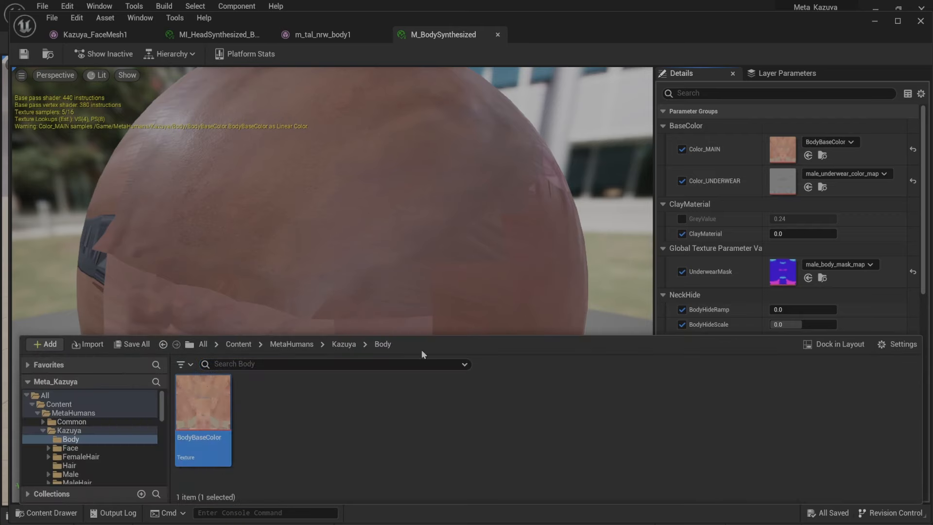
{"action": "right_click", "coordinate": [203, 408]}
{"action": "mouse_move", "coordinate": [265, 253]}
{"action": "left_click", "coordinate": [382, 305]}
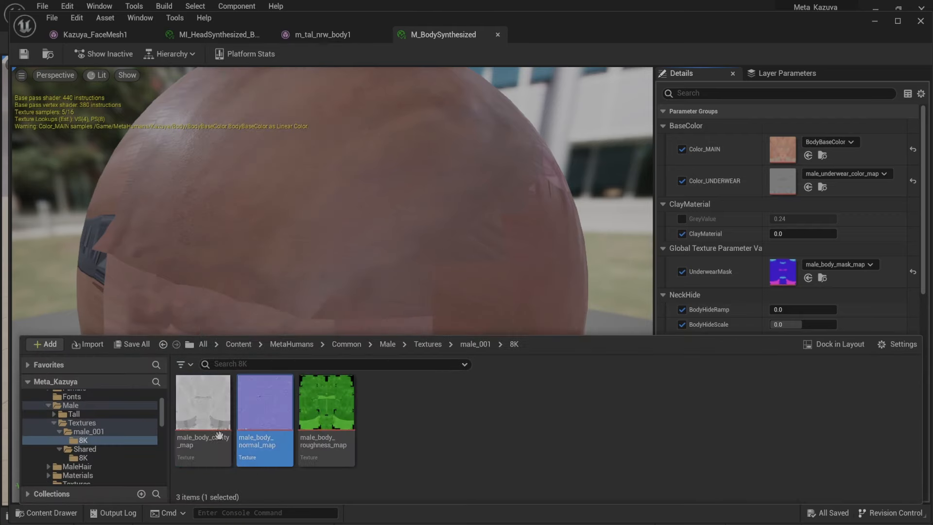
{"action": "right_click", "coordinate": [267, 406]}
{"action": "mouse_move", "coordinate": [408, 258]}
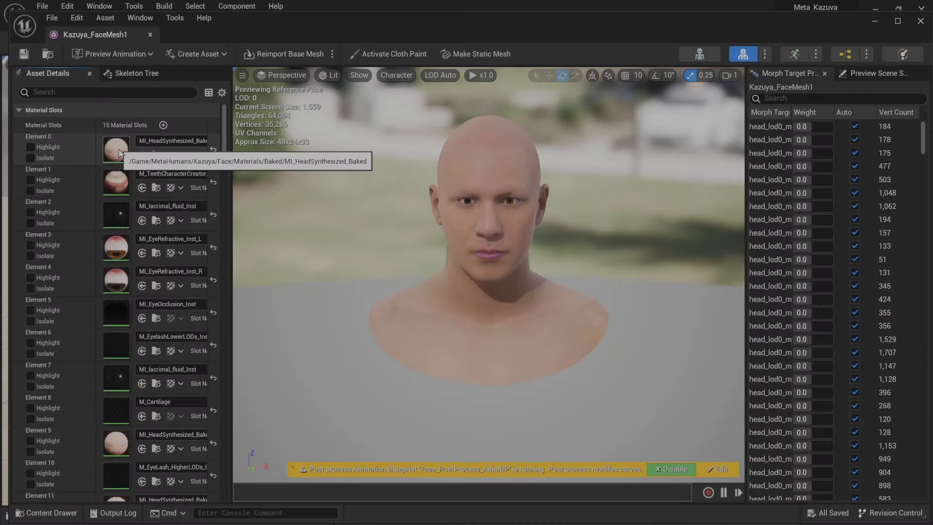
Step: Open the face mesh's MI_HeadSynthesized_Baked material, locate its FaceColor_MAIN texture in the content folders and export it
{"action": "double_click", "coordinate": [115, 146]}
{"action": "scroll", "coordinate": [782, 275], "scroll_direction": "down", "scroll_amount": 10}
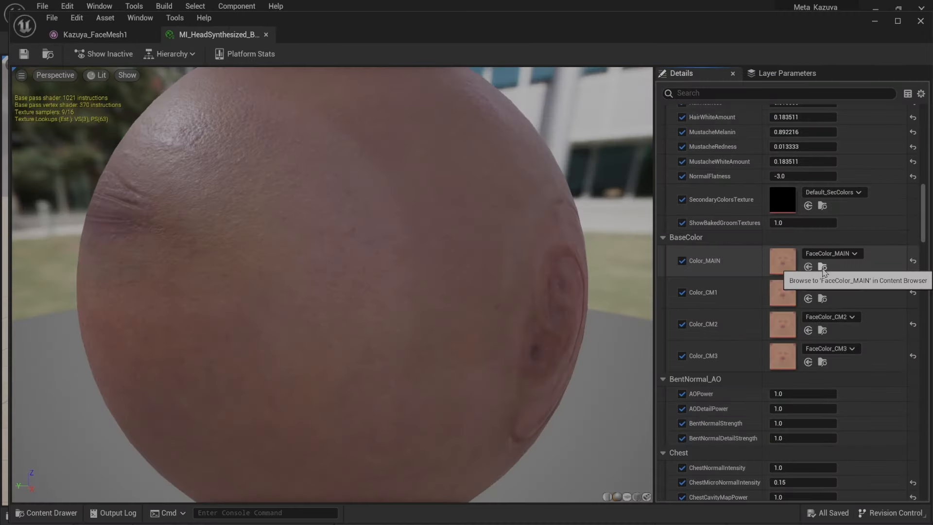
{"action": "left_click", "coordinate": [822, 267]}
{"action": "scroll", "coordinate": [822, 269], "scroll_direction": "down", "scroll_amount": 1}
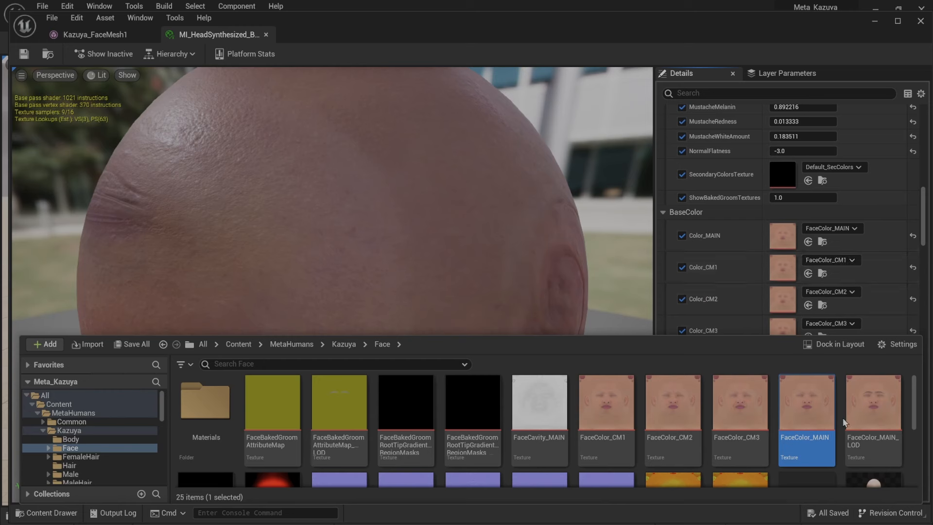
{"action": "right_click", "coordinate": [811, 422]}
{"action": "mouse_move", "coordinate": [850, 272]}
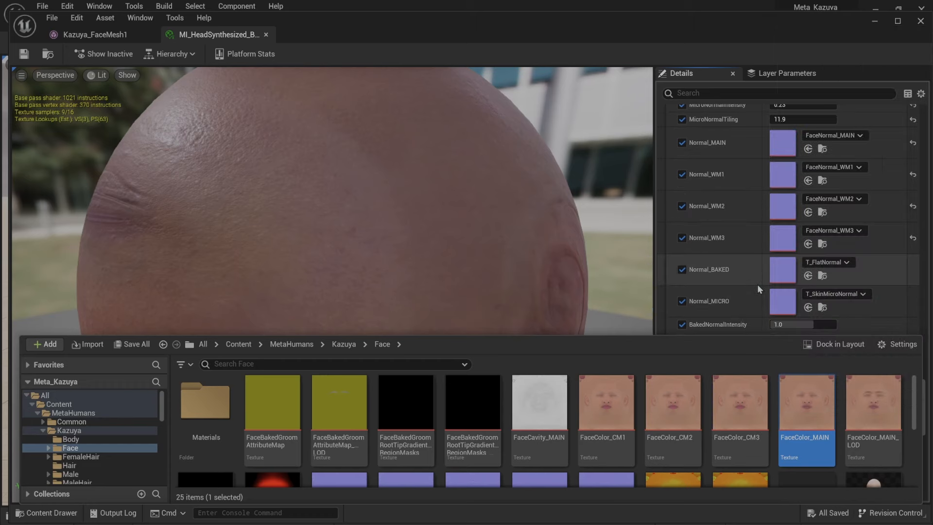
Step: Locate the head material's FaceNormal_MAIN texture in the content folders and export it to the textures folder
{"action": "left_click", "coordinate": [822, 148]}
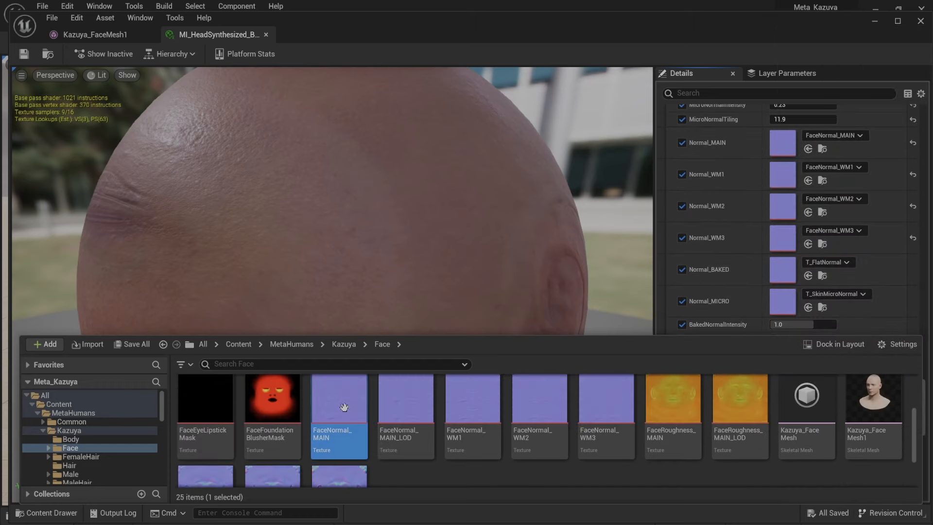
{"action": "right_click", "coordinate": [343, 404]}
{"action": "mouse_move", "coordinate": [487, 256]}
{"action": "left_click", "coordinate": [527, 308]}
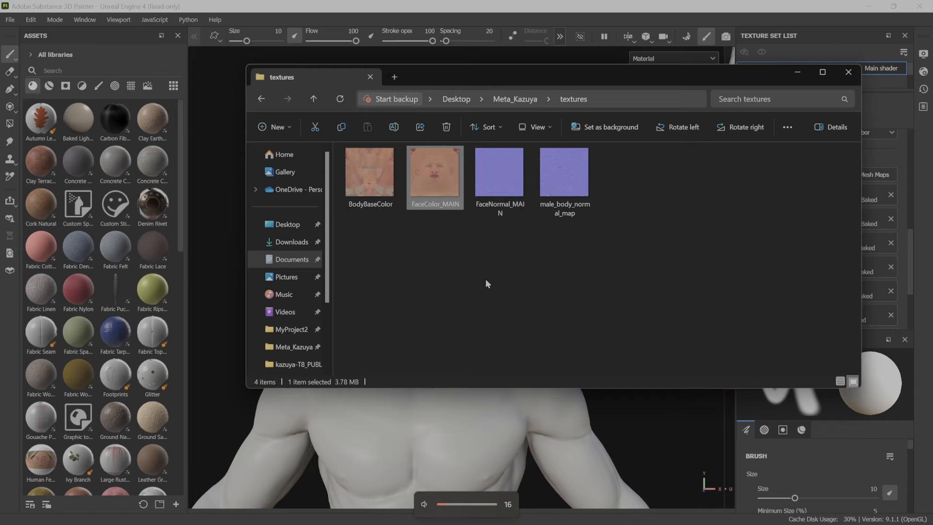
Step: In the textures folder, rename FaceColor_MAIN as Kazuya_color.1001 and BodyBaseColor as Kazuya_color.1002
{"action": "key", "text": "F2"}
{"action": "type", "text": "Kazuya"}
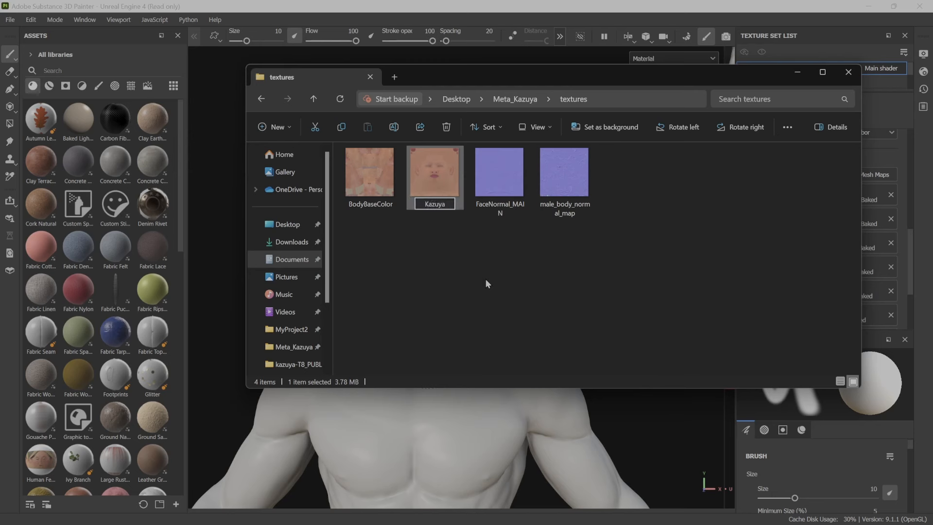
{"action": "type", "text": "_color.1001"}
{"action": "key", "text": "Return"}
{"action": "left_click", "coordinate": [375, 193]}
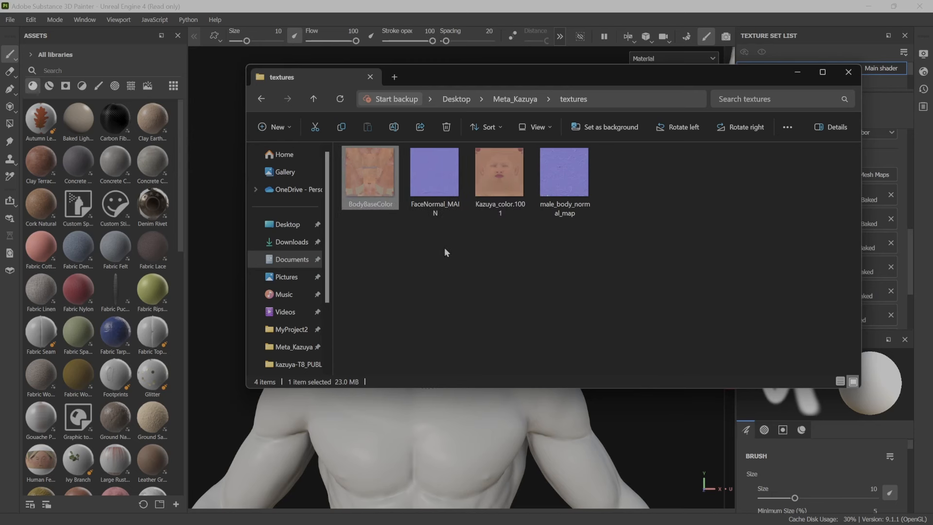
{"action": "key", "text": "F2"}
{"action": "type", "text": "K"}
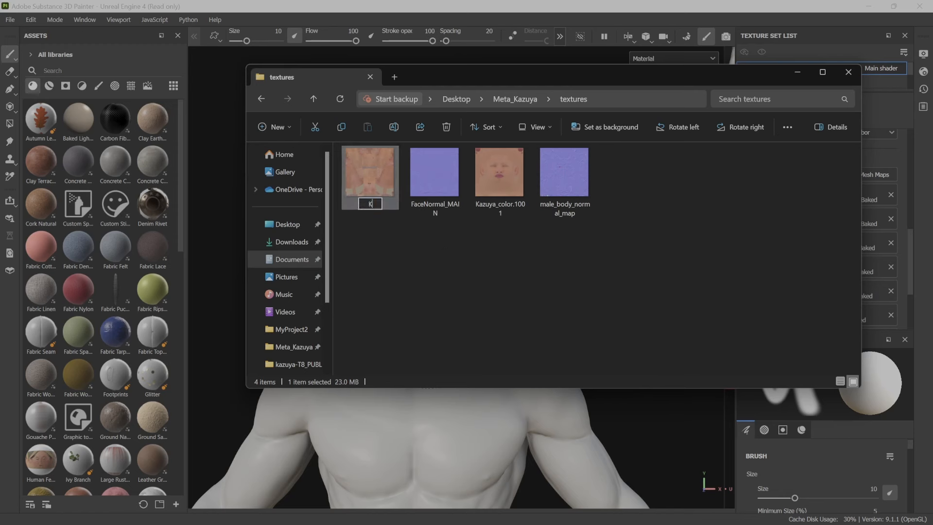
{"action": "type", "text": "azuya_color"}
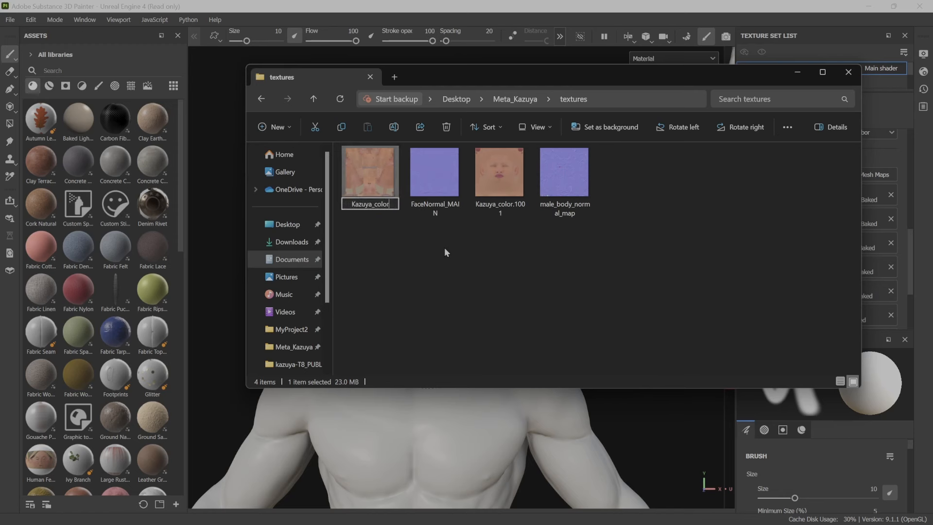
{"action": "type", "text": ".1002"}
{"action": "key", "text": "Return"}
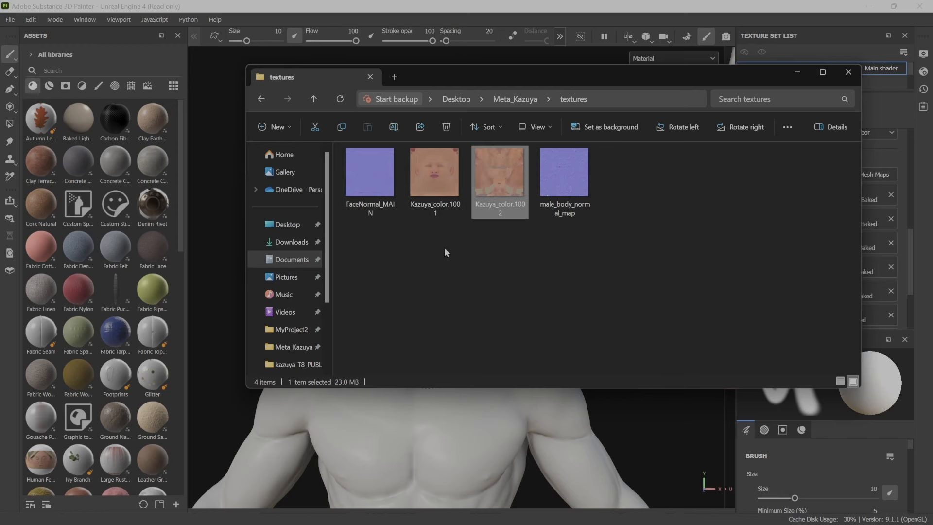
Step: Rename FaceNormal_MAIN as Kazuya_normal.1001 and male_body_normal_map as Kazuya_normal.1002
{"action": "left_click", "coordinate": [378, 211]}
{"action": "key", "text": "F2"}
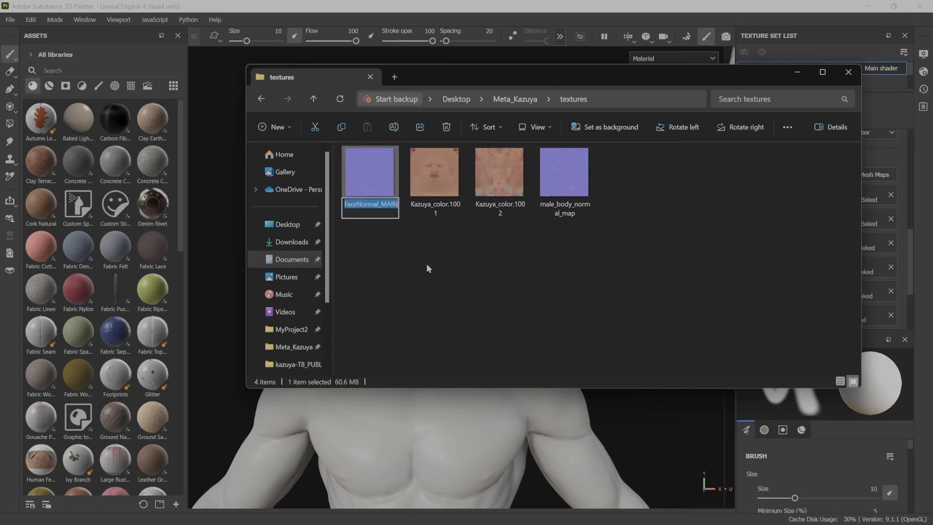
{"action": "type", "text": "Kazuya"}
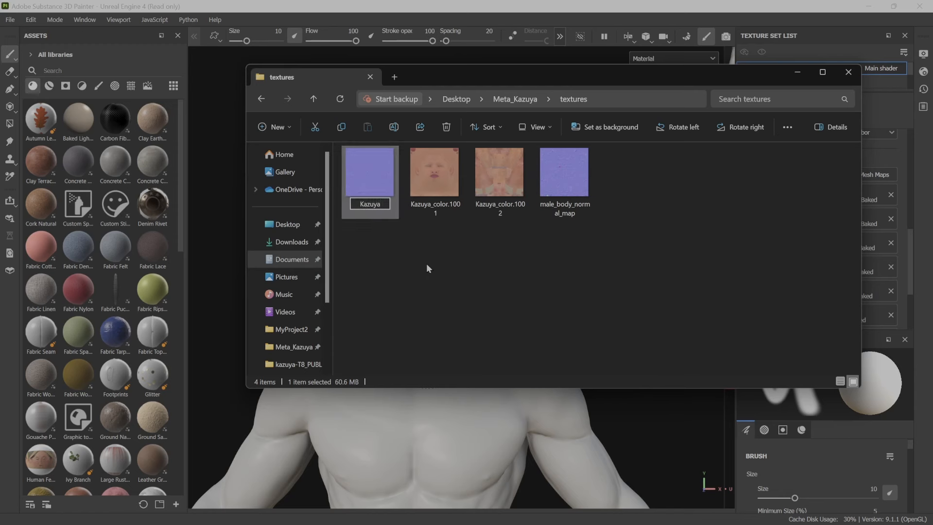
{"action": "type", "text": "_normal.1001"}
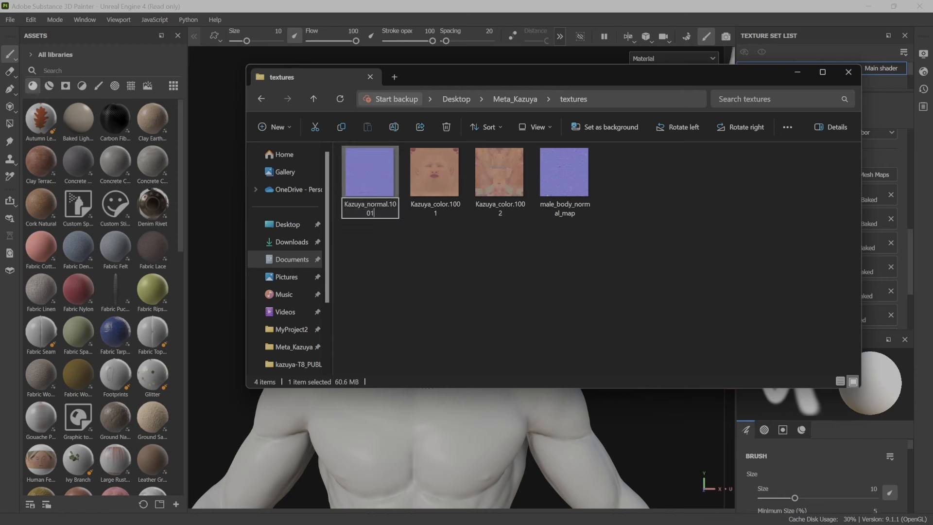
{"action": "key", "text": "Return"}
{"action": "left_click", "coordinate": [575, 204]}
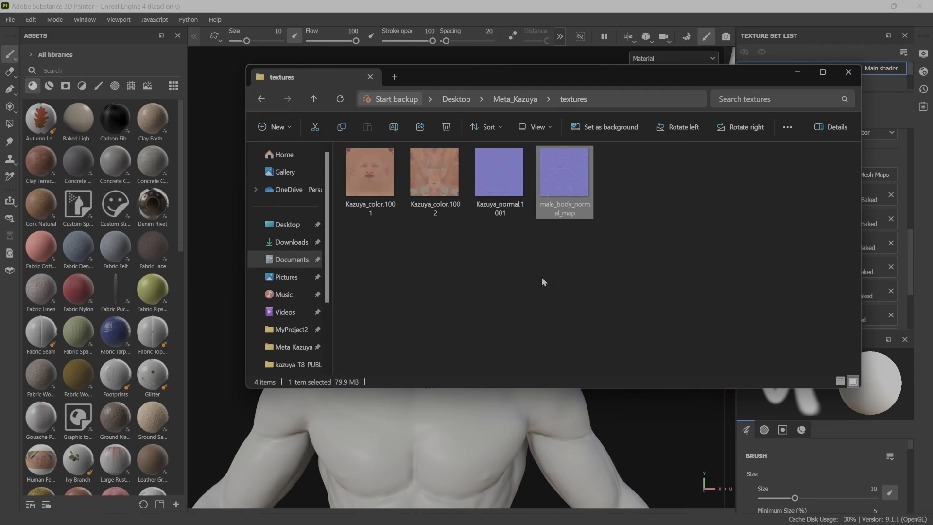
{"action": "key", "text": "F2"}
{"action": "type", "text": "Kazuya"}
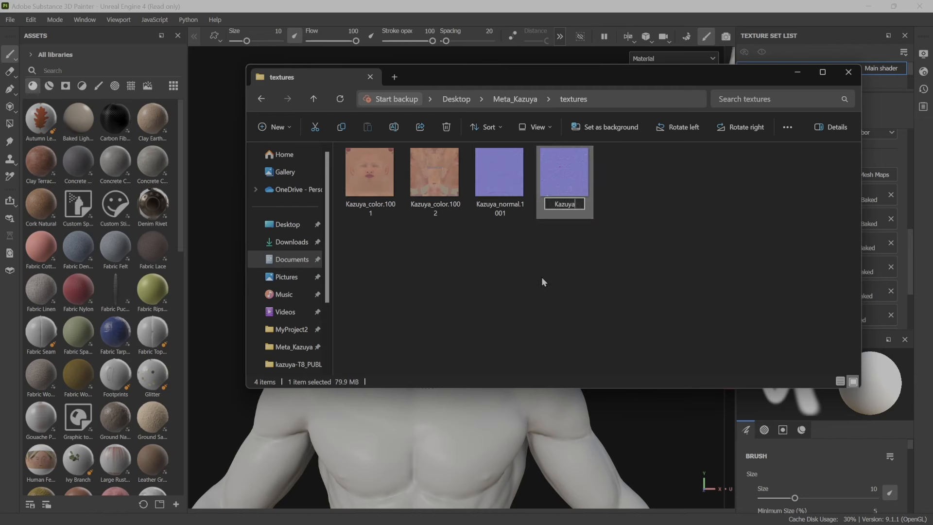
{"action": "type", "text": "_normal.1002"}
{"action": "key", "text": "Return"}
Step: Import the four Kazuya color and normal images into the Substance 3D Painter project with their usage set to texture
{"action": "left_click", "coordinate": [541, 277]}
{"action": "left_click_drag", "start_coordinate": [714, 268], "coordinate": [114, 167]}
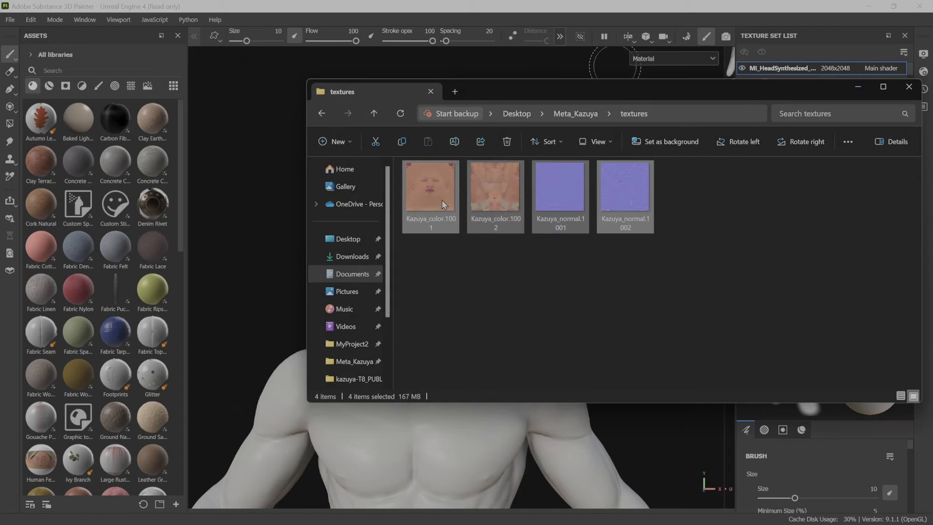
{"action": "left_click", "coordinate": [606, 159]}
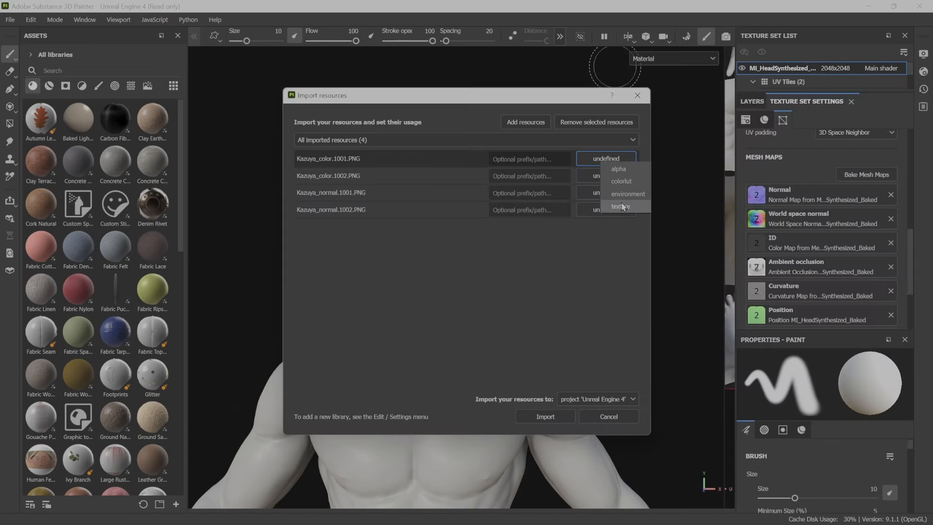
{"action": "left_click", "coordinate": [623, 208]}
{"action": "left_click", "coordinate": [626, 193]}
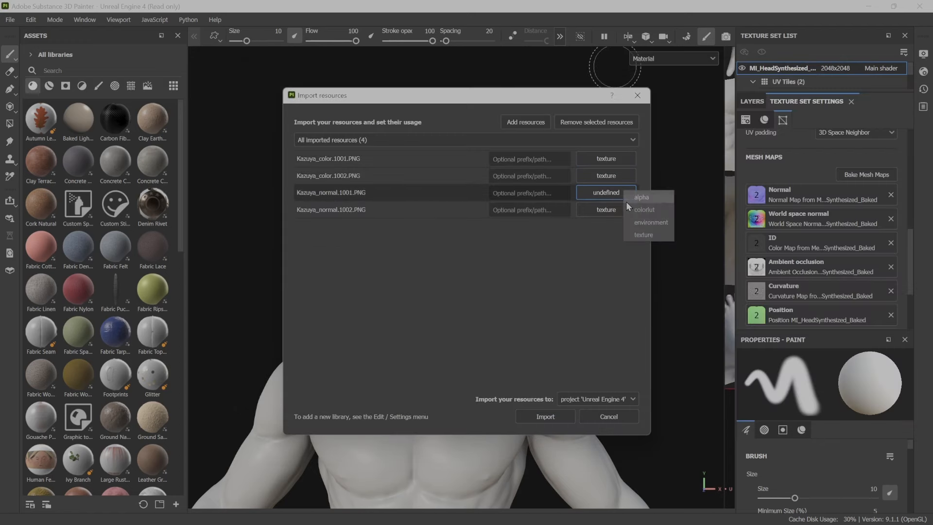
{"action": "left_click", "coordinate": [643, 235]}
{"action": "left_click", "coordinate": [546, 416]}
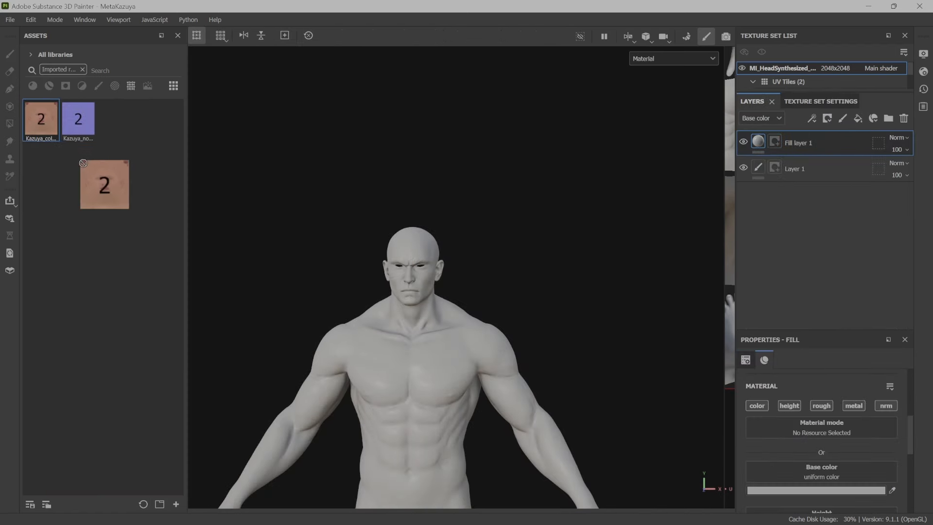
Step: Assign Kazuya_color to the base color and Kazuya_normal to the normal channel of Fill layer 1
{"action": "left_click_drag", "start_coordinate": [104, 184], "coordinate": [870, 477]}
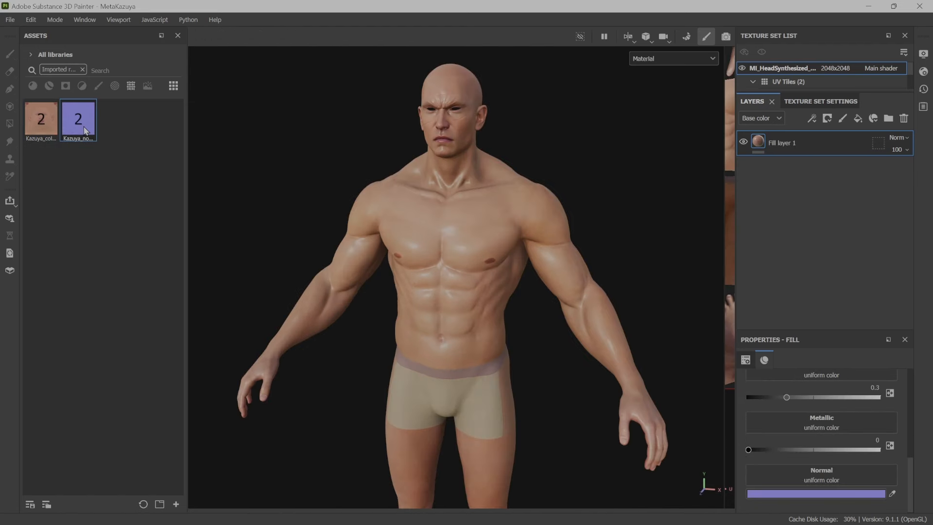
{"action": "left_click_drag", "start_coordinate": [77, 119], "coordinate": [822, 494]}
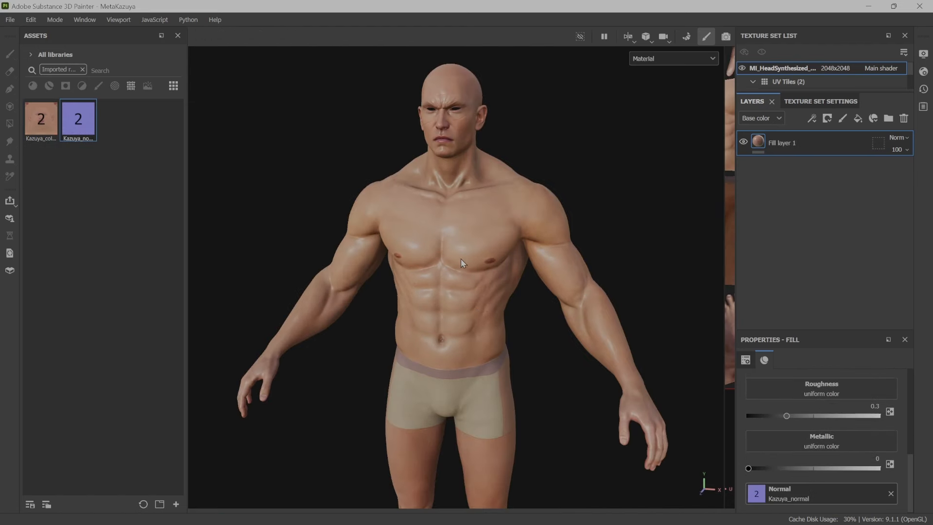
{"action": "scroll", "coordinate": [459, 274], "scroll_direction": "up", "scroll_amount": 5}
{"action": "left_click_drag", "start_coordinate": [461, 267], "coordinate": [521, 282], "text": "alt"}
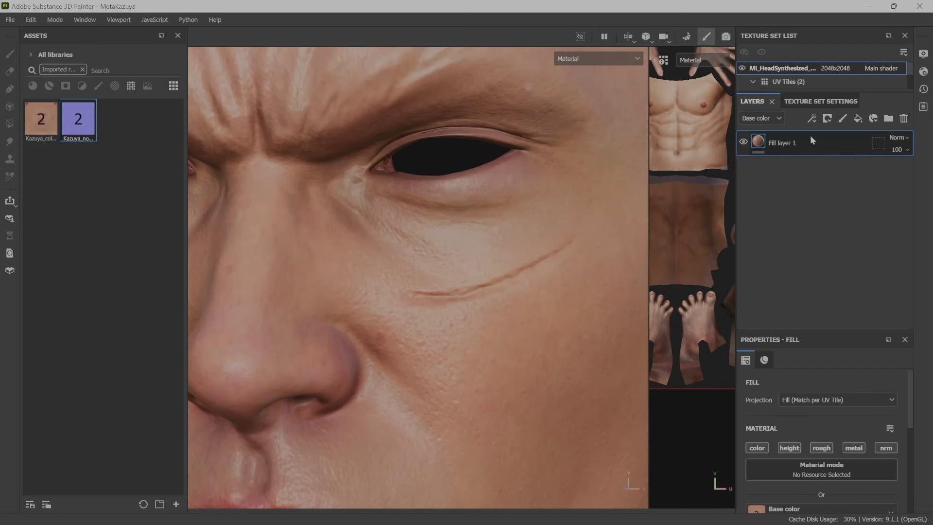
Step: Add a white mask with a paint effect to Fill layer 1 for the cheek scars and place a new fill layer beneath it
{"action": "right_click", "coordinate": [807, 145]}
{"action": "left_click", "coordinate": [818, 20]}
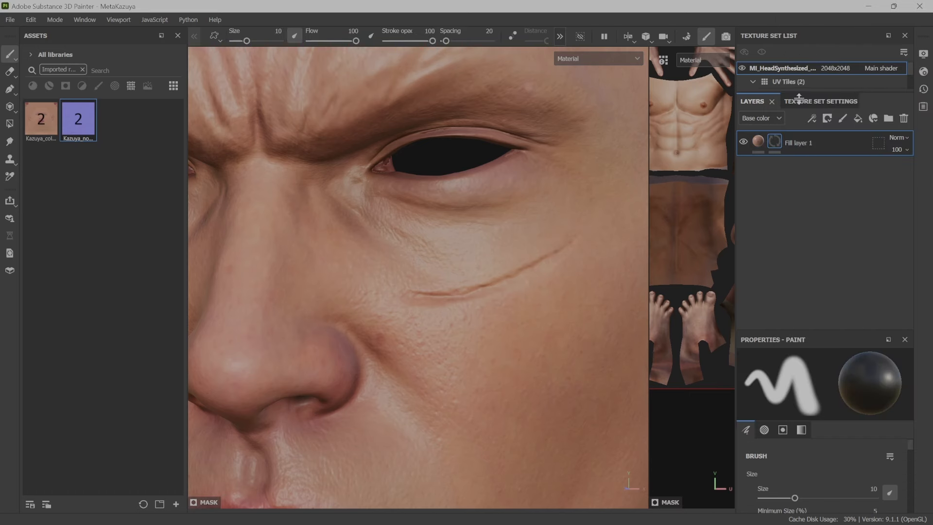
{"action": "right_click", "coordinate": [803, 143]}
{"action": "left_click", "coordinate": [811, 417]}
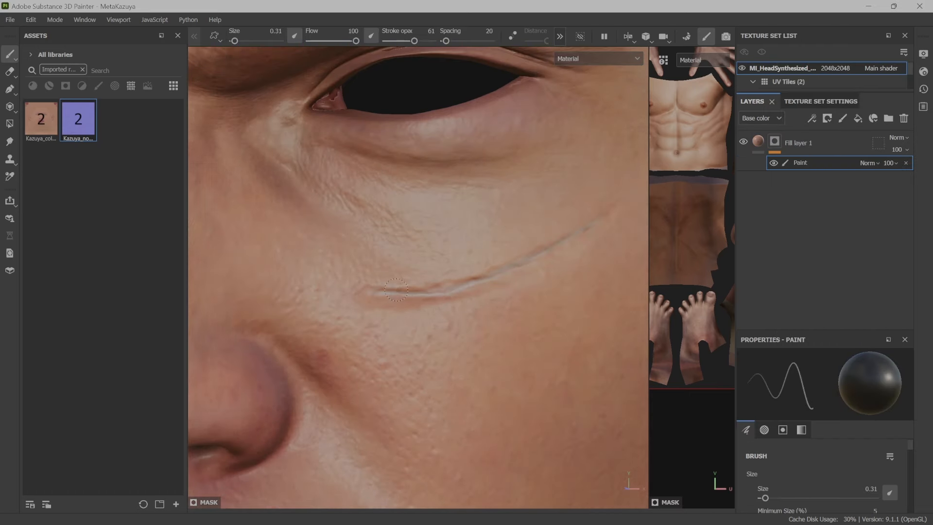
{"action": "left_click", "coordinate": [858, 118]}
{"action": "left_click_drag", "start_coordinate": [814, 136], "coordinate": [811, 200]}
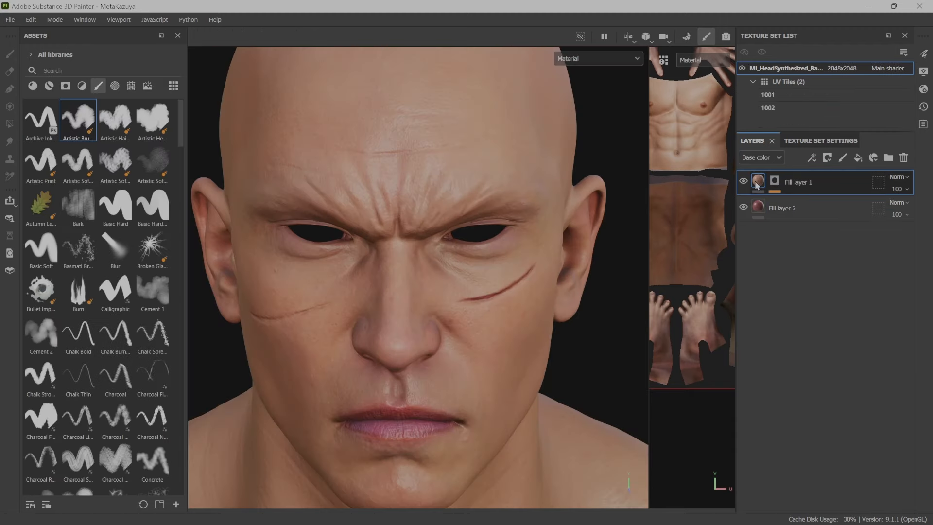
Step: Add a Levels effect to Fill layer 1's base color and adjust its levels
{"action": "right_click", "coordinate": [756, 181]}
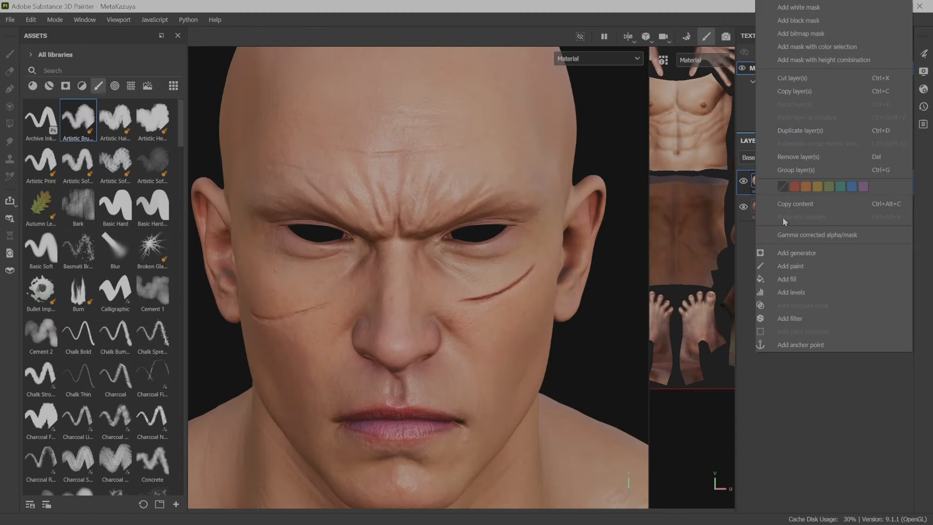
{"action": "left_click", "coordinate": [798, 292]}
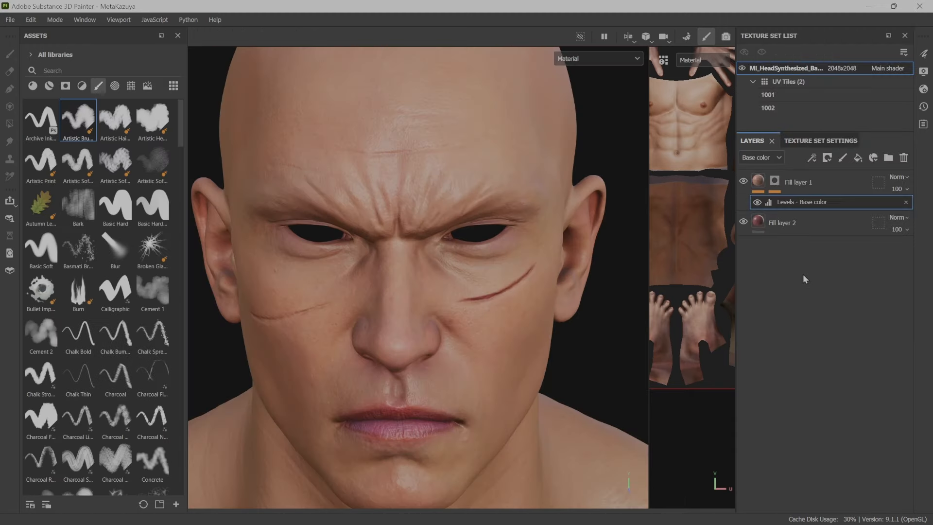
{"action": "mouse_move", "coordinate": [749, 314]}
{"action": "left_mouse_down"}
{"action": "mouse_move", "coordinate": [765, 314]}
{"action": "mouse_move", "coordinate": [737, 315]}
{"action": "left_mouse_up"}
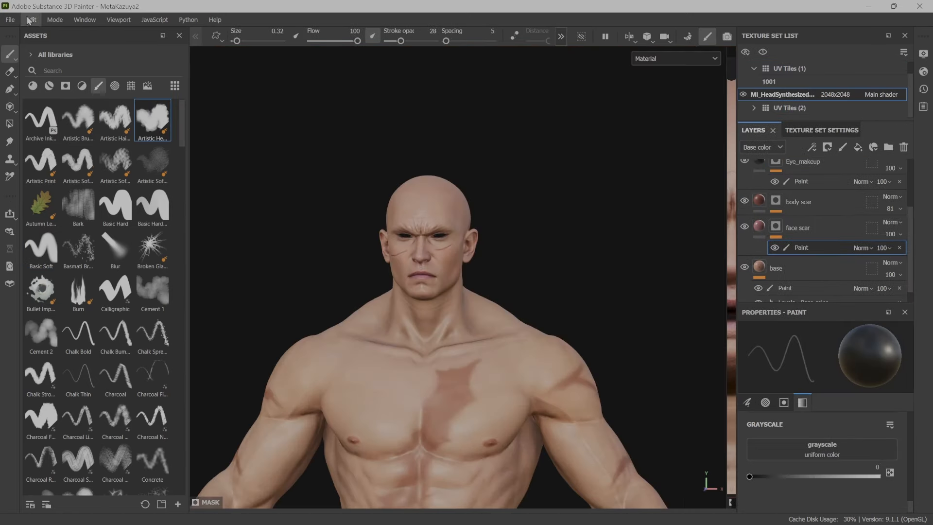
Step: Open the texture export settings and create a new folder inside Desktop/Meta_Kazuya as the output directory
{"action": "left_click", "coordinate": [27, 20]}
{"action": "mouse_move", "coordinate": [6, 18]}
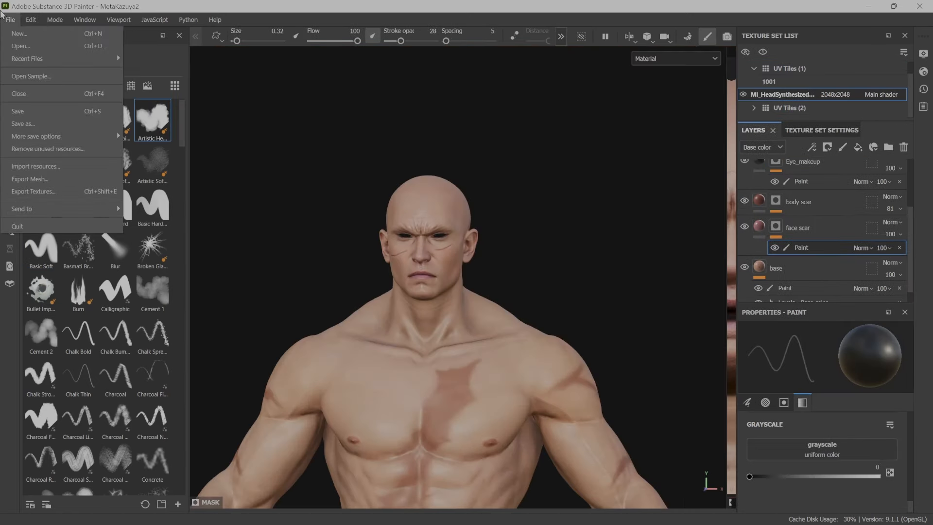
{"action": "left_click", "coordinate": [27, 192]}
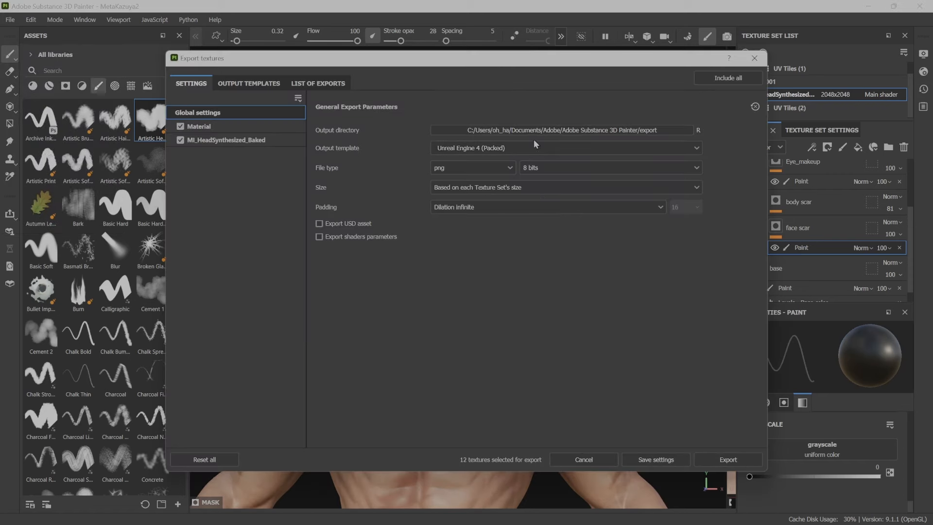
{"action": "left_click", "coordinate": [536, 133]}
{"action": "left_click", "coordinate": [349, 210]}
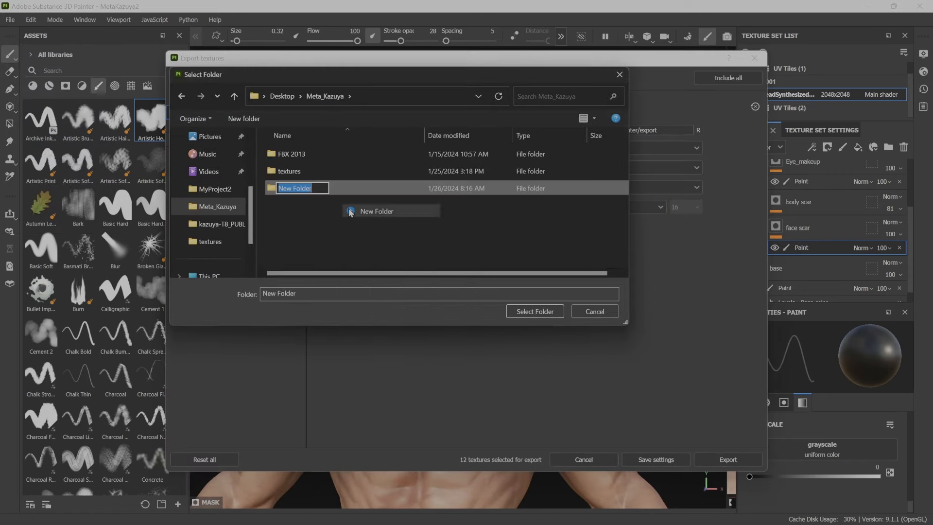
{"action": "key", "text": "Return"}
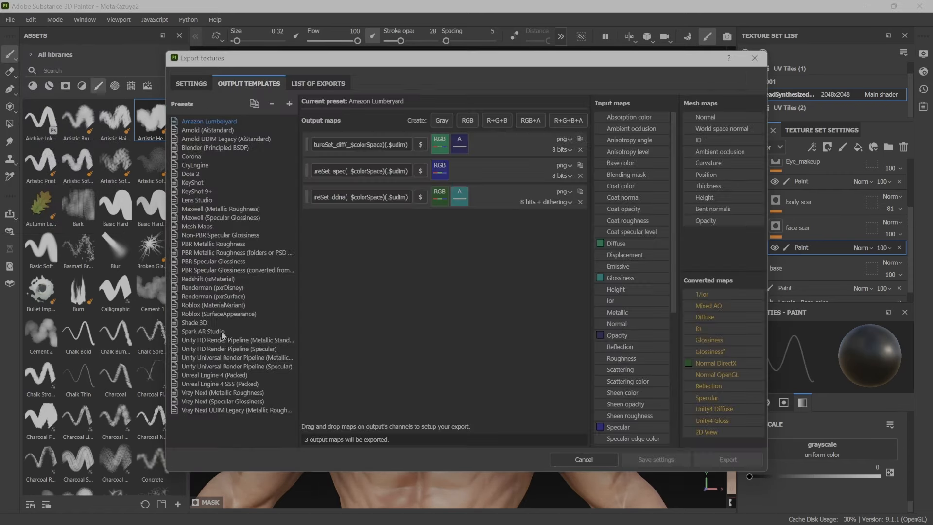
Step: Remove the Emissive output map from the Unreal Engine 4 (Packed) template and export the textures
{"action": "left_click", "coordinate": [215, 376]}
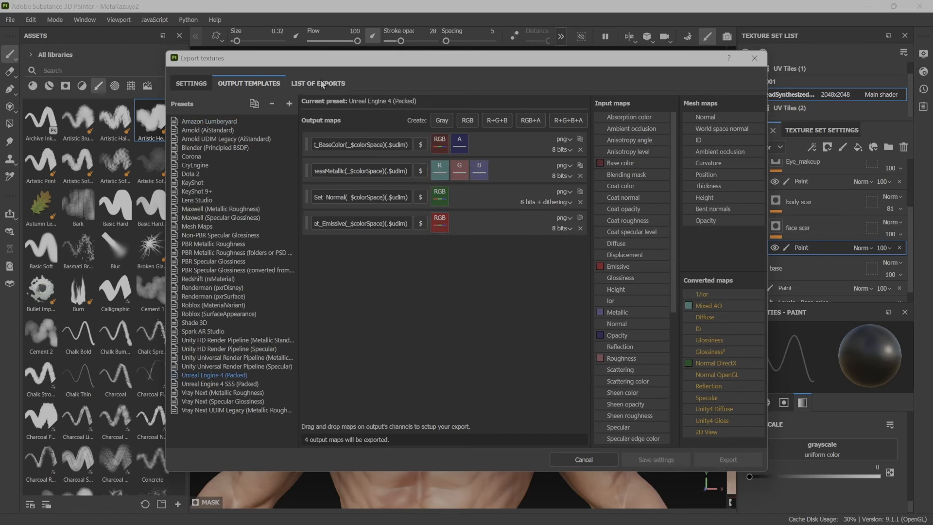
{"action": "left_click", "coordinate": [580, 229]}
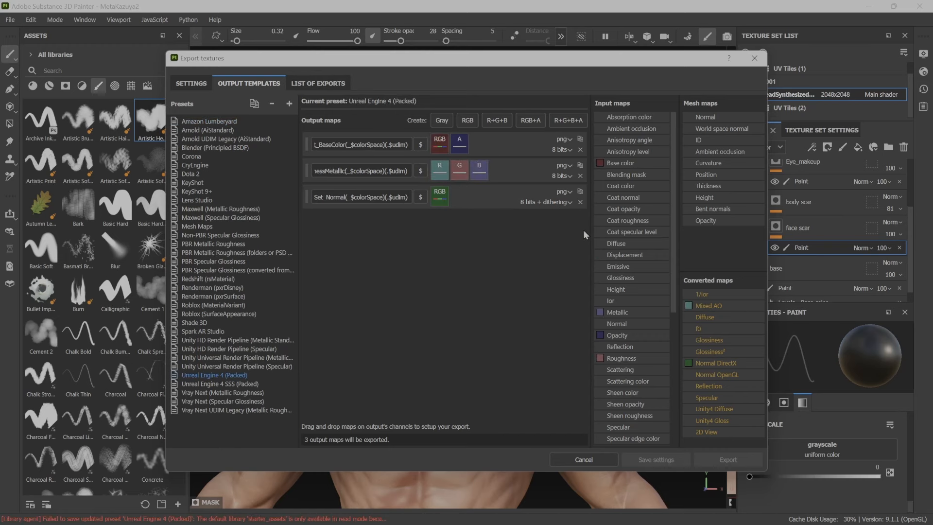
{"action": "left_click", "coordinate": [191, 84]}
{"action": "left_click", "coordinate": [742, 459]}
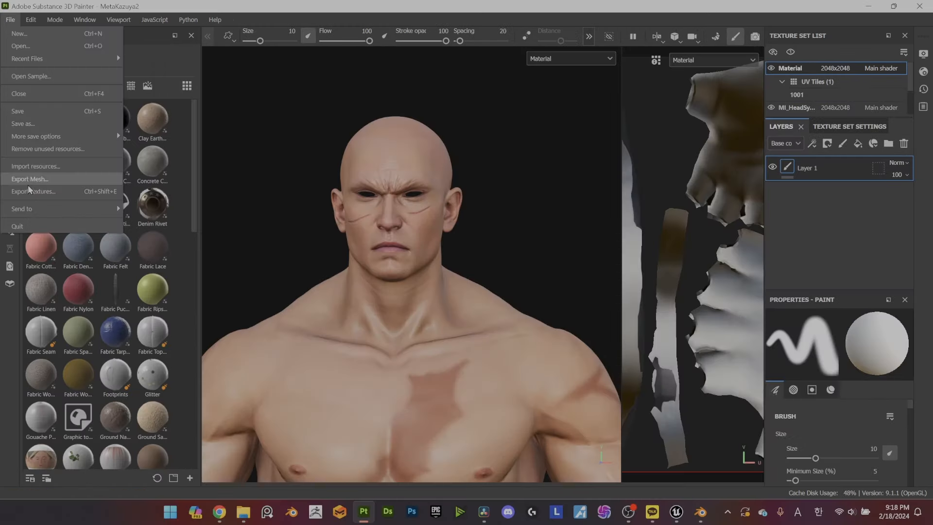
Step: Open the texture export settings, set the size for MI_HeadSynthesized_Baked to 8192x8192 and toggle its color output map
{"action": "left_click", "coordinate": [29, 183]}
{"action": "left_click", "coordinate": [230, 127]}
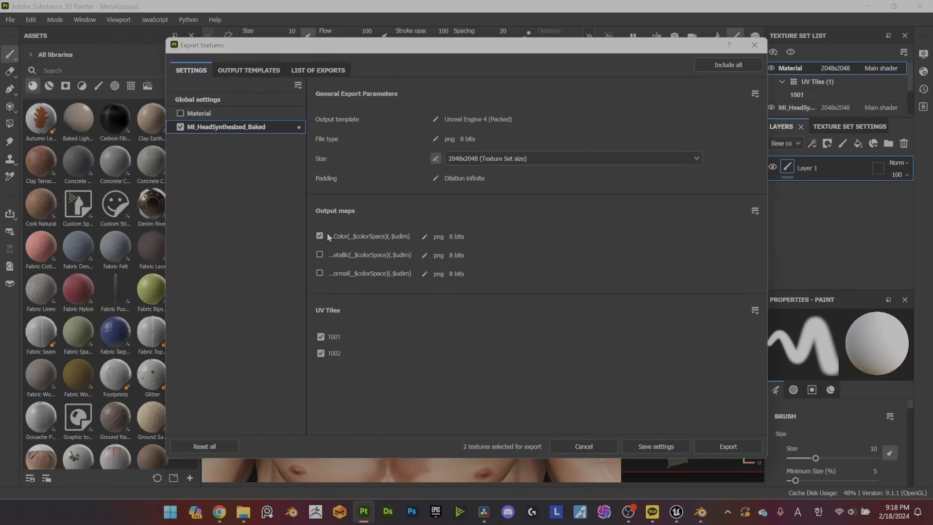
{"action": "left_click", "coordinate": [487, 159]}
{"action": "left_click", "coordinate": [485, 238]}
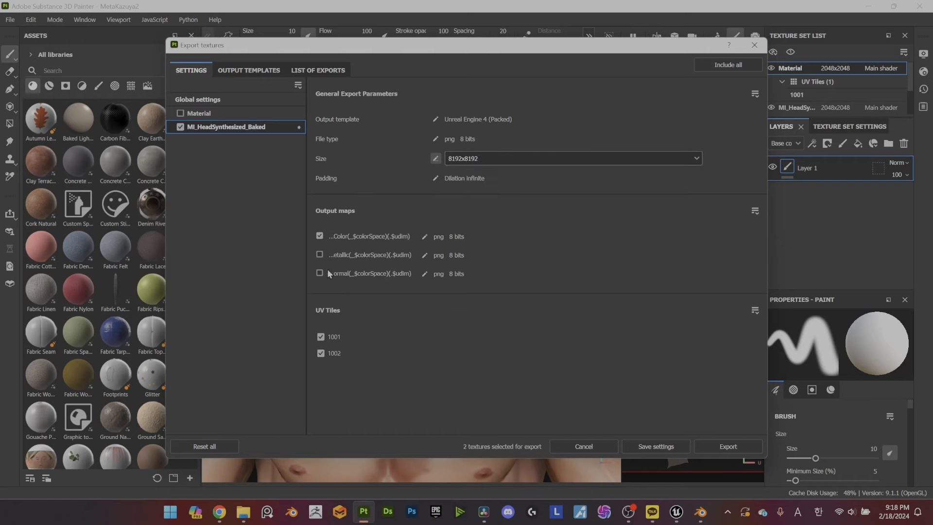
{"action": "left_click", "coordinate": [319, 236]}
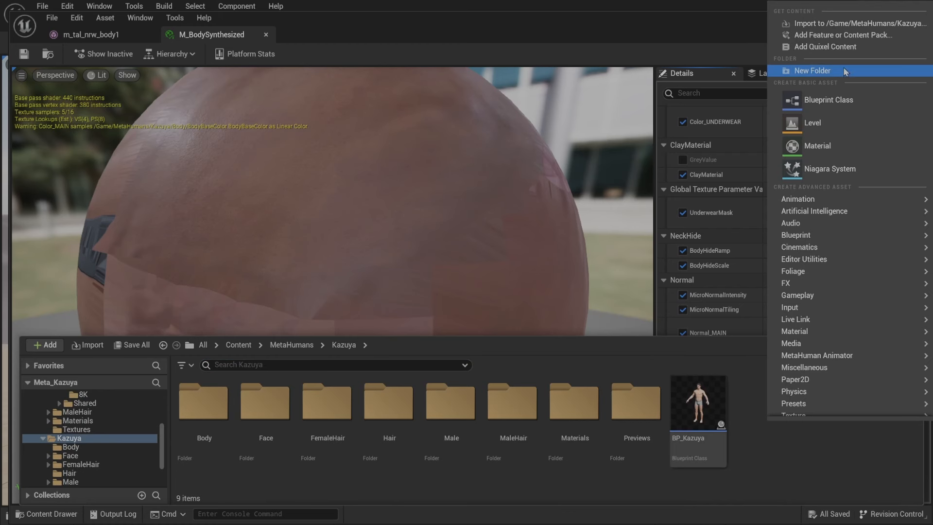
Step: Switch to Unreal Engine and create a new folder SPtextures inside Content/MetaHumans/Kazuya
{"action": "left_click", "coordinate": [840, 69]}
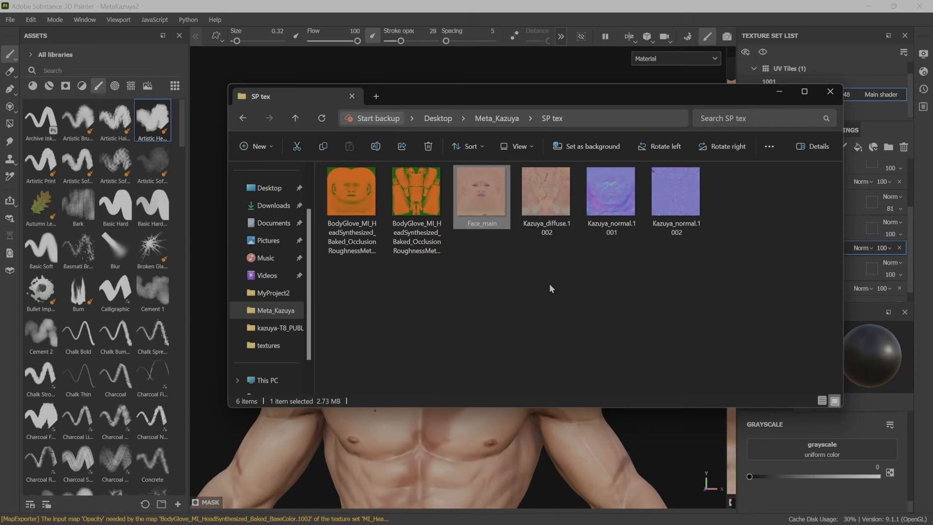
Step: In the SP tex folder, rename Kazuya_diffuse.1002 as Body_main, Kazuya_normal.1001 as Face_nor_main and Kazuya_normal.1002 as Body_nor_main
{"action": "left_click", "coordinate": [558, 217]}
{"action": "key", "text": "F2"}
{"action": "type", "text": "Body_main"}
{"action": "key", "text": "Tab"}
{"action": "type", "text": "Fa"}
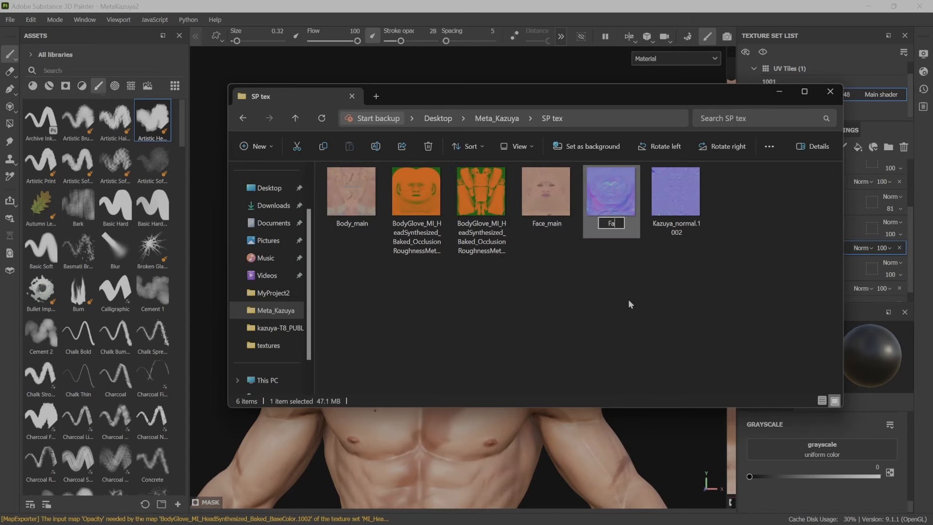
{"action": "type", "text": "ce_nor_main"}
{"action": "key", "text": "Tab"}
{"action": "type", "text": "Body_nor"}
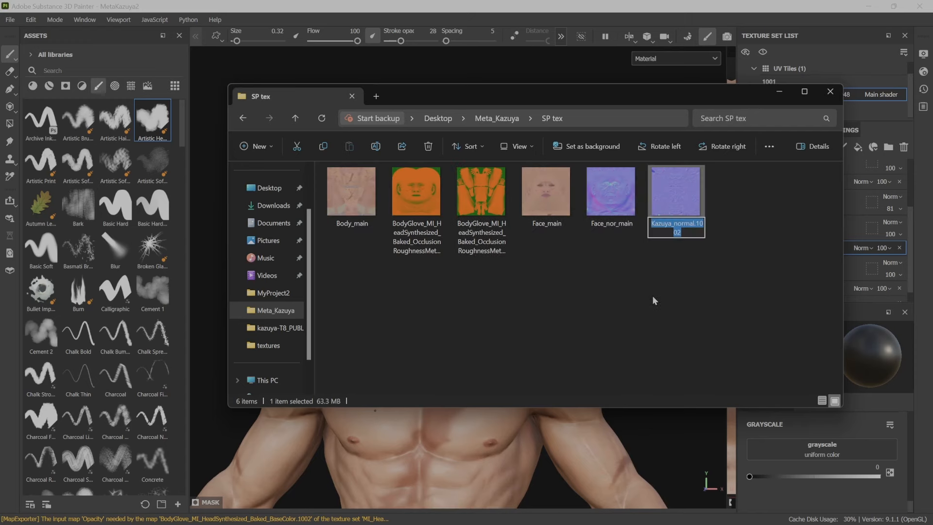
{"action": "type", "text": "_main"}
{"action": "key", "text": "Return"}
Step: Import Body_main, Body_nor_main, Face_main and Face_nor_main into the SPtextures folder of the Unreal project
{"action": "left_click_drag", "start_coordinate": [627, 268], "coordinate": [700, 190], "text": "ctrl"}
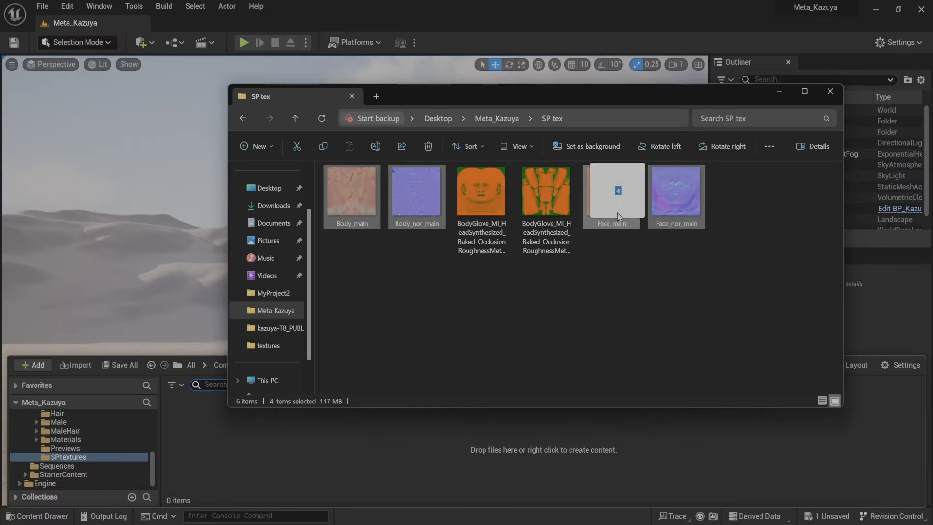
{"action": "left_click_drag", "start_coordinate": [515, 456], "coordinate": [516, 456]}
{"action": "left_click", "coordinate": [41, 516]}
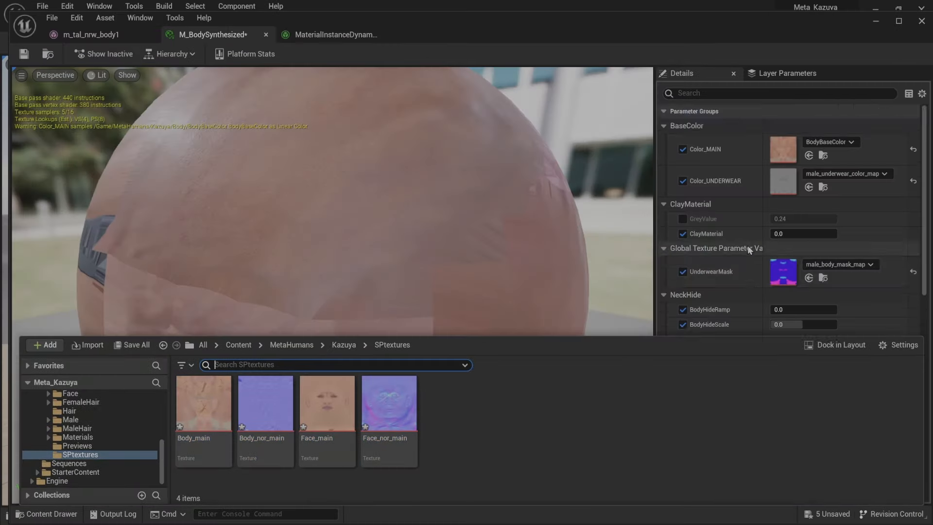
Step: In the M_BodySynthesized material, assign Body_main to Color_MAIN and Body_nor_main to Normal_MAIN
{"action": "scroll", "coordinate": [748, 249], "scroll_direction": "down", "scroll_amount": 2}
{"action": "scroll", "coordinate": [748, 249], "scroll_direction": "up", "scroll_amount": 2}
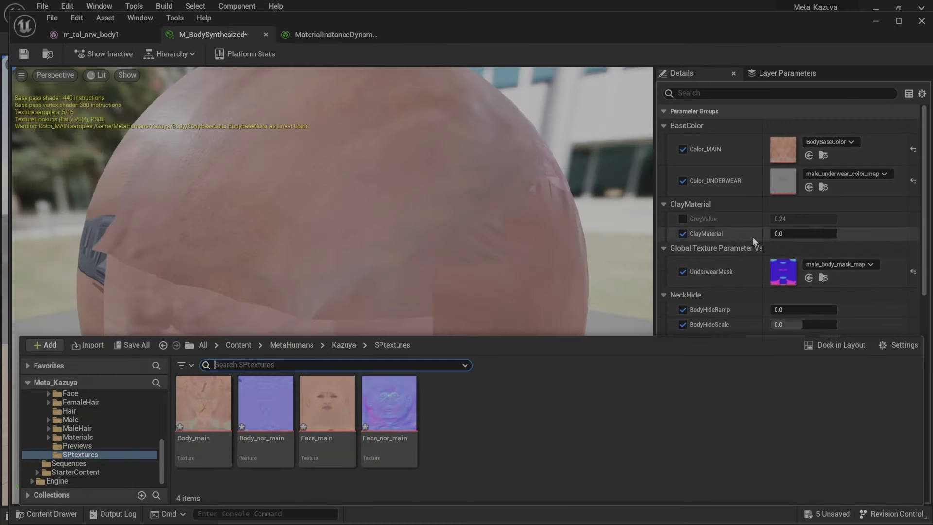
{"action": "left_click_drag", "start_coordinate": [204, 406], "coordinate": [784, 150]}
{"action": "scroll", "coordinate": [766, 216], "scroll_direction": "down", "scroll_amount": 4}
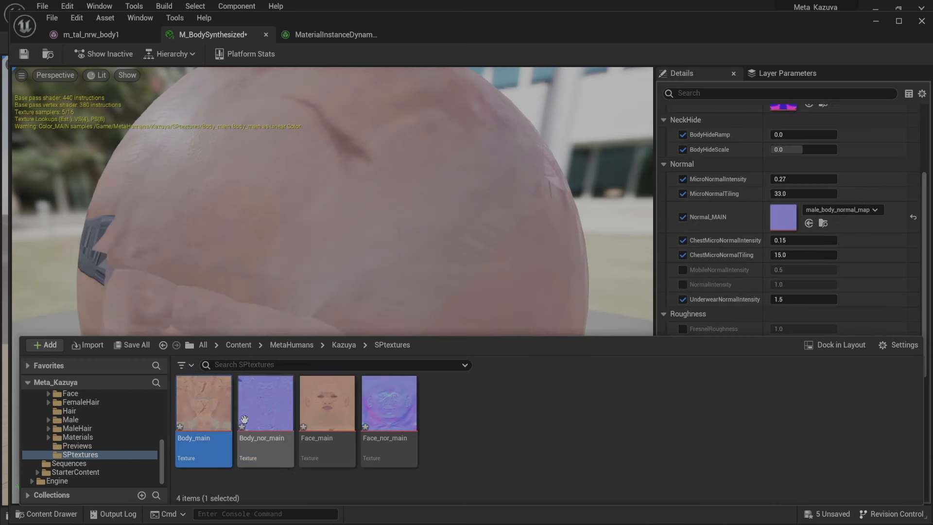
{"action": "left_click_drag", "start_coordinate": [257, 413], "coordinate": [783, 216]}
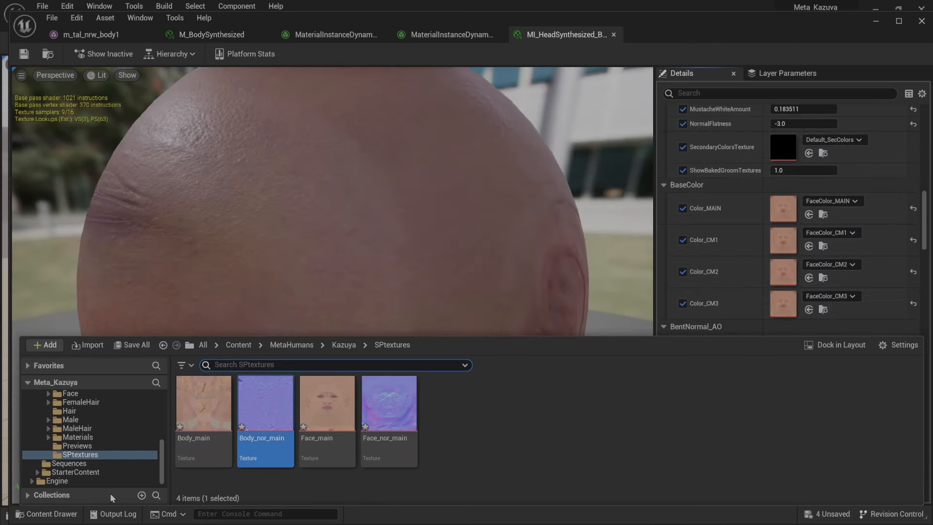
Step: In the MI_HeadSynthesized_Baked material, assign Face_main to Color_MAIN and Face_nor_main to Normal_MAIN
{"action": "left_click_drag", "start_coordinate": [327, 403], "coordinate": [783, 207]}
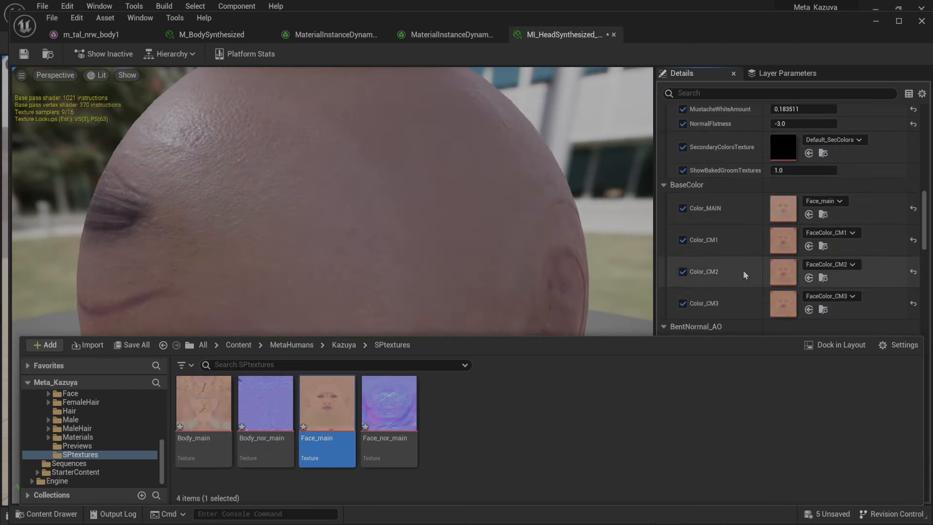
{"action": "scroll", "coordinate": [743, 272], "scroll_direction": "down", "scroll_amount": 4}
{"action": "left_click_drag", "start_coordinate": [389, 403], "coordinate": [782, 188]}
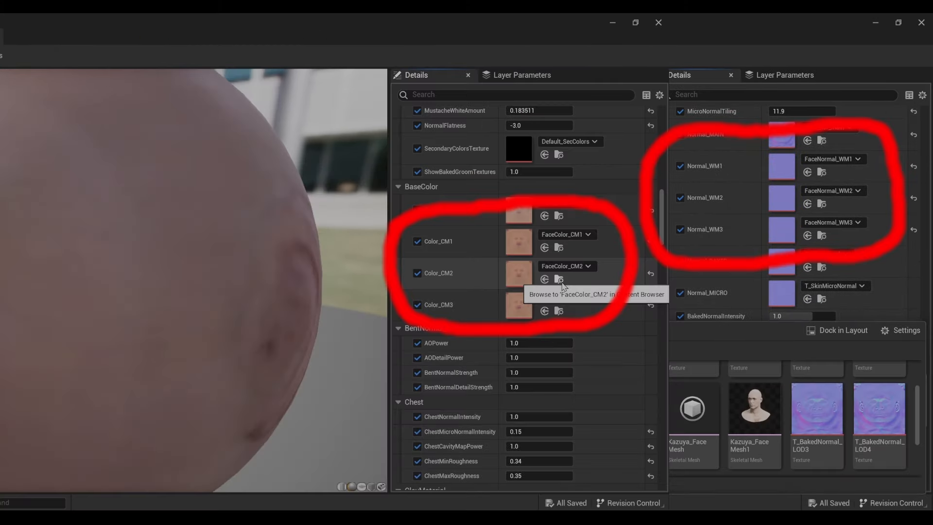
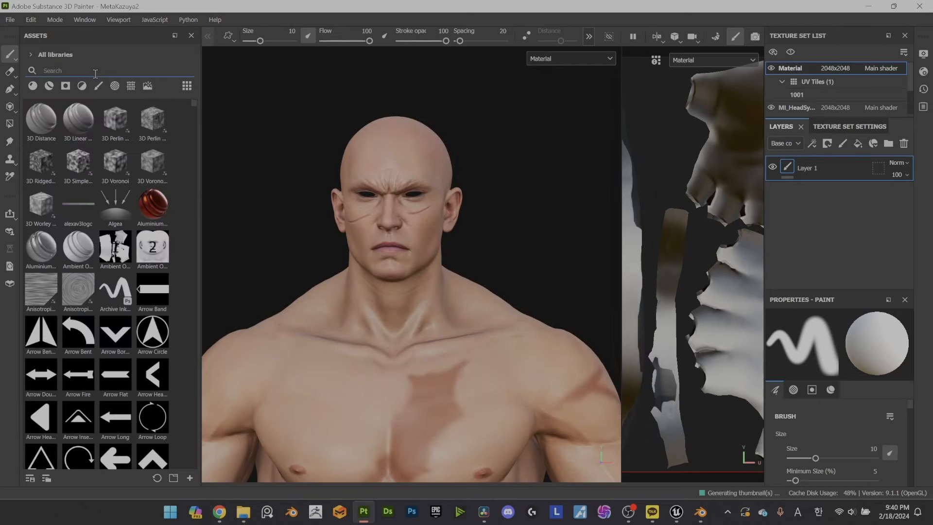
Step: In Substance 3D Painter, assign the FaceNormal_WM1 map to the normal channel of the head texture set's base layer
{"action": "left_click", "coordinate": [798, 108]}
{"action": "scroll", "coordinate": [836, 389], "scroll_direction": "down", "scroll_amount": 3}
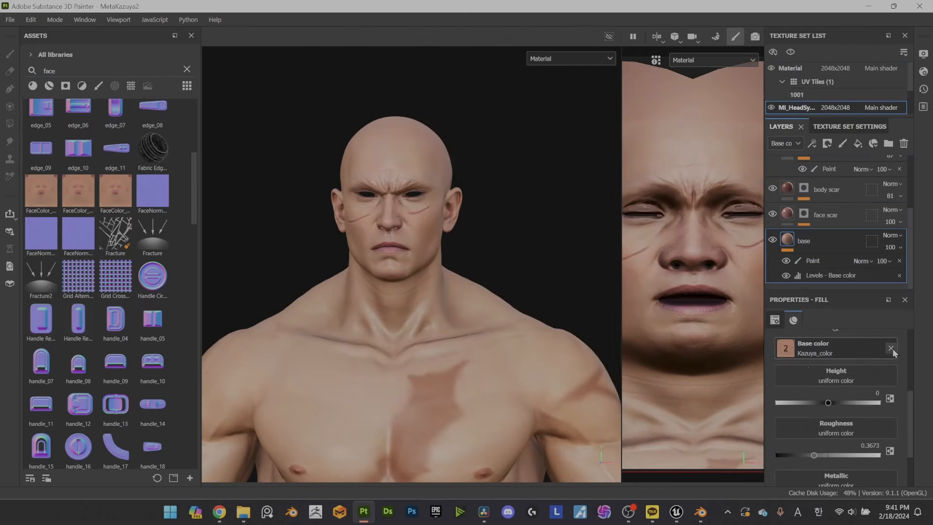
{"action": "left_click_drag", "start_coordinate": [165, 191], "coordinate": [798, 468]}
Step: Open the texture export settings for MI_HeadSynthesized_Baked and export its textures
{"action": "left_click", "coordinate": [7, 19]}
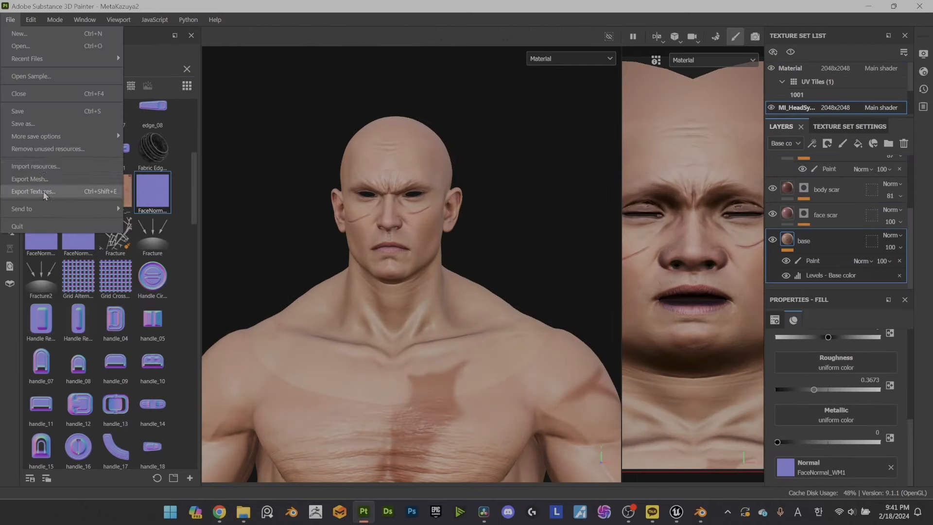
{"action": "left_click", "coordinate": [46, 193]}
{"action": "left_click", "coordinate": [226, 128]}
{"action": "left_click", "coordinate": [715, 446]}
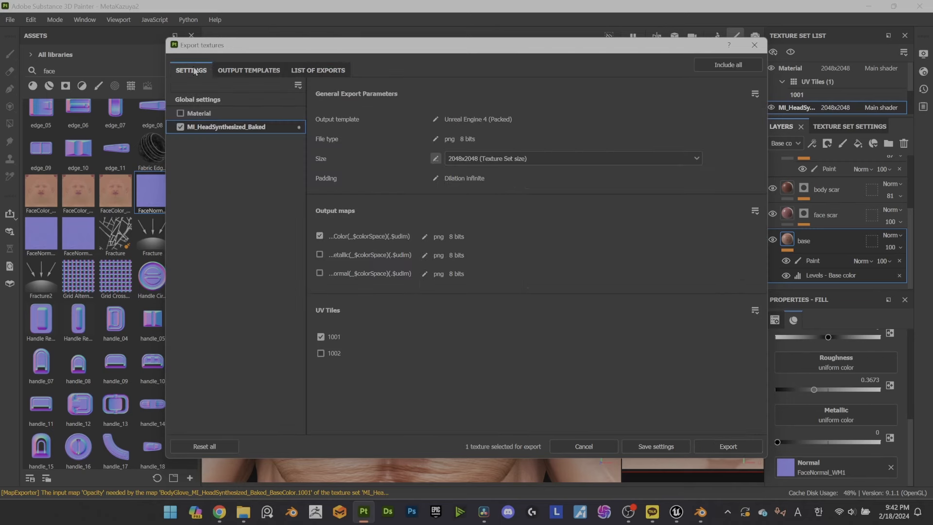
Step: Check the output directory in the global export settings, and export the MI_HeadSynthesized_Baked color map for UV tile 1001 at 2048x2048
{"action": "left_click", "coordinate": [213, 101]}
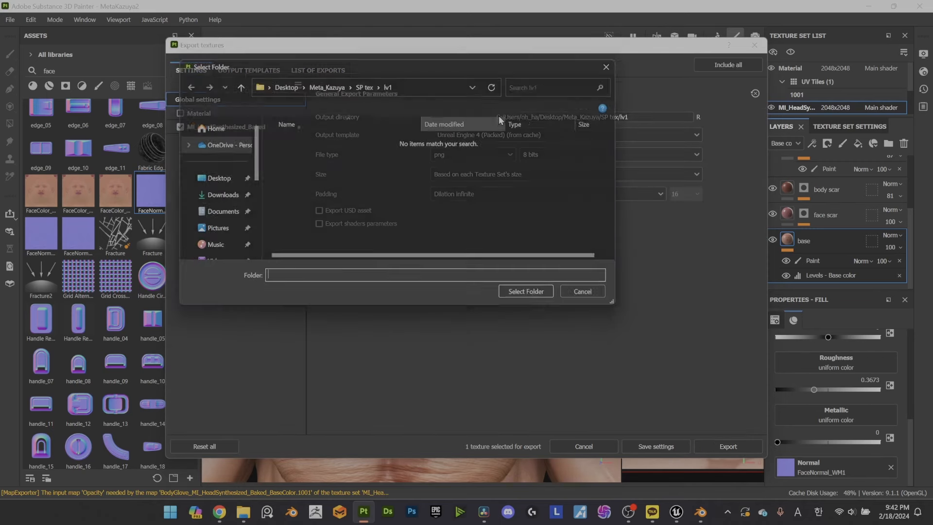
{"action": "left_click", "coordinate": [226, 127]}
{"action": "left_click", "coordinate": [245, 71]}
{"action": "left_click", "coordinate": [194, 71]}
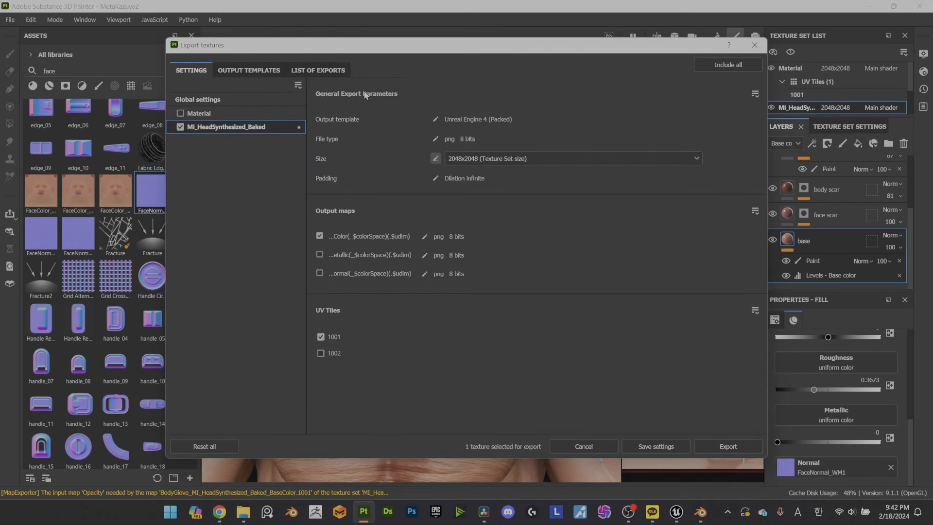
{"action": "left_click", "coordinate": [728, 446]}
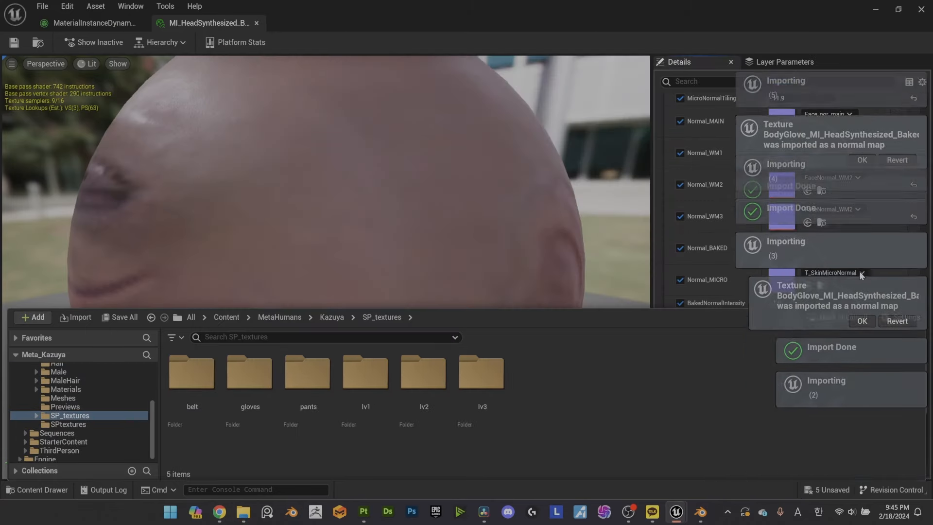
Step: In Unreal's head material, assign the normal textures from the lv1, lv2 and lv3 folders to Normal_WM1, Normal_WM2 and Normal_WM3
{"action": "double_click", "coordinate": [366, 375]}
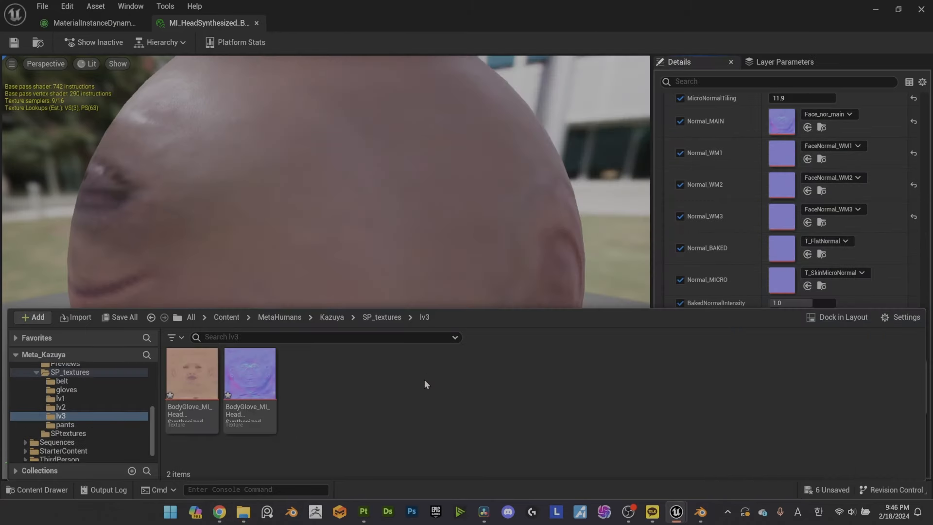
{"action": "left_click_drag", "start_coordinate": [250, 374], "coordinate": [785, 159]}
{"action": "left_click", "coordinate": [61, 407]}
{"action": "left_click_drag", "start_coordinate": [250, 375], "coordinate": [782, 184]}
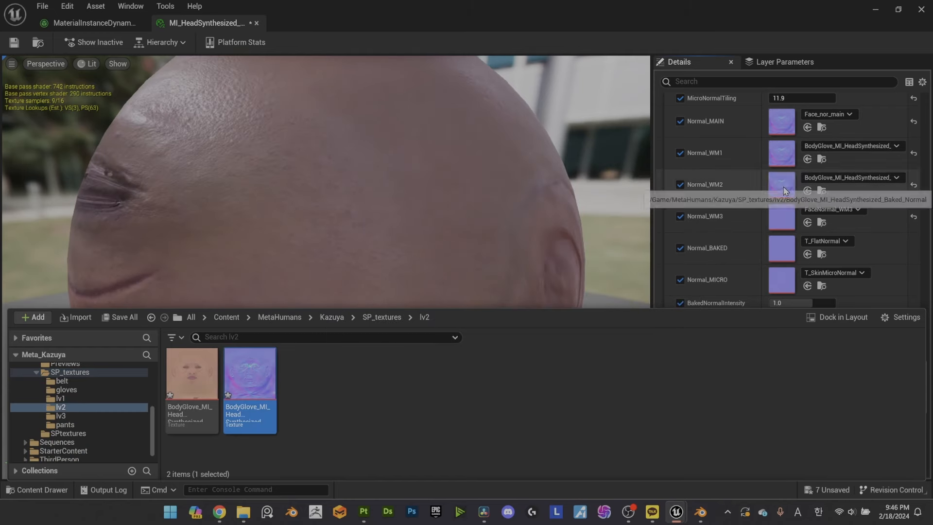
{"action": "left_click", "coordinate": [386, 318]}
{"action": "double_click", "coordinate": [424, 375]}
{"action": "left_click_drag", "start_coordinate": [253, 375], "coordinate": [784, 219]}
Step: Assign the face color textures from the SP_textures level folders to the head material's Color_CM slots
{"action": "scroll", "coordinate": [798, 238], "scroll_direction": "up", "scroll_amount": 10}
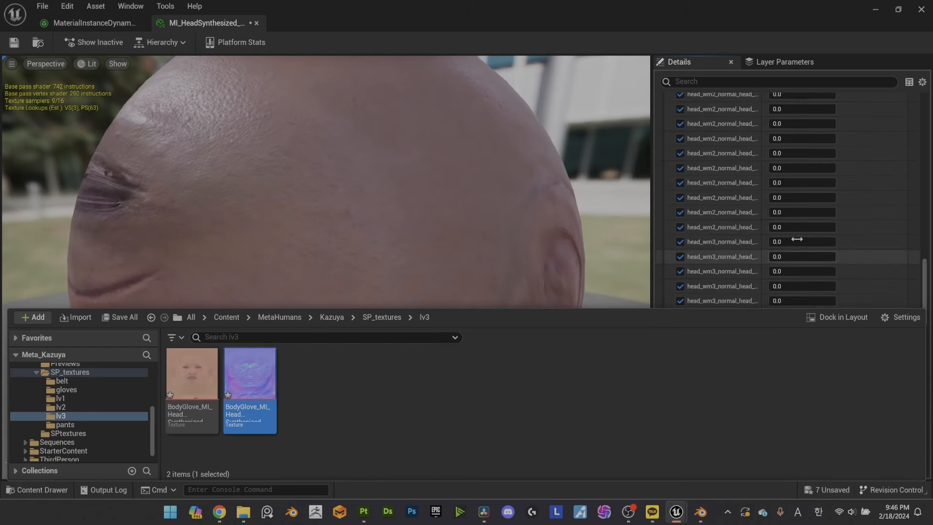
{"action": "left_click_drag", "start_coordinate": [925, 292], "coordinate": [925, 195]}
{"action": "left_click", "coordinate": [47, 492]}
{"action": "left_click_drag", "start_coordinate": [195, 381], "coordinate": [805, 195]}
{"action": "left_click", "coordinate": [61, 407]}
{"action": "left_click", "coordinate": [382, 317]}
{"action": "double_click", "coordinate": [308, 374]}
{"action": "left_click_drag", "start_coordinate": [192, 374], "coordinate": [783, 159]}
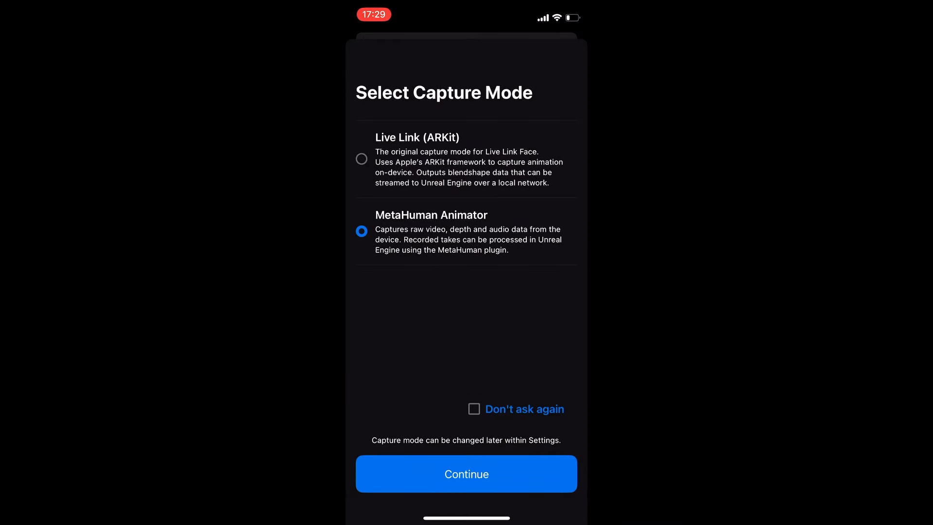
Step: Switch to the Live Link Face phone app and continue with MetaHuman Animator as the capture mode
{"action": "left_click", "coordinate": [466, 474]}
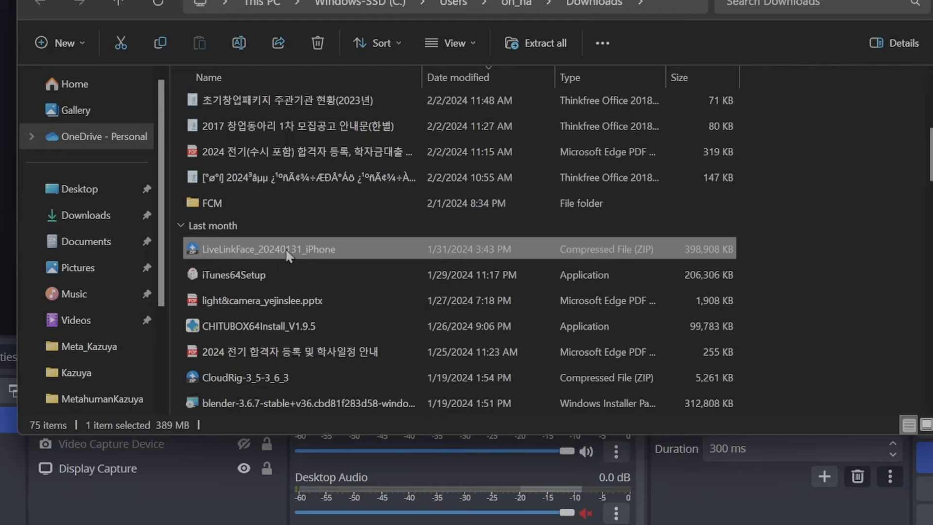
Step: Open the file options of the LiveLinkFace_20240131_iPhone archive in the Downloads folder
{"action": "right_click", "coordinate": [285, 248]}
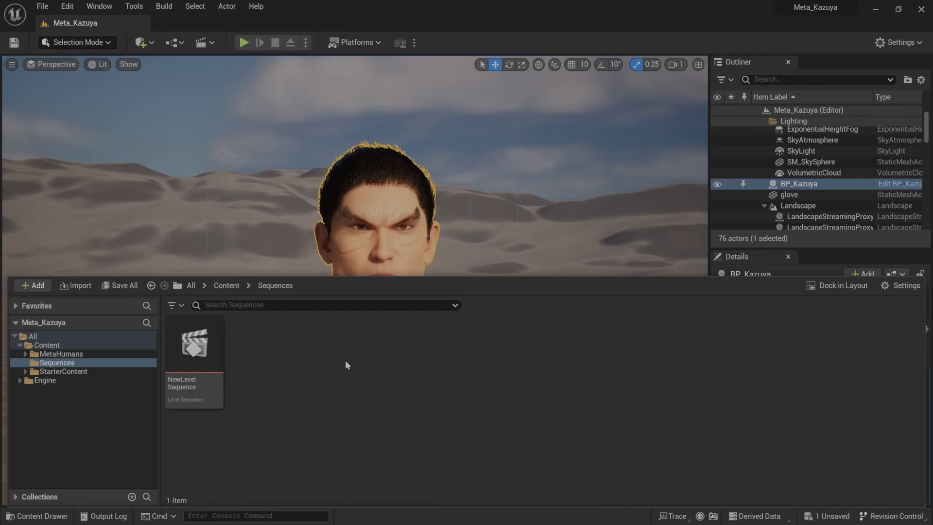
Step: Create a MetaHuman Animator Capture Source asset in the Content/Sequences folder of the Unreal project
{"action": "right_click", "coordinate": [345, 360]}
{"action": "mouse_move", "coordinate": [346, 364]}
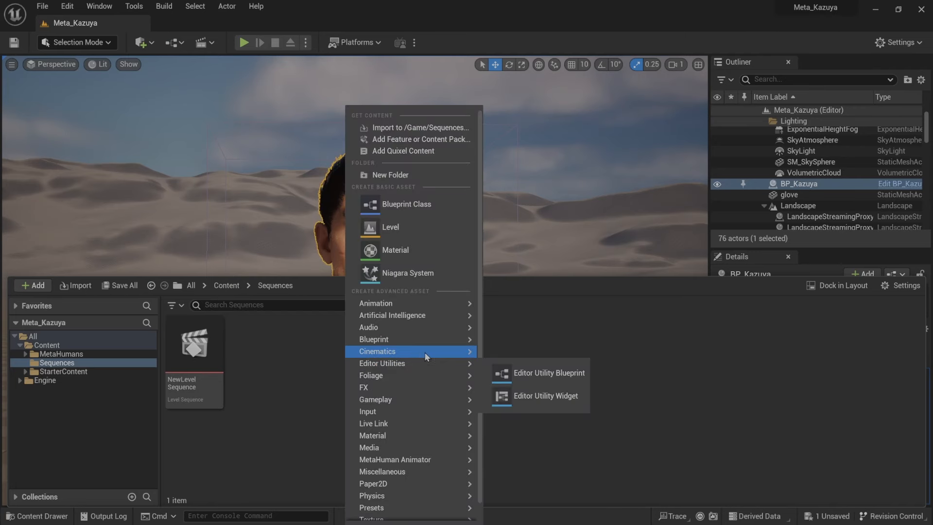
{"action": "mouse_move", "coordinate": [427, 462]}
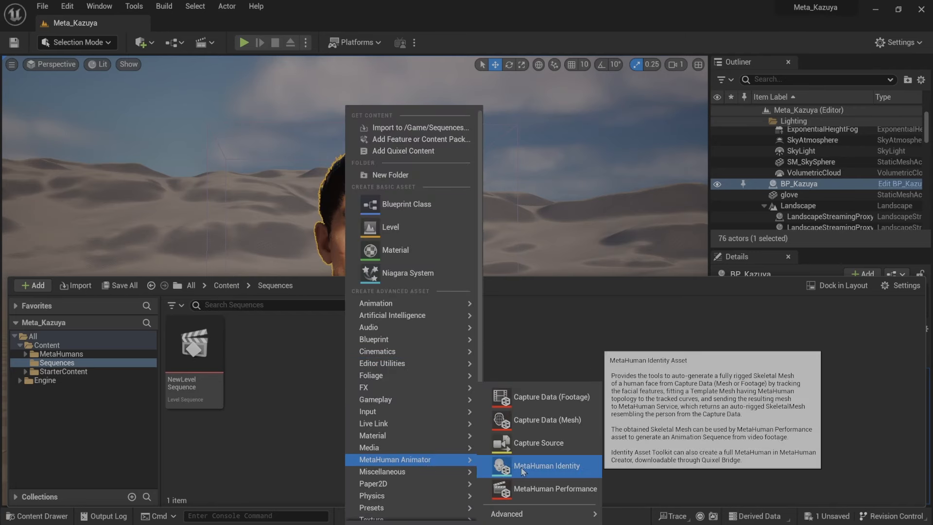
{"action": "left_click", "coordinate": [546, 448]}
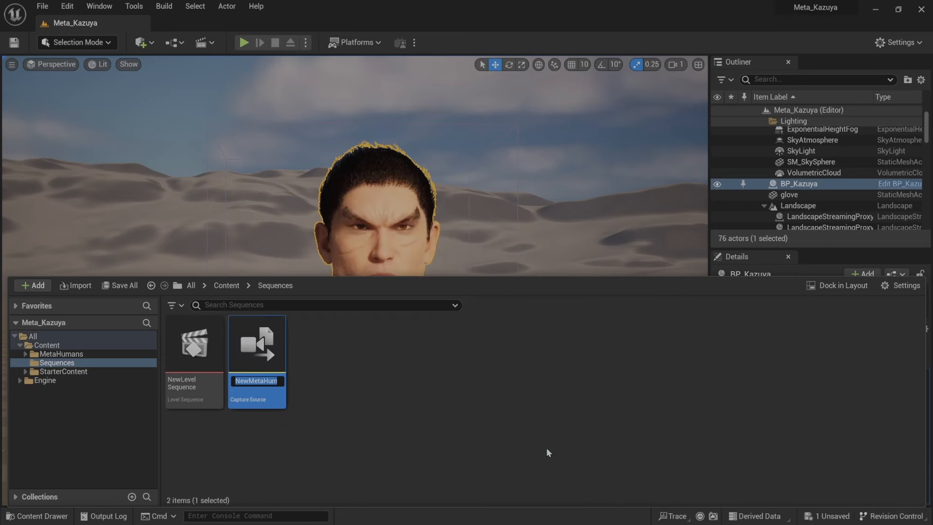
Step: Open the new capture source, set its type to LiveLinkFace Archives and its storage path to Documents/KakaoTalk Downloads
{"action": "double_click", "coordinate": [267, 346]}
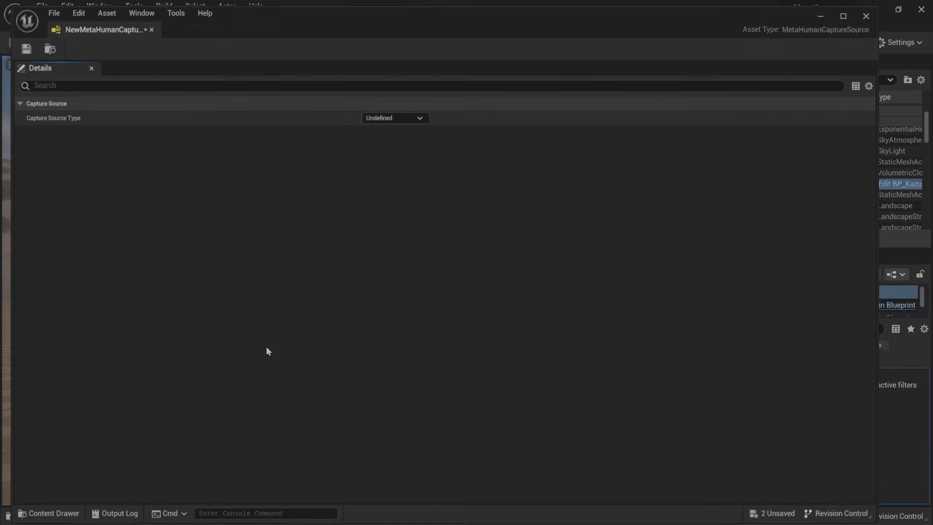
{"action": "left_click", "coordinate": [394, 116]}
{"action": "left_click", "coordinate": [389, 137]}
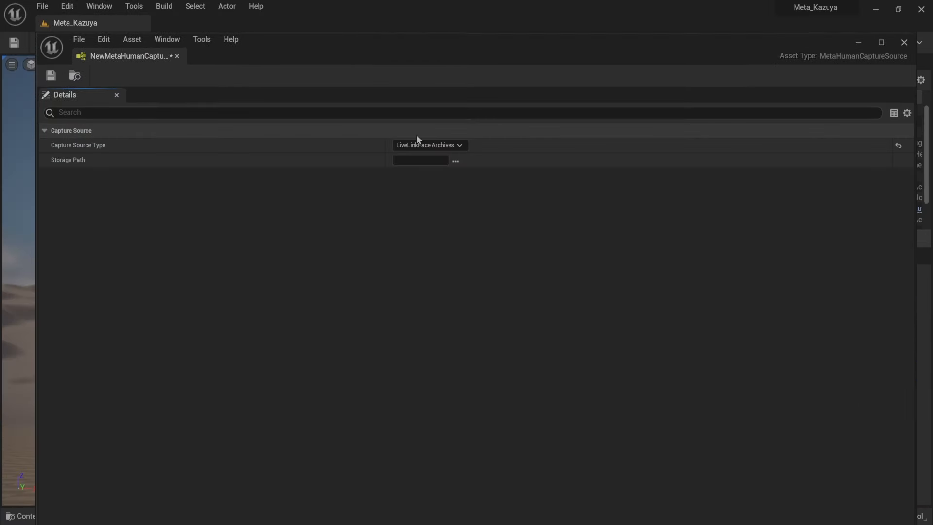
{"action": "left_click", "coordinate": [548, 161]}
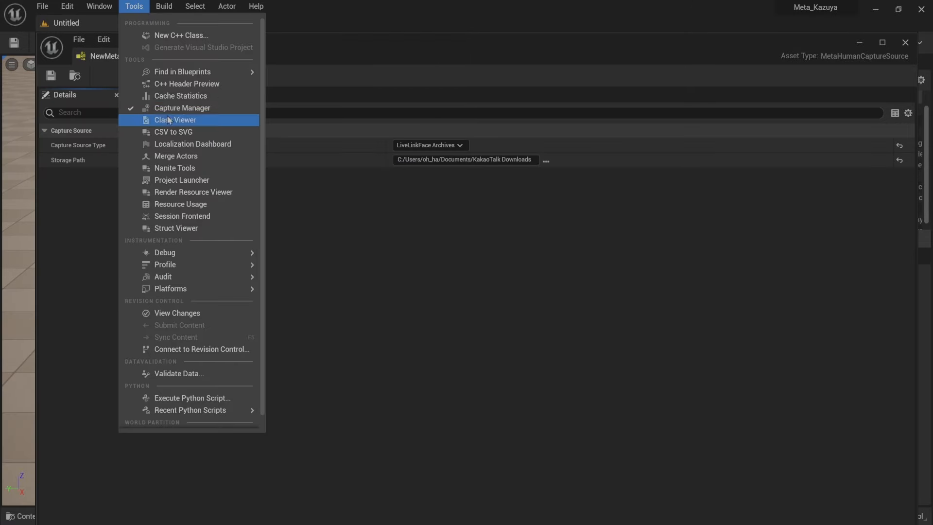
Step: Open the Capture Manager and add both footage items, main_1_iPhone and calibration_4_iPhone, to the import queue
{"action": "left_click", "coordinate": [172, 109]}
{"action": "left_click", "coordinate": [469, 291]}
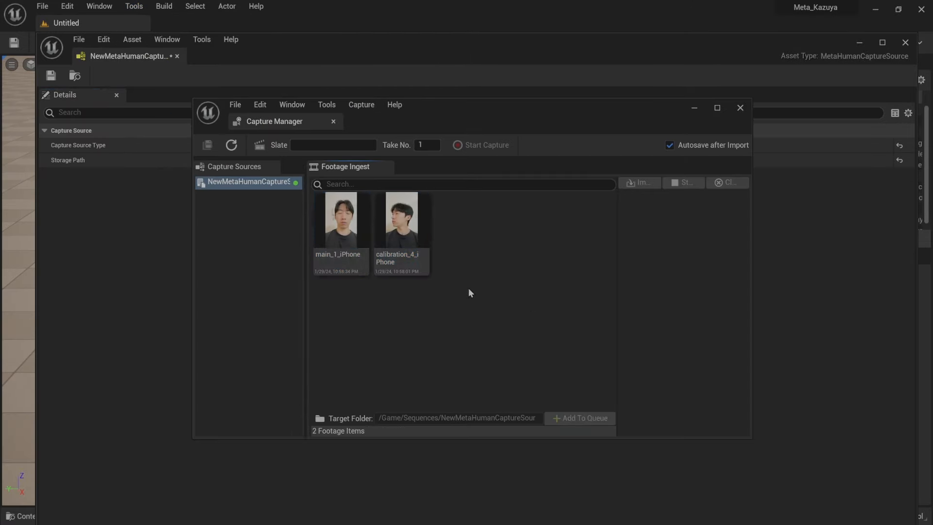
{"action": "key", "text": "ctrl+a"}
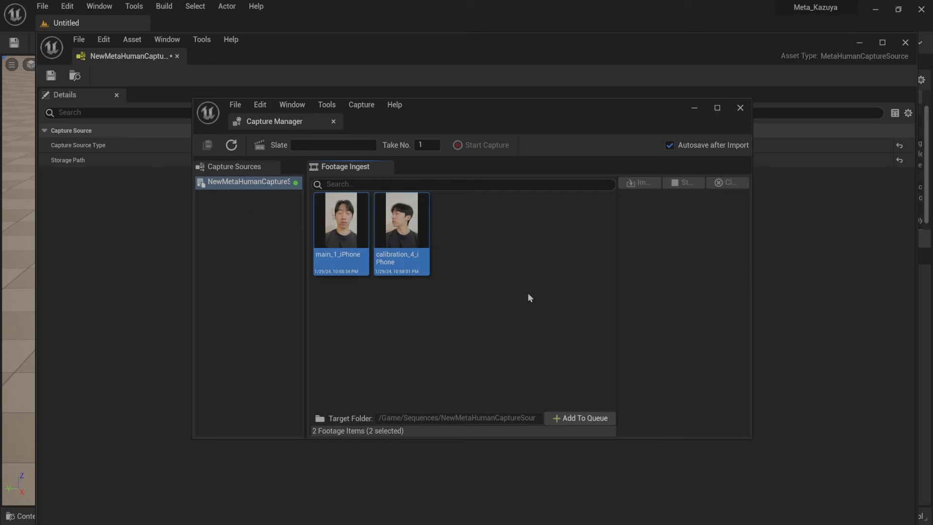
{"action": "left_click", "coordinate": [580, 418]}
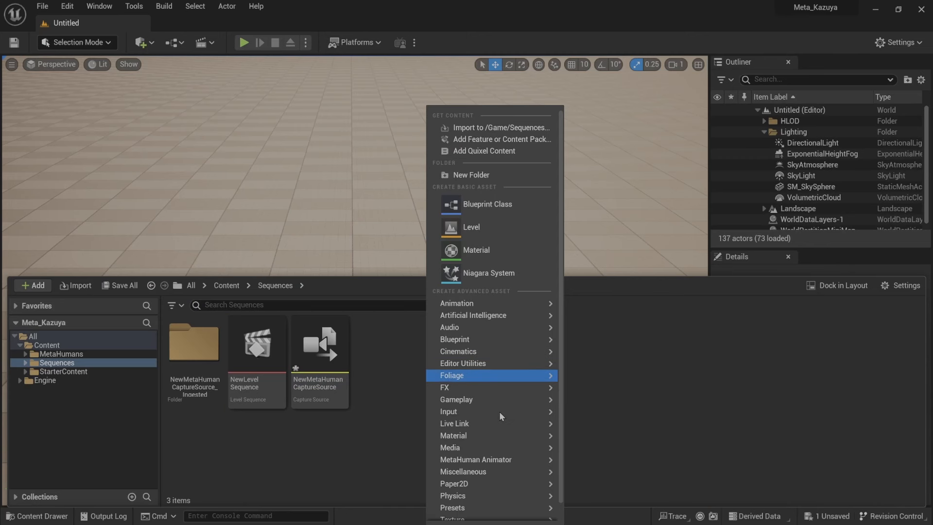
Step: Create a MetaHuman Identity asset in the Sequences folder with components from the calibration_4_iPhone footage, and promote frame 3 as the front view
{"action": "mouse_move", "coordinate": [500, 460]}
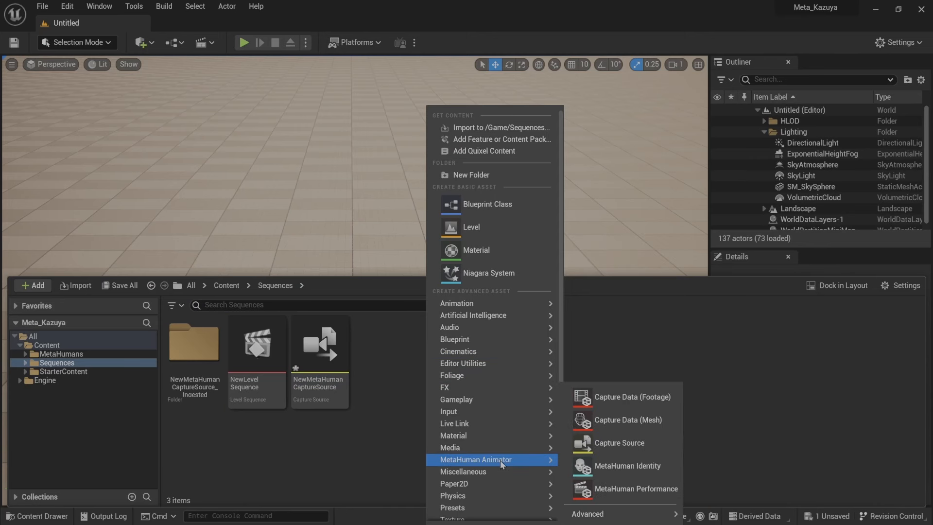
{"action": "left_click", "coordinate": [616, 469]}
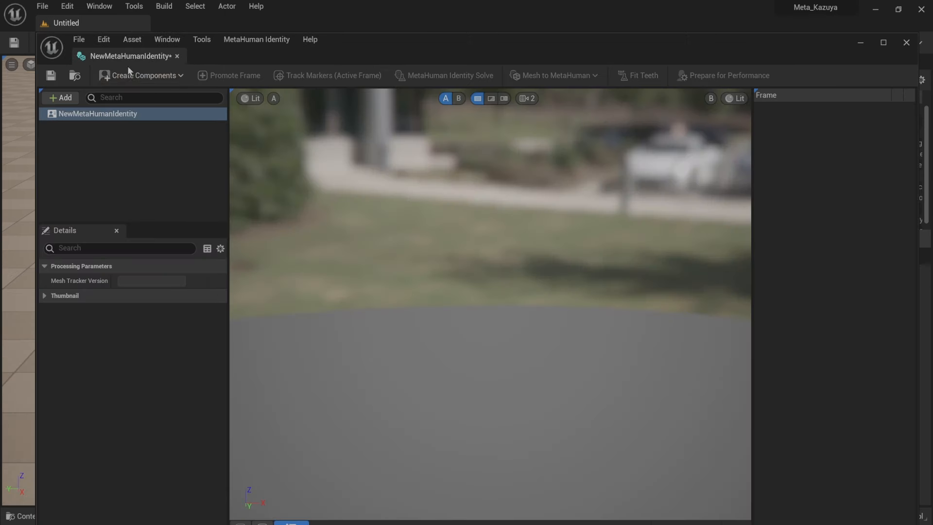
{"action": "left_click", "coordinate": [130, 77]}
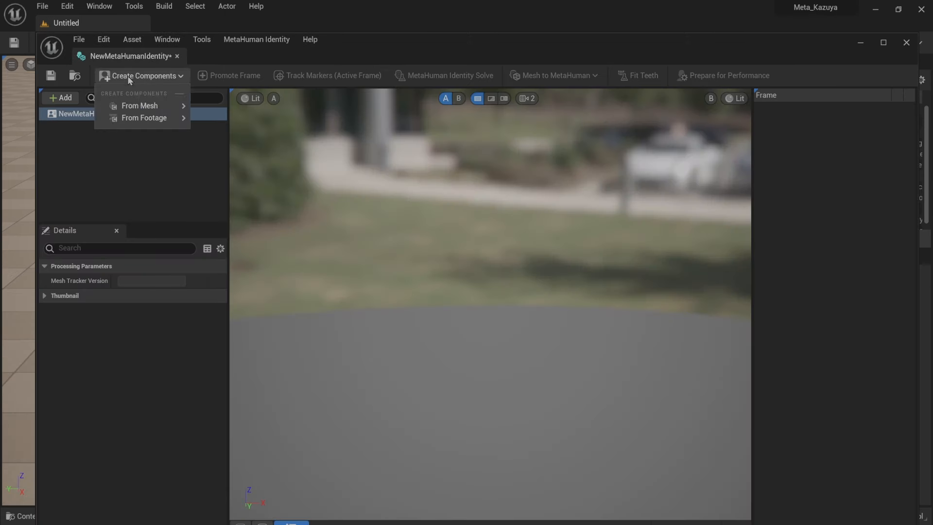
{"action": "mouse_move", "coordinate": [154, 122]}
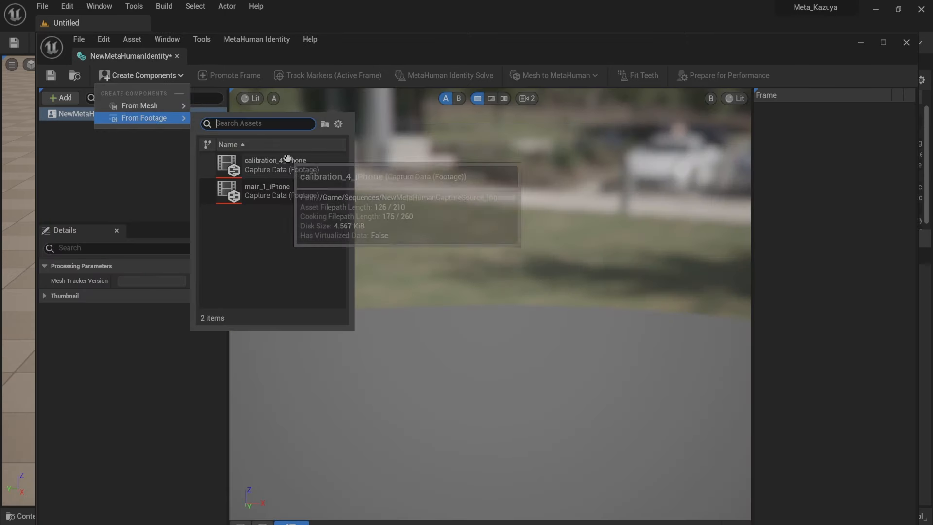
{"action": "left_click", "coordinate": [301, 171]}
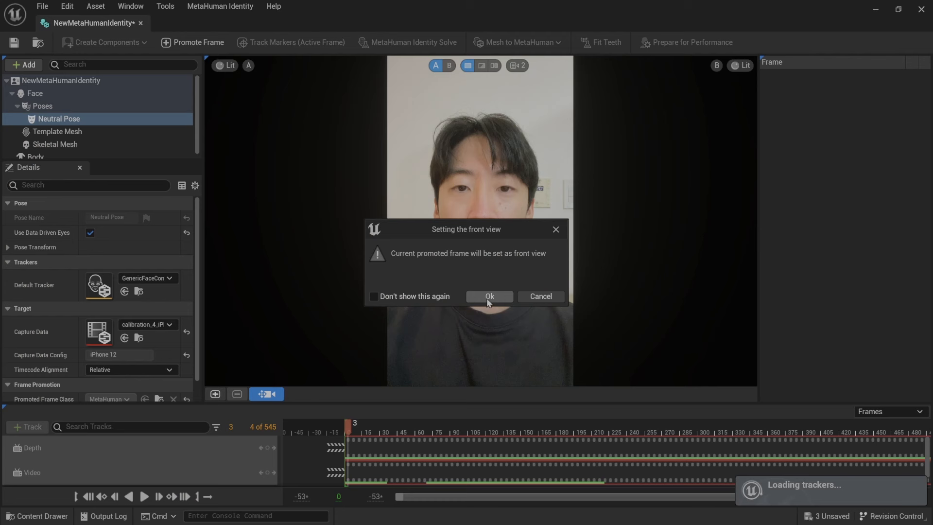
{"action": "left_click", "coordinate": [486, 298]}
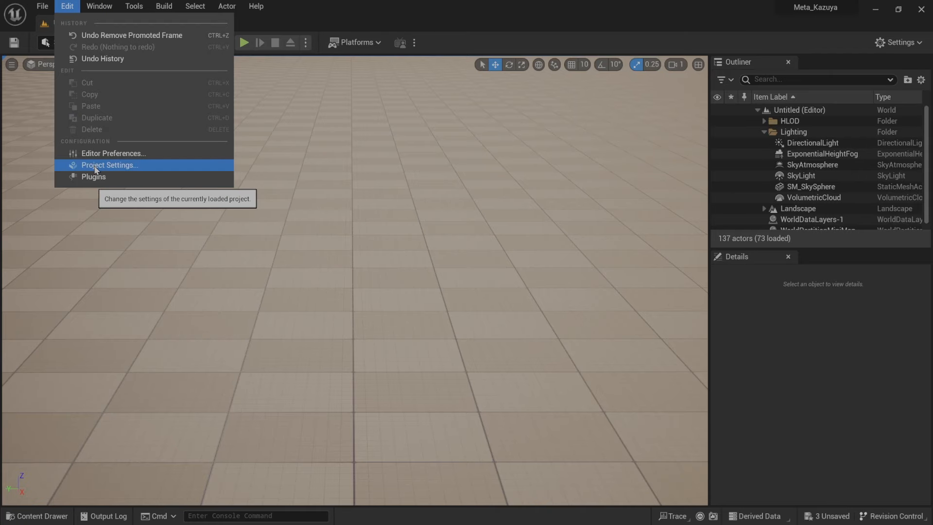
Step: Find the RHI options in the project settings and set the Windows Default RHI to DirectX 12
{"action": "left_click", "coordinate": [95, 165]}
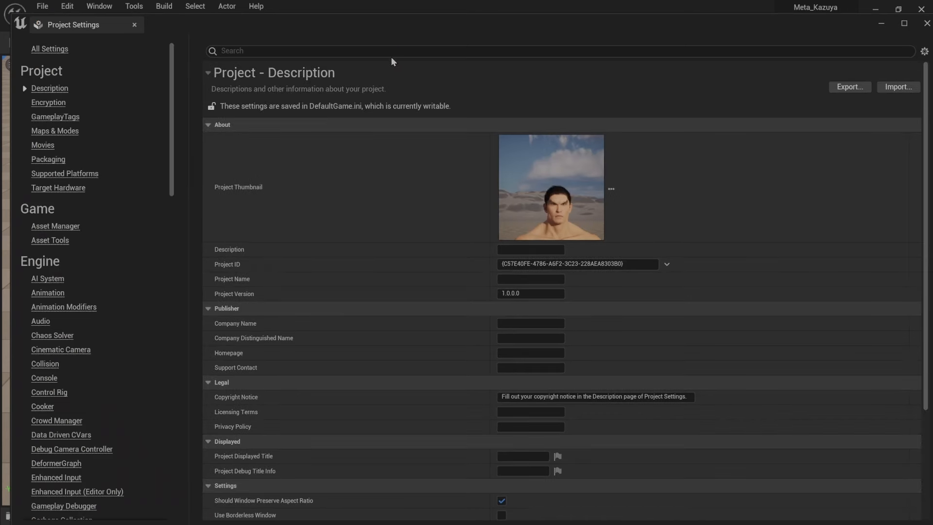
{"action": "left_click", "coordinate": [392, 49]}
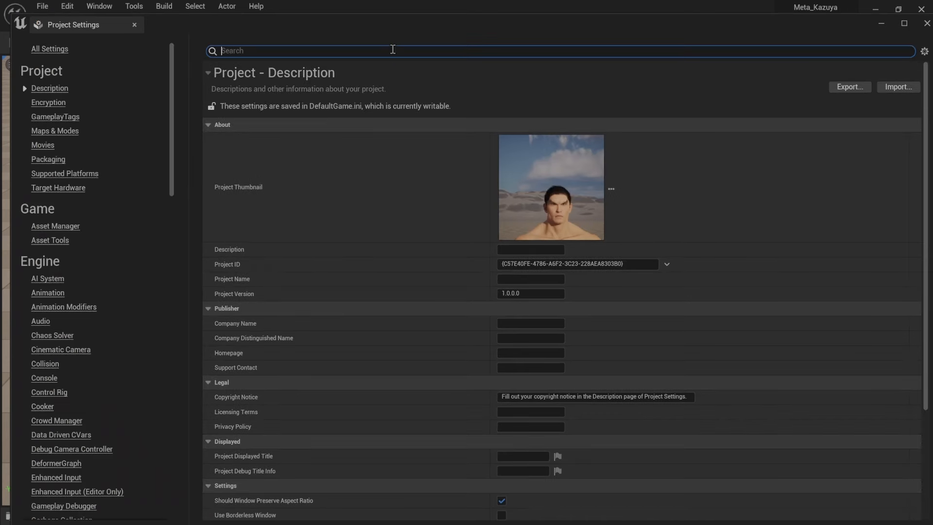
{"action": "type", "text": "rhi"}
{"action": "left_click", "coordinate": [531, 392]}
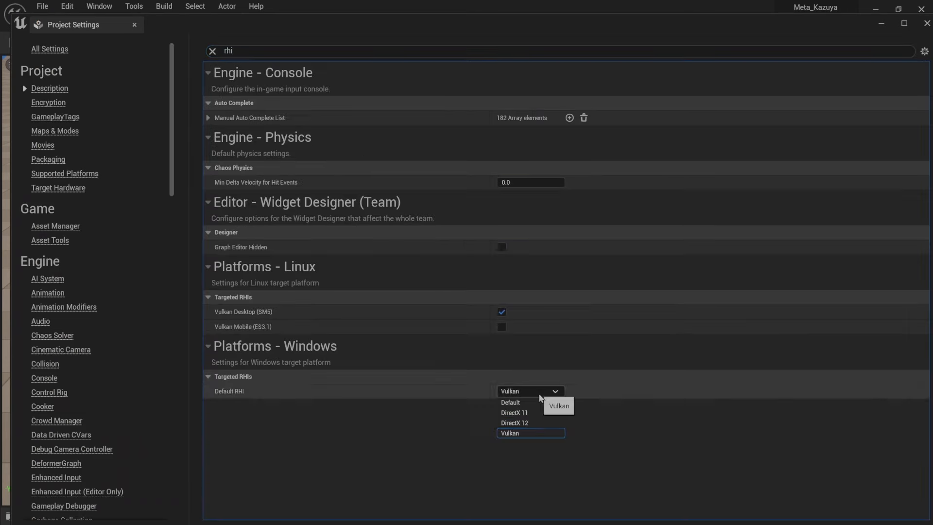
{"action": "left_click", "coordinate": [537, 427]}
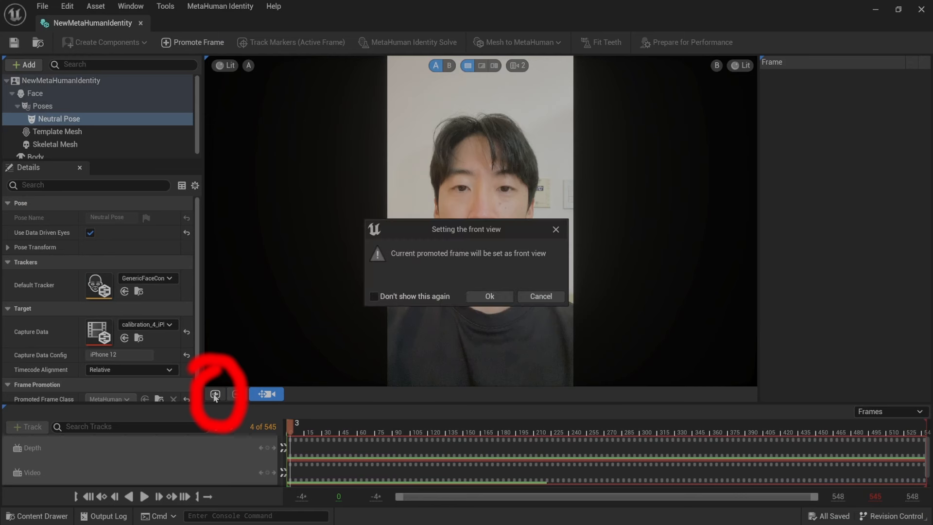
Step: Promote frame 3 as the Neutral Pose front view and inspect the tracked facial markers
{"action": "left_click", "coordinate": [497, 298]}
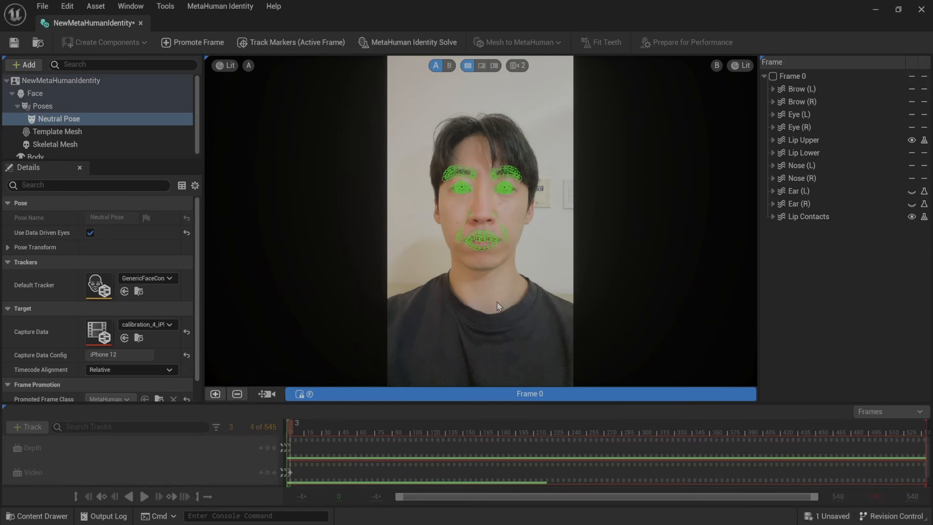
{"action": "scroll", "coordinate": [470, 221], "scroll_direction": "up", "scroll_amount": 9}
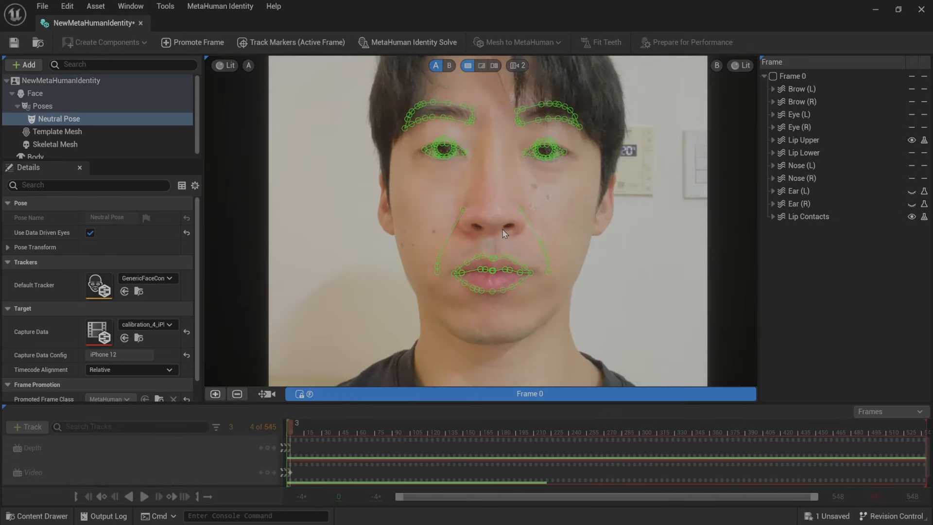
{"action": "right_click_drag", "start_coordinate": [502, 232], "coordinate": [502, 246]}
{"action": "scroll", "coordinate": [496, 252], "scroll_direction": "down", "scroll_amount": 6}
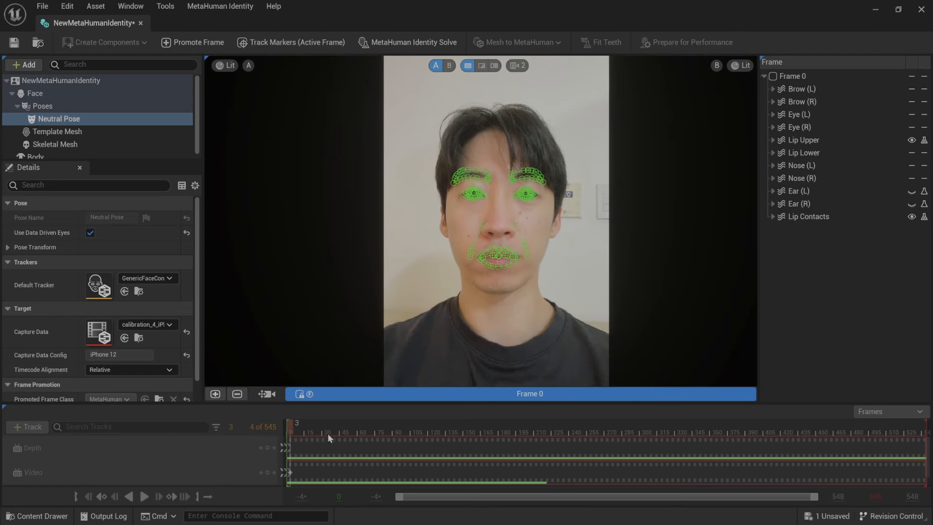
Step: Promote frames 83 and 235, with the head turned to each side, as additional Neutral Pose frames
{"action": "left_click", "coordinate": [272, 393]}
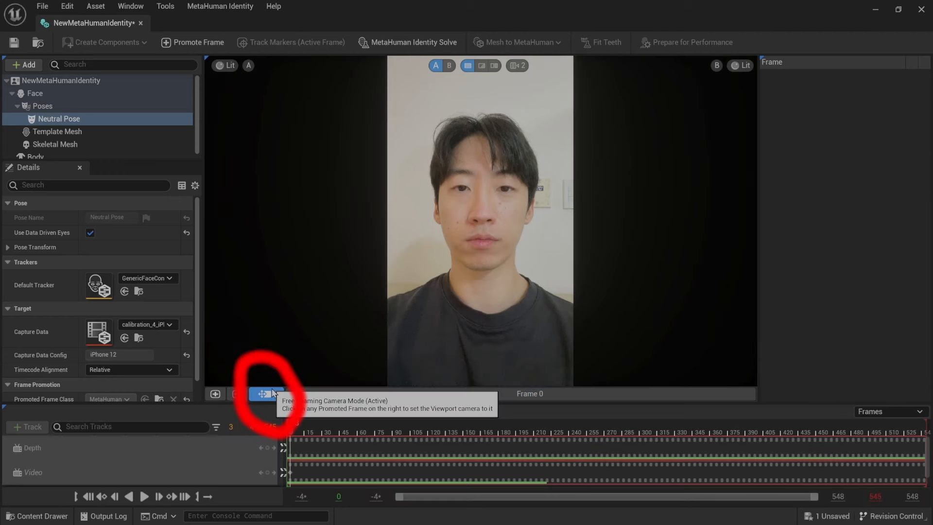
{"action": "left_click", "coordinate": [384, 424]}
{"action": "left_click", "coordinate": [215, 394]}
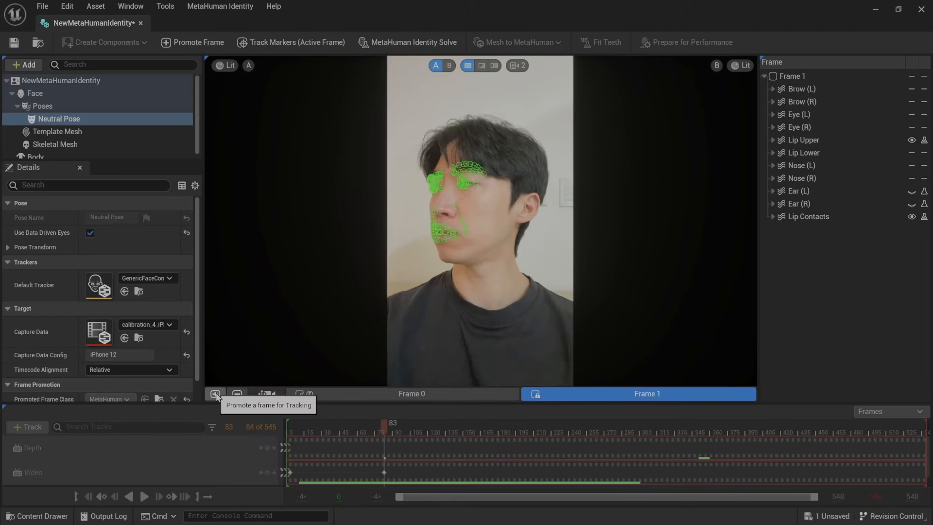
{"action": "left_click", "coordinate": [266, 393]}
{"action": "left_click", "coordinate": [562, 424]}
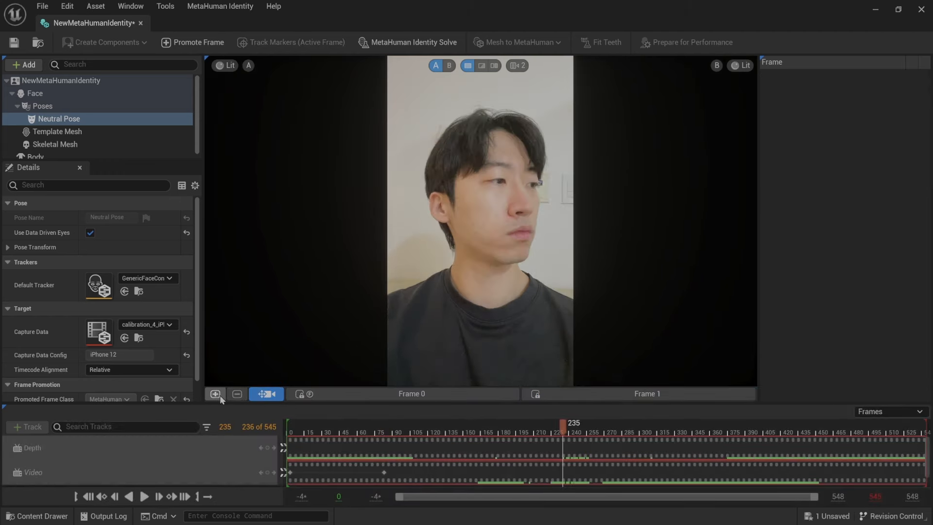
{"action": "left_click", "coordinate": [215, 394]}
{"action": "left_click", "coordinate": [267, 394]}
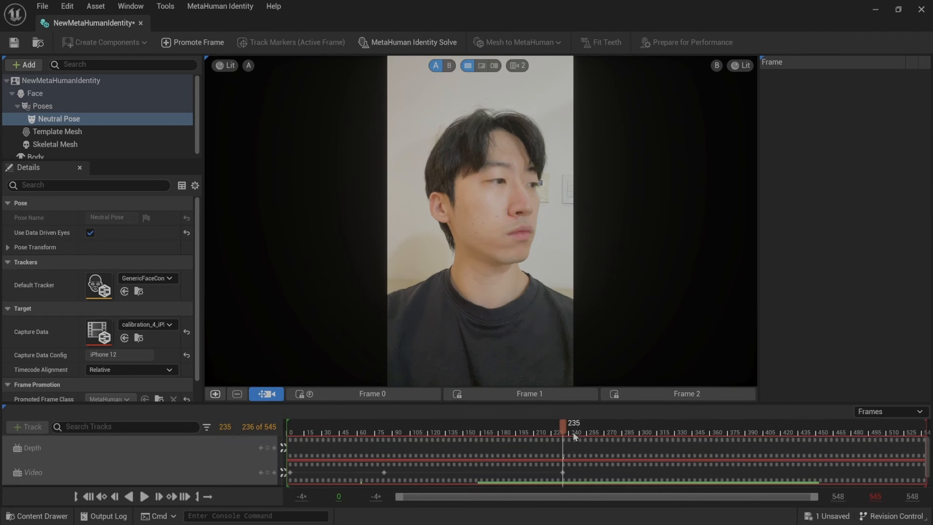
Step: Run the MetaHuman Identity Solve and run Mesh to MetaHuman with a medium-build male body type
{"action": "left_click", "coordinate": [401, 43]}
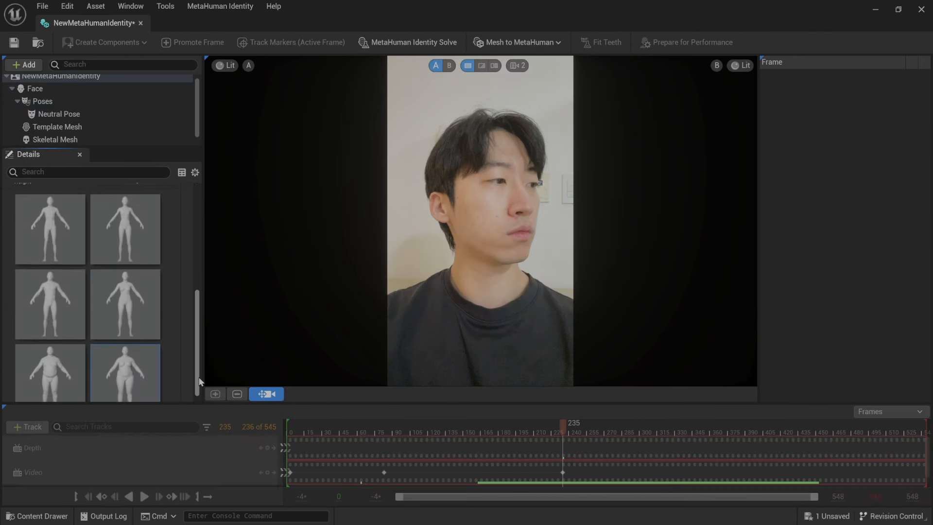
{"action": "left_click", "coordinate": [51, 317]}
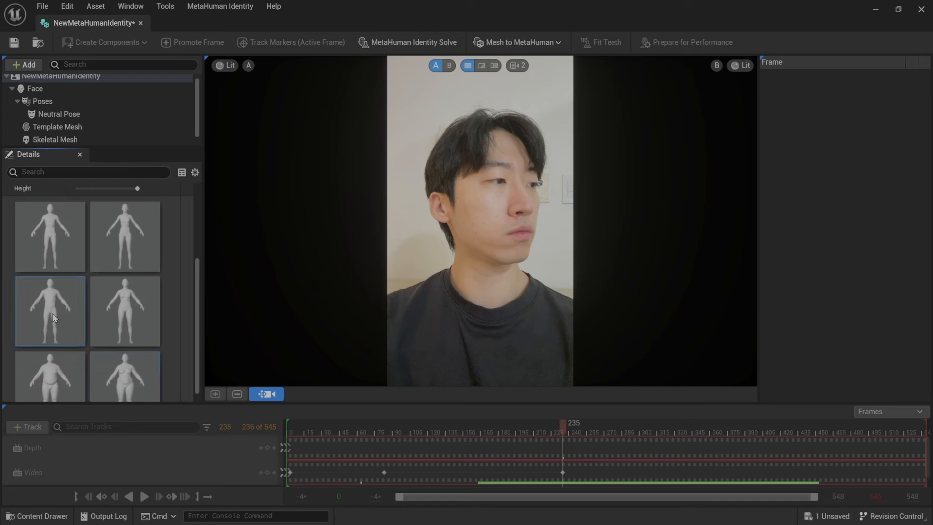
{"action": "left_click", "coordinate": [518, 43]}
{"action": "left_click", "coordinate": [525, 72]}
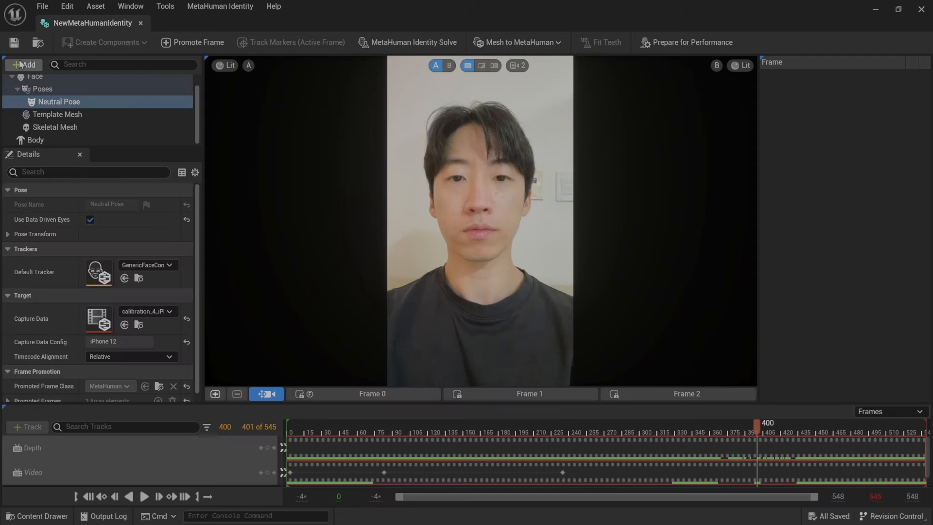
Step: Add a Teeth Pose to the identity and promote frame 443, where the teeth are bared, as its front view
{"action": "left_click", "coordinate": [23, 65]}
{"action": "mouse_move", "coordinate": [62, 107]}
{"action": "left_click", "coordinate": [98, 135]}
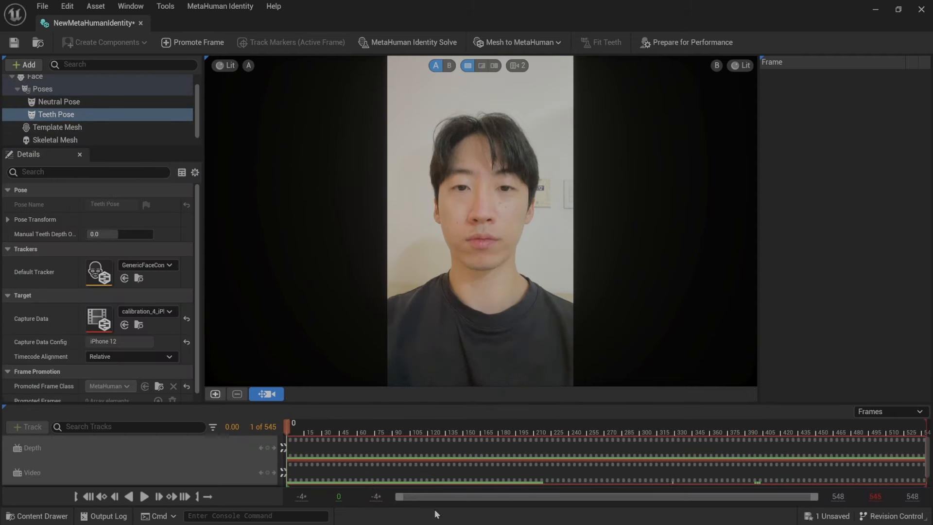
{"action": "left_click_drag", "start_coordinate": [286, 422], "coordinate": [808, 457]}
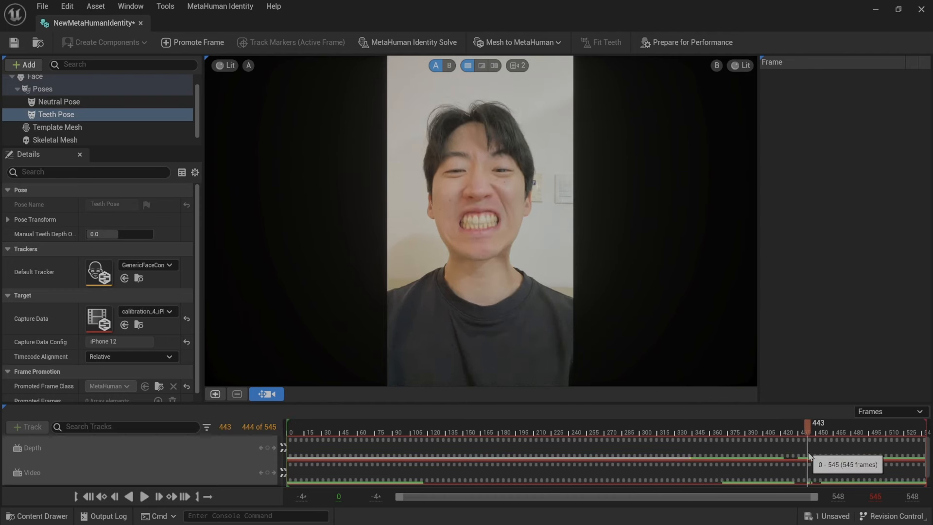
{"action": "left_click", "coordinate": [215, 394]}
{"action": "left_click", "coordinate": [486, 296]}
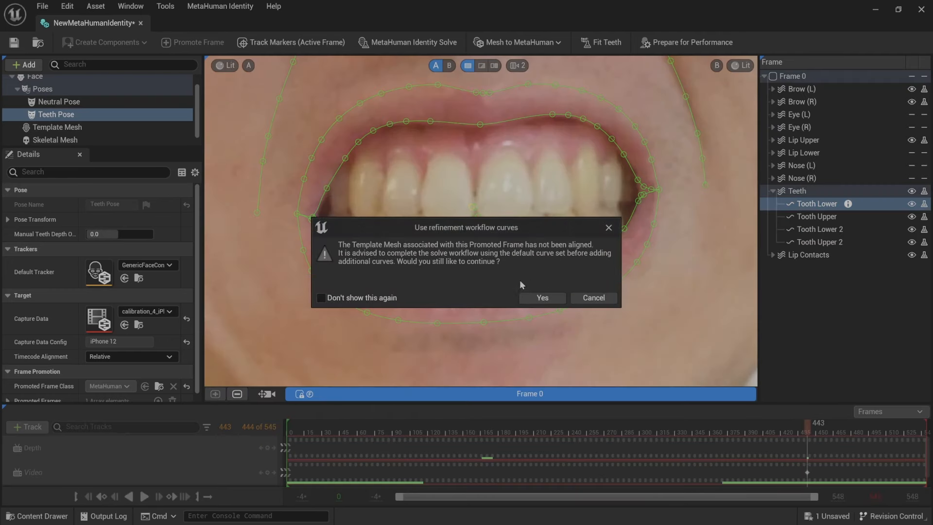
Step: Accept the refinement workflow and turn off the Tooth Lower and Tooth Lower 2 curves in the Teeth Pose frame
{"action": "left_click", "coordinate": [538, 298]}
{"action": "left_click", "coordinate": [923, 206]}
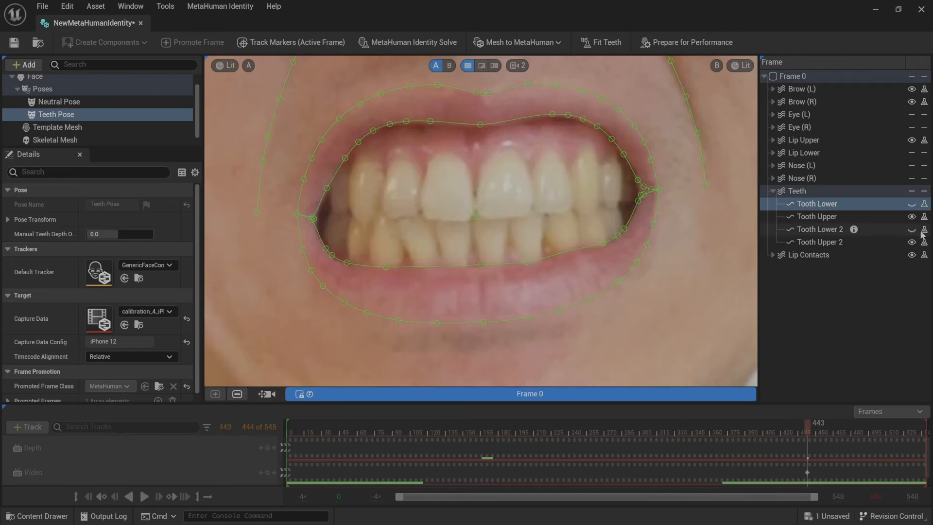
Step: Fit the teeth of the identity and prepare it for performance processing
{"action": "left_click", "coordinate": [603, 42]}
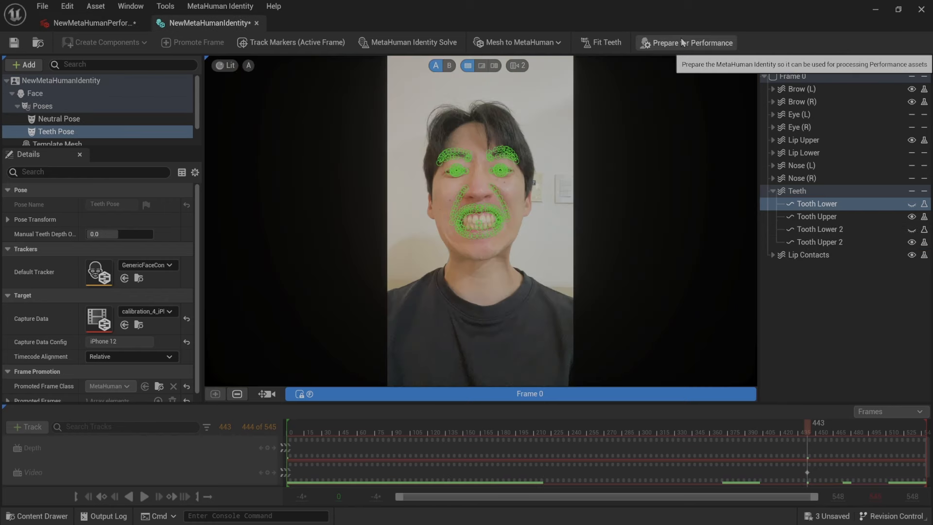
{"action": "left_click", "coordinate": [681, 43]}
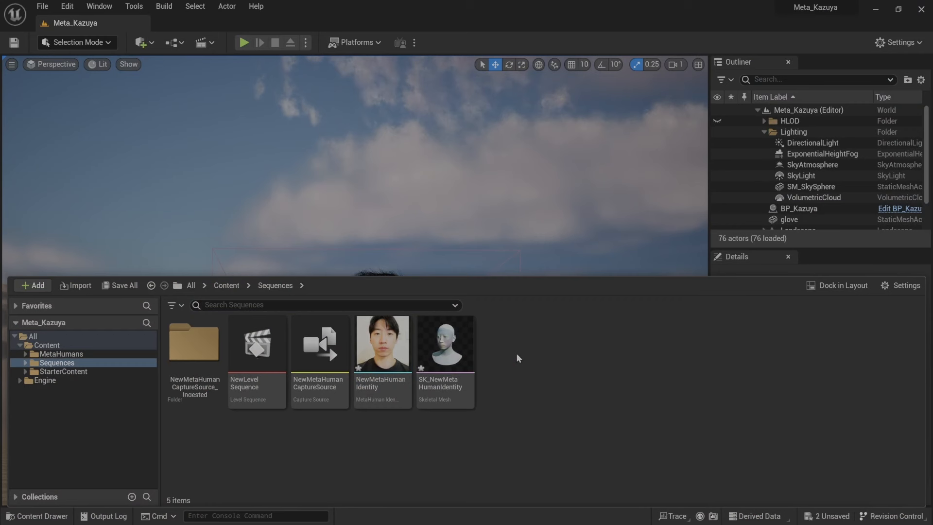
Step: Create a MetaHuman Performance asset in the Content/Sequences folder and open it
{"action": "right_click", "coordinate": [516, 353]}
{"action": "mouse_move", "coordinate": [517, 353]}
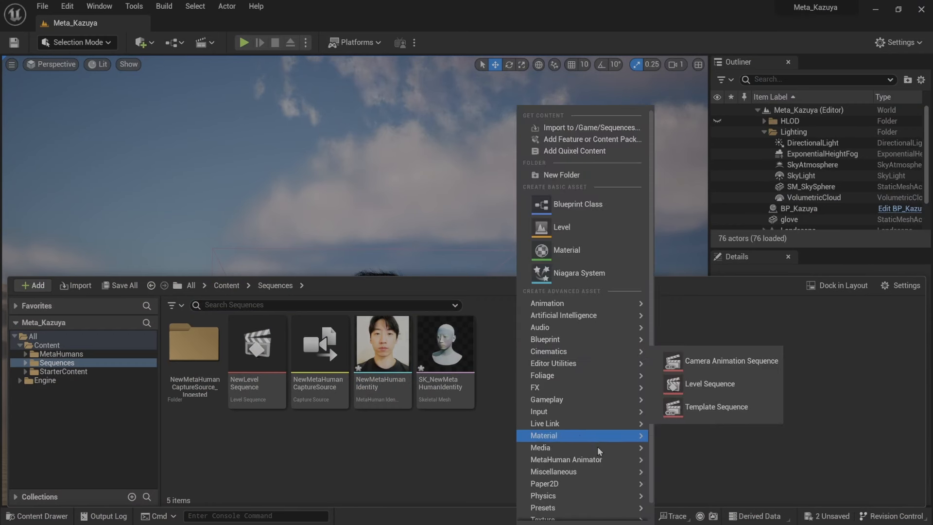
{"action": "mouse_move", "coordinate": [604, 459]}
{"action": "left_click", "coordinate": [700, 491]}
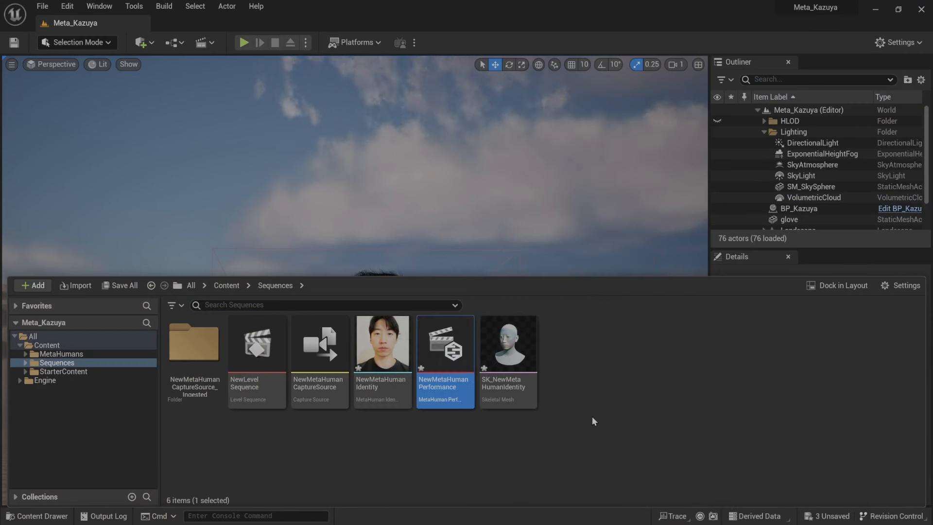
{"action": "double_click", "coordinate": [438, 348]}
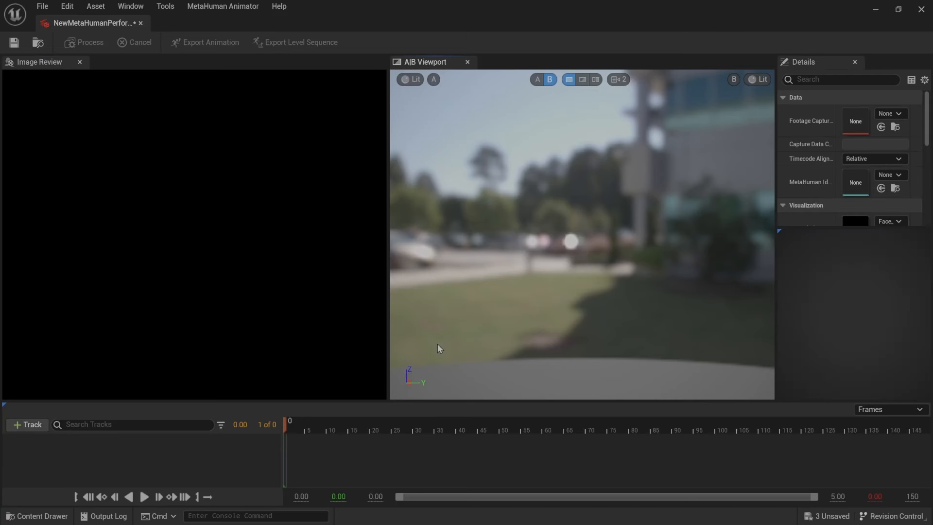
Step: Set the performance's footage capture data to calibration_4_iPhone and its MetaHuman Identity to NewMetaHumanIdentity
{"action": "left_click", "coordinate": [891, 114]}
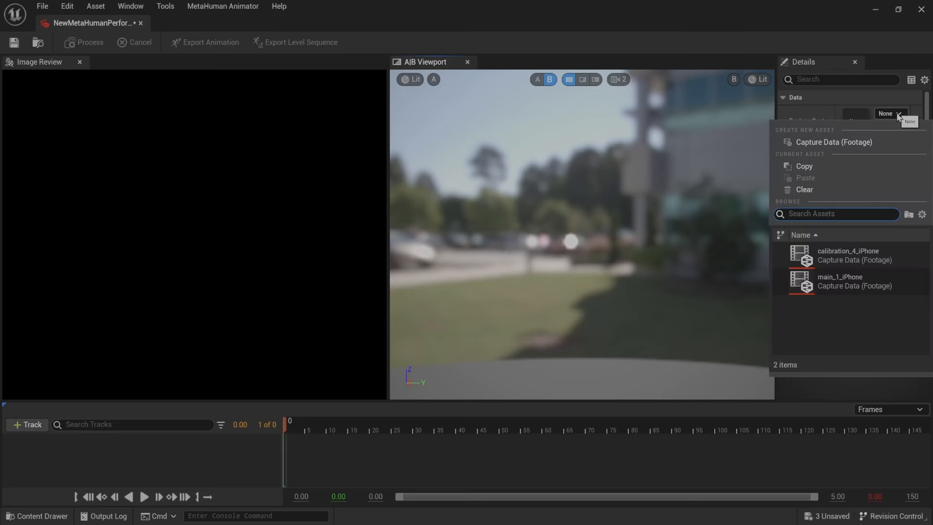
{"action": "left_click", "coordinate": [879, 261]}
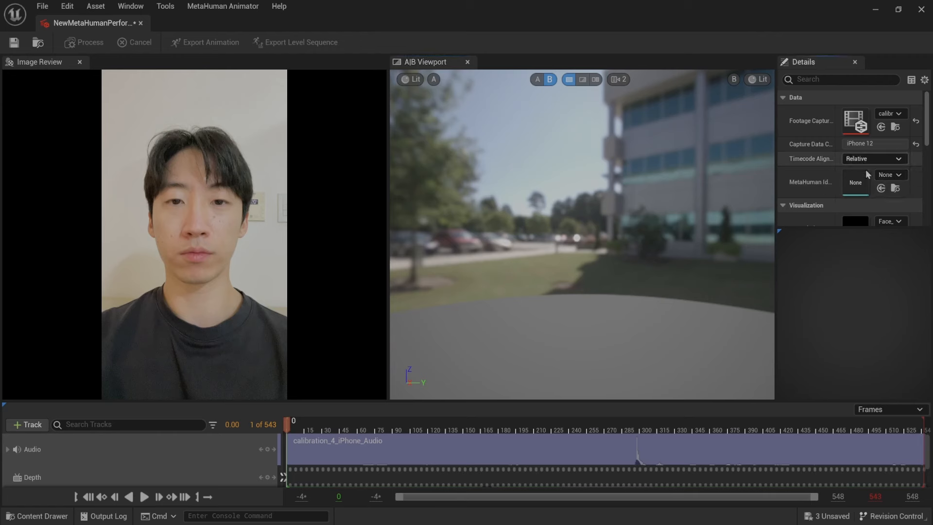
{"action": "left_click", "coordinate": [890, 174]}
{"action": "left_click", "coordinate": [861, 325]}
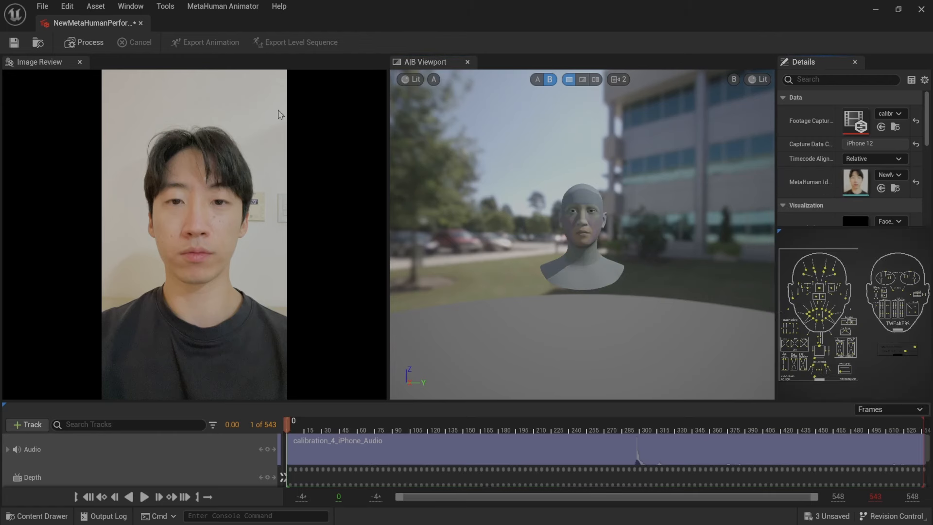
Step: Set the performance's head movement mode to Control Rig and process the shot to generate the facial animation
{"action": "scroll", "coordinate": [870, 175], "scroll_direction": "down", "scroll_amount": 4}
{"action": "left_click", "coordinate": [875, 177]}
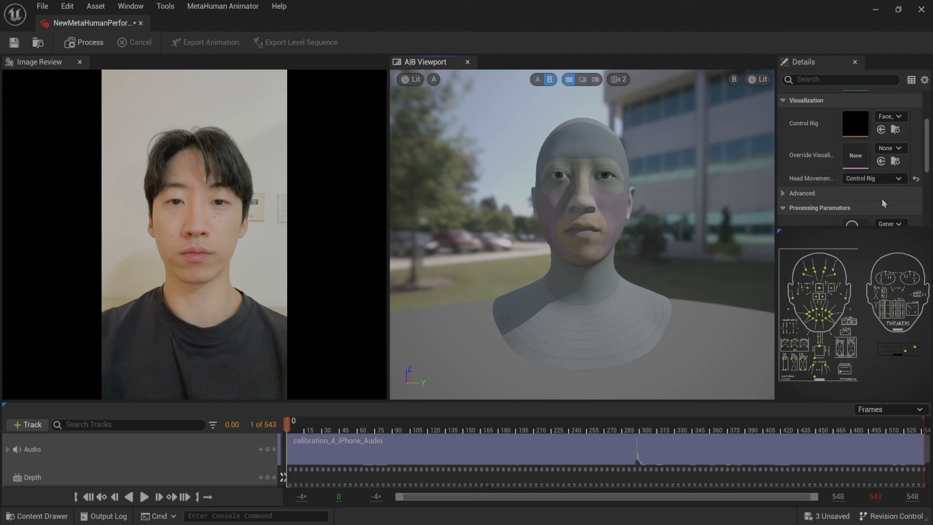
{"action": "scroll", "coordinate": [878, 199], "scroll_direction": "down", "scroll_amount": 1}
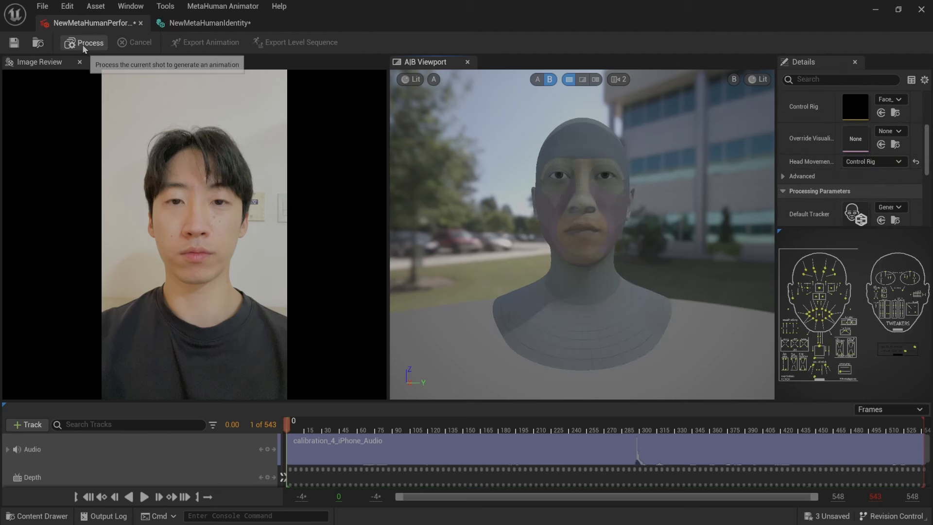
{"action": "left_click", "coordinate": [83, 42]}
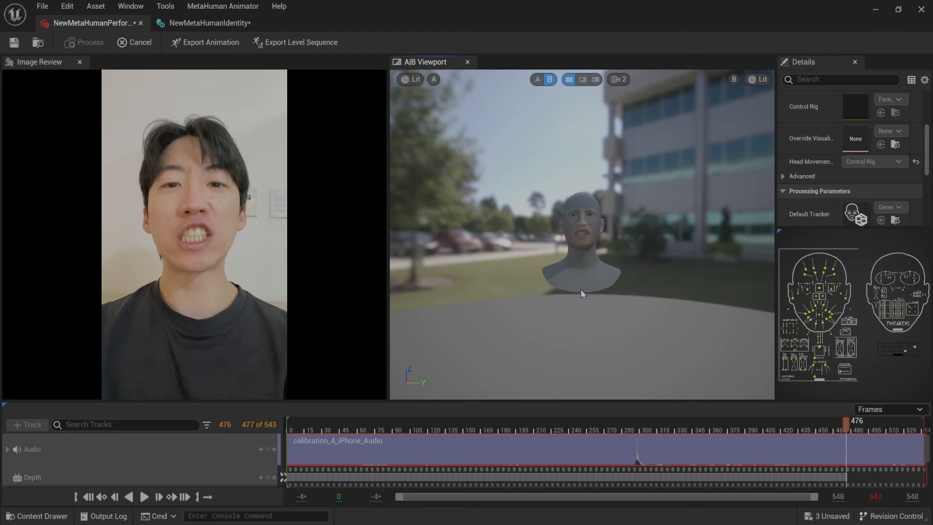
Step: Export the performance as the level sequence LS_NewMetaHumanPerformance in the Sequences folder and open that sequence
{"action": "left_click", "coordinate": [320, 44]}
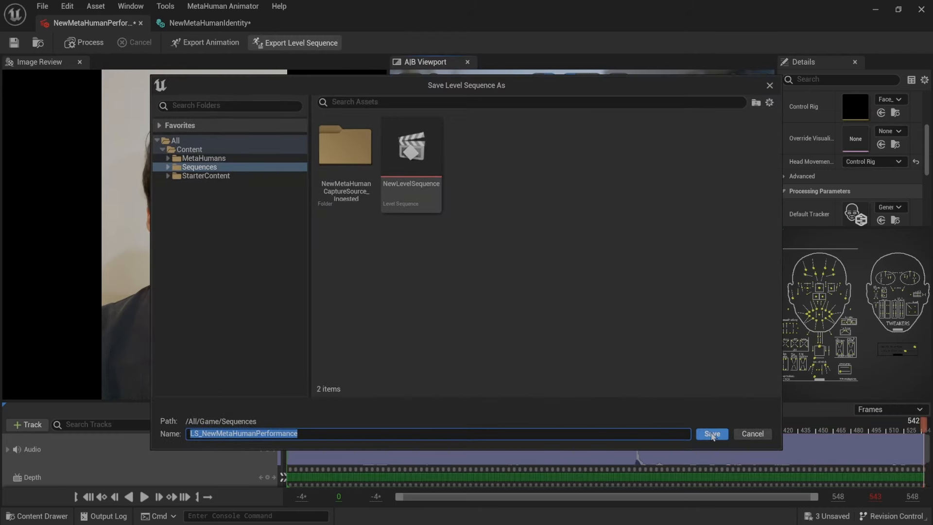
{"action": "left_click", "coordinate": [710, 431]}
{"action": "left_click", "coordinate": [520, 425]}
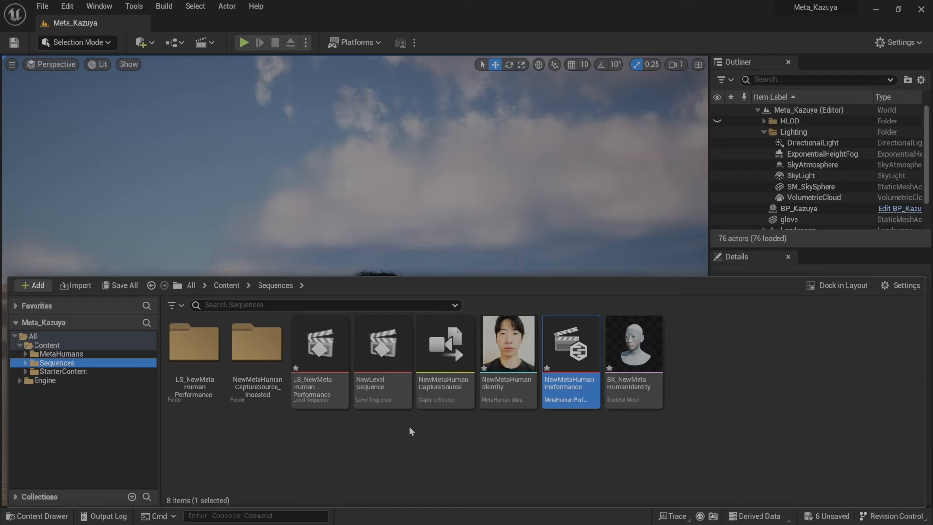
{"action": "double_click", "coordinate": [321, 369]}
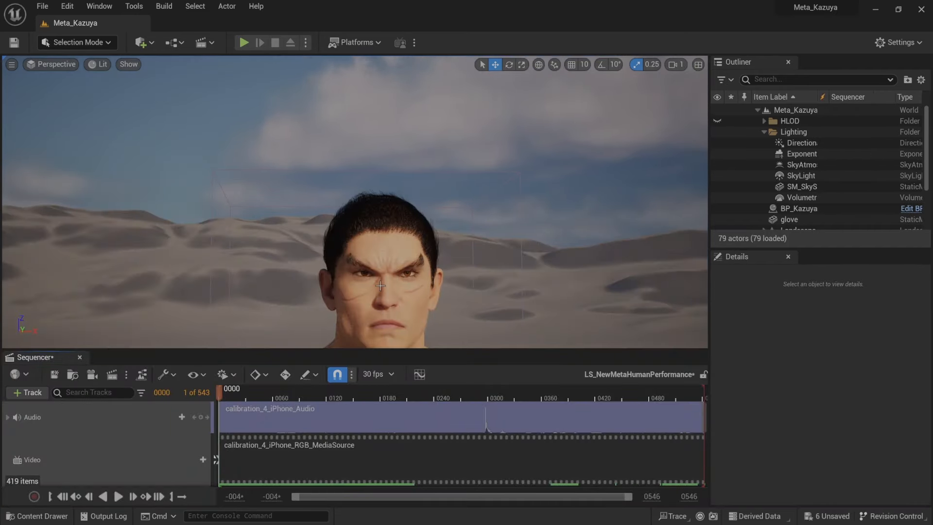
Step: Set the skeletal mesh asset of the grey NewMetaHumanPerformance head to Kazuya_FaceMesh1 and scrub the sequence to preview the facial animation
{"action": "scroll", "coordinate": [381, 286], "scroll_direction": "down", "scroll_amount": 5}
{"action": "right_click_drag", "start_coordinate": [439, 277], "coordinate": [404, 233]}
{"action": "left_click", "coordinate": [360, 211]}
{"action": "key", "text": "f"}
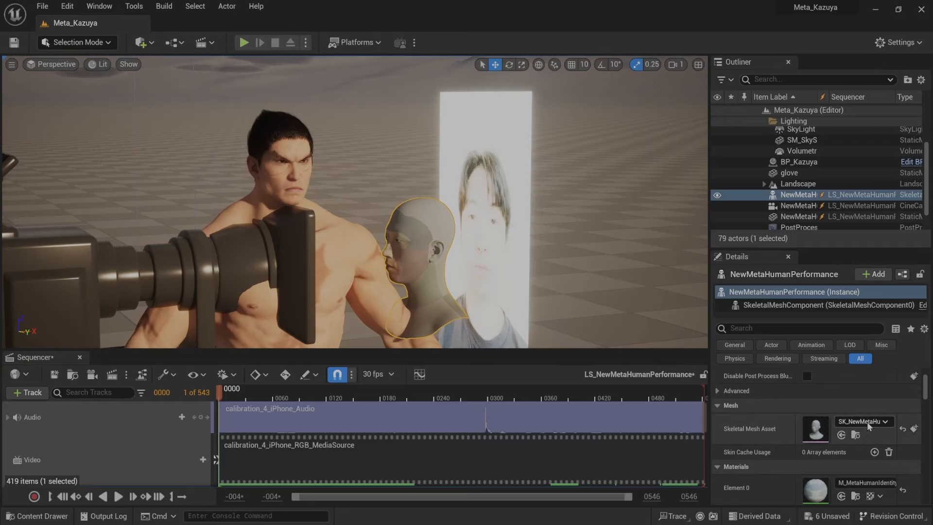
{"action": "left_click", "coordinate": [865, 422]}
{"action": "left_click", "coordinate": [898, 316]}
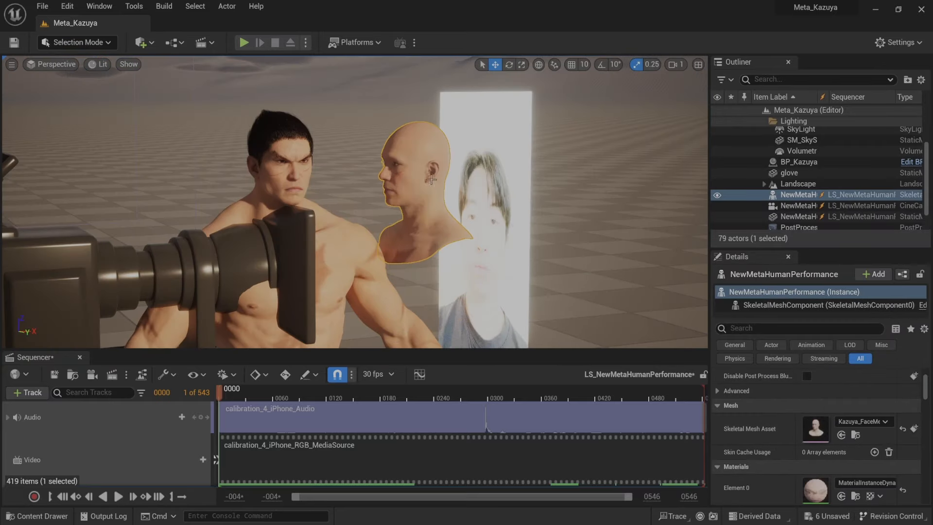
{"action": "left_click_drag", "start_coordinate": [432, 398], "coordinate": [641, 405]}
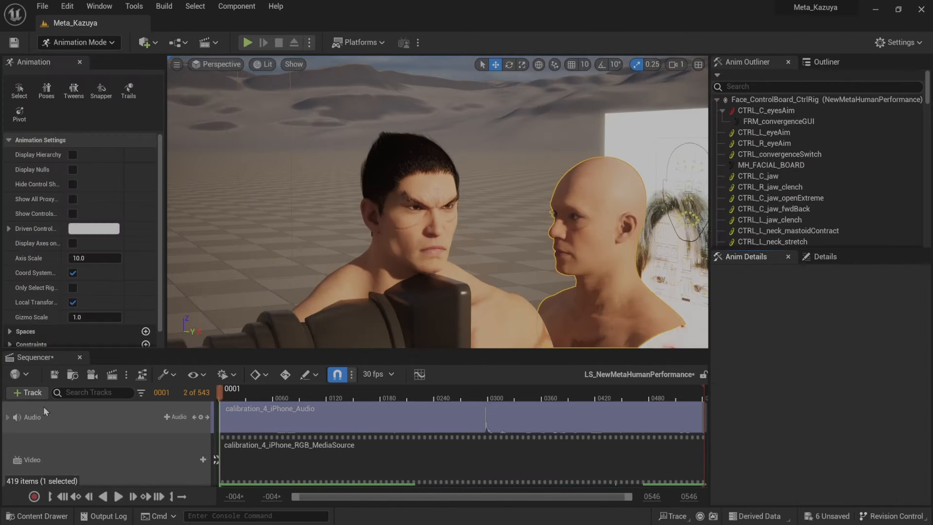
Step: Add the BP_Kazuya actor to the LS_NewMetaHumanPerformance sequence
{"action": "left_click", "coordinate": [38, 393]}
{"action": "mouse_move", "coordinate": [132, 199]}
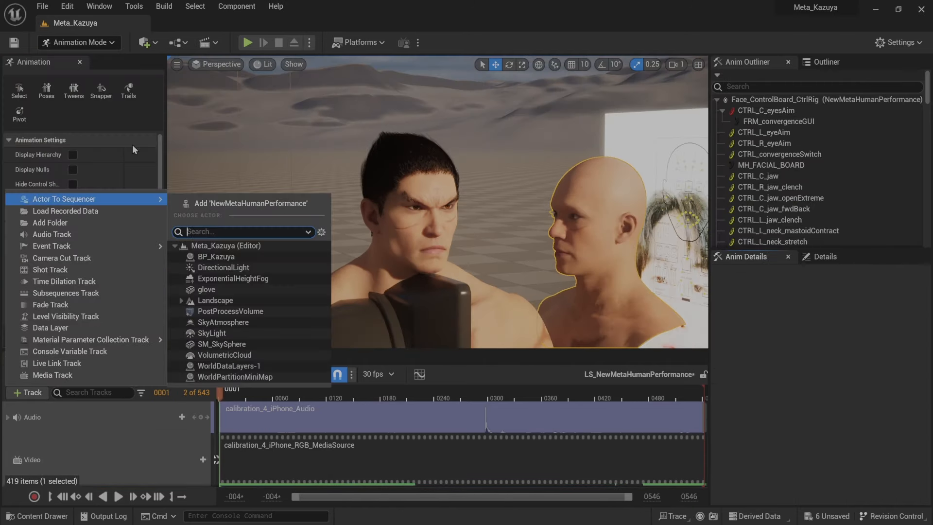
{"action": "left_click", "coordinate": [237, 257]}
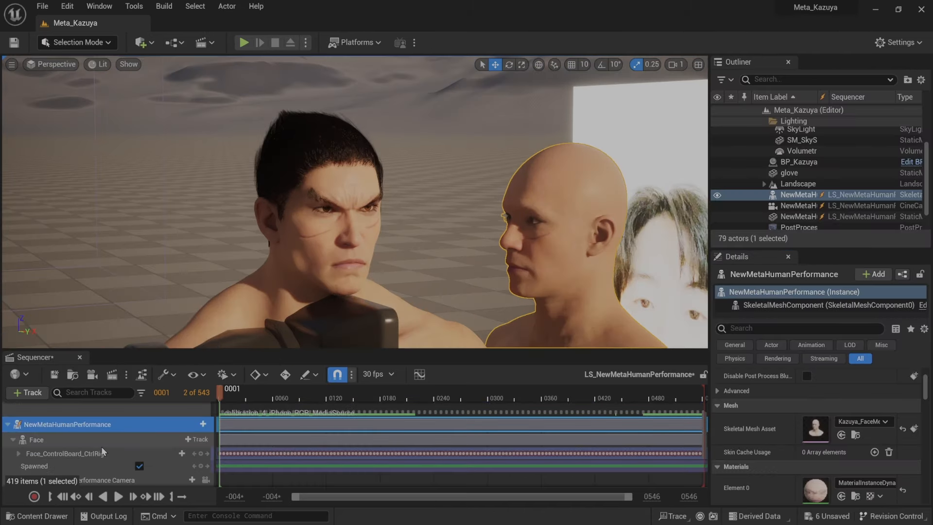
Step: Bake the Face track of NewMetaHumanPerformance to an animation sequence named Face_Archetype_Skeleton_Sequence with the default export options
{"action": "left_click", "coordinate": [93, 455]}
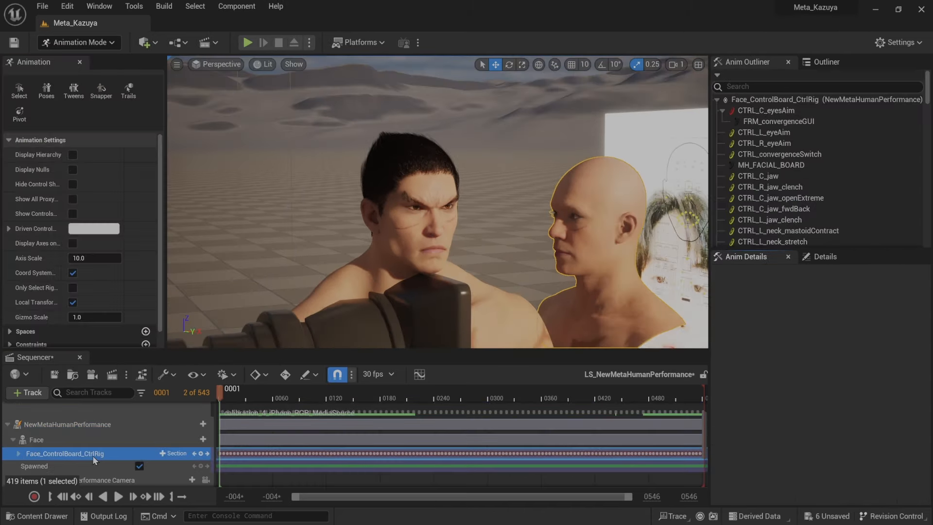
{"action": "left_click", "coordinate": [85, 437]}
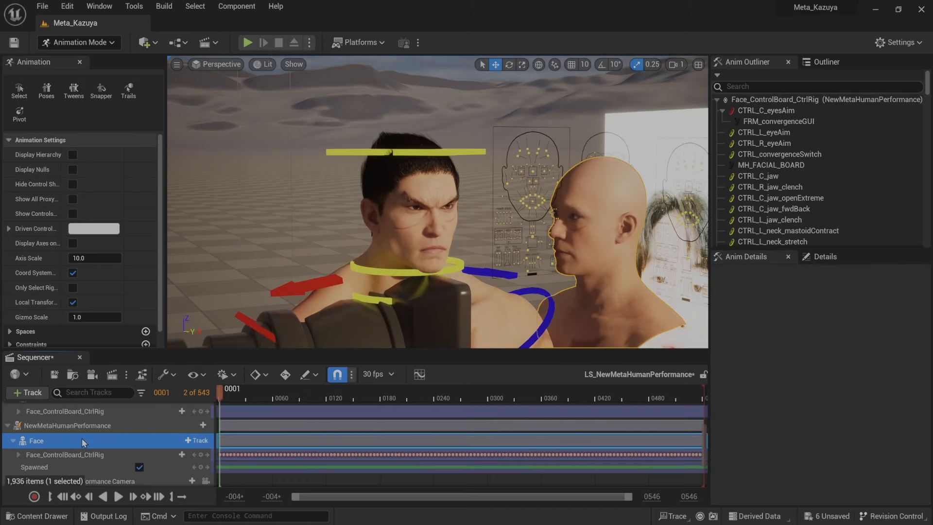
{"action": "right_click", "coordinate": [84, 440]}
{"action": "left_click", "coordinate": [170, 183]}
{"action": "left_click", "coordinate": [508, 385]}
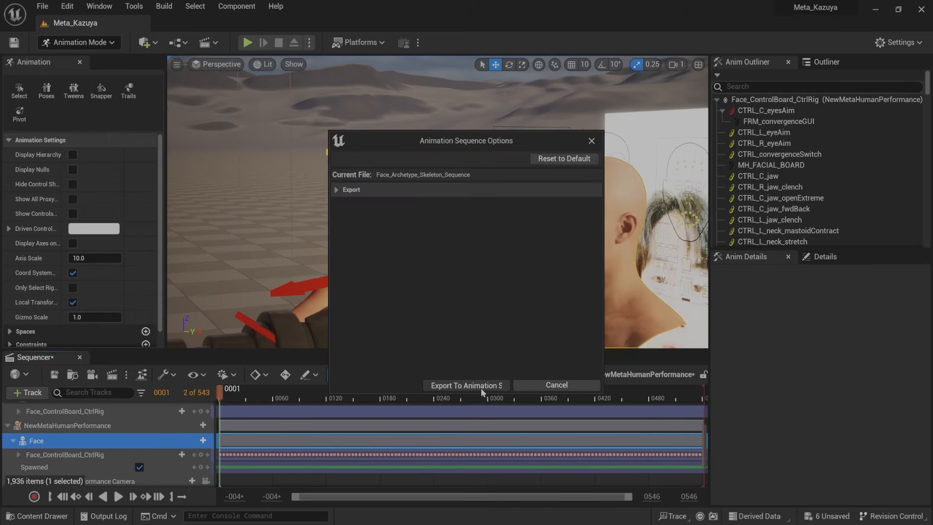
{"action": "left_click", "coordinate": [480, 388]}
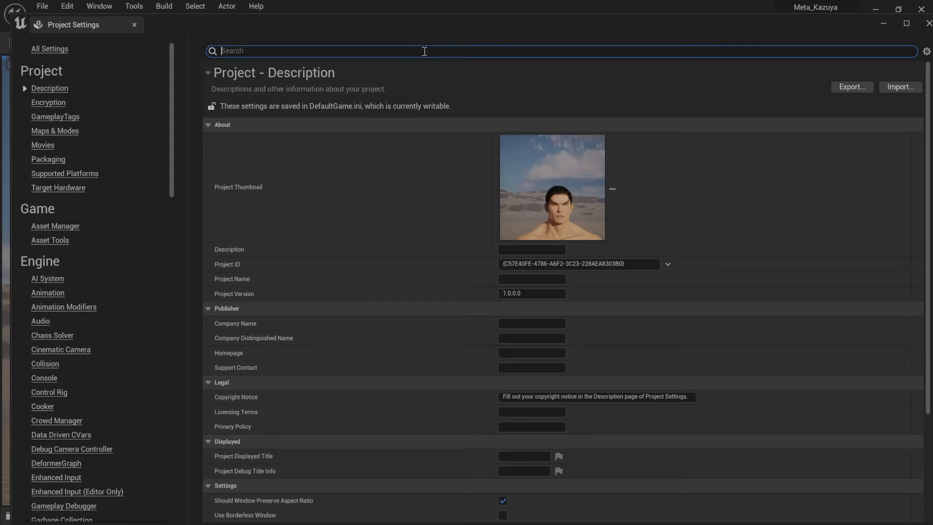
Step: Find the RHI options in the project settings and set the Windows default RHI to DirectX 11
{"action": "type", "text": "rhi"}
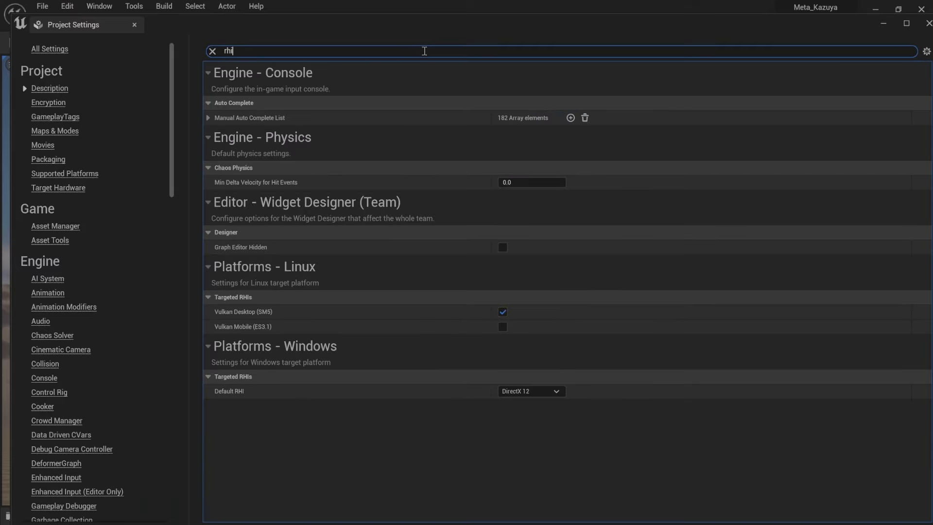
{"action": "left_click", "coordinate": [547, 392]}
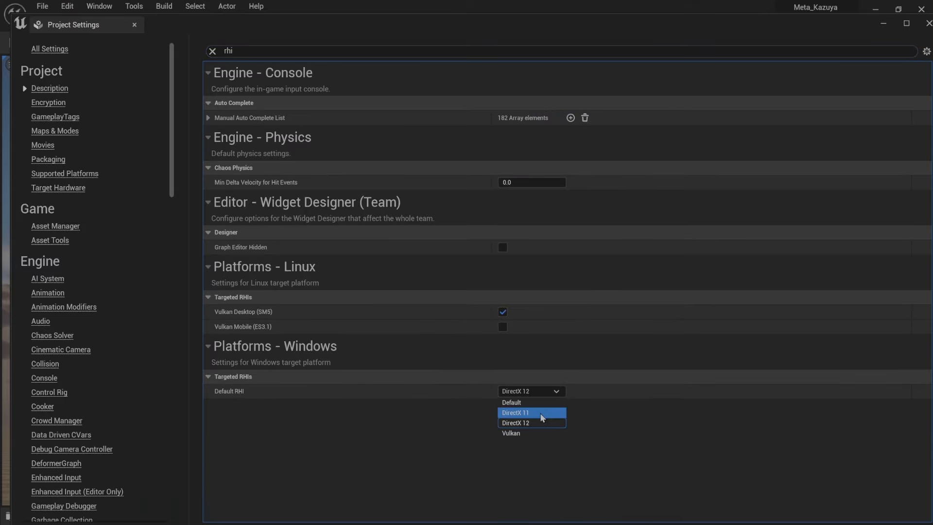
{"action": "left_click", "coordinate": [541, 413]}
{"action": "left_click", "coordinate": [827, 496]}
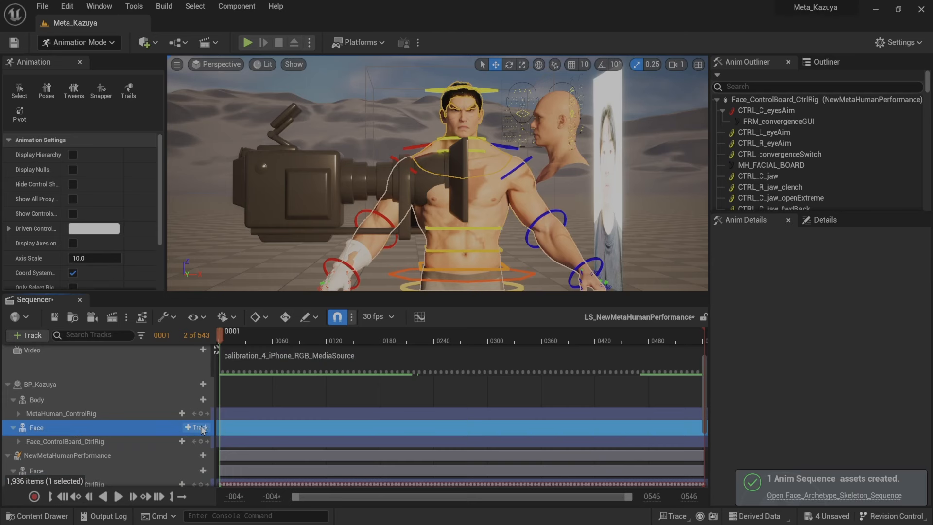
Step: Add the Face_Archetype_Skeleton_Sequence animation to BP_Kazuya's Face, mute its Face_ControlBoard_CtrlRig track and scrub through the result
{"action": "left_click", "coordinate": [201, 428]}
{"action": "mouse_move", "coordinate": [287, 23]}
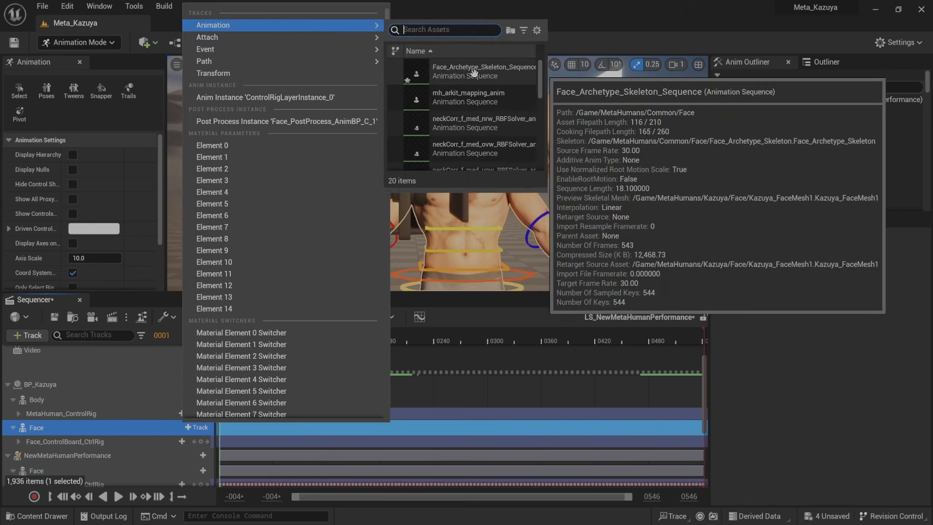
{"action": "left_click", "coordinate": [474, 72]}
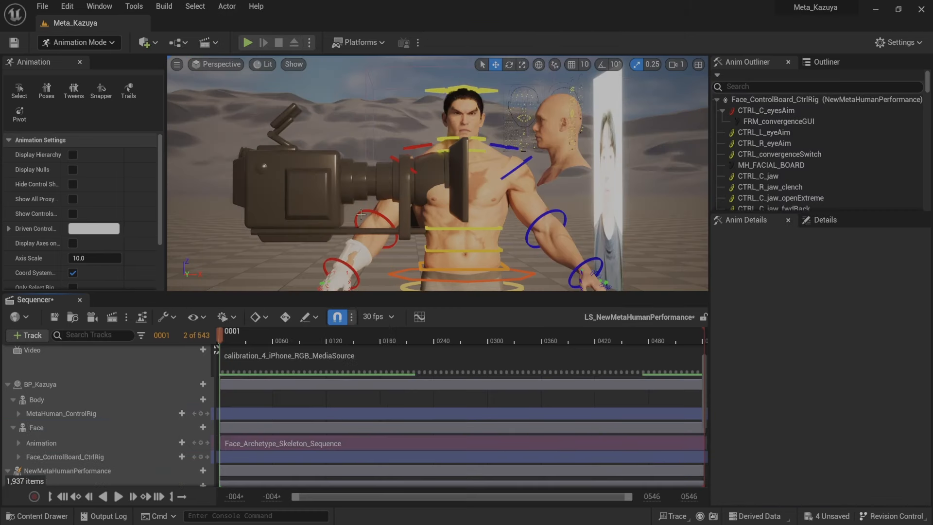
{"action": "left_click", "coordinate": [43, 459]}
{"action": "right_click", "coordinate": [43, 460]}
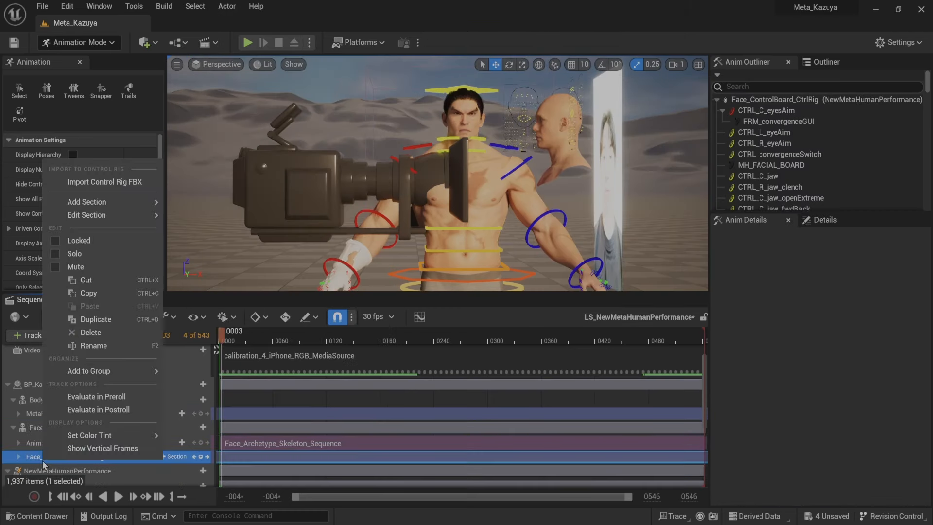
{"action": "left_click", "coordinate": [70, 266]}
{"action": "left_click_drag", "start_coordinate": [235, 341], "coordinate": [669, 360]}
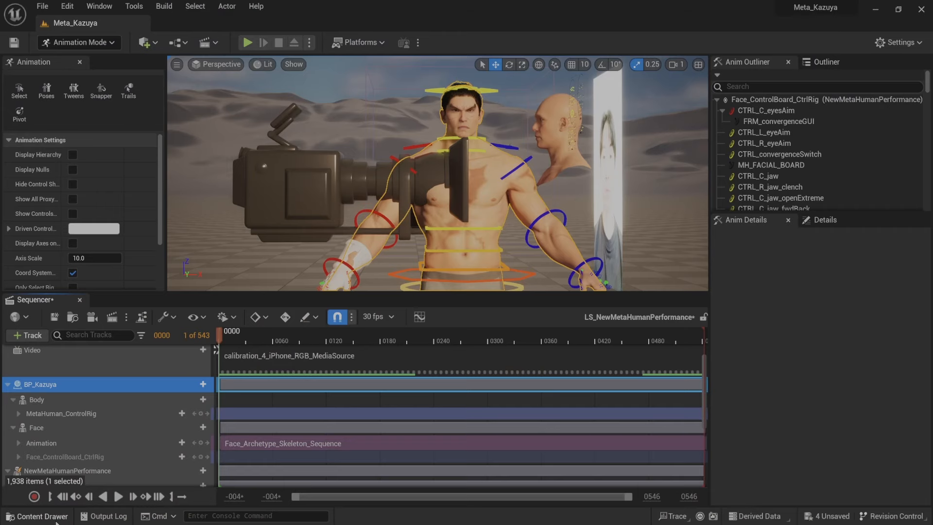
Step: Add the Third Person content pack to the project
{"action": "left_click", "coordinate": [56, 521]}
{"action": "left_click", "coordinate": [35, 286]}
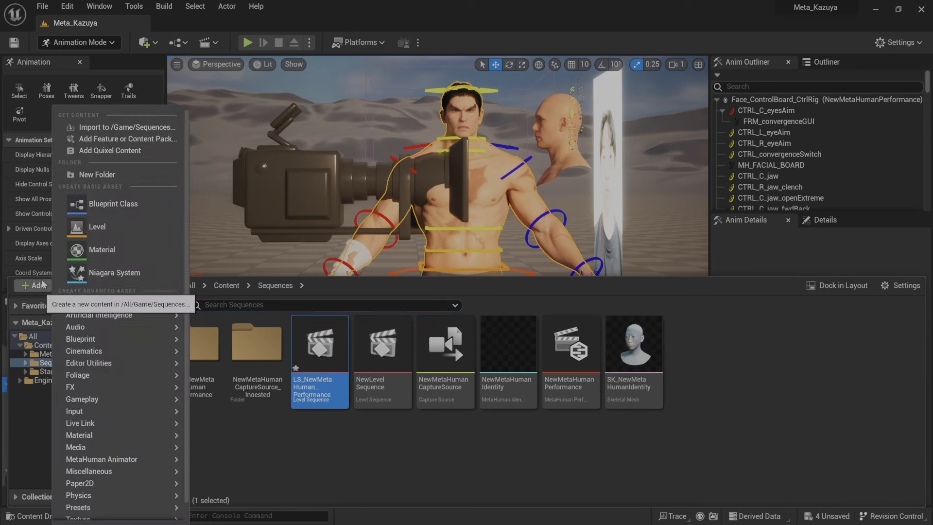
{"action": "left_click", "coordinate": [112, 139]}
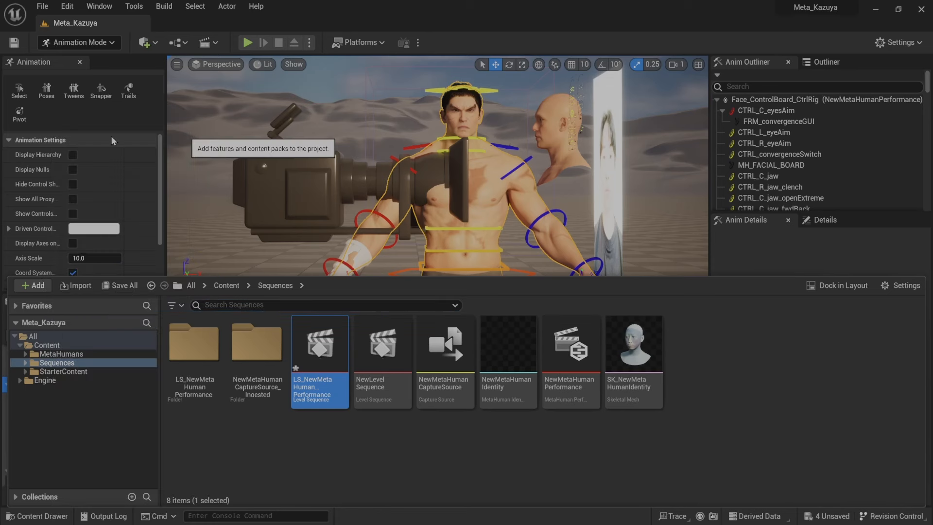
{"action": "left_click", "coordinate": [314, 232]}
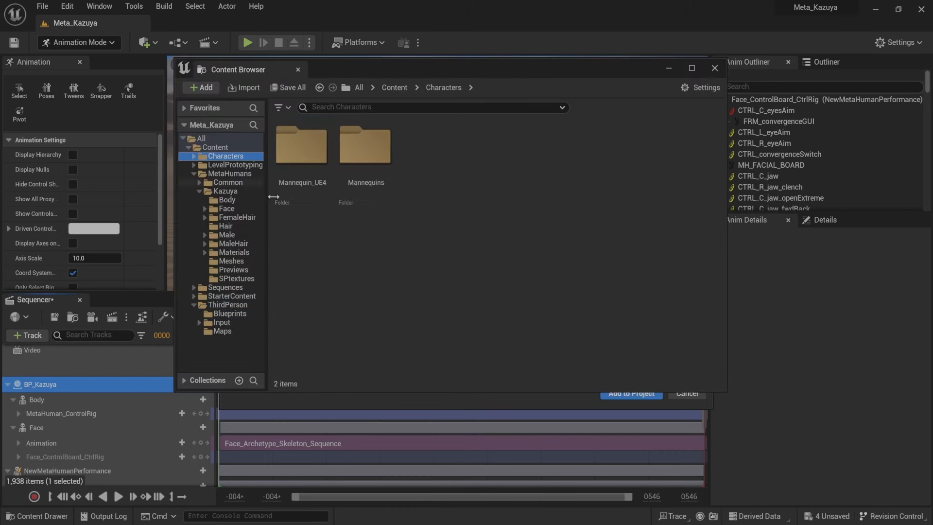
Step: Start duplicating and retargeting the Manny animation sequences from MM_Fall_Loop through MM_Walk_InPlace in Characters/Mannequins/Animations/Manny
{"action": "left_click", "coordinate": [365, 151]}
{"action": "double_click", "coordinate": [365, 152]}
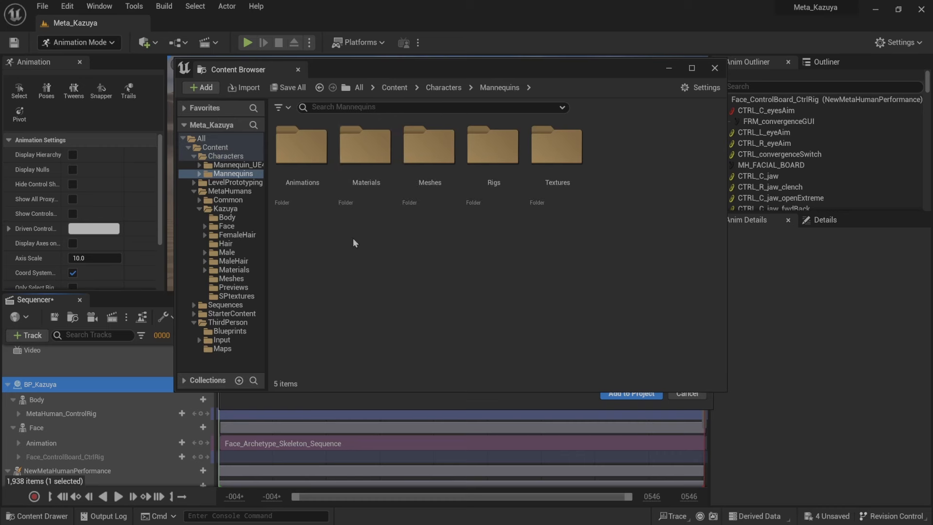
{"action": "double_click", "coordinate": [327, 204]}
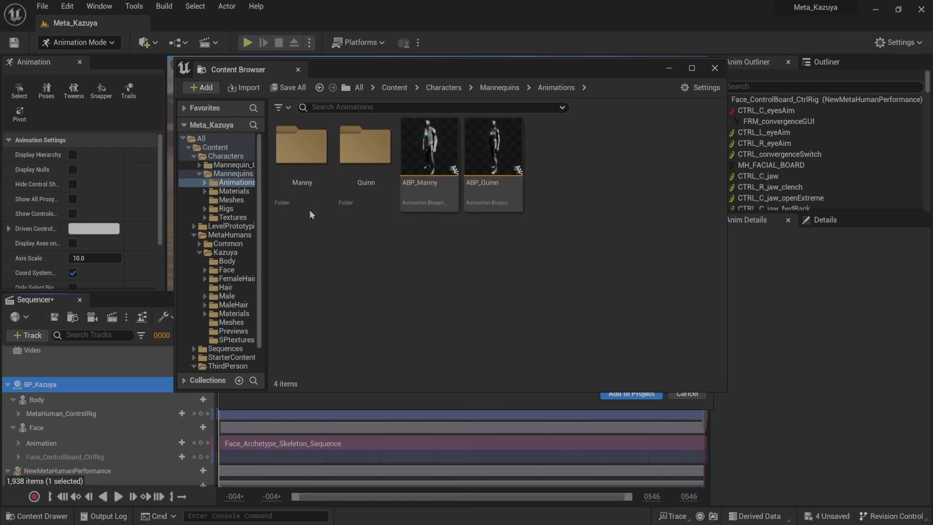
{"action": "double_click", "coordinate": [305, 155]}
{"action": "left_click", "coordinate": [367, 148]}
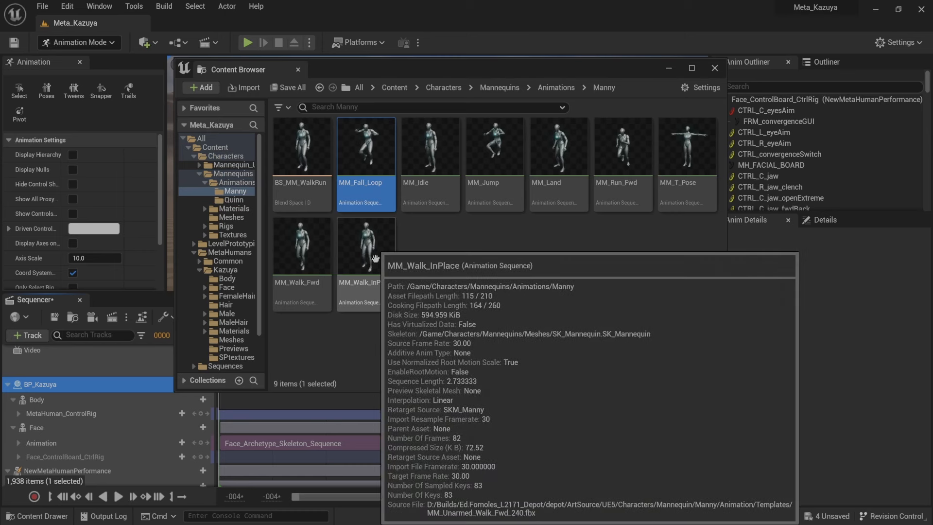
{"action": "left_click", "coordinate": [375, 259], "text": "shift"}
{"action": "right_click", "coordinate": [372, 173]}
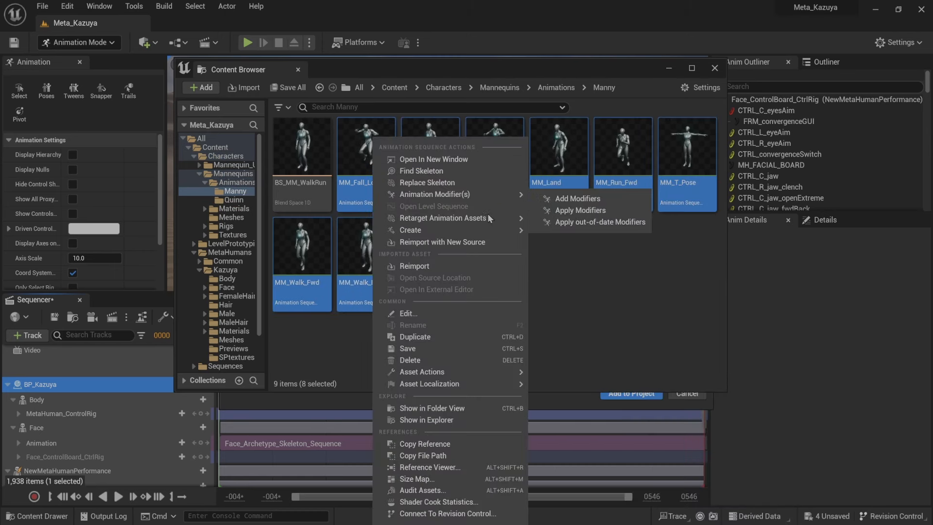
{"action": "mouse_move", "coordinate": [497, 217]}
{"action": "left_click", "coordinate": [604, 235]}
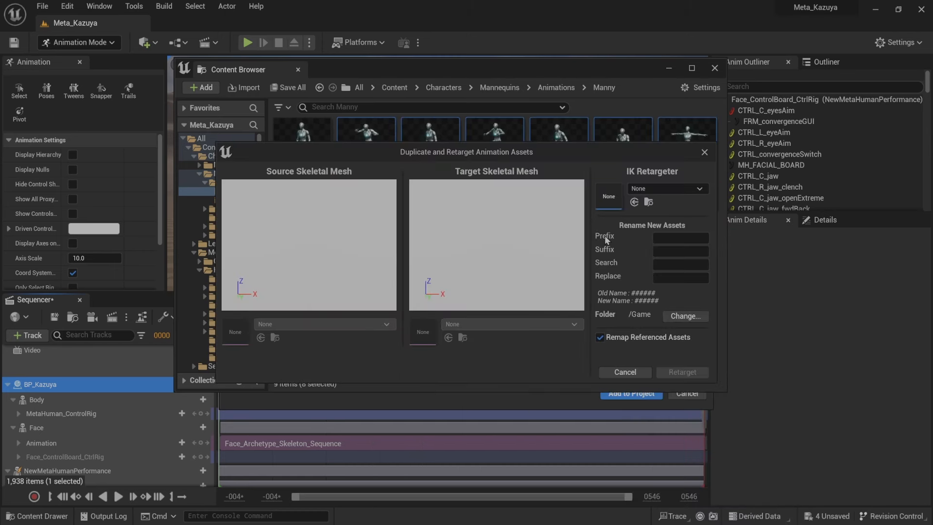
Step: Retarget the animations using the RTG_metahuman IK retargeter with SKM_Manny as the source skeletal mesh
{"action": "left_click", "coordinate": [657, 191]}
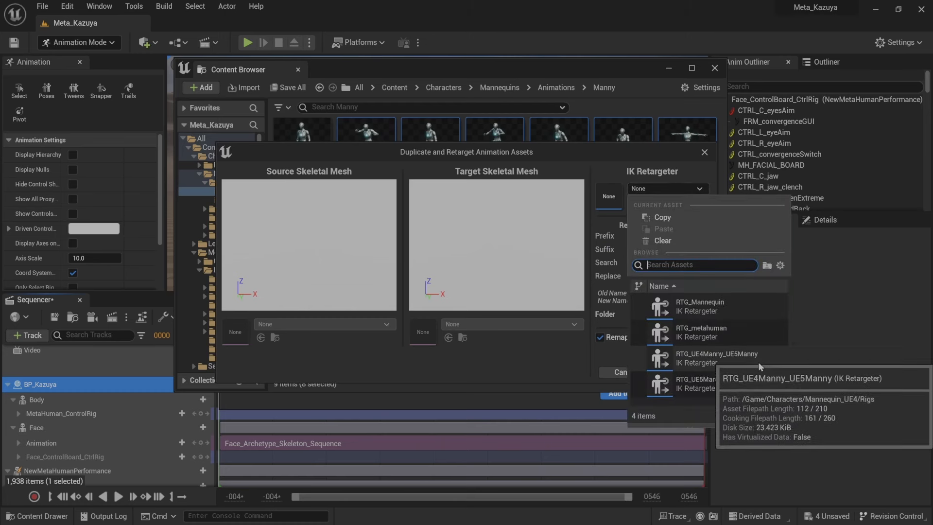
{"action": "left_click", "coordinate": [748, 336]}
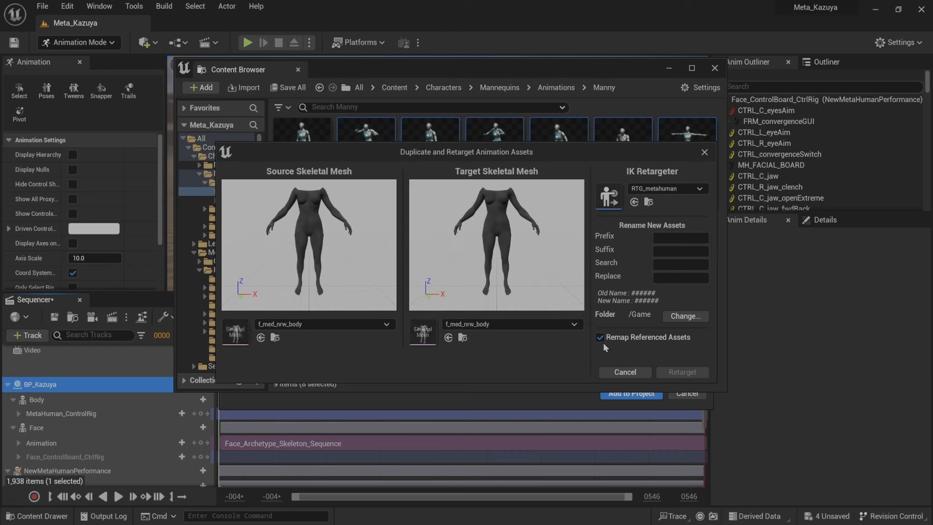
{"action": "left_click", "coordinate": [302, 322]}
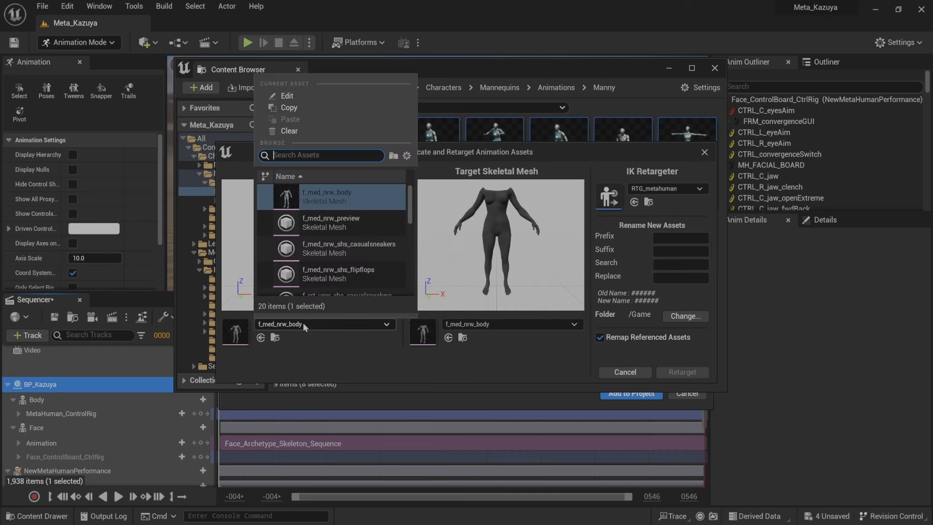
{"action": "left_click_drag", "start_coordinate": [411, 216], "coordinate": [423, 286]}
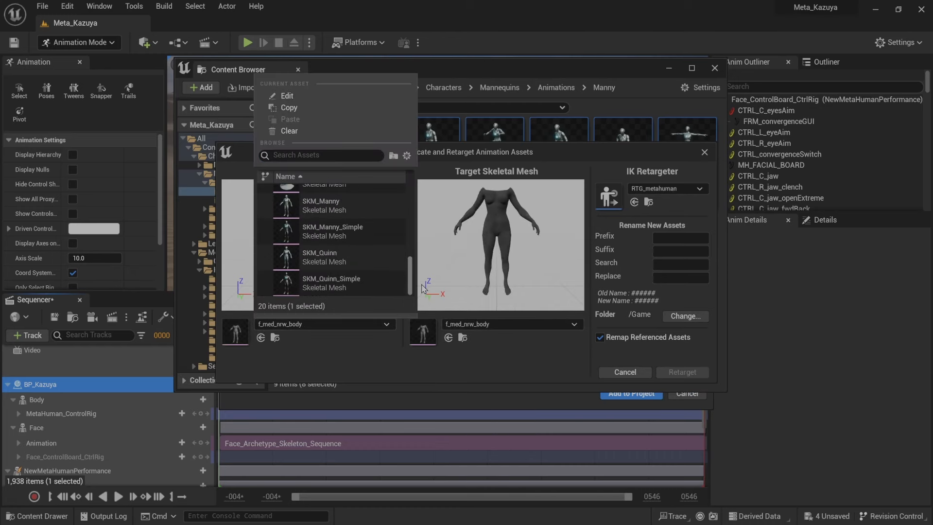
{"action": "left_click", "coordinate": [365, 205]}
{"action": "left_click", "coordinate": [690, 372]}
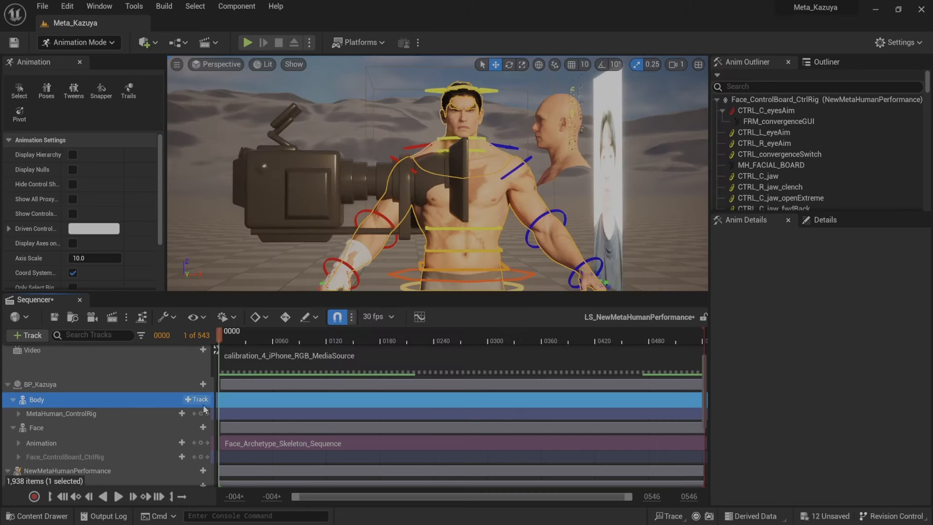
Step: Add the retargeted MM_Walk_InPlace animation to BP_Kazuya's Body in the sequence
{"action": "left_click", "coordinate": [200, 400]}
{"action": "mouse_move", "coordinate": [331, 128]}
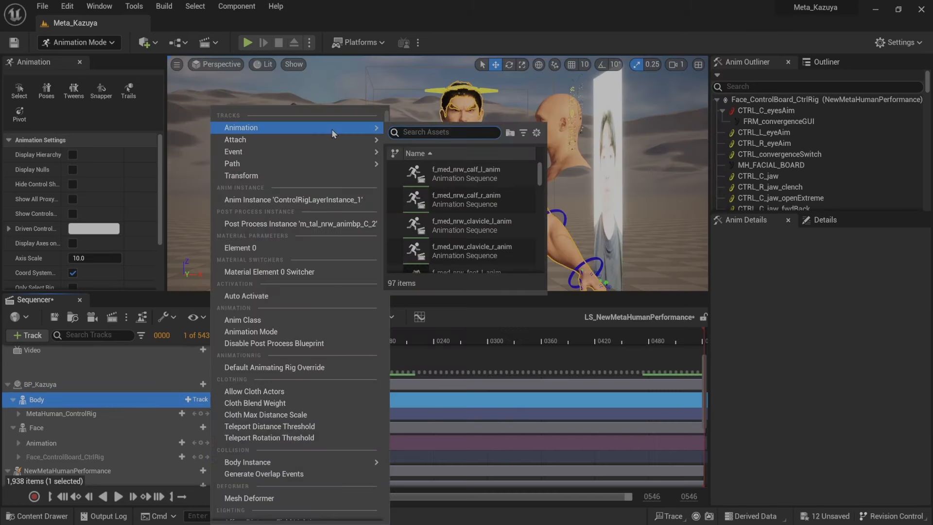
{"action": "left_click_drag", "start_coordinate": [540, 168], "coordinate": [544, 263]}
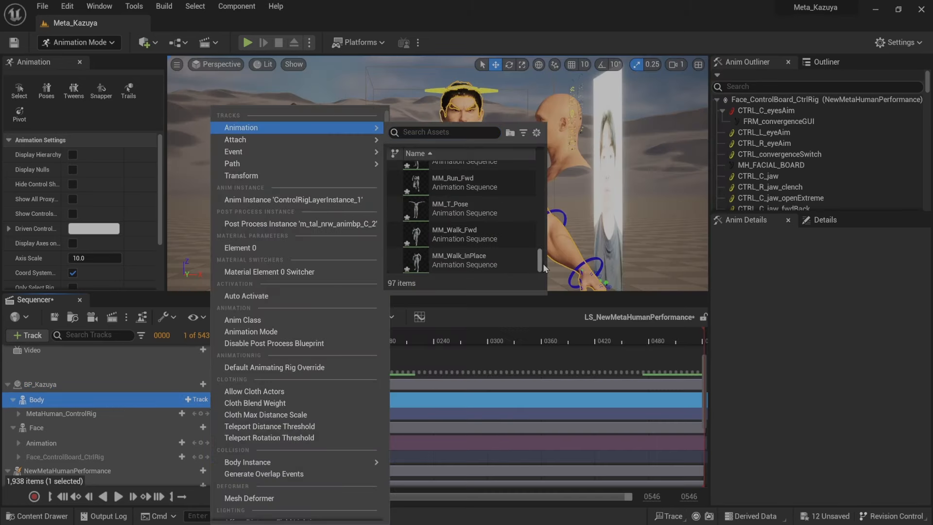
{"action": "left_click", "coordinate": [465, 260]}
Step: Mute the MetaHuman_ControlRig track on BP_Kazuya's Body and scrub the start of the sequence to preview the walk animation
{"action": "right_click", "coordinate": [78, 409]}
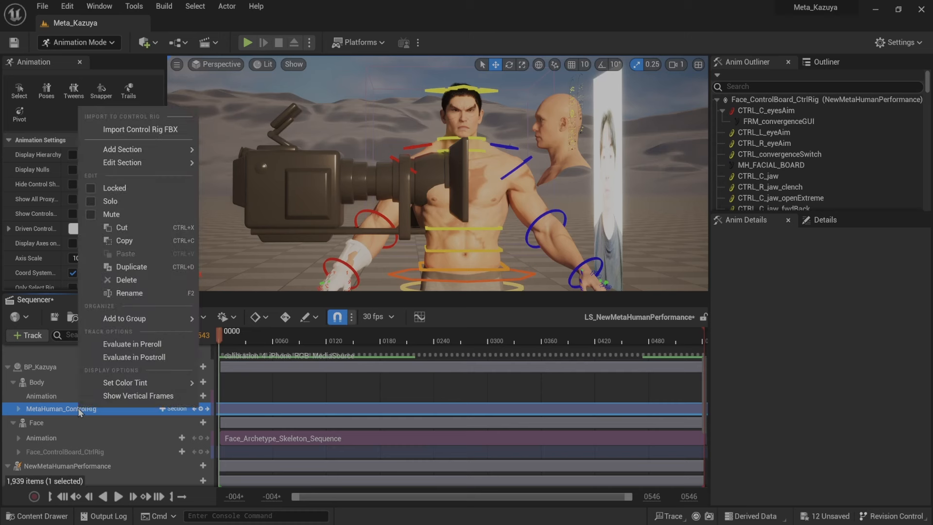
{"action": "left_click", "coordinate": [88, 216]}
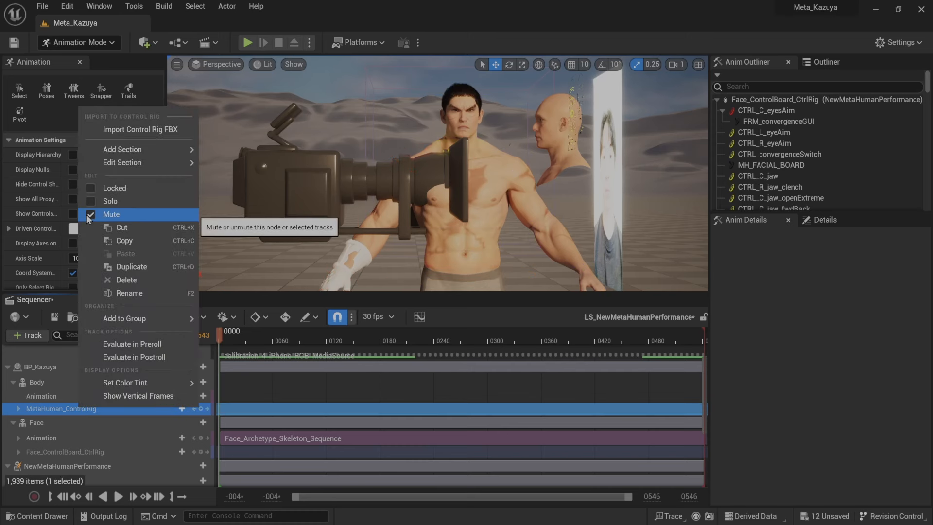
{"action": "left_click", "coordinate": [234, 345]}
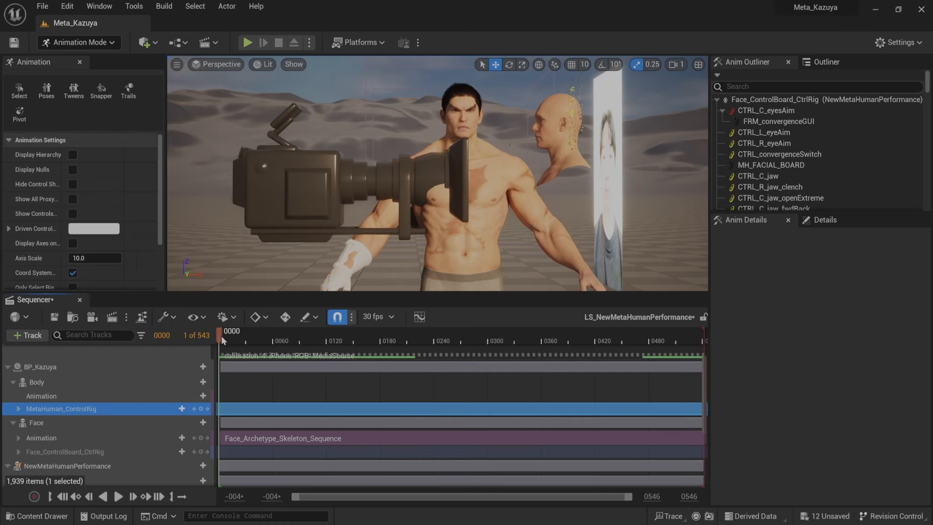
{"action": "left_click_drag", "start_coordinate": [222, 339], "coordinate": [247, 340]}
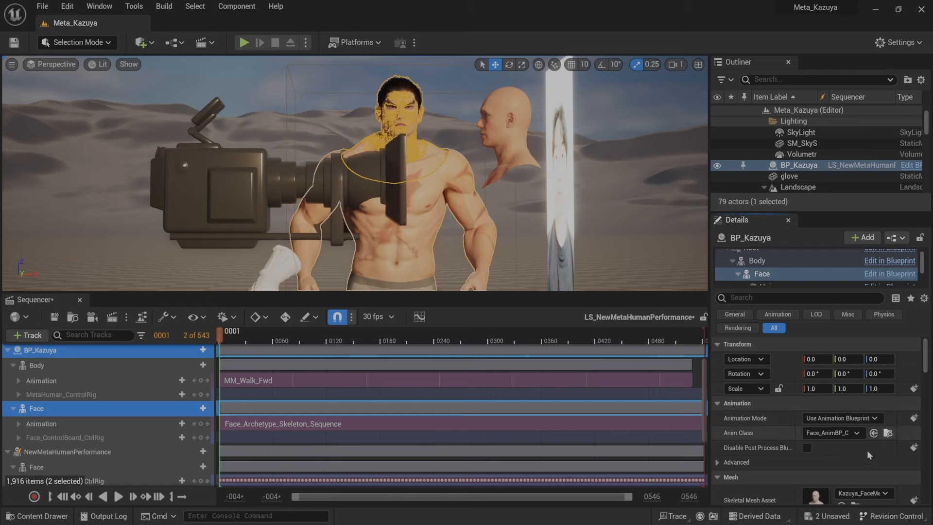
Step: Key the Face component's Animation Mode as Use Animation Blueprint and turn on Disable Post Process Blueprint for it
{"action": "left_click", "coordinate": [849, 458]}
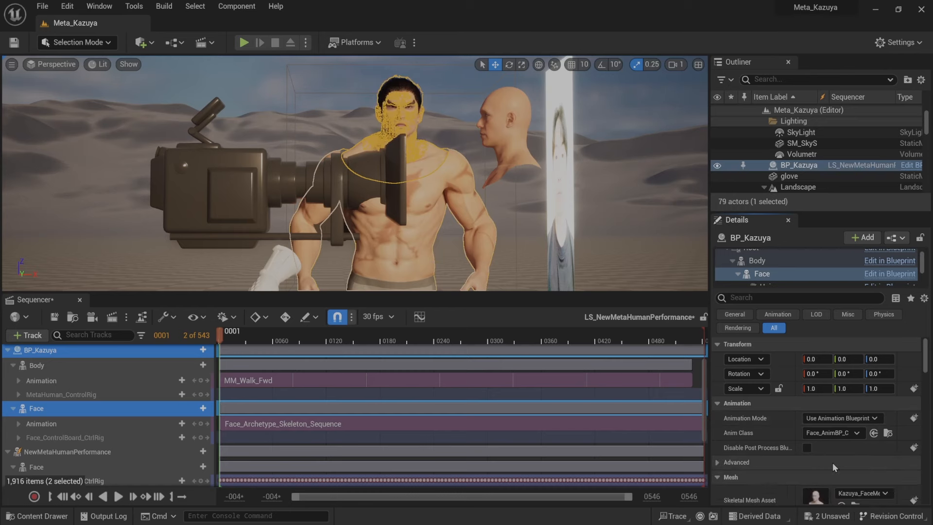
{"action": "left_click", "coordinate": [914, 418]}
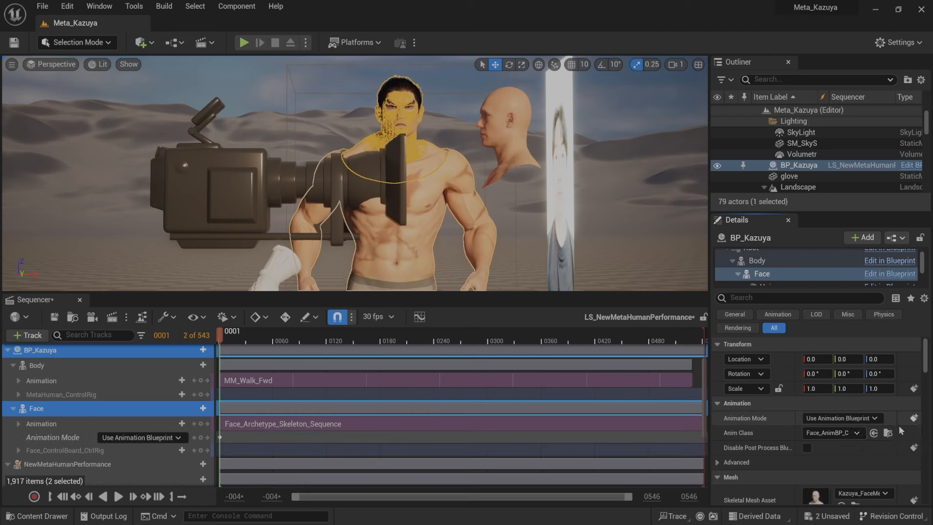
{"action": "left_click", "coordinate": [808, 448]}
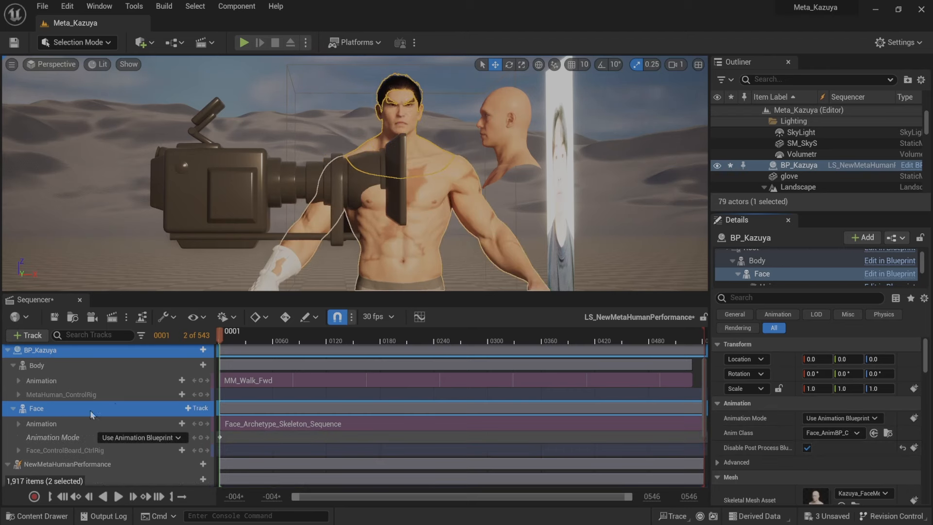
Step: Key the Body's Animation Mode as Use Custom Mode, turn on its Disable Post Process Blueprint option, and scrub to preview the motion
{"action": "left_click", "coordinate": [74, 365]}
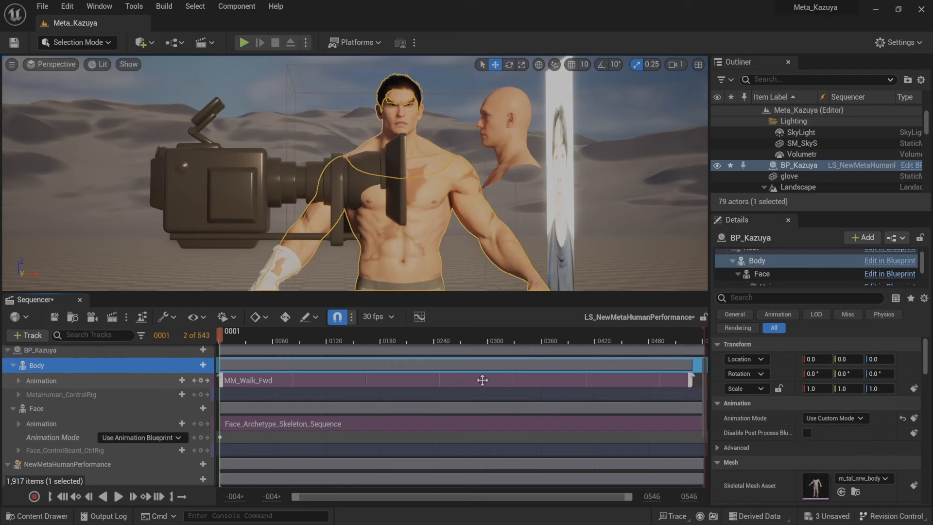
{"action": "left_click", "coordinate": [915, 419]}
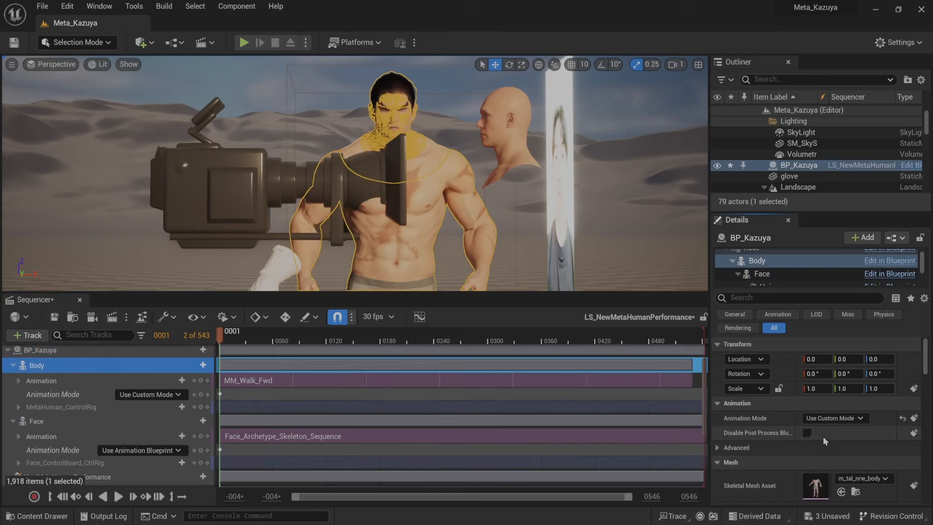
{"action": "left_click", "coordinate": [807, 432]}
{"action": "left_click", "coordinate": [254, 340]}
{"action": "mouse_move", "coordinate": [258, 337]}
{"action": "left_mouse_down"}
{"action": "mouse_move", "coordinate": [321, 336]}
{"action": "mouse_move", "coordinate": [264, 336]}
{"action": "left_mouse_up"}
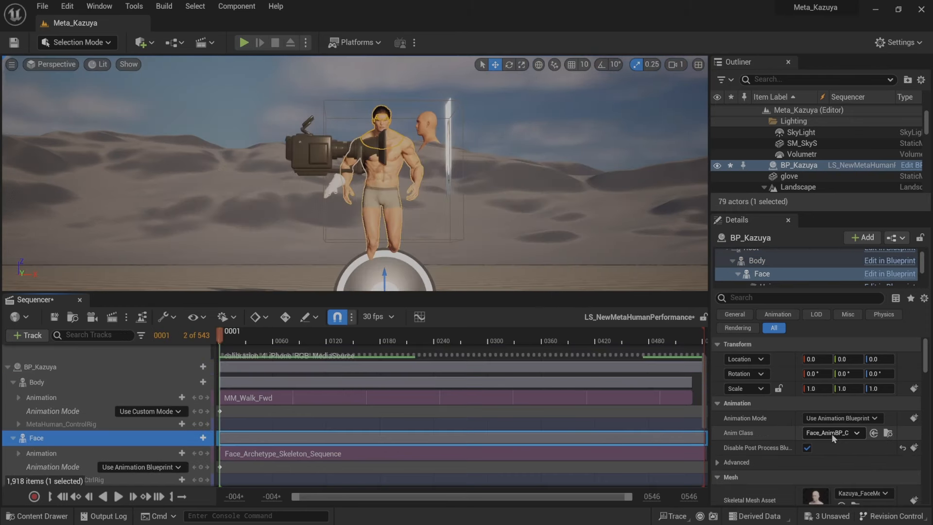
Step: Open the AnimGraph of the Face_AnimBP animation blueprint assigned to the Face component
{"action": "left_click", "coordinate": [888, 433]}
{"action": "double_click", "coordinate": [604, 346]}
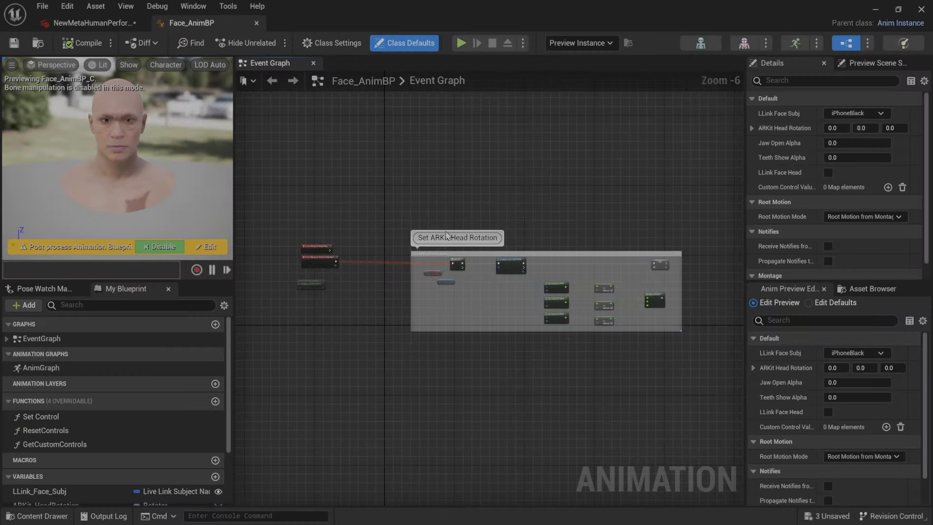
{"action": "double_click", "coordinate": [66, 371]}
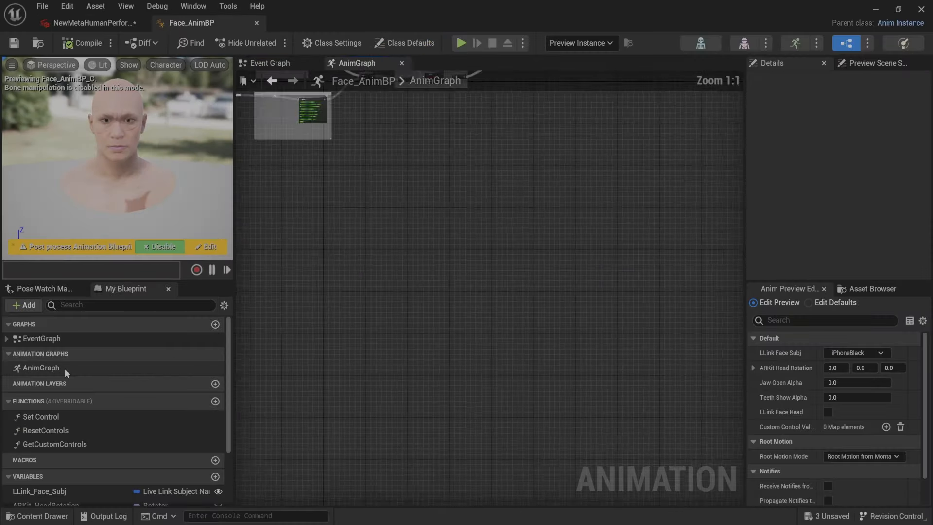
Step: Set the Layered blend per bone node's Blend Mode to Blend Mask
{"action": "right_click_drag", "start_coordinate": [679, 379], "coordinate": [525, 407]}
{"action": "scroll", "coordinate": [470, 309], "scroll_direction": "up", "scroll_amount": 9}
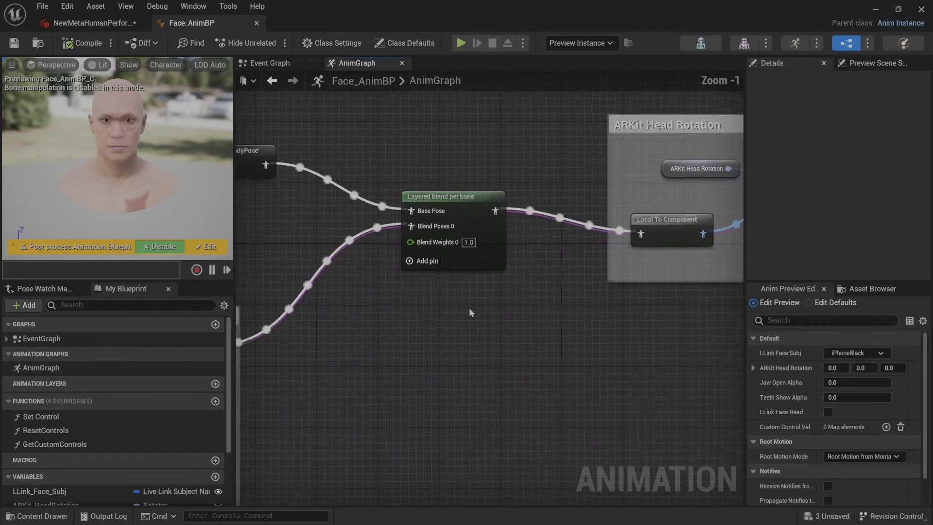
{"action": "scroll", "coordinate": [480, 301], "scroll_direction": "up", "scroll_amount": 1}
{"action": "left_click", "coordinate": [480, 302]}
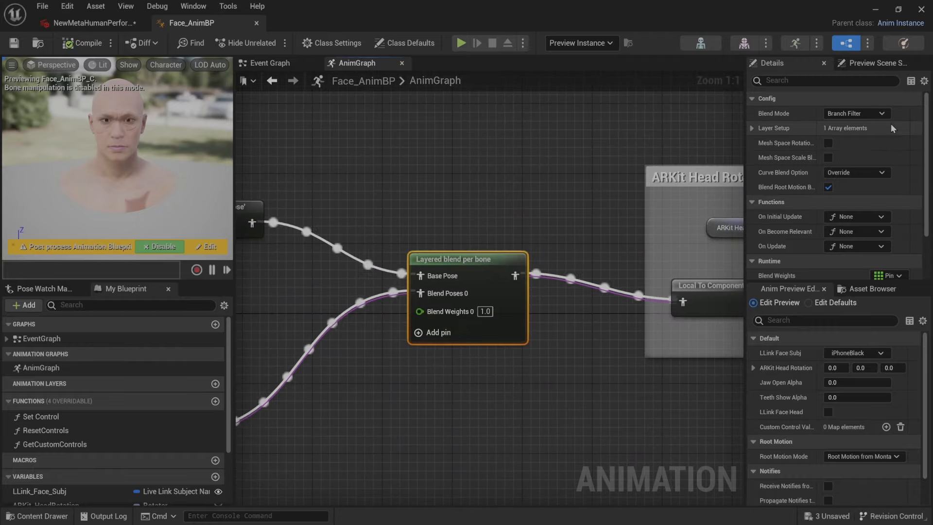
{"action": "left_click", "coordinate": [885, 112]}
{"action": "left_click", "coordinate": [861, 135]}
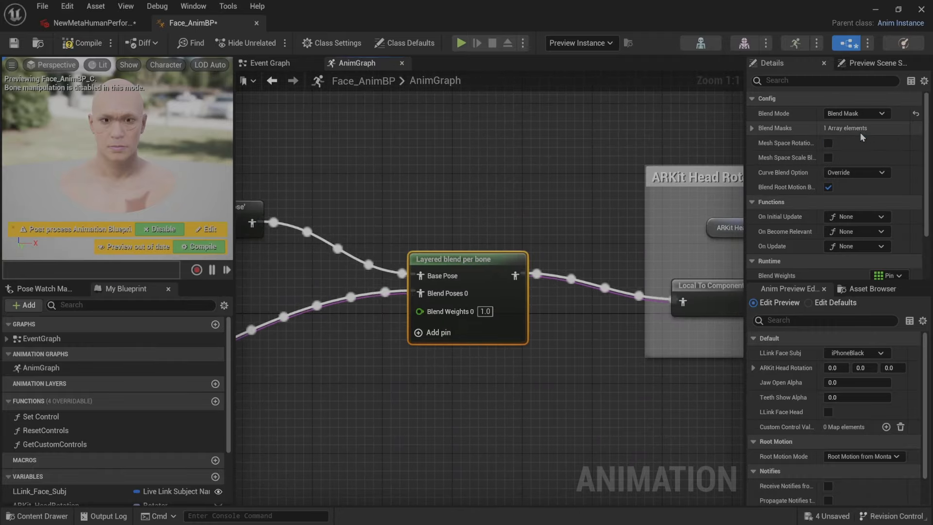
Step: Open Face_Archetype_Skeleton from the blueprint and find and select the head bone in its skeleton tree
{"action": "left_click", "coordinate": [701, 43]}
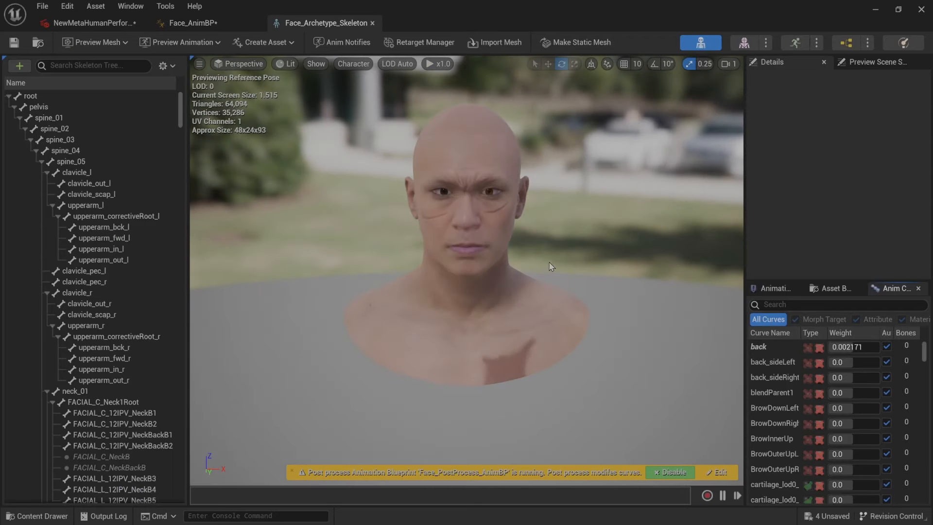
{"action": "left_click", "coordinate": [92, 65]}
{"action": "type", "text": "head"}
{"action": "left_click", "coordinate": [80, 194]}
Step: Add a new blend mask named Blendmask to the face skeleton
{"action": "left_click", "coordinate": [199, 64]}
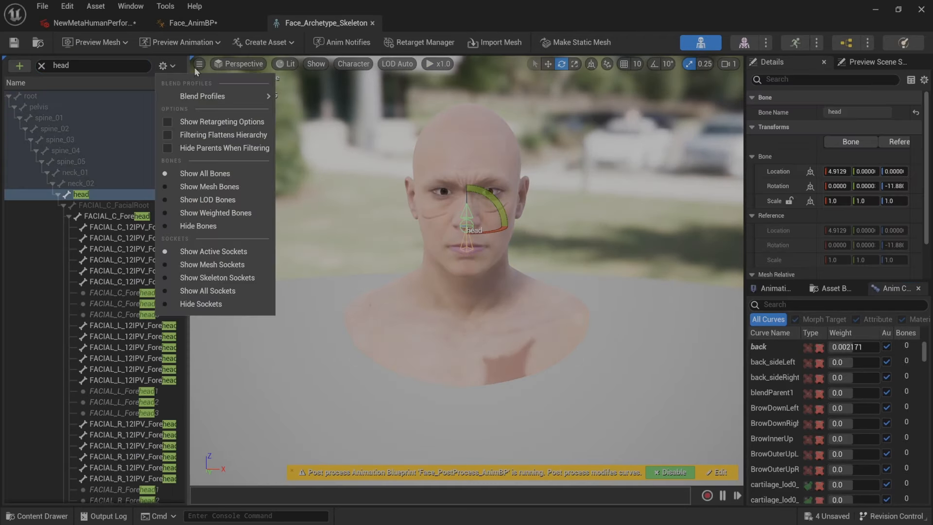
{"action": "mouse_move", "coordinate": [211, 98]}
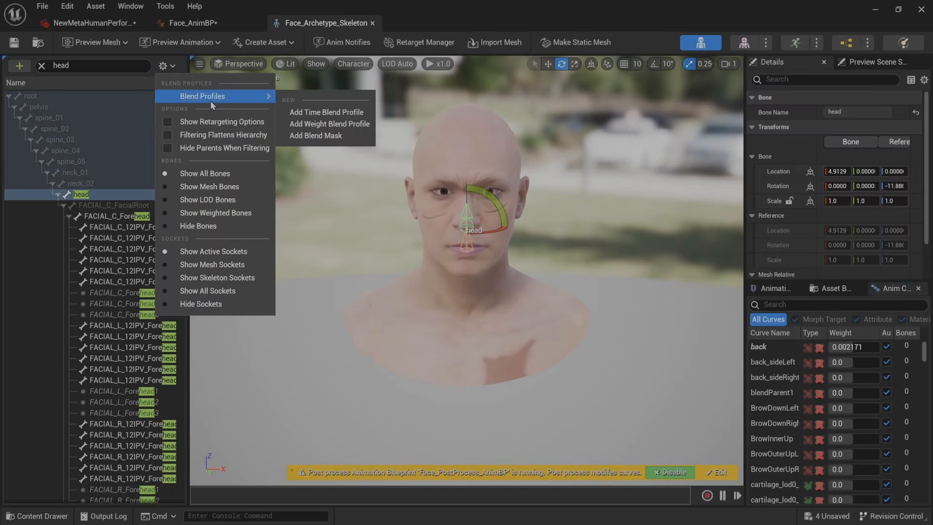
{"action": "left_click", "coordinate": [320, 132]}
{"action": "type", "text": "Blendmask"}
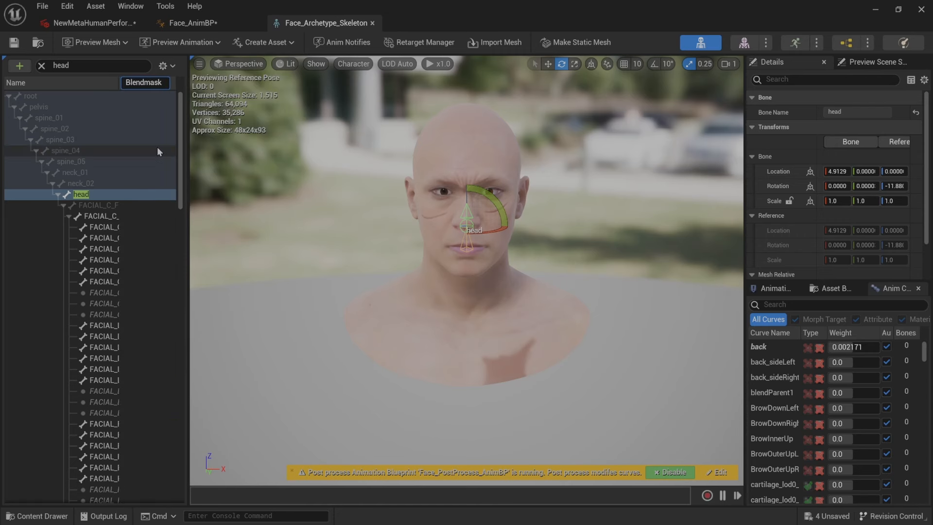
{"action": "key", "text": "Return"}
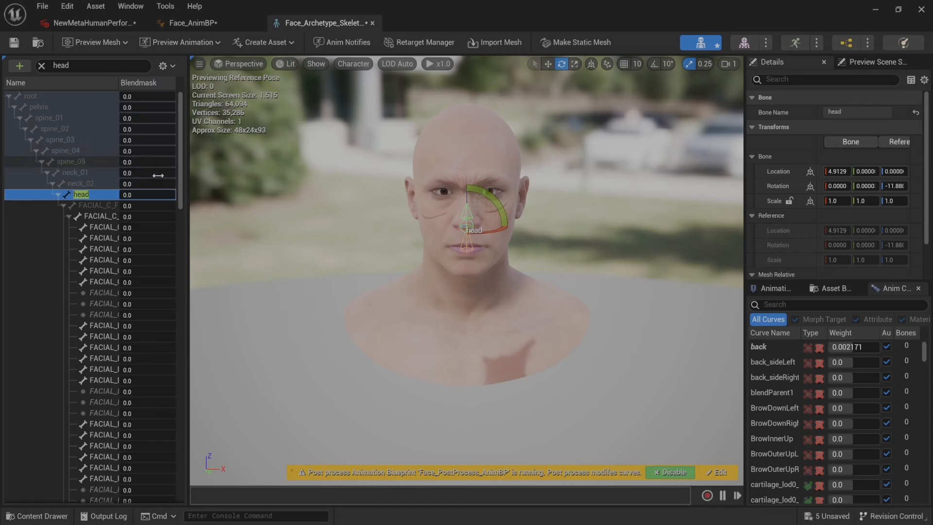
Step: Set the head bone's blend mask weight to 1.0 and apply it recursively to all its child bones
{"action": "left_click_drag", "start_coordinate": [145, 195], "coordinate": [160, 194]}
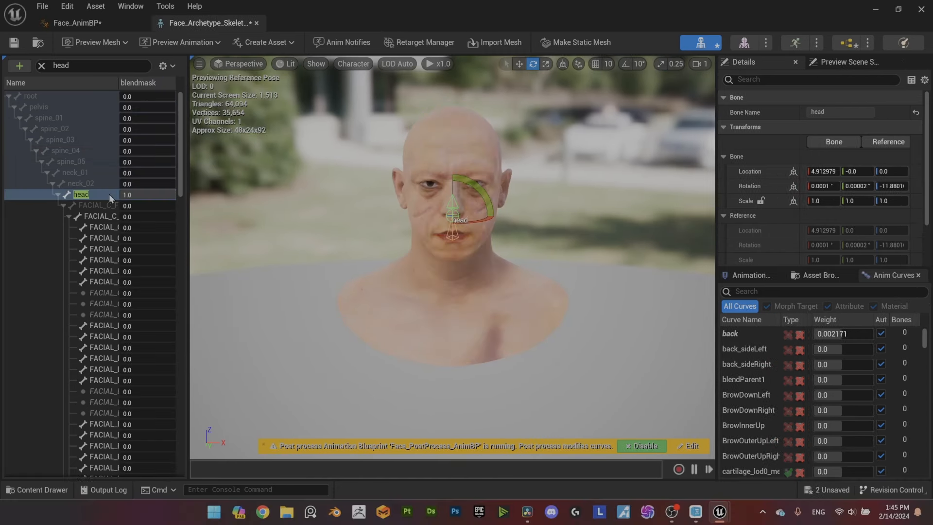
{"action": "right_click", "coordinate": [109, 194]}
{"action": "left_click", "coordinate": [225, 300]}
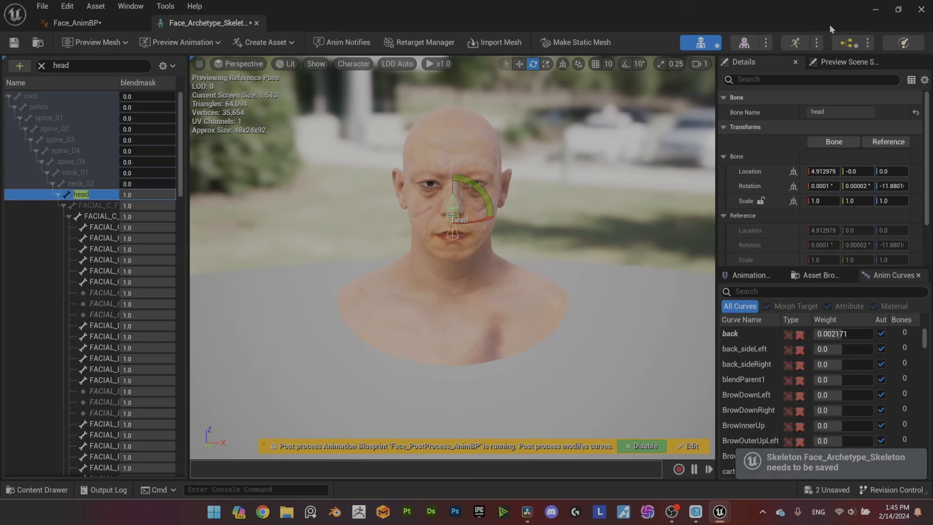
Step: Assign blendmask as the Index 0 blend mask of Face_AnimBP's Layered blend per bone node and compile the blueprint
{"action": "left_click", "coordinate": [74, 23]}
{"action": "left_click", "coordinate": [525, 234]}
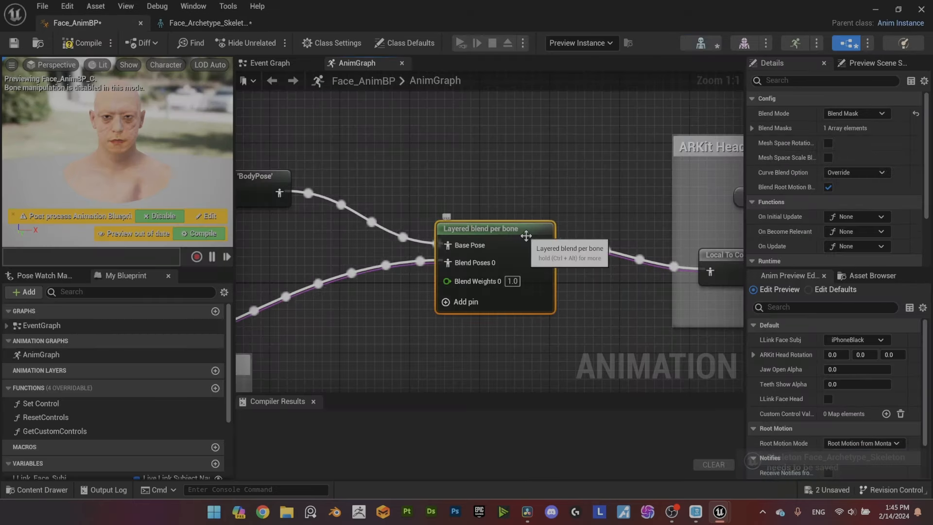
{"action": "left_click", "coordinate": [752, 129]}
{"action": "left_click", "coordinate": [876, 142]}
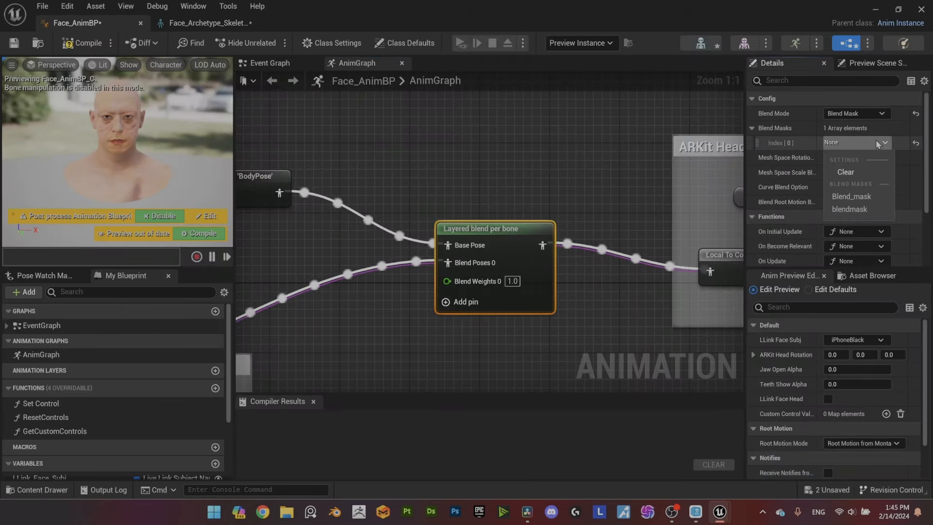
{"action": "left_click", "coordinate": [868, 209]}
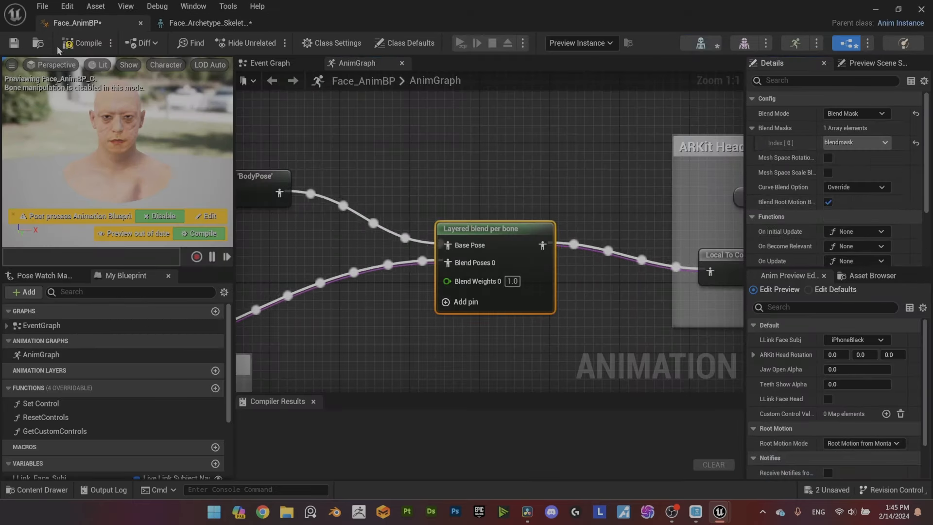
{"action": "left_click", "coordinate": [75, 44]}
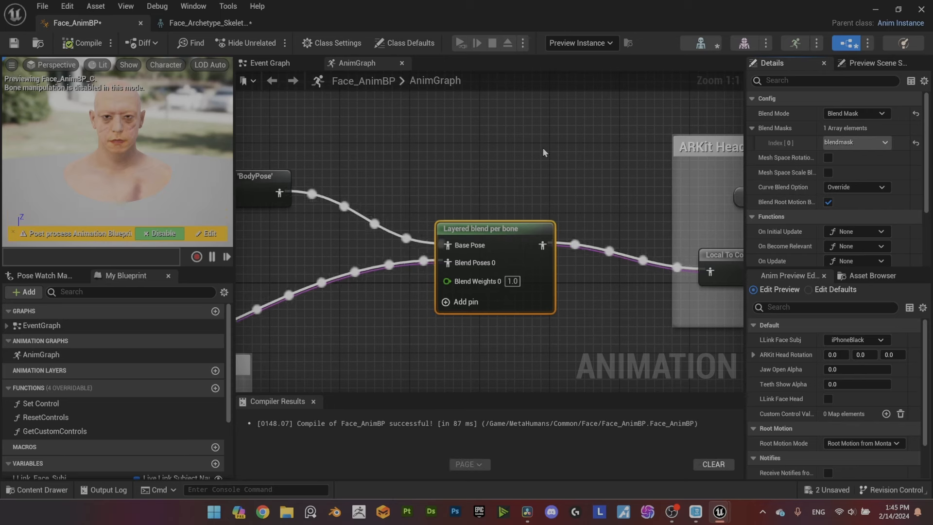